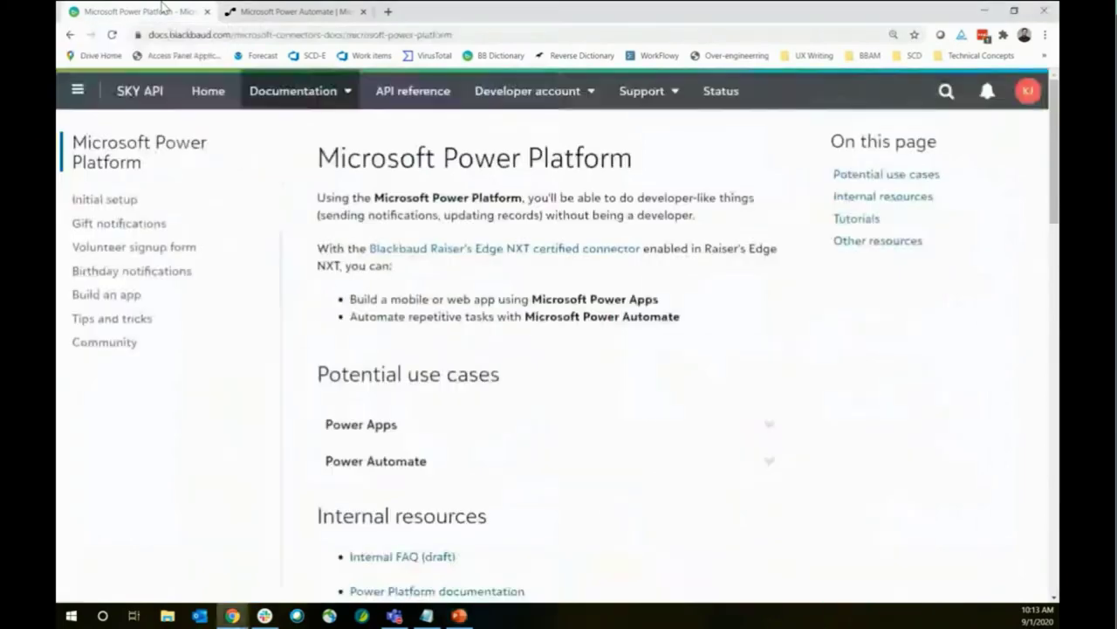
# Open the SKY API Gift notifications tutorial, then switch to the Power Automate tab
pyautogui.click(136, 229)
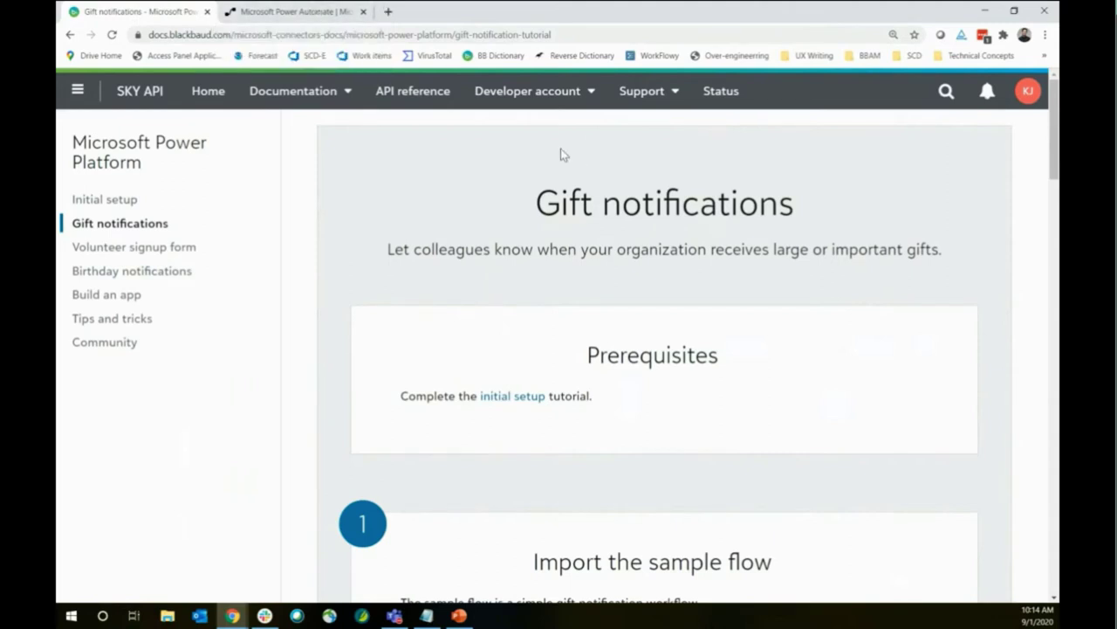
pyautogui.click(288, 12)
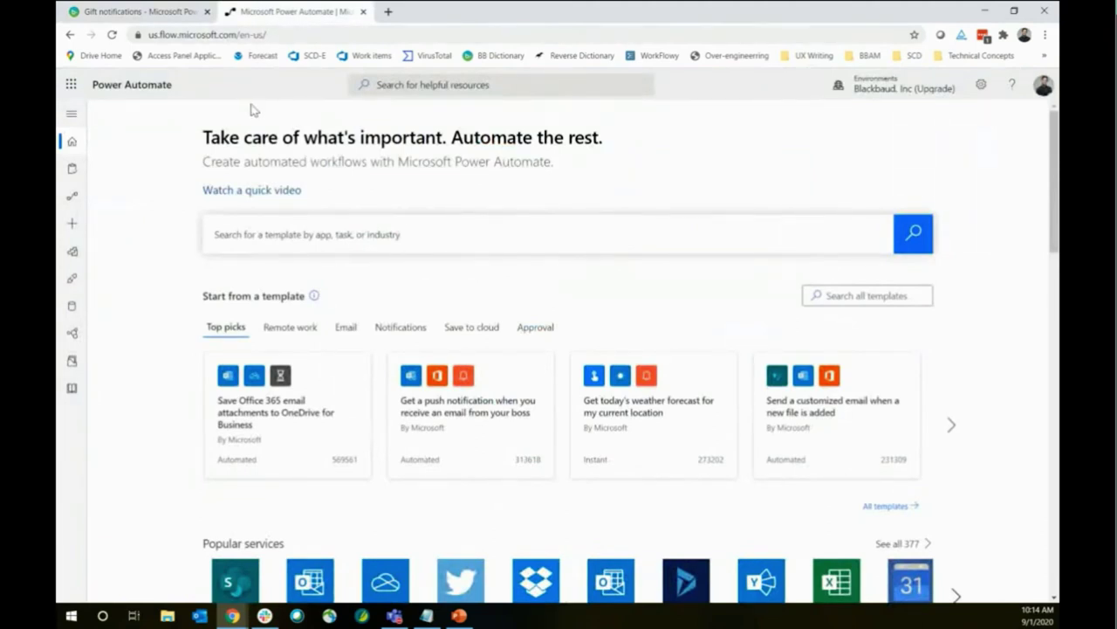
# Go to Power Automate's Create page and expand the labelled navigation pane
pyautogui.click(78, 224)
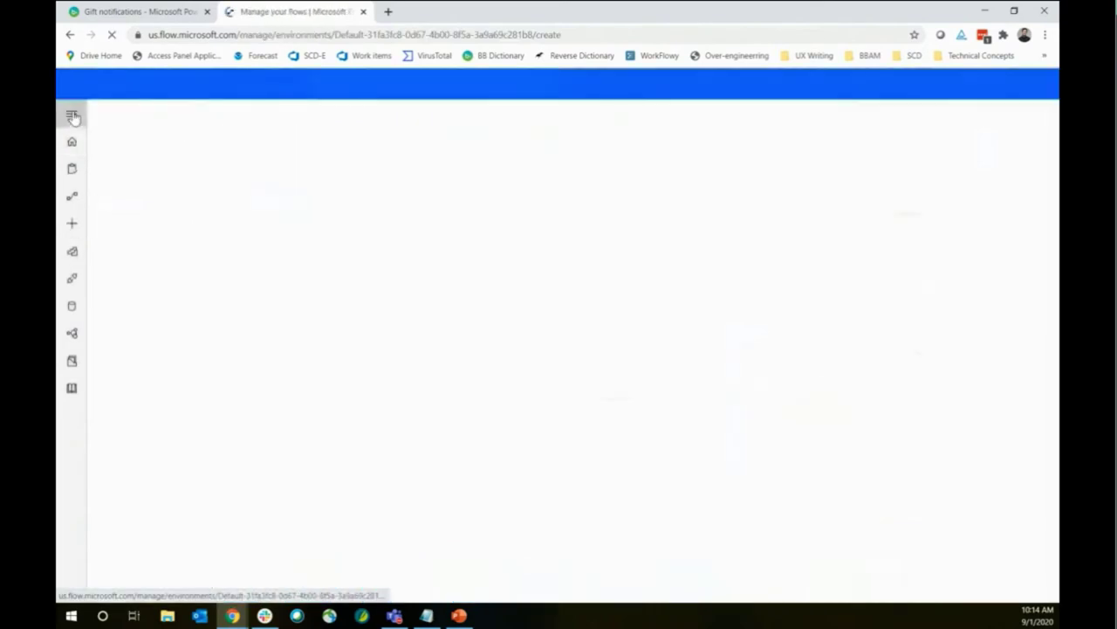
pyautogui.click(72, 116)
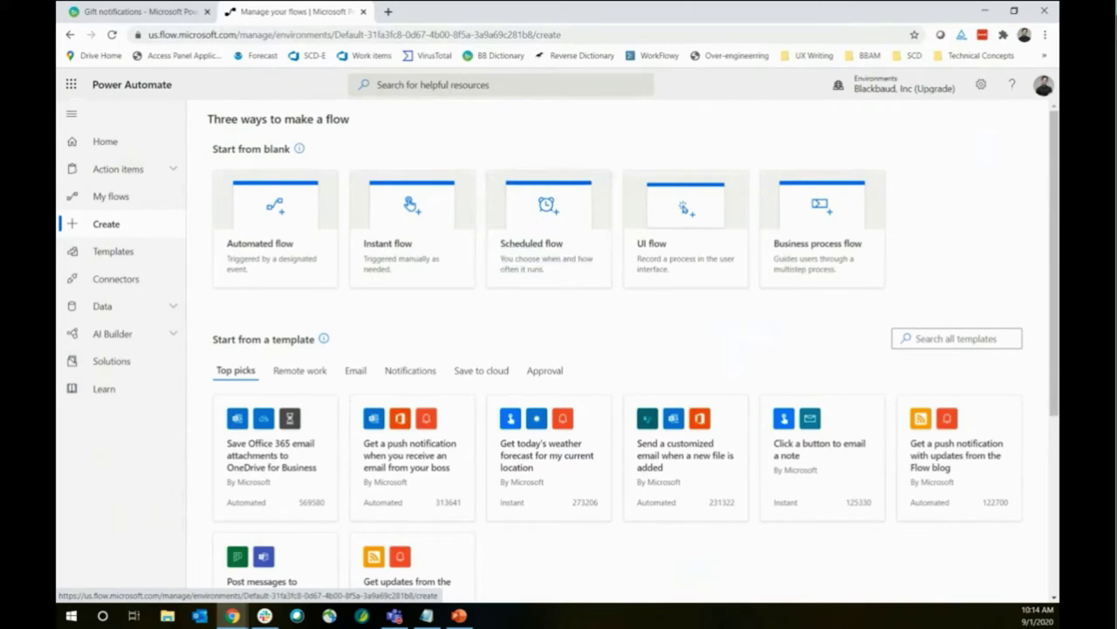
# Create a scheduled flow named 'gift-notification-email-4' that repeats every 1 month
pyautogui.click(581, 217)
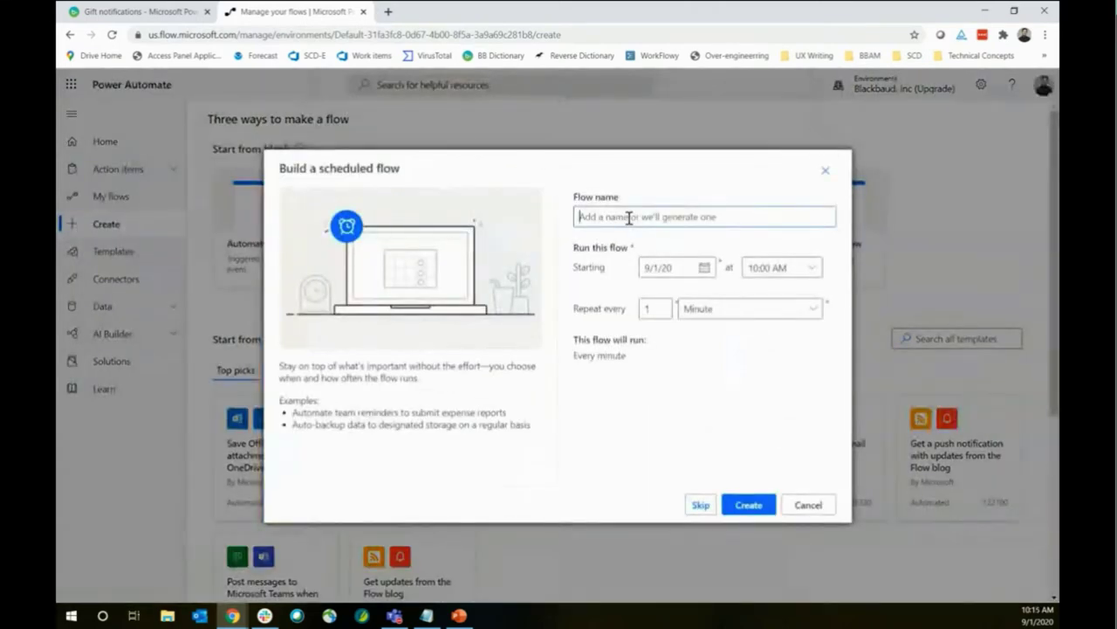
pyautogui.write('gift-')
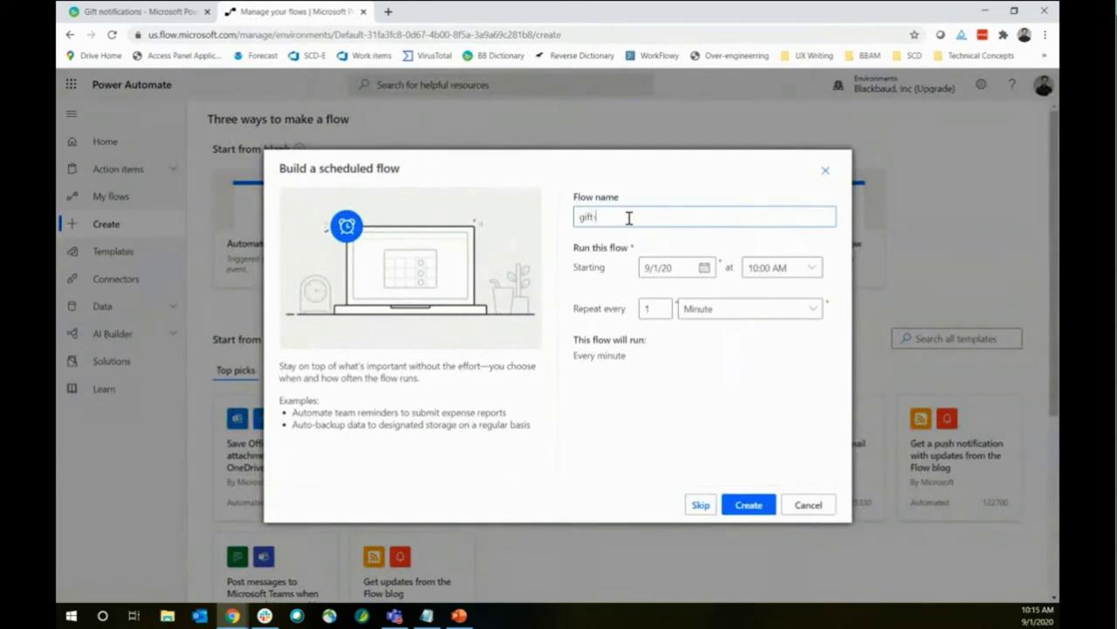
pyautogui.write('notification-email-4')
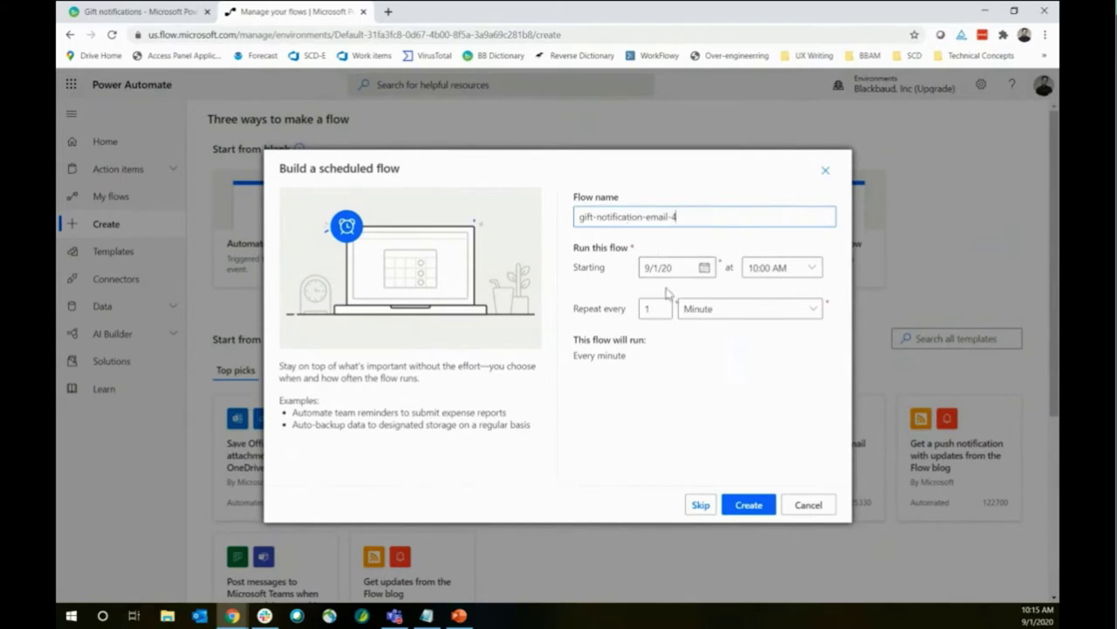
pyautogui.click(729, 310)
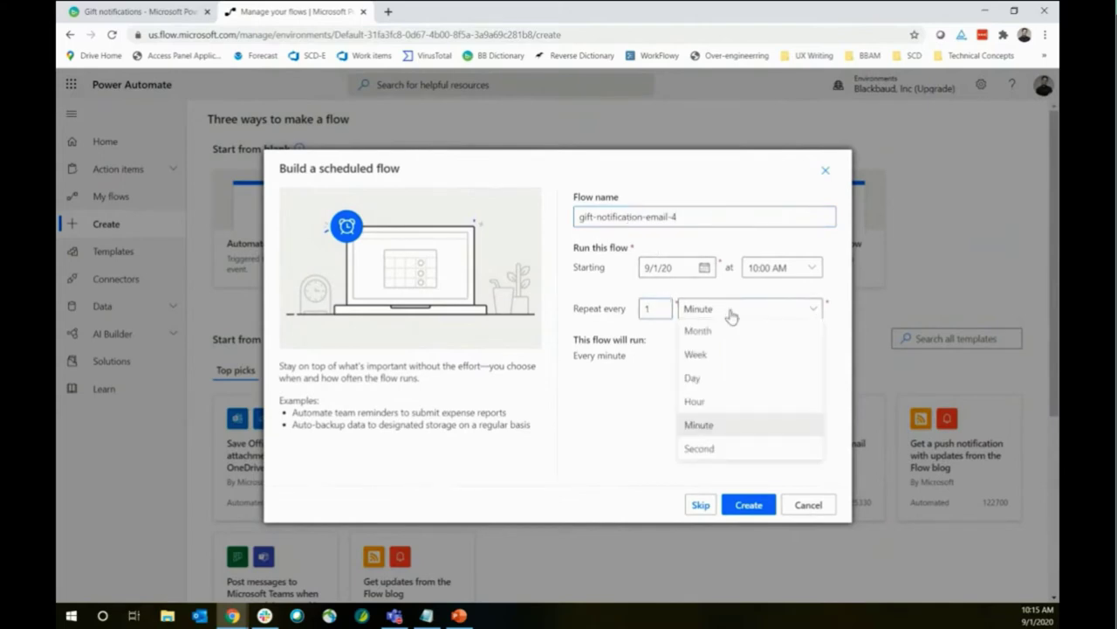
pyautogui.click(718, 344)
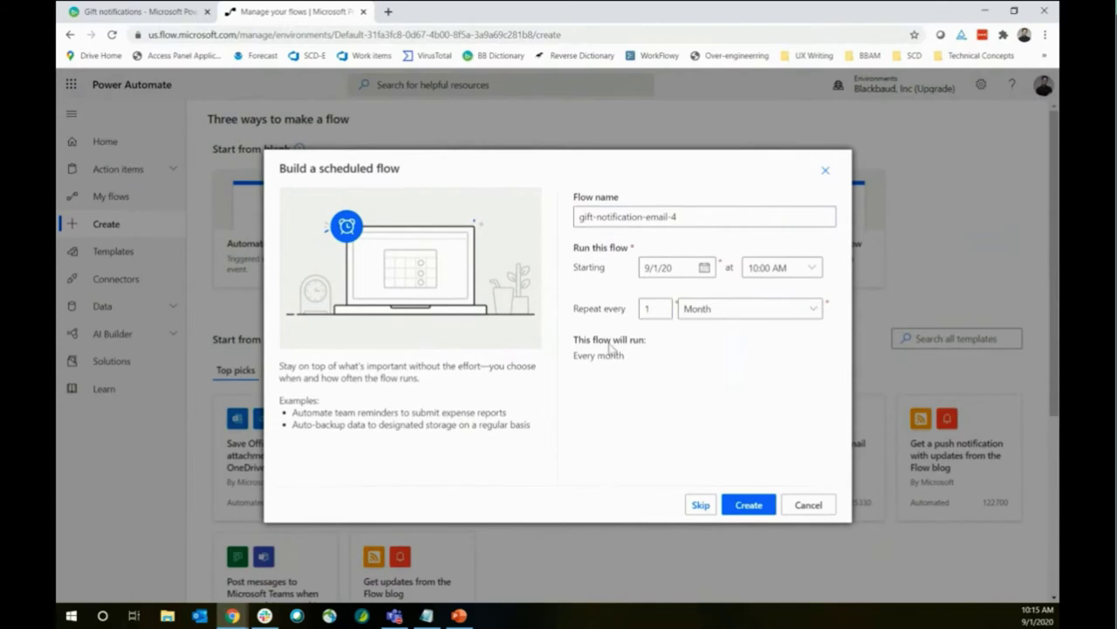
pyautogui.click(750, 506)
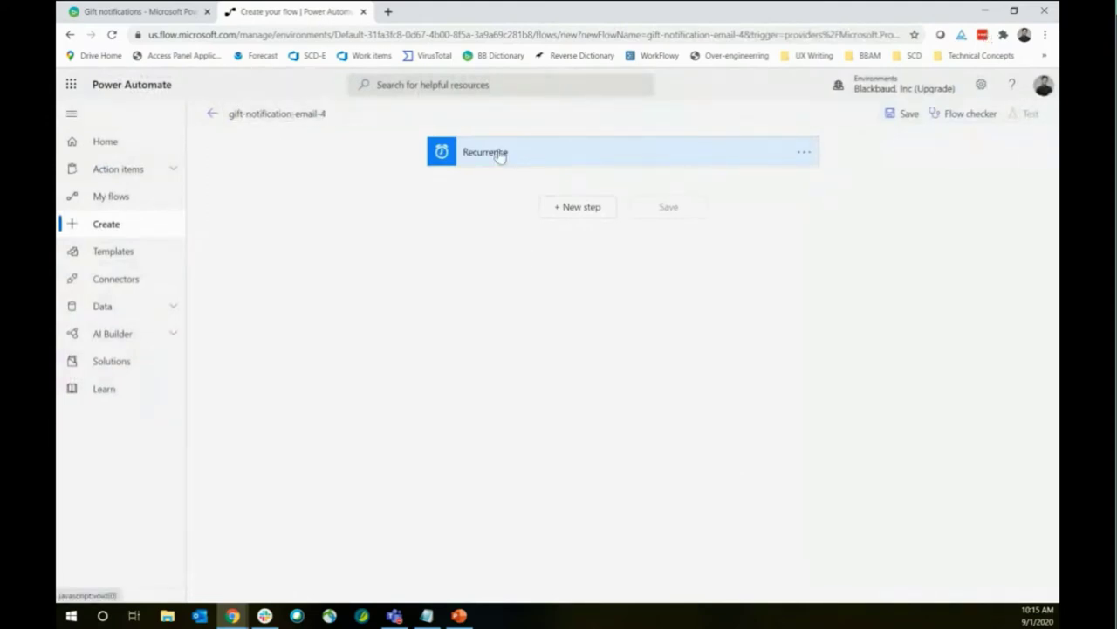
# Review the Recurrence trigger's advanced options, leave them unchanged, and add a new step below
pyautogui.click(561, 154)
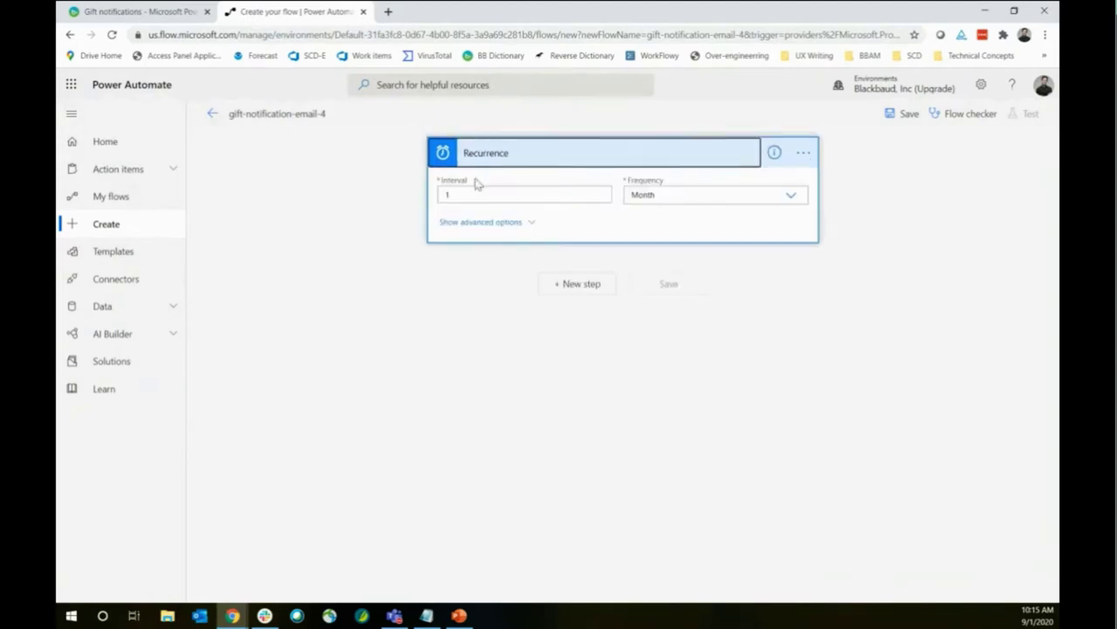
pyautogui.click(526, 223)
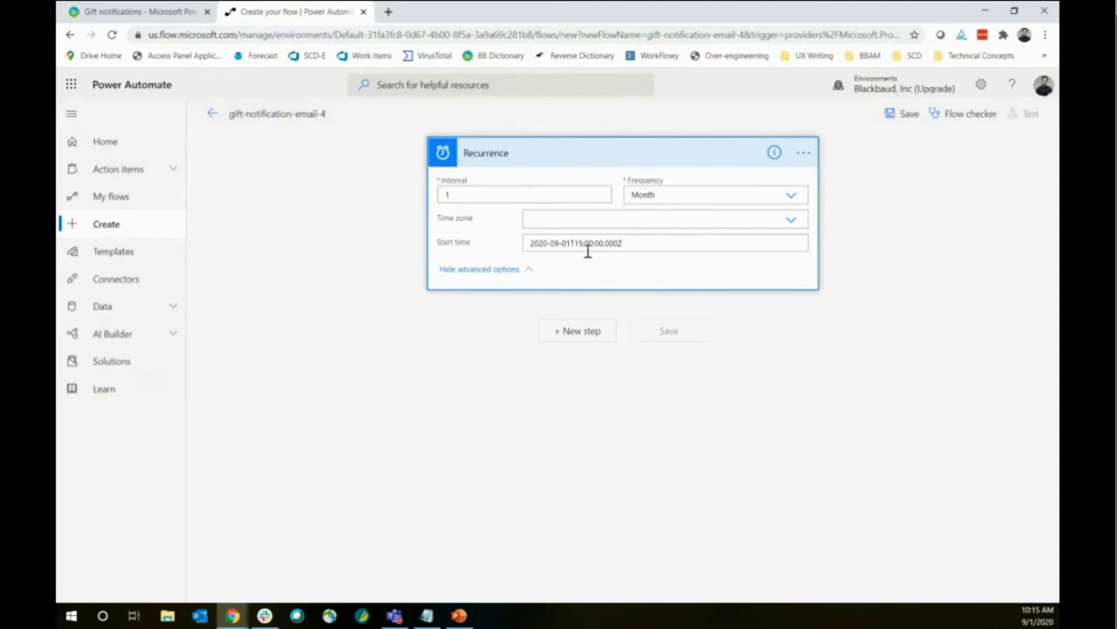
pyautogui.click(479, 269)
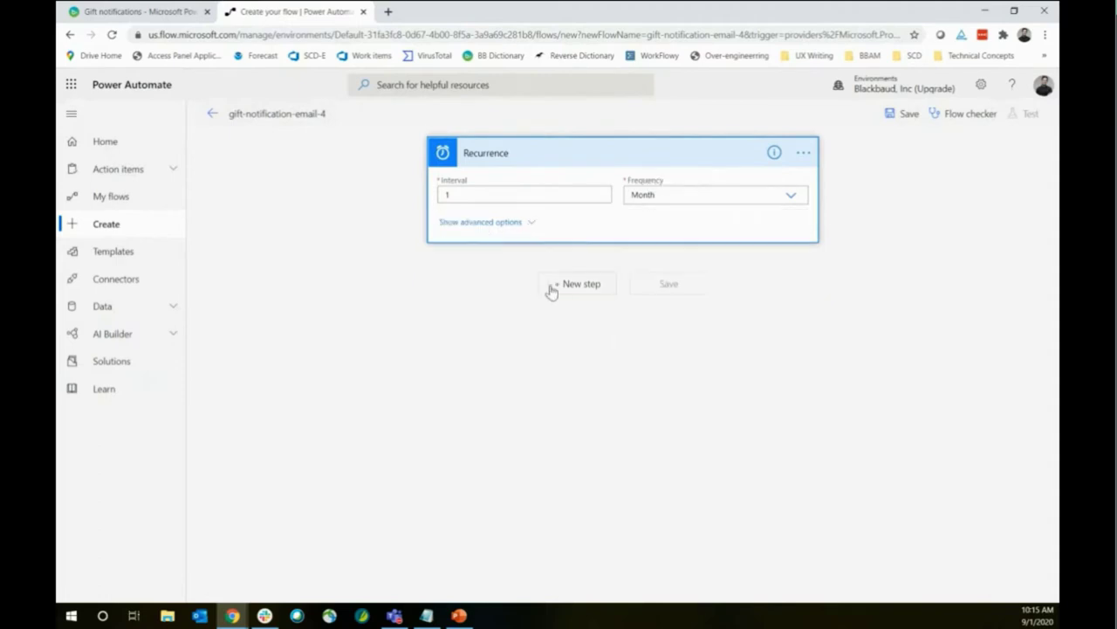
pyautogui.click(577, 284)
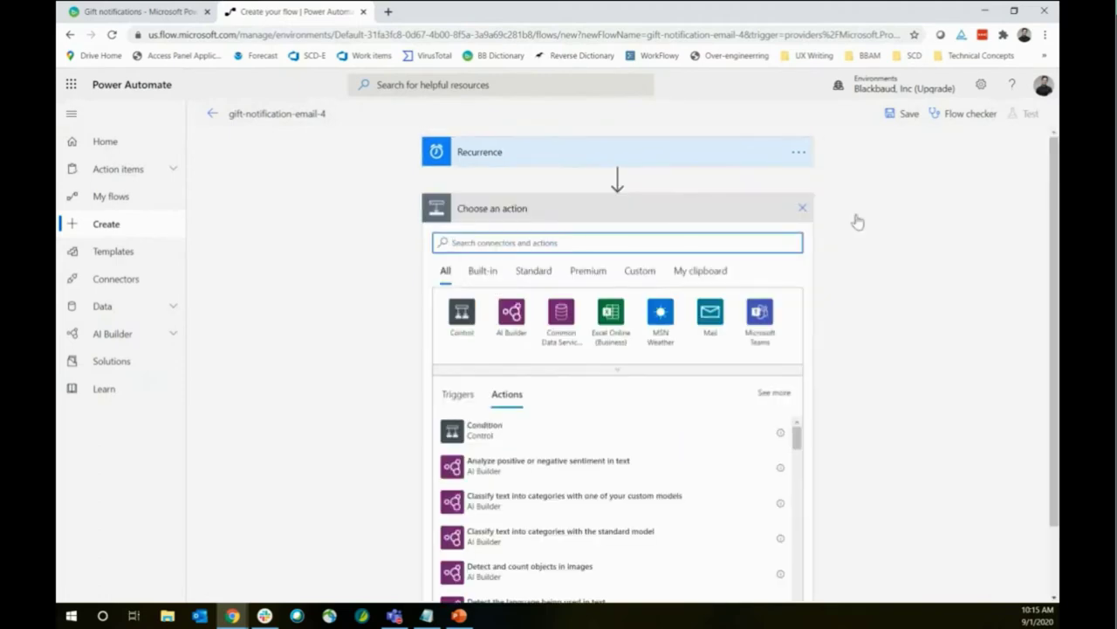
# Add the Blackbaud Raisers Edge NXT premium connector's List gifts (preview) action
pyautogui.click(590, 272)
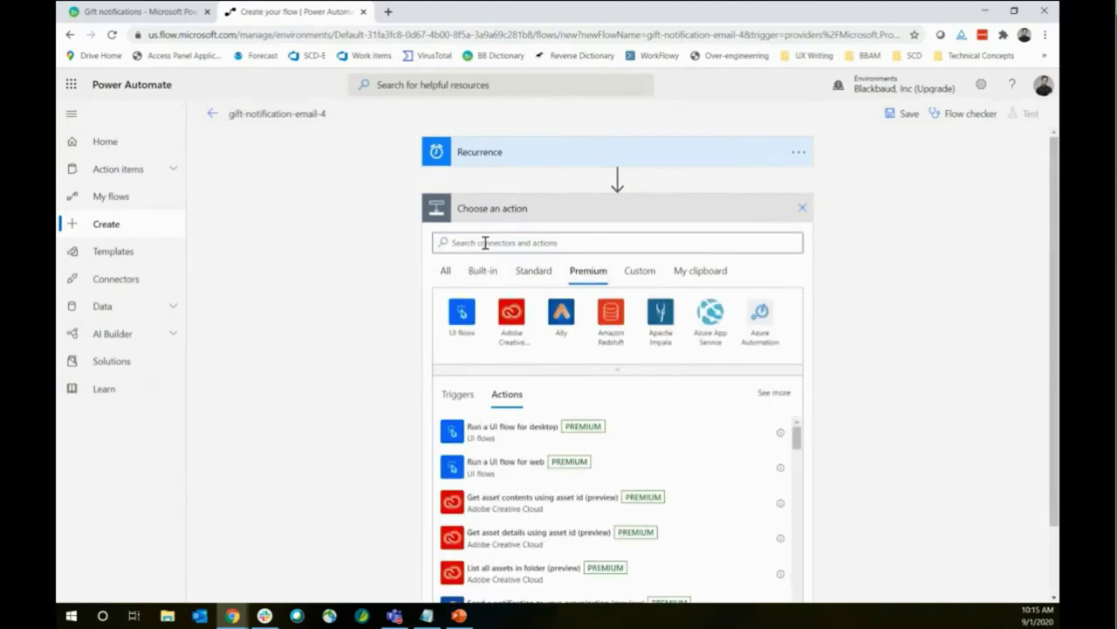
pyautogui.click(485, 242)
pyautogui.write('blackbaud')
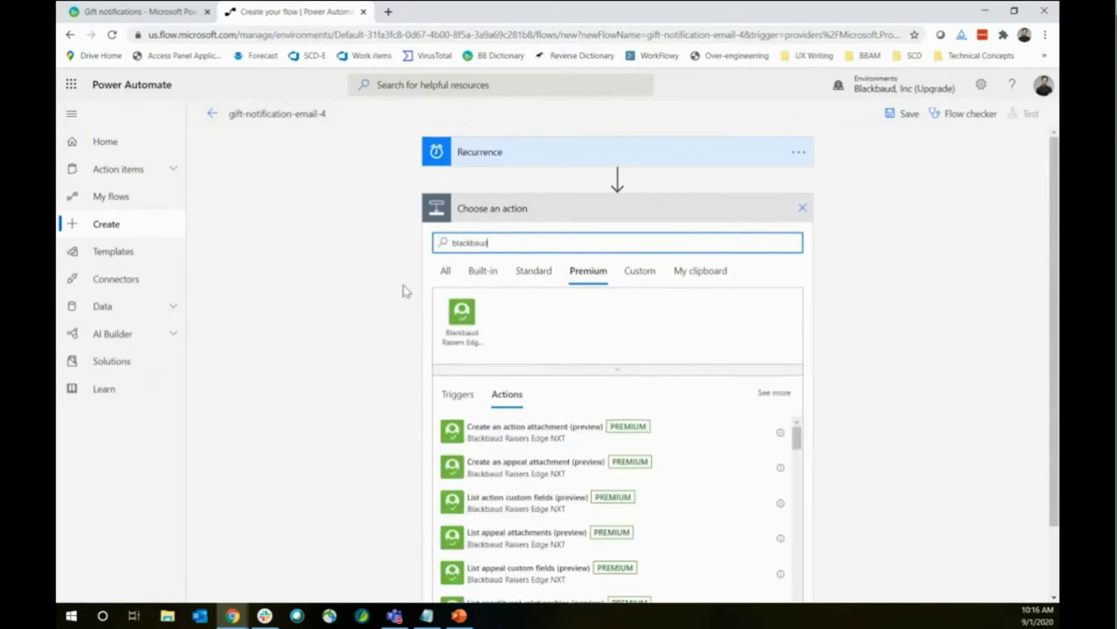
pyautogui.click(462, 320)
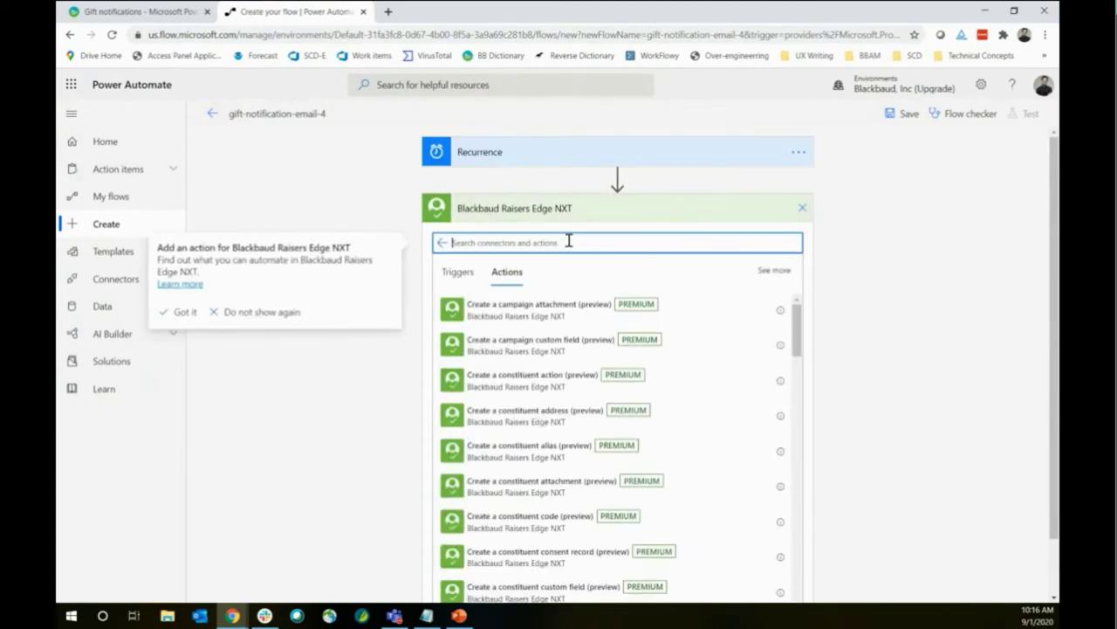
pyautogui.write('l')
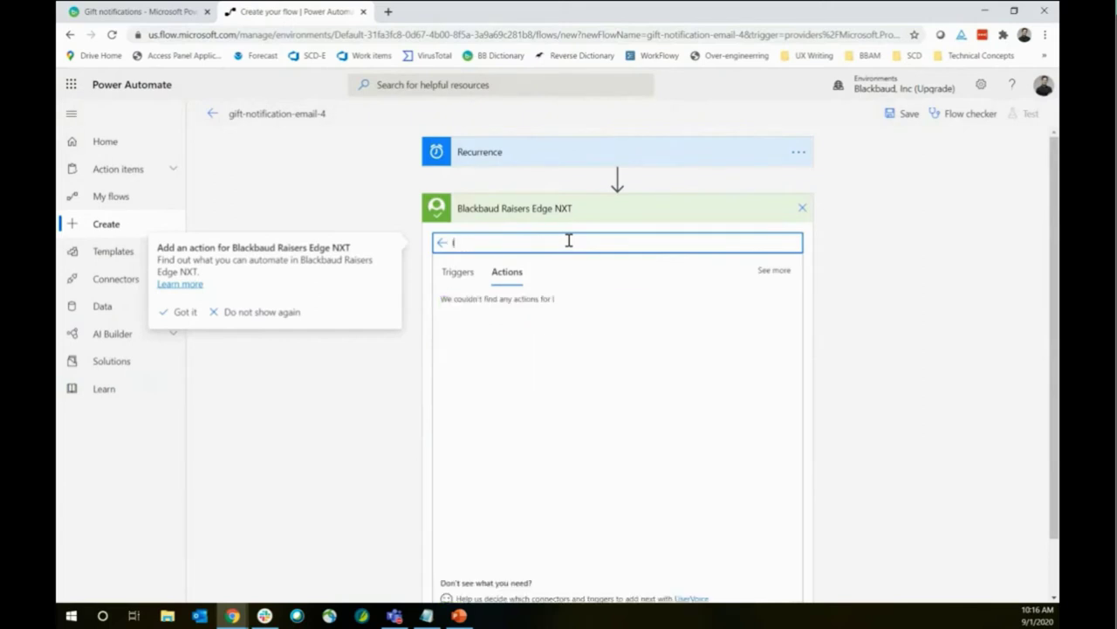
pyautogui.write('ist gifts')
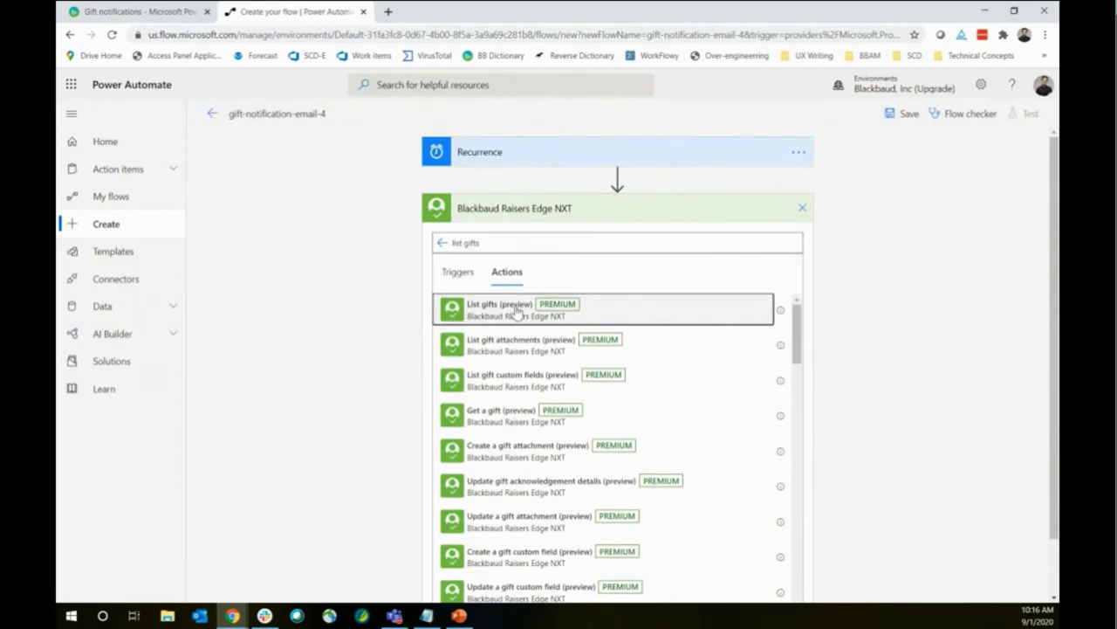
pyautogui.click(516, 312)
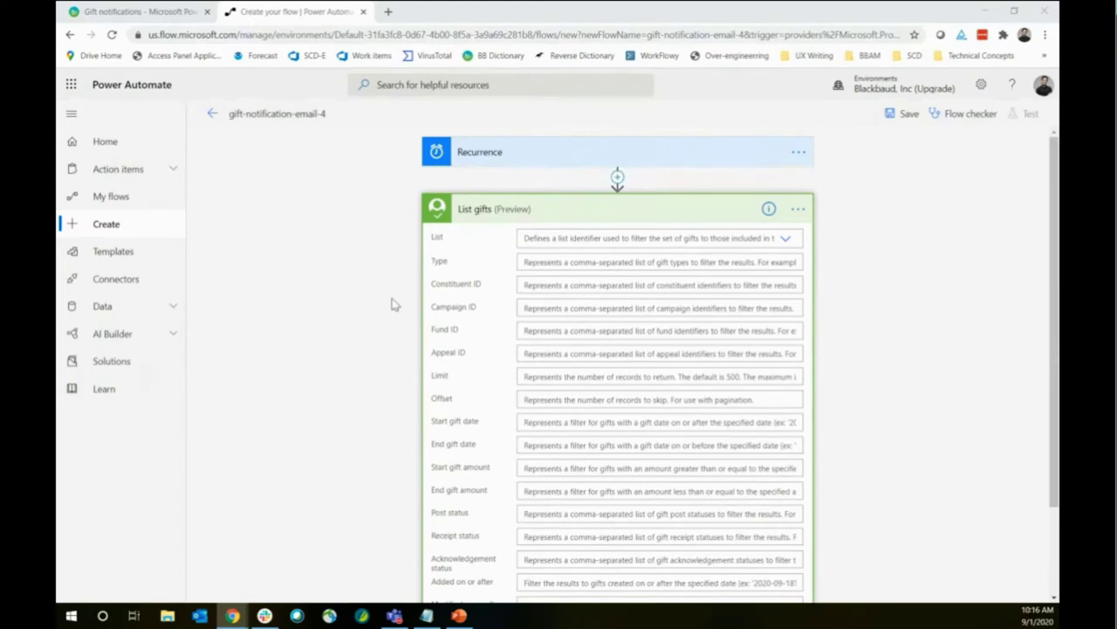
# Set List gifts' Limit to 5000 and Start gift amount to 500
pyautogui.scroll(-3, 392, 312)
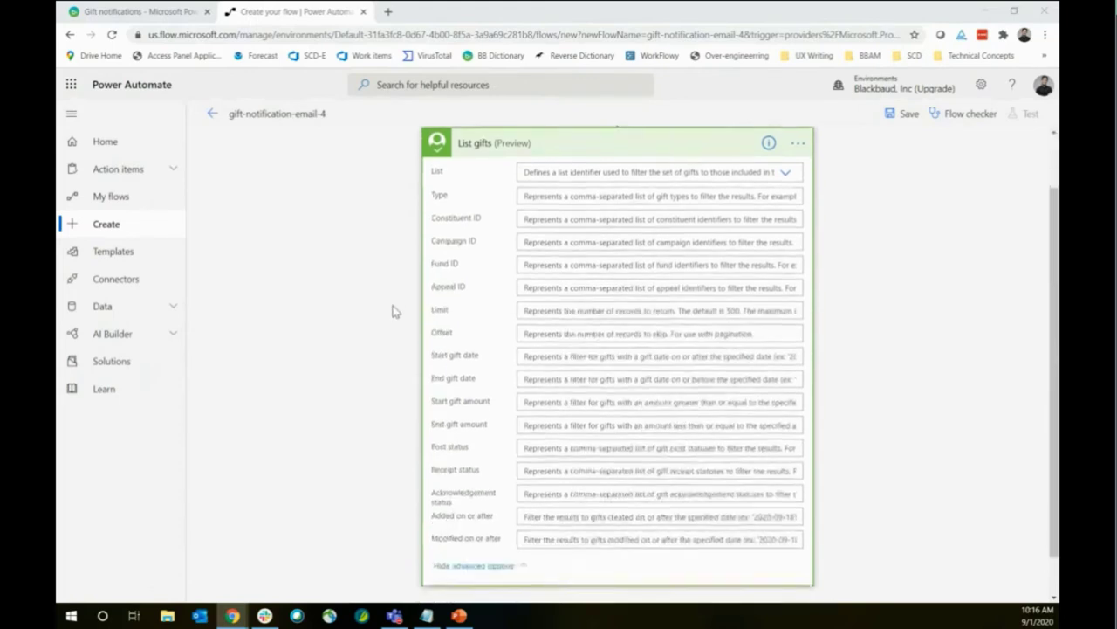
pyautogui.scroll(1, 406, 311)
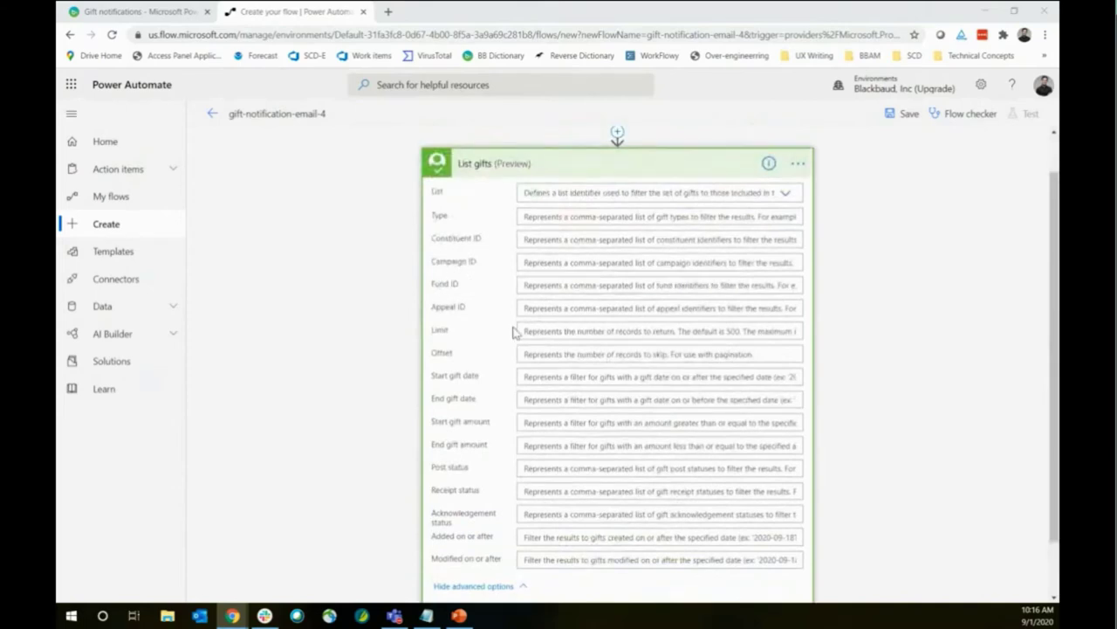
pyautogui.click(577, 330)
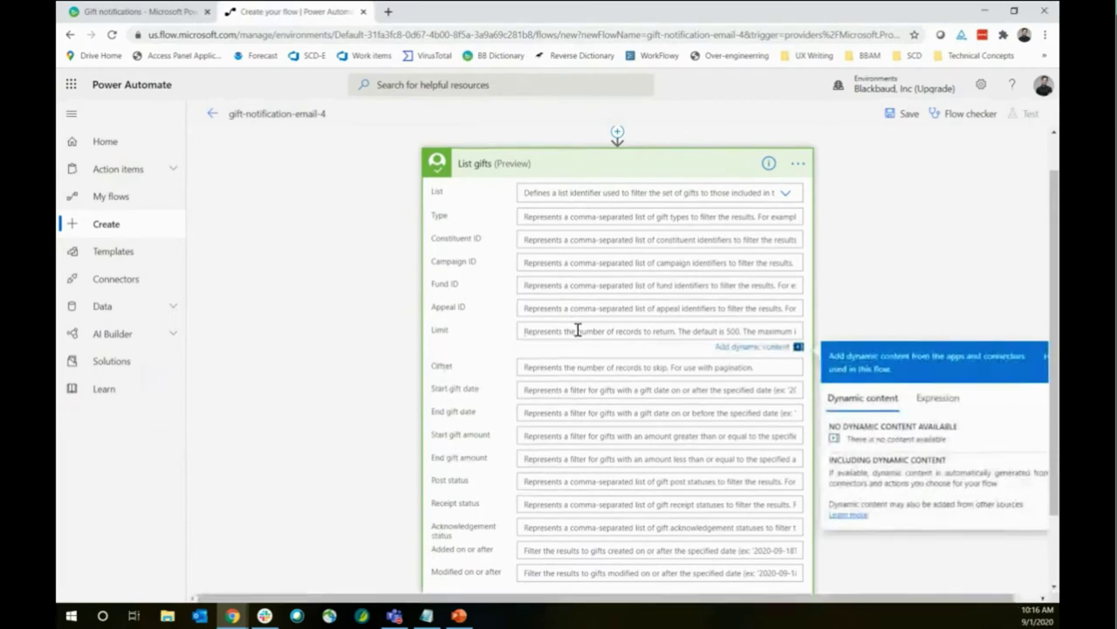
pyautogui.write('5000')
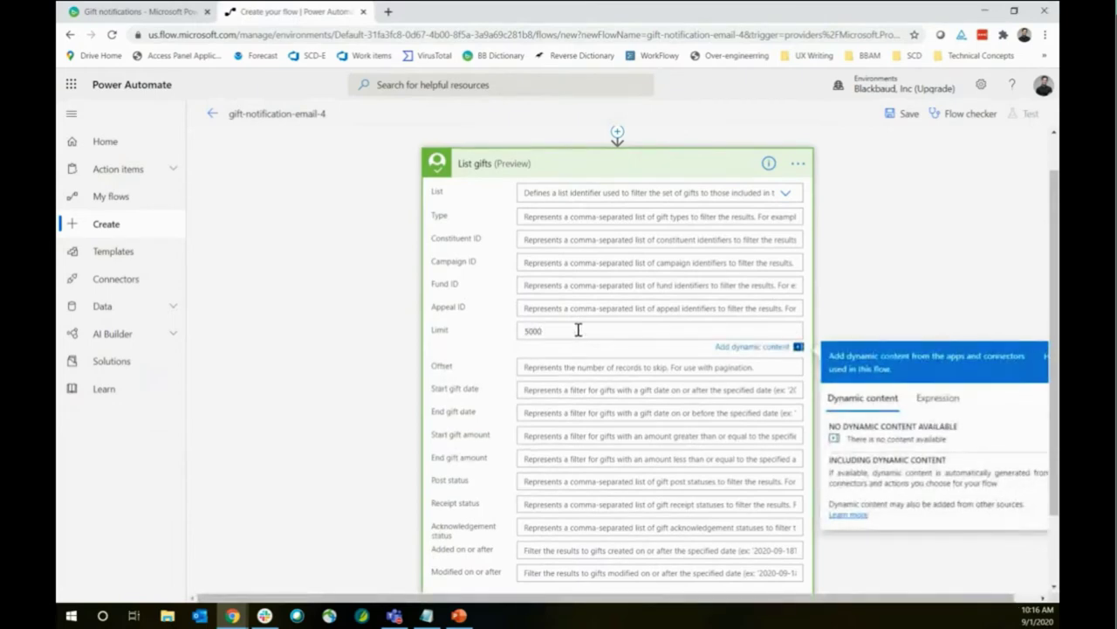
pyautogui.click(362, 323)
pyautogui.scroll(-2, 554, 289)
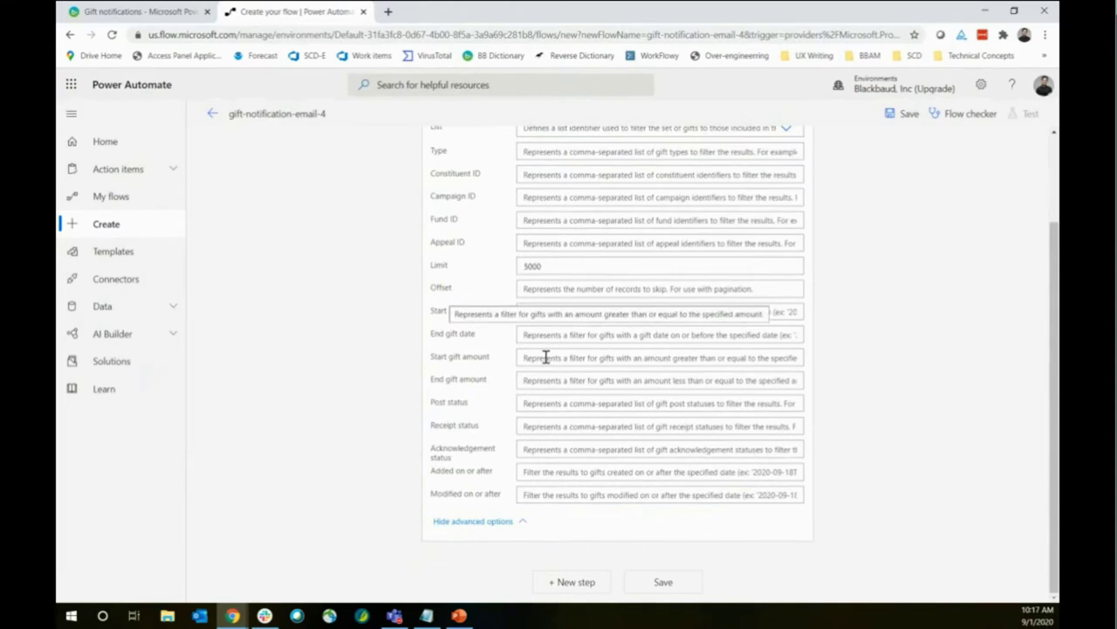
pyautogui.click(546, 357)
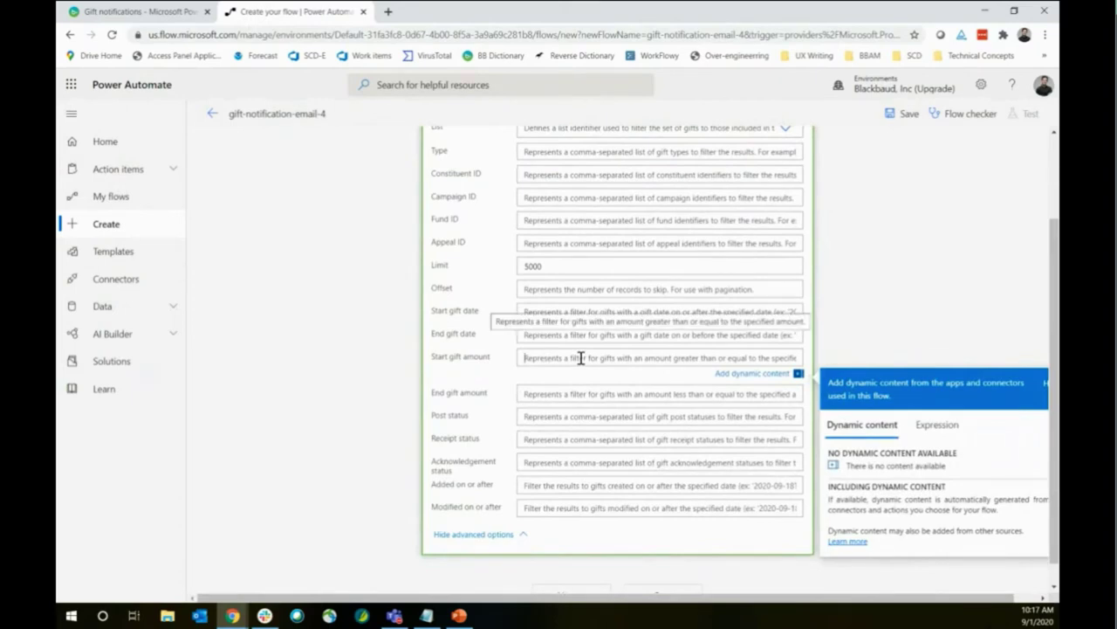
pyautogui.write('500')
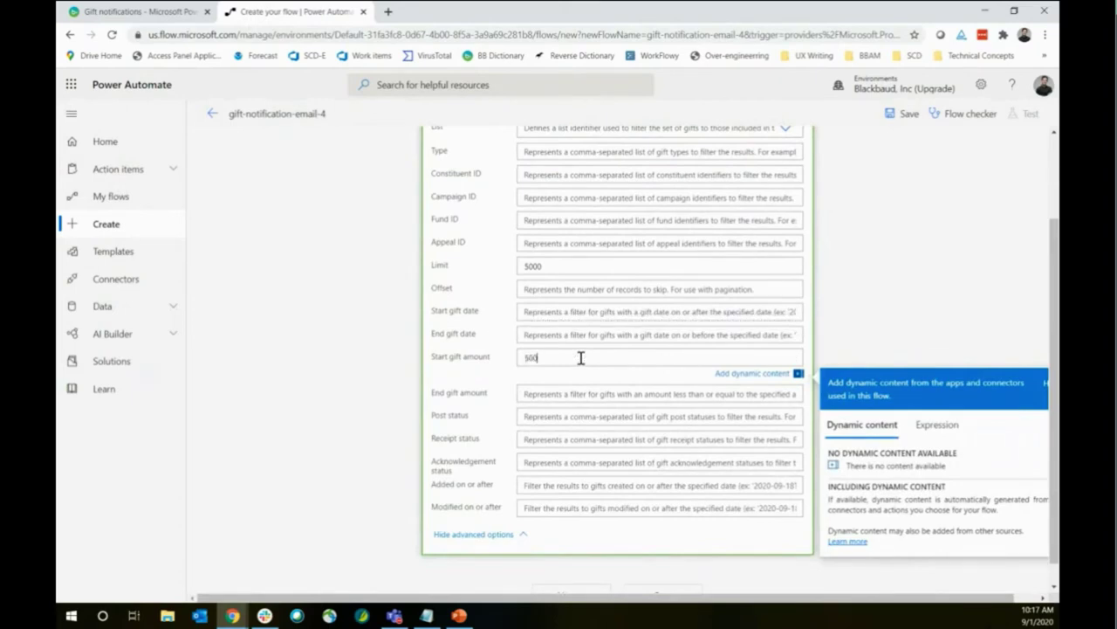
pyautogui.click(411, 361)
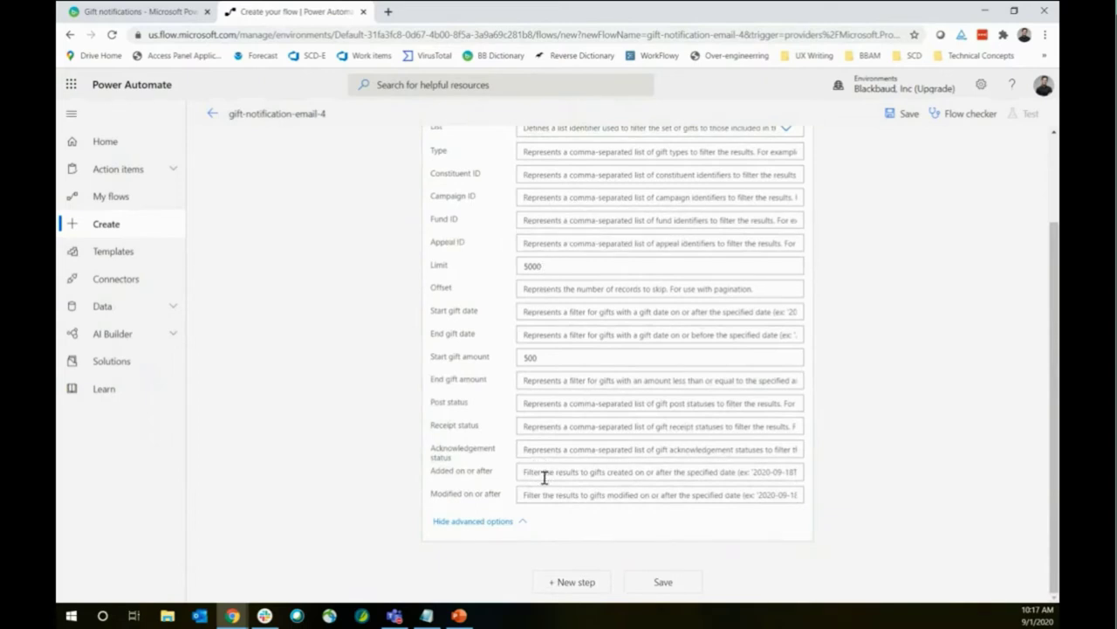
# Start an expression for Added on or after, then go to the insert point above List gifts
pyautogui.scroll(2, 350, 314)
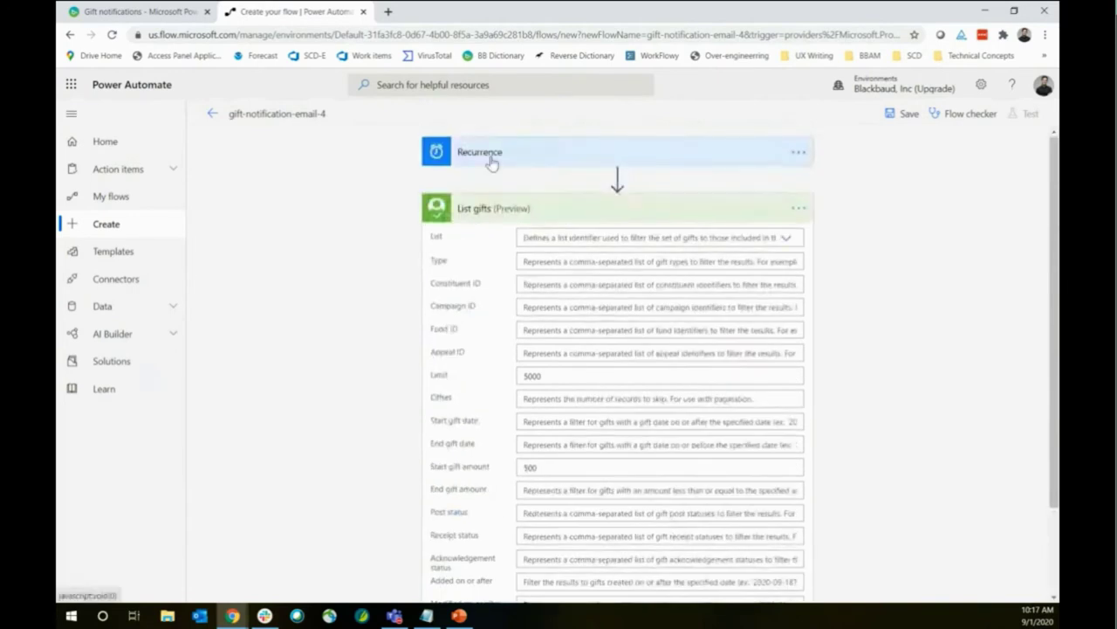
pyautogui.click(491, 163)
pyautogui.scroll(-3, 463, 422)
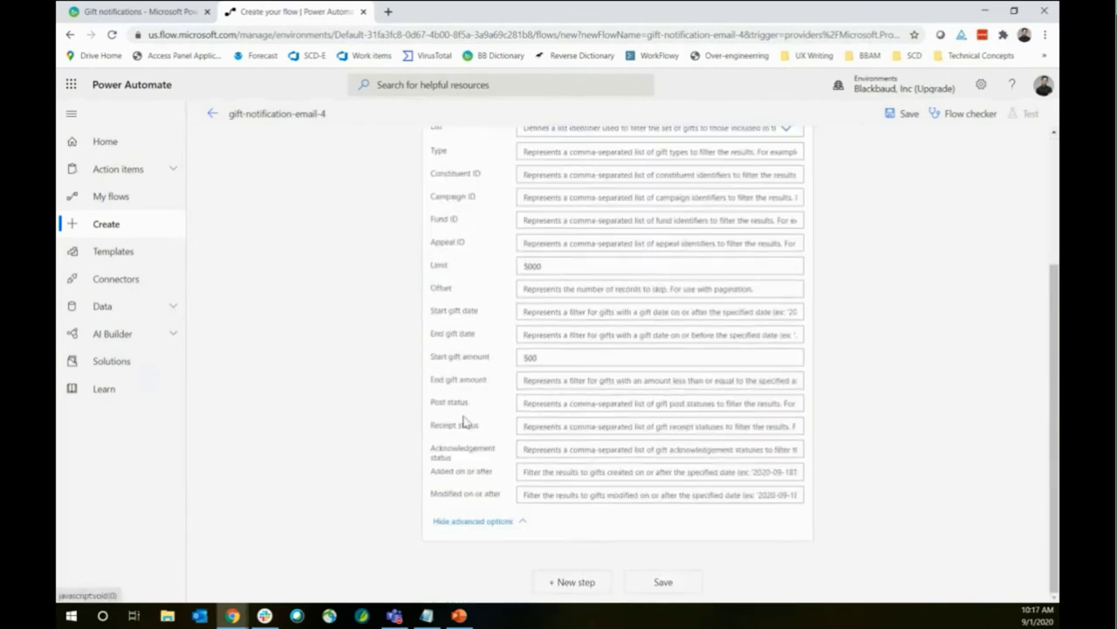
pyautogui.click(564, 474)
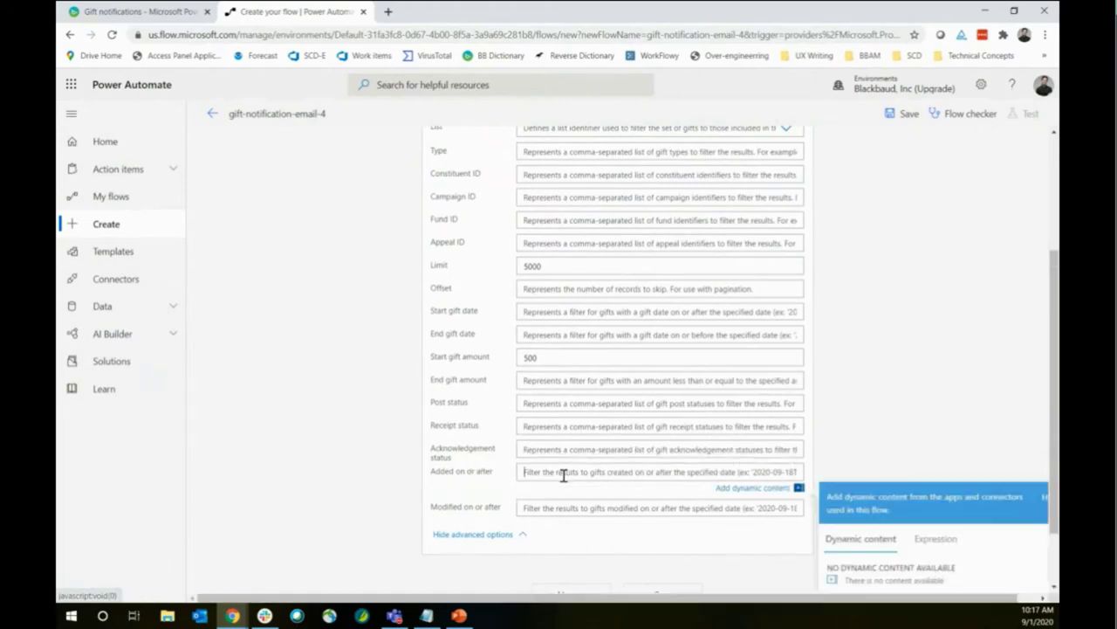
pyautogui.scroll(-1, 939, 326)
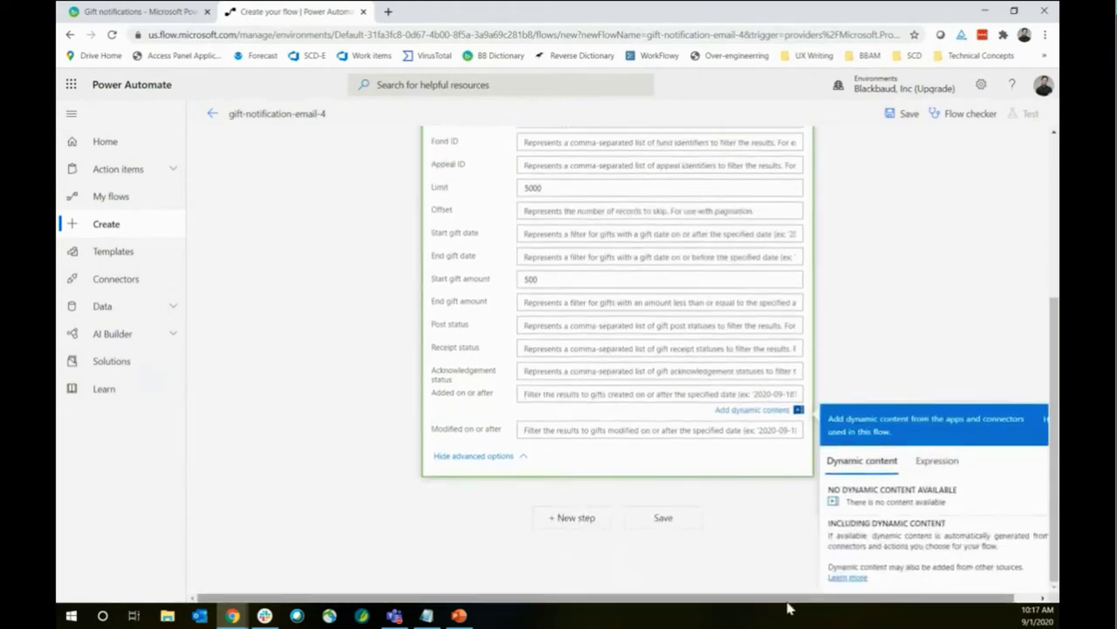
pyautogui.hscroll(1, 892, 472)
pyautogui.click(892, 468)
pyautogui.scroll(-2, 772, 524)
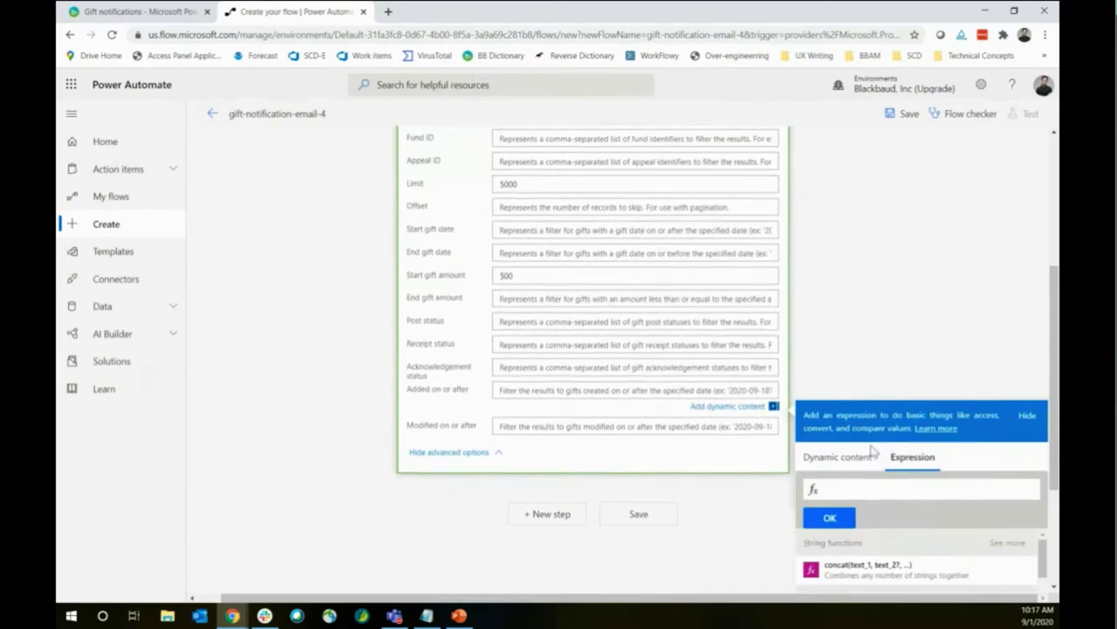
pyautogui.click(835, 299)
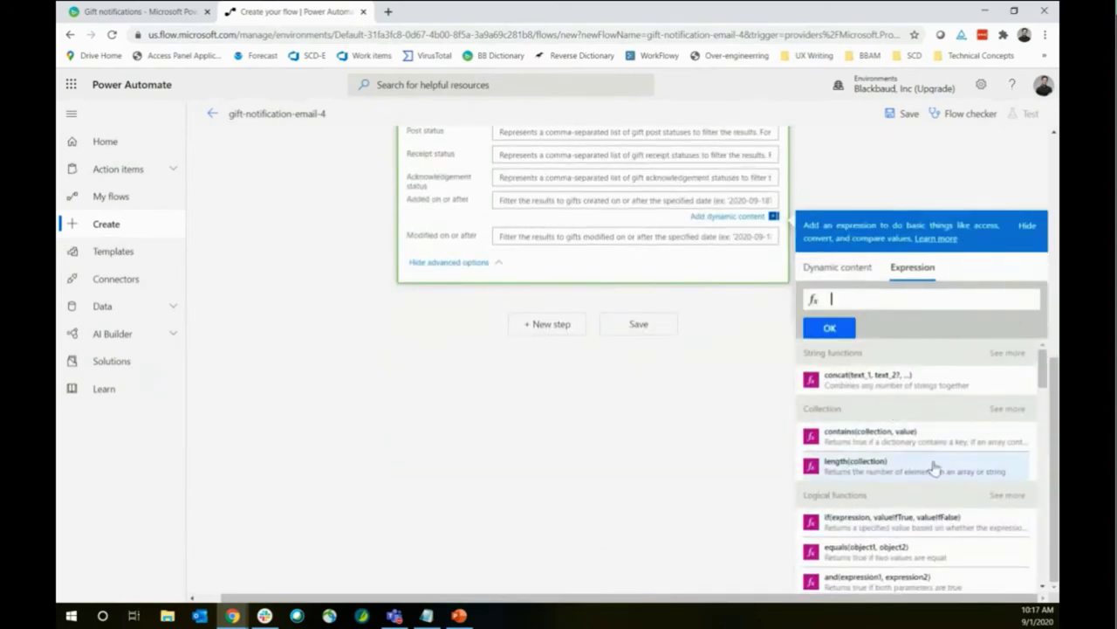
pyautogui.scroll(5, 730, 342)
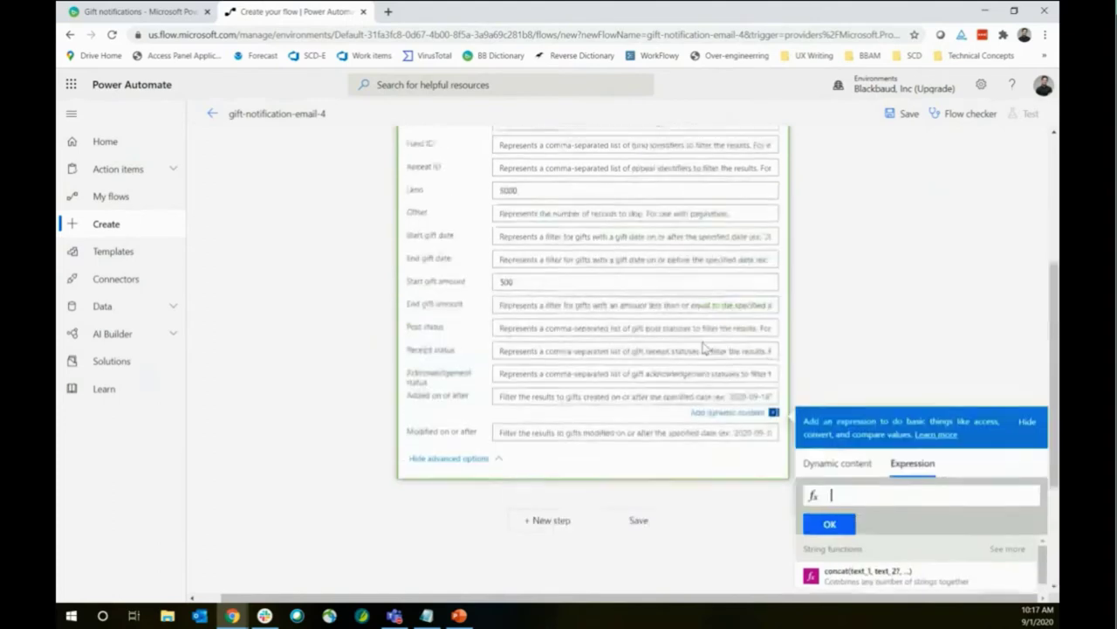
pyautogui.click(593, 254)
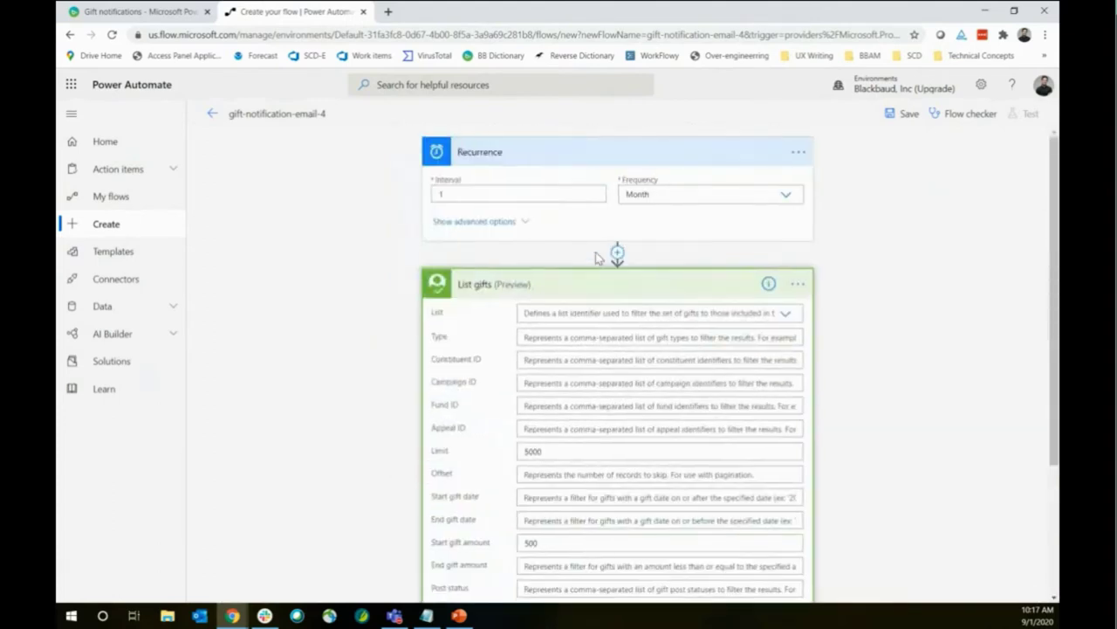
# Insert a Get past time step with Interval 1 and Time unit Month before List gifts
pyautogui.click(617, 254)
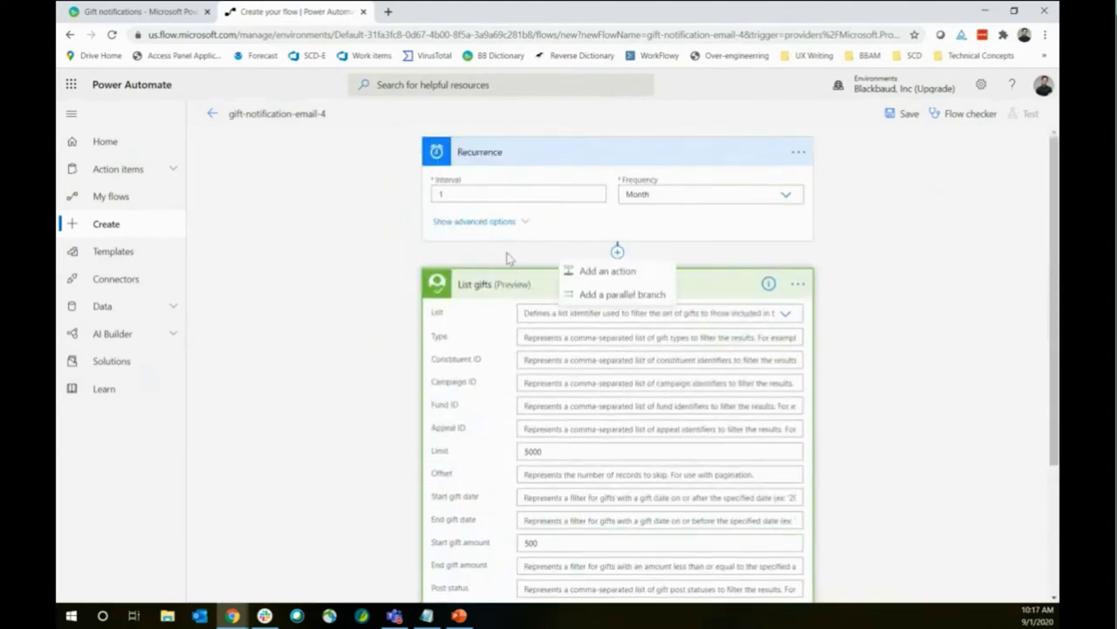
pyautogui.write('g')
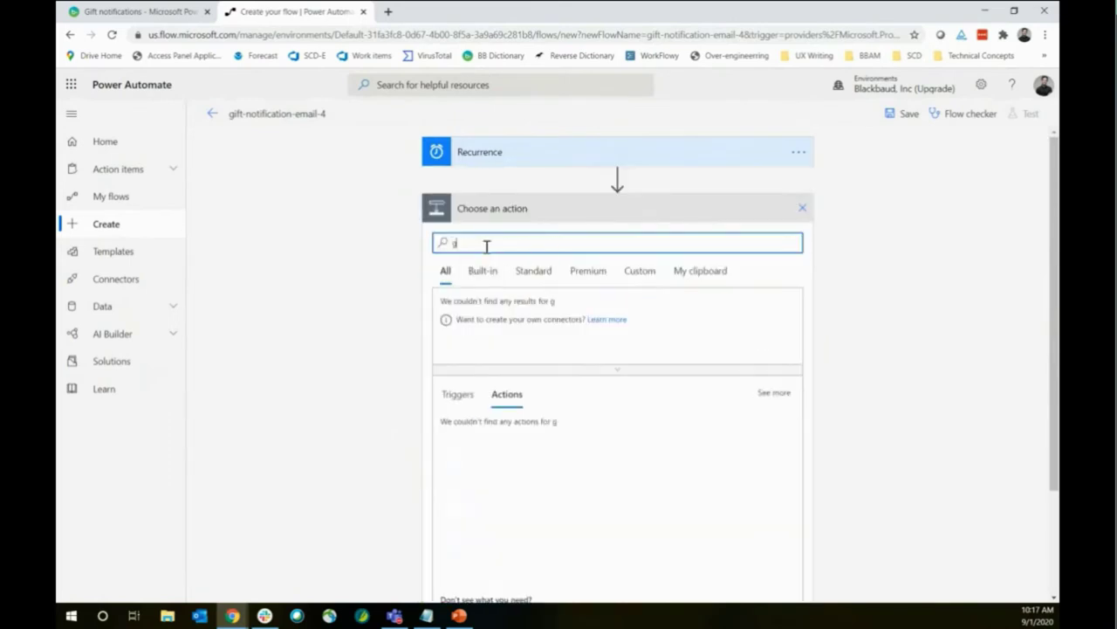
pyautogui.write('et past')
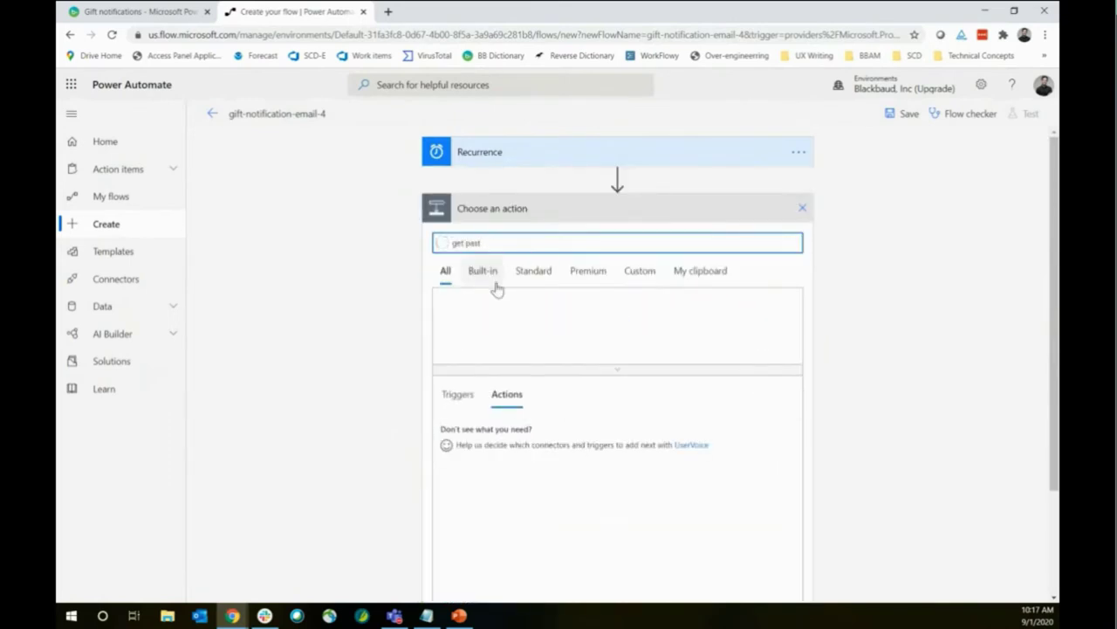
pyautogui.click(489, 439)
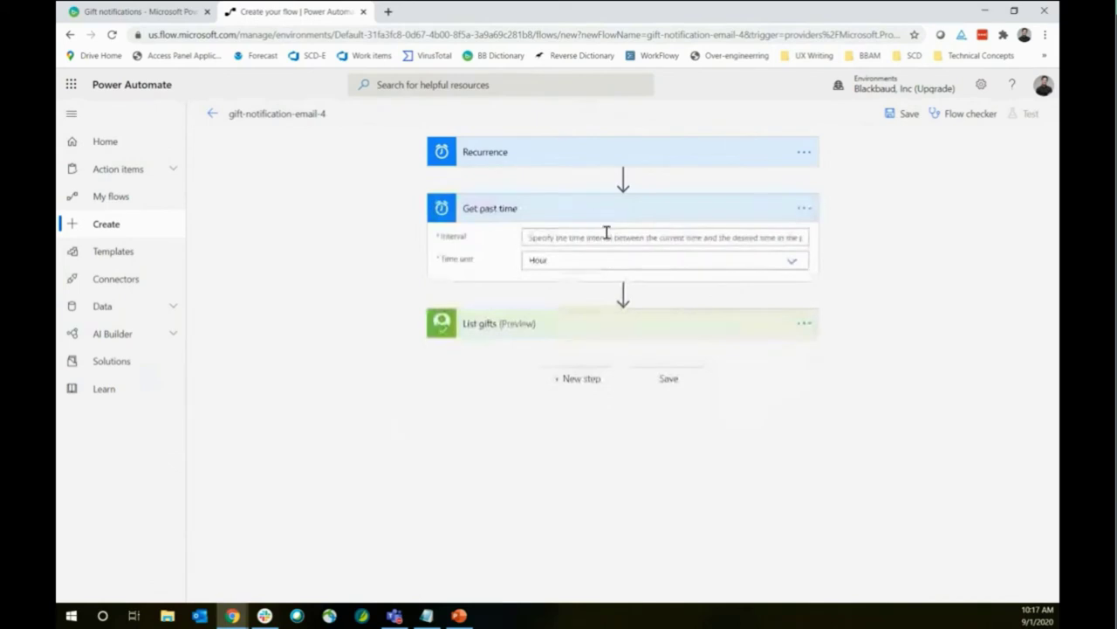
pyautogui.write('1')
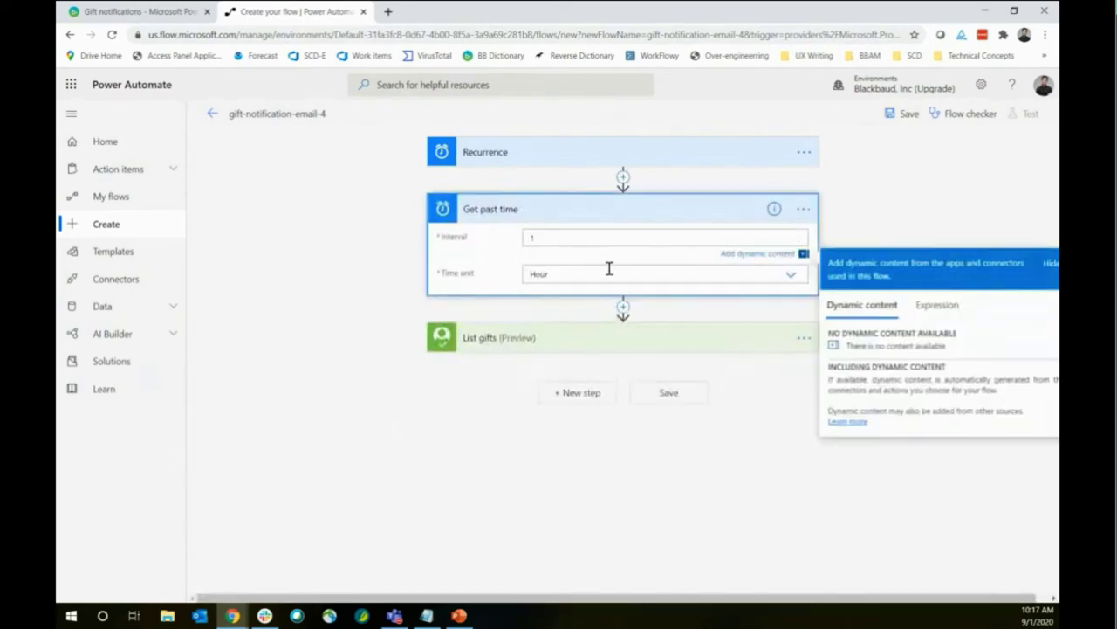
pyautogui.click(607, 270)
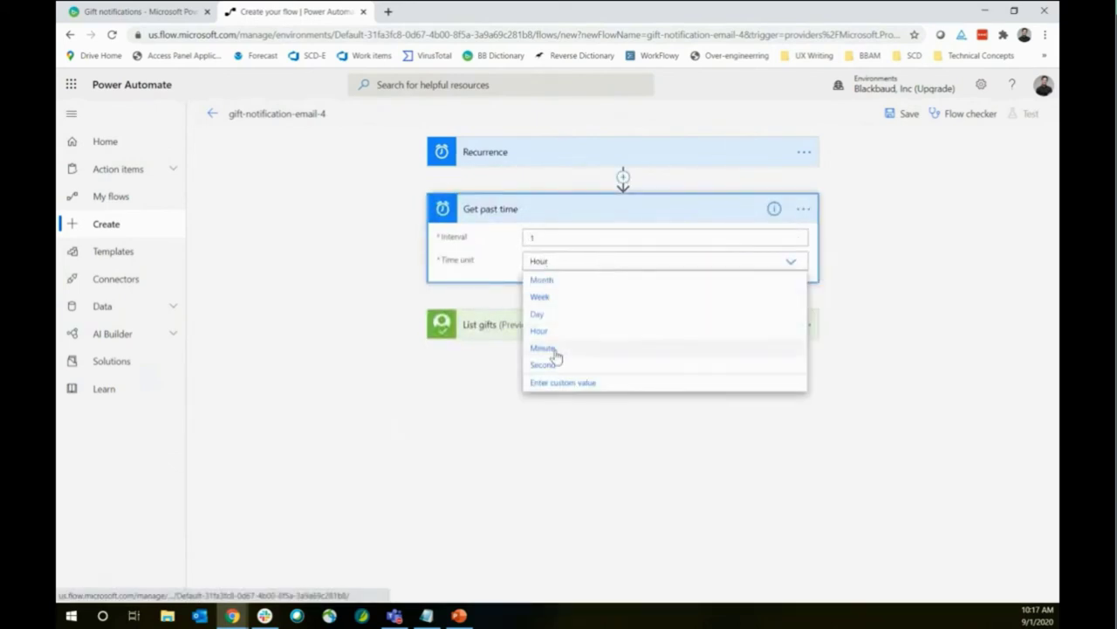
pyautogui.click(559, 281)
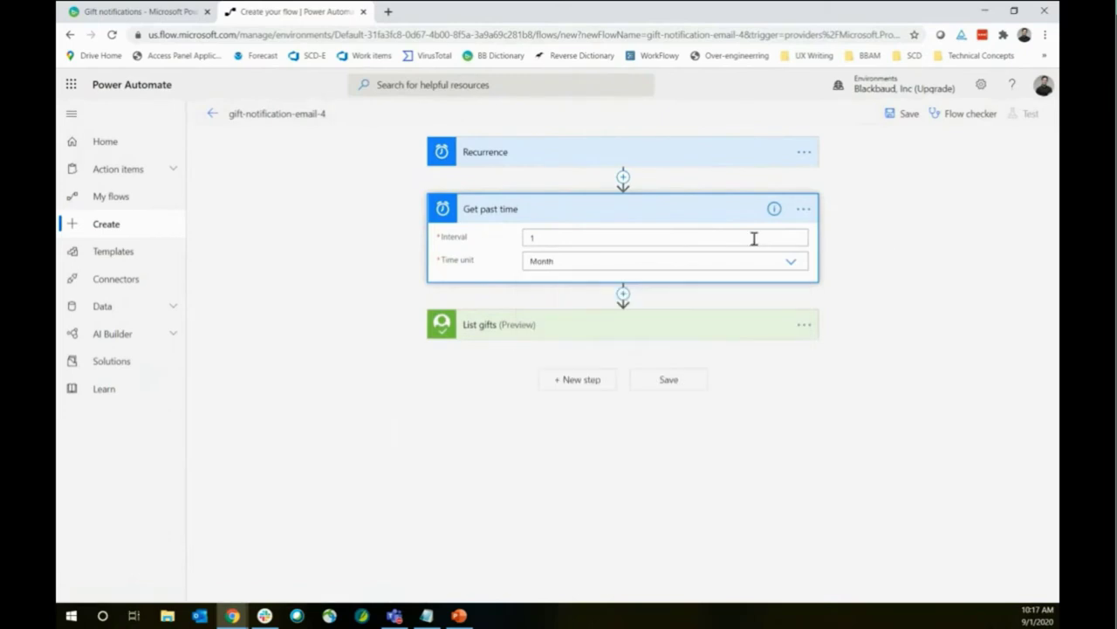
pyautogui.click(584, 210)
pyautogui.click(545, 161)
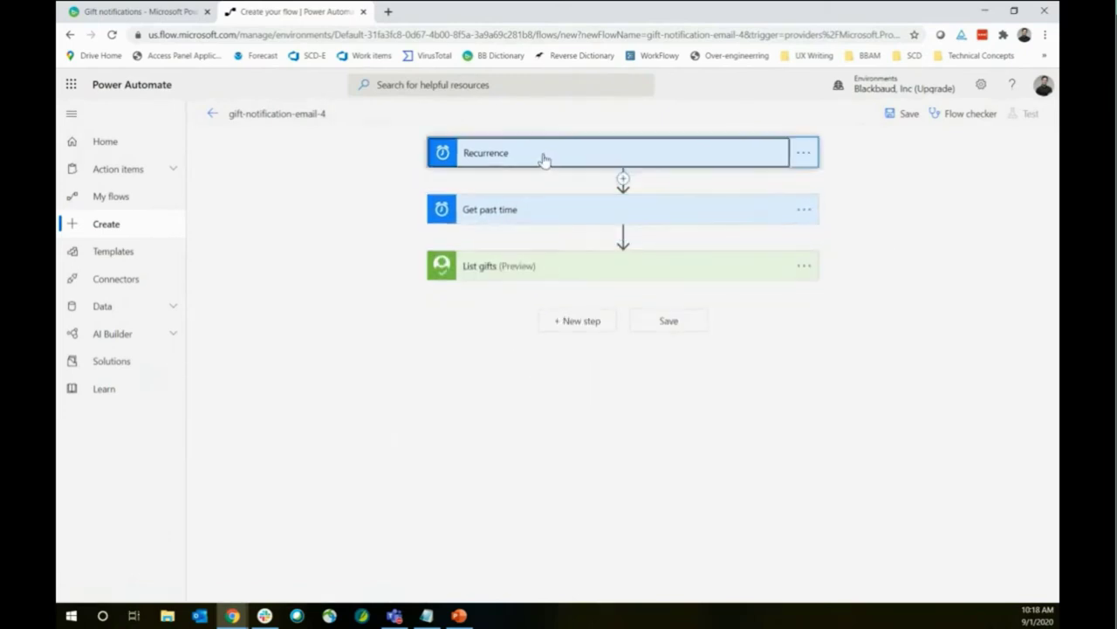
pyautogui.click(499, 284)
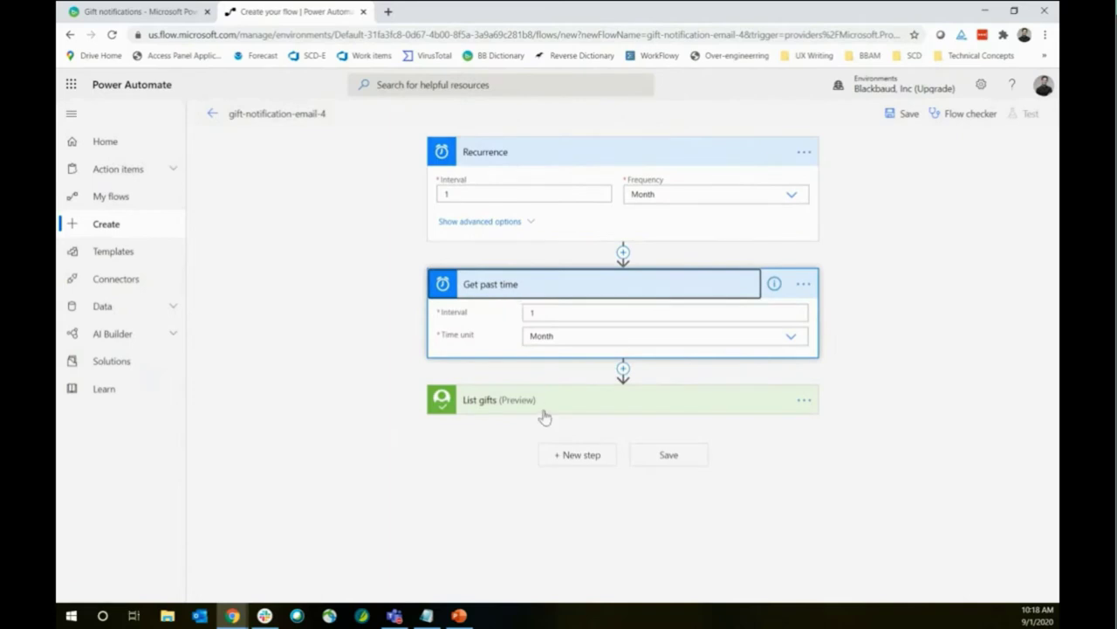
# Fill List gifts' Added on or after filter with the Past time dynamic value
pyautogui.click(506, 400)
pyautogui.scroll(-5, 386, 355)
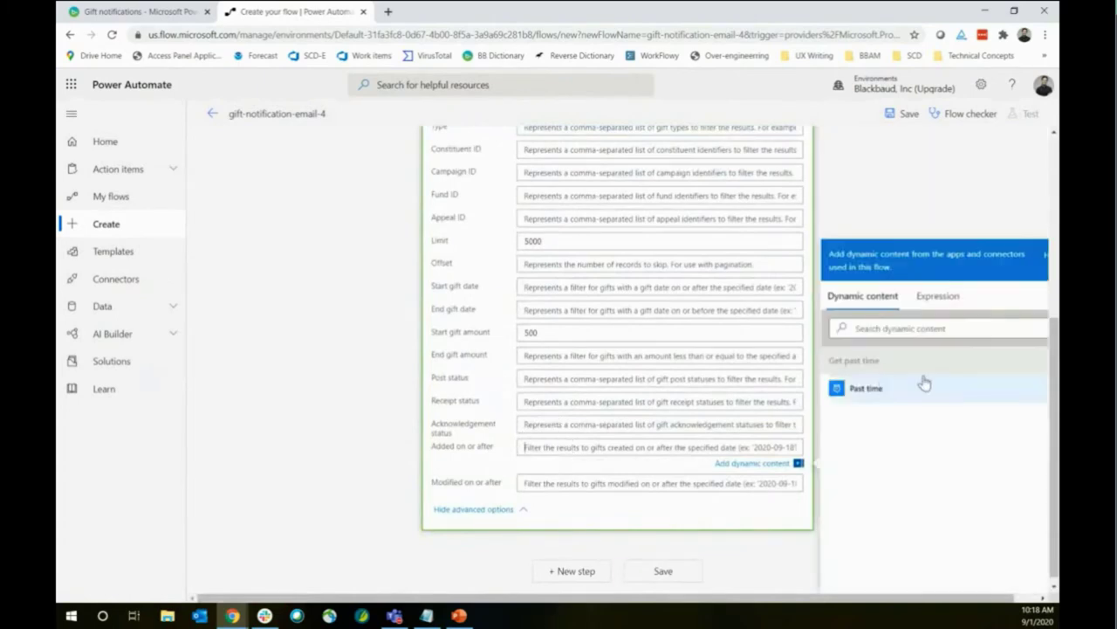
pyautogui.click(918, 393)
pyautogui.scroll(3, 554, 449)
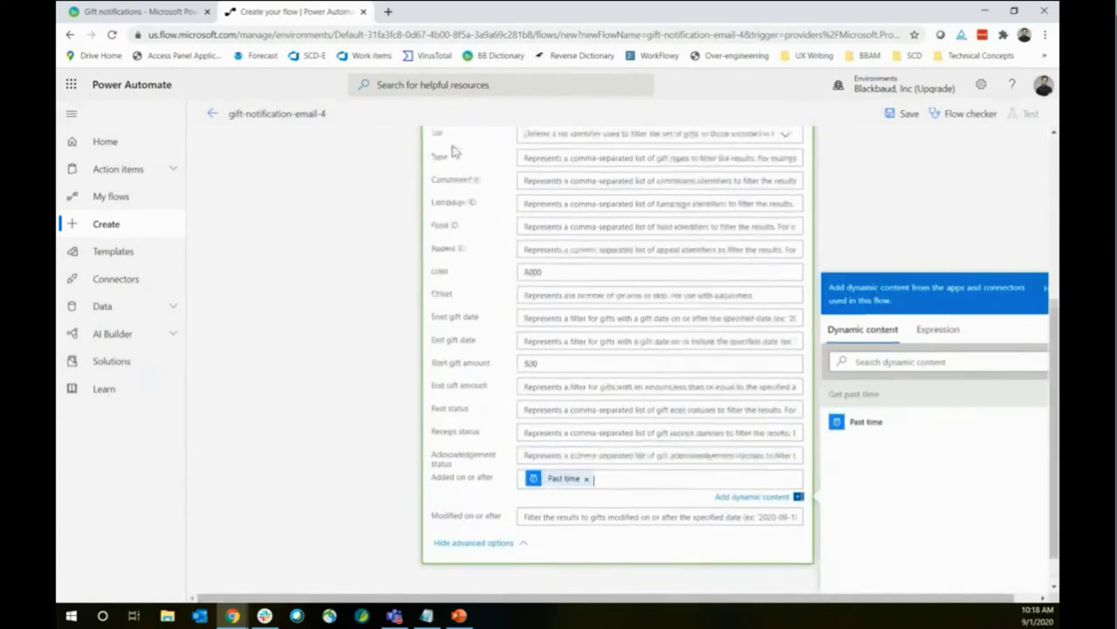
pyautogui.scroll(1, 497, 175)
pyautogui.scroll(-5, 502, 153)
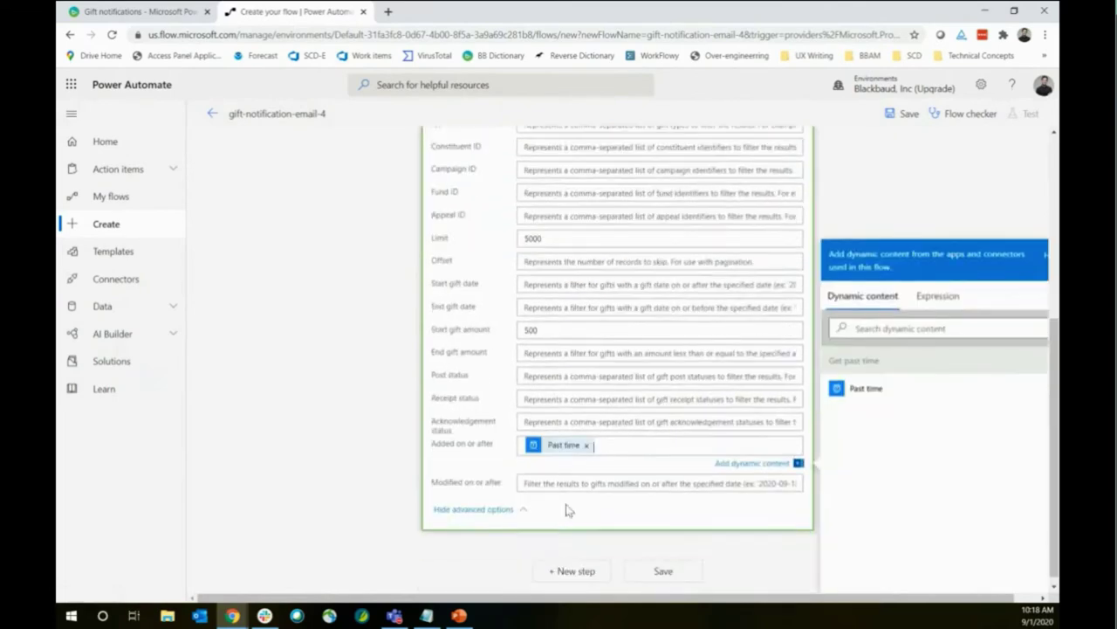
pyautogui.click(886, 204)
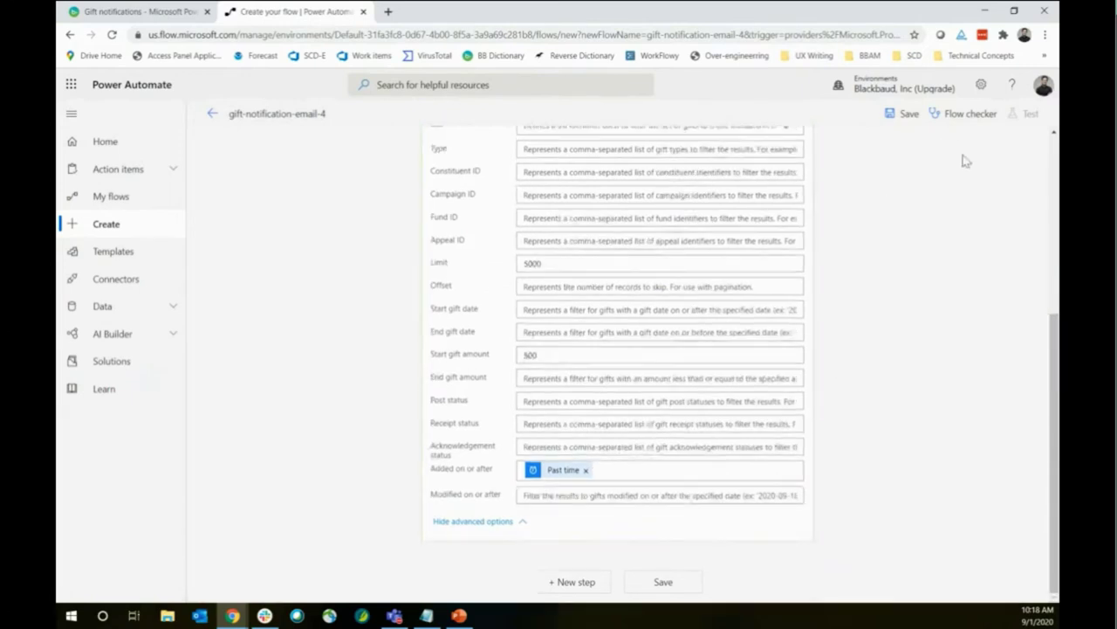
# Save the flow and run a manual test that triggers it immediately
pyautogui.click(911, 121)
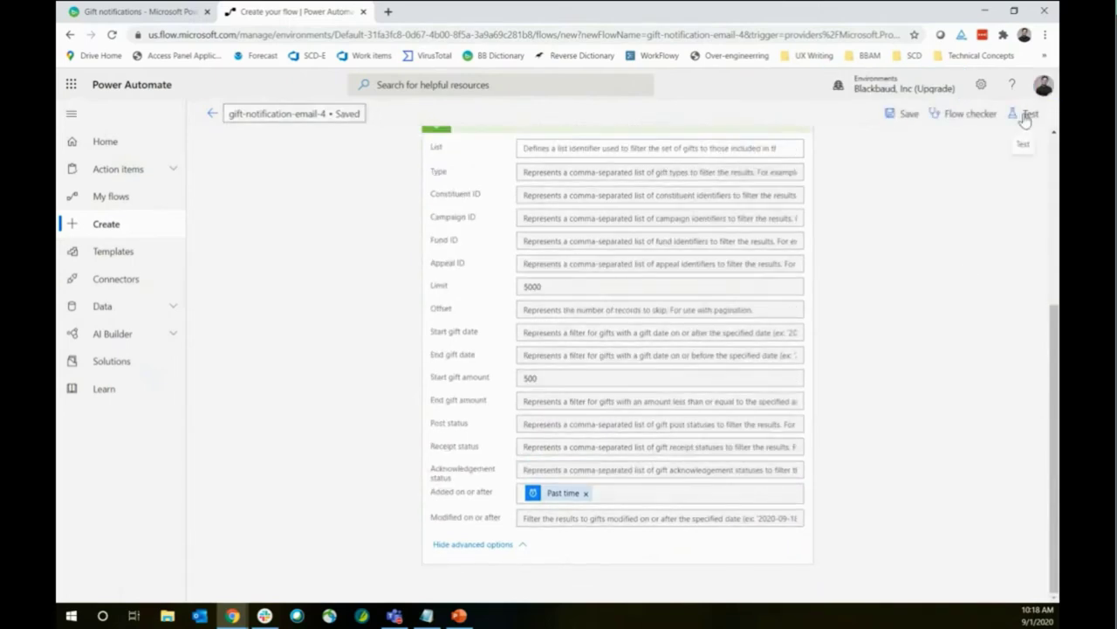
pyautogui.click(1029, 115)
pyautogui.click(908, 144)
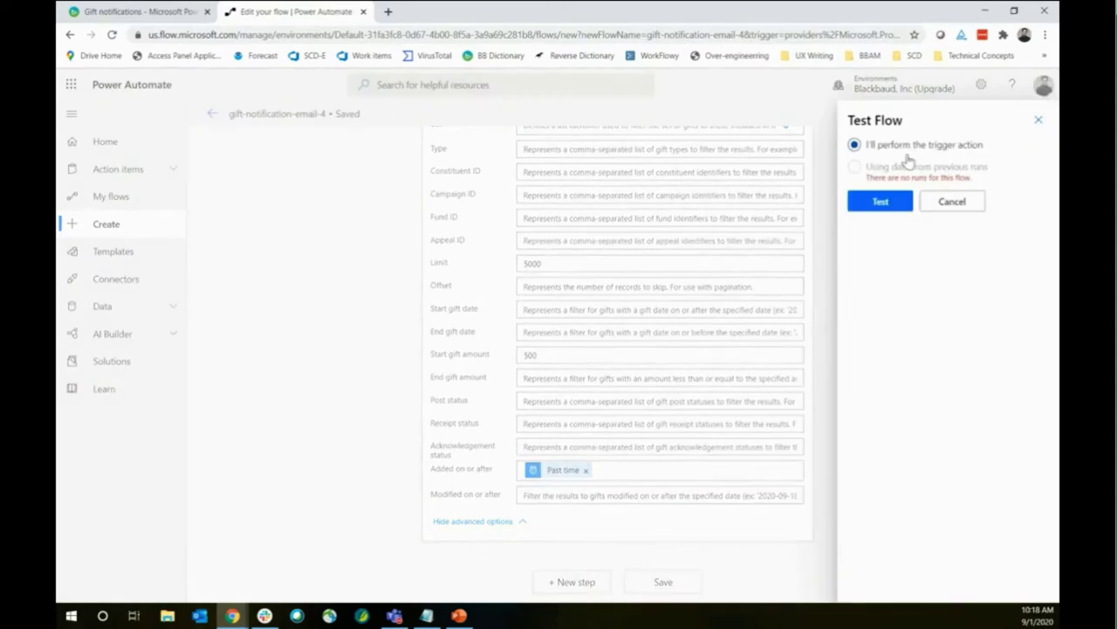
pyautogui.click(881, 202)
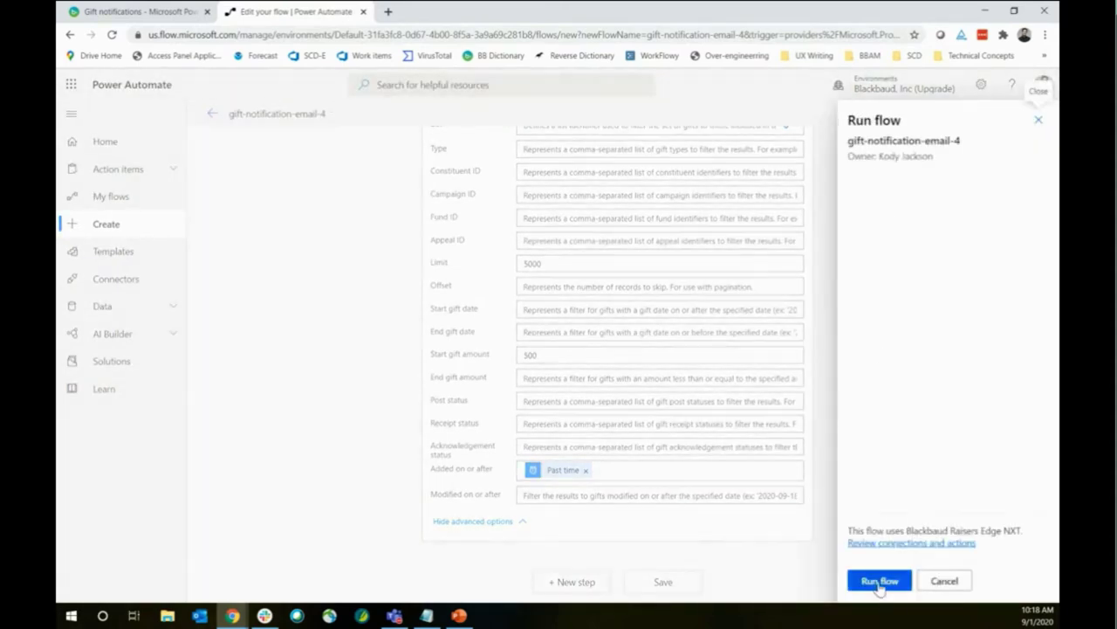
pyautogui.click(879, 582)
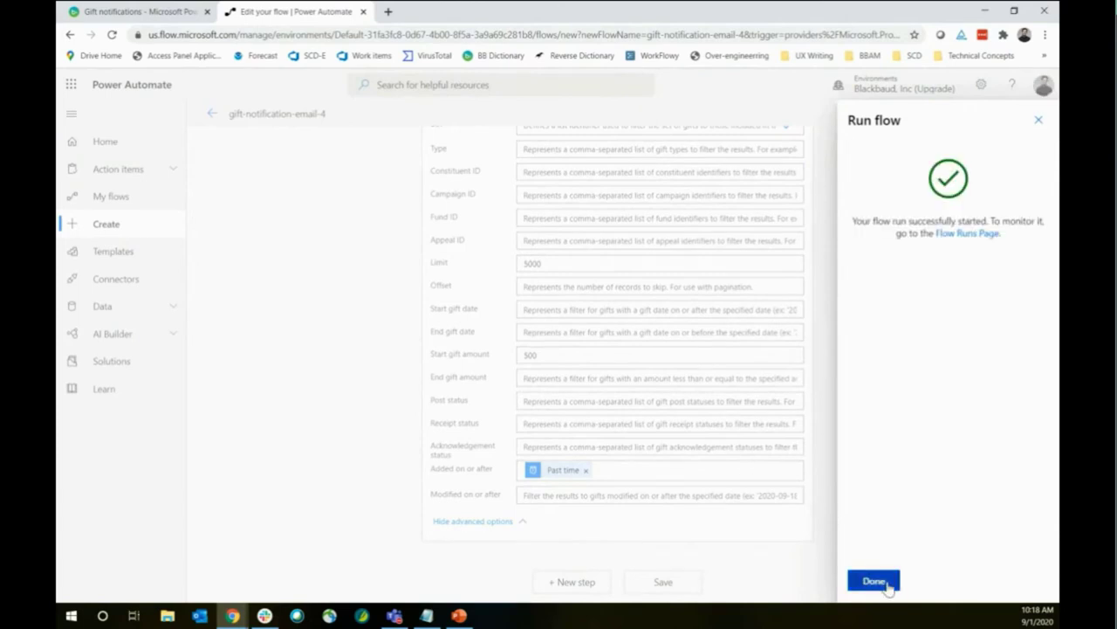
pyautogui.click(874, 582)
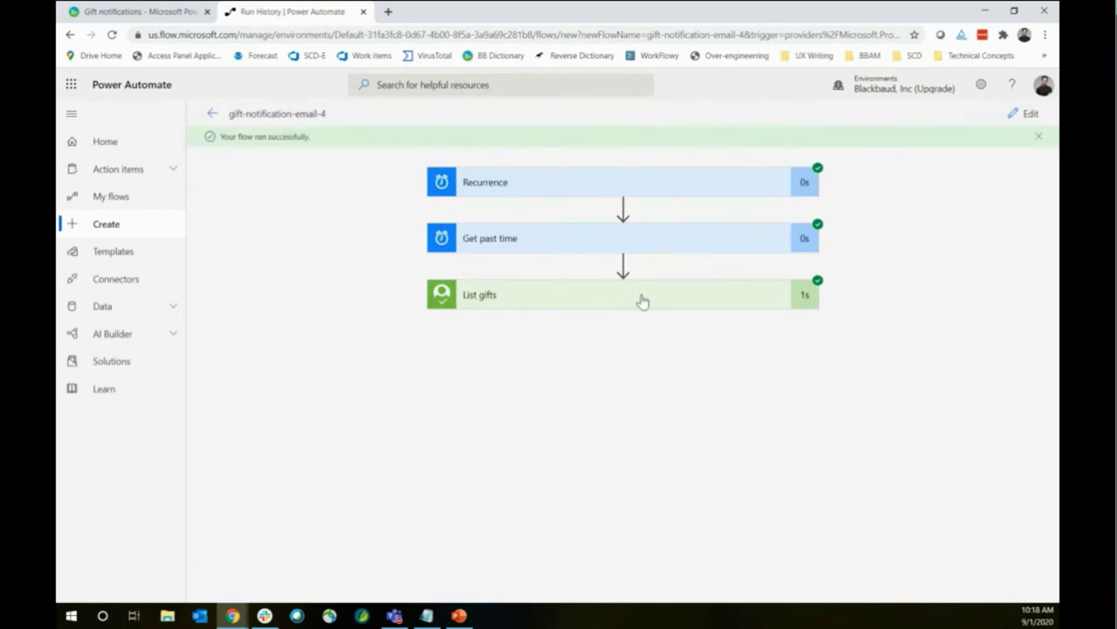
# Inspect List gifts' run details: Added on or after 2020-08-01 and output Count 6
pyautogui.click(587, 294)
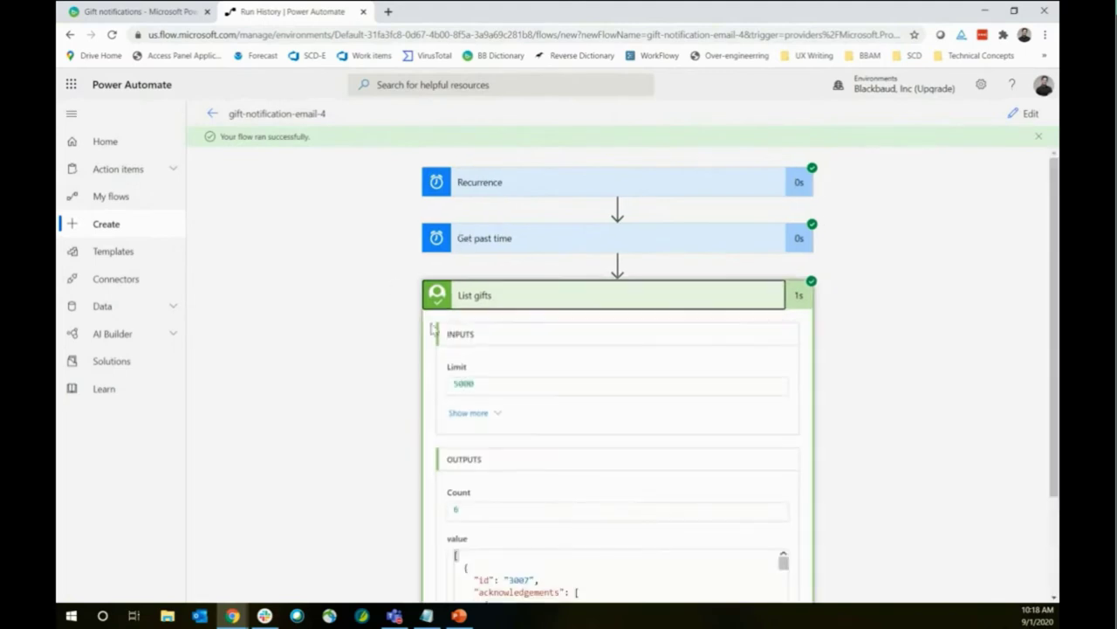
pyautogui.scroll(-1, 437, 341)
pyautogui.click(465, 358)
pyautogui.scroll(-1, 454, 341)
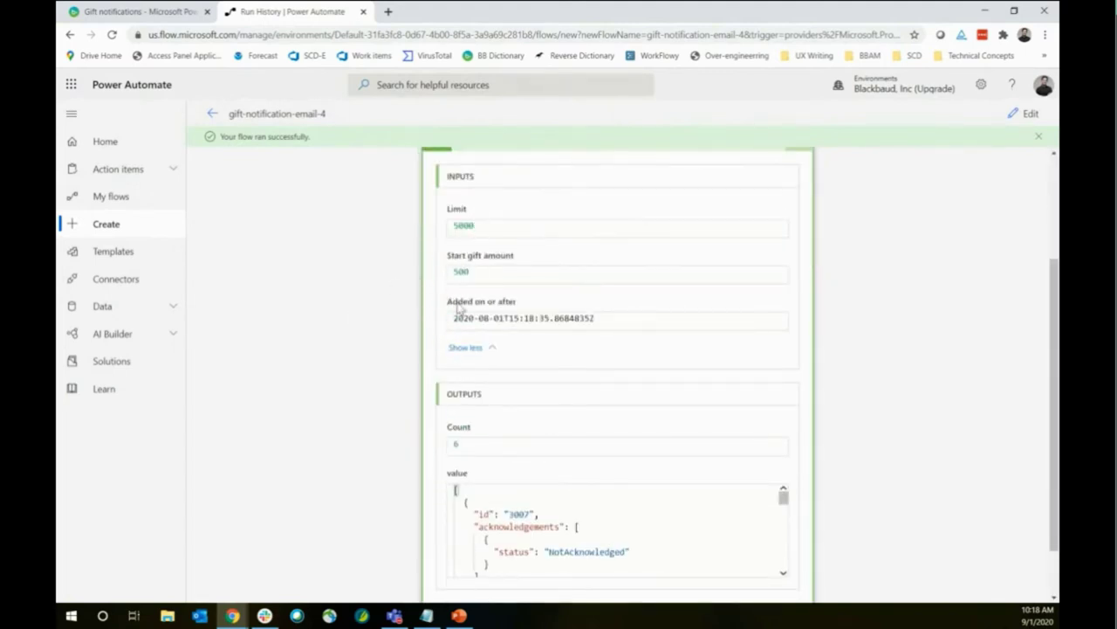
pyautogui.scroll(-1, 462, 310)
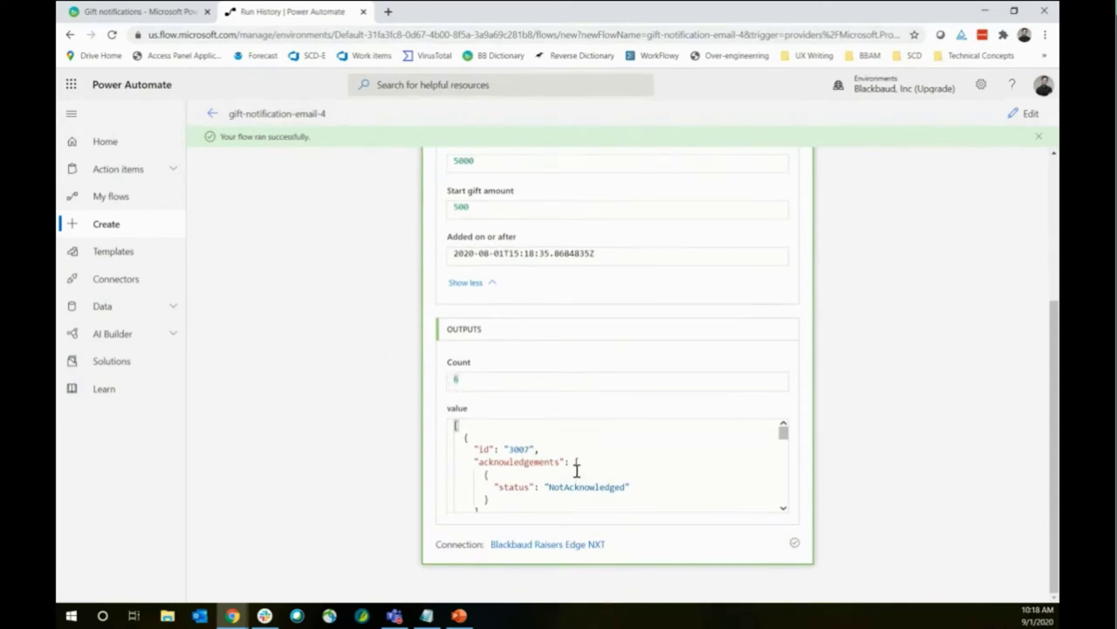
pyautogui.scroll(-5, 585, 457)
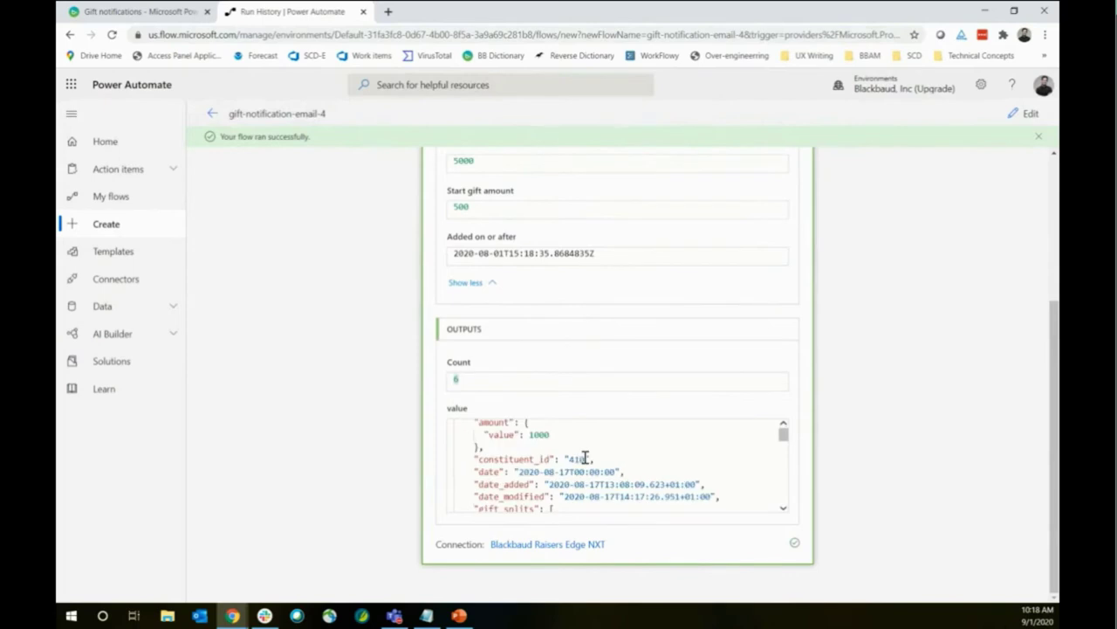
pyautogui.scroll(-6, 584, 458)
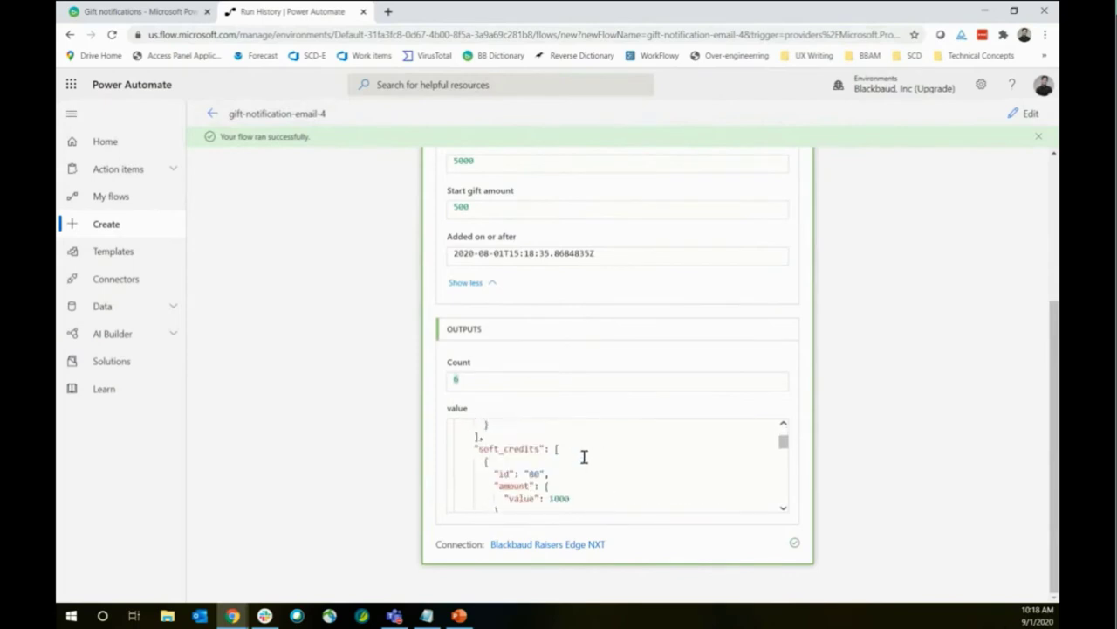
pyautogui.scroll(-8, 585, 457)
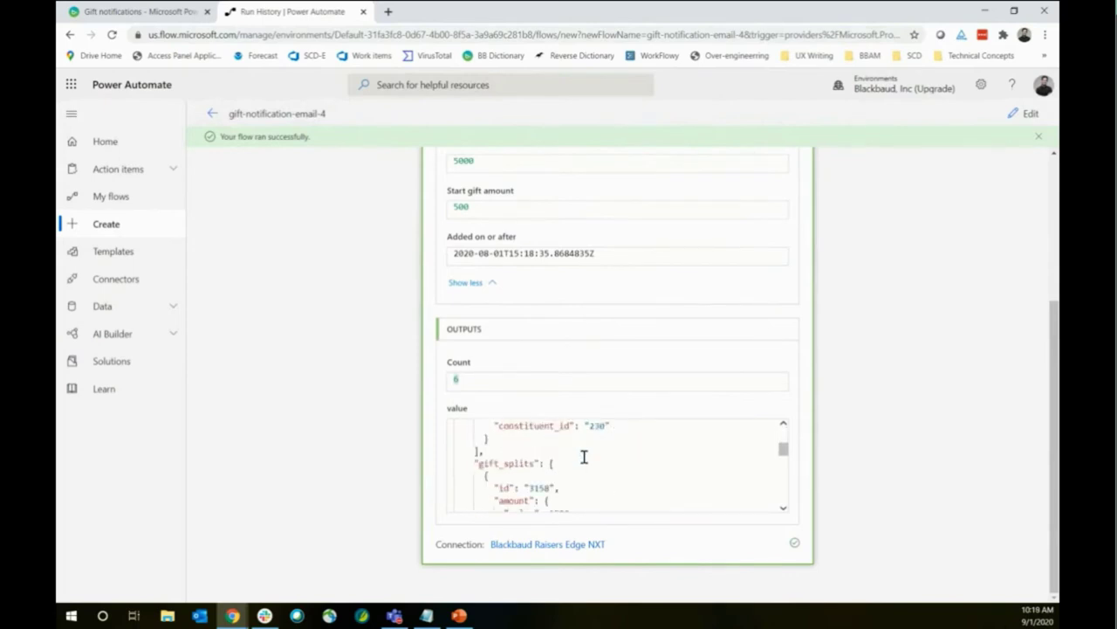
pyautogui.scroll(-2, 584, 456)
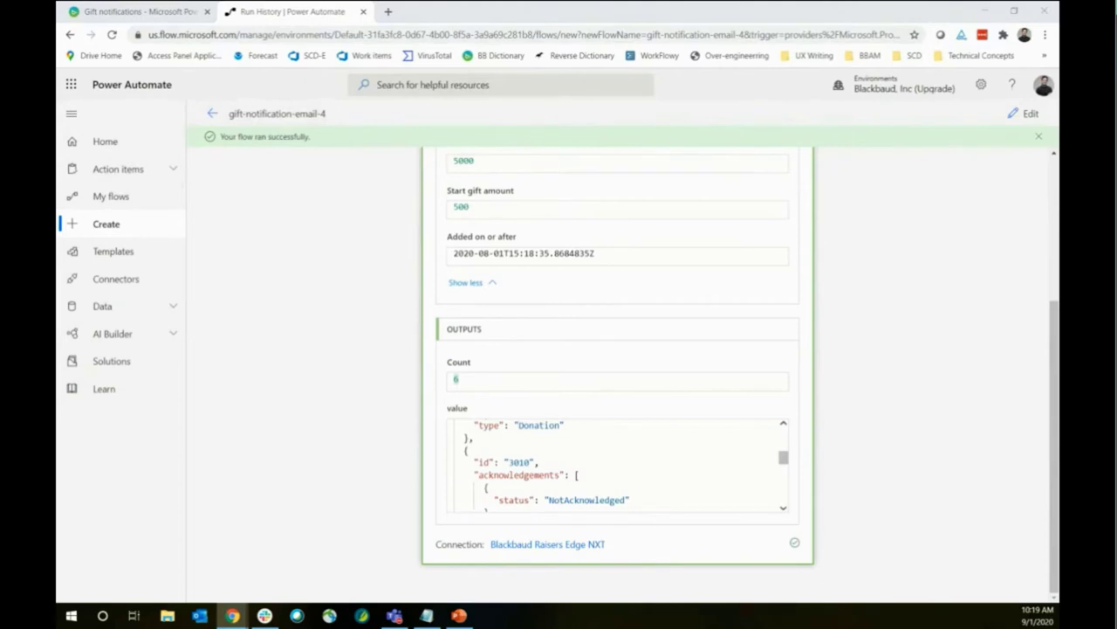
pyautogui.click(860, 222)
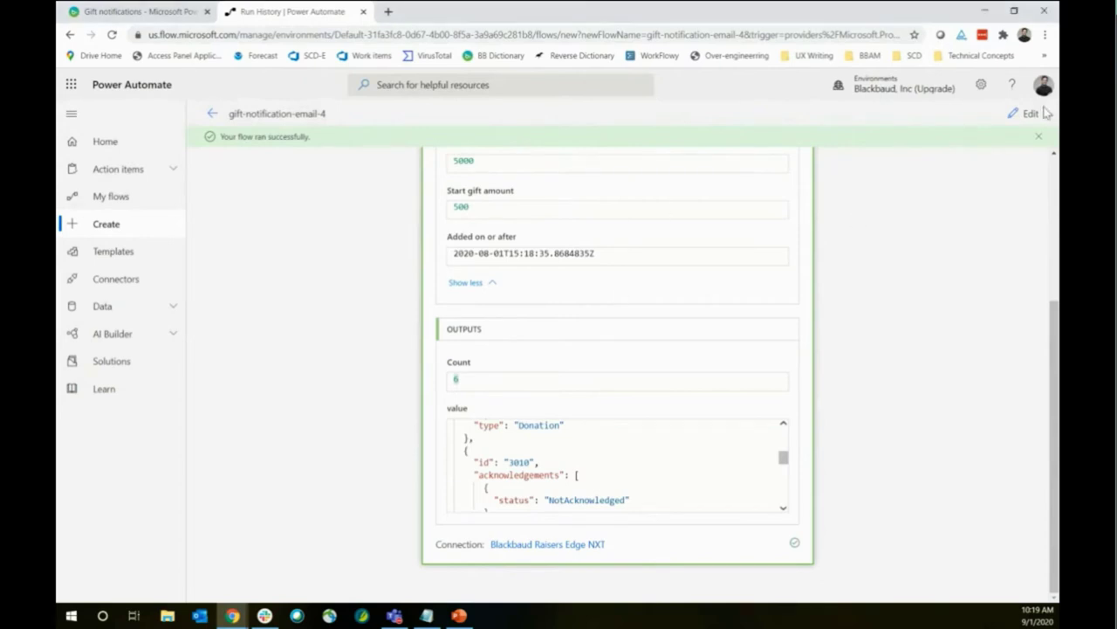
# Reopen the flow in the editor and scroll down to the List gifts step
pyautogui.click(1029, 114)
pyautogui.scroll(-5, 354, 279)
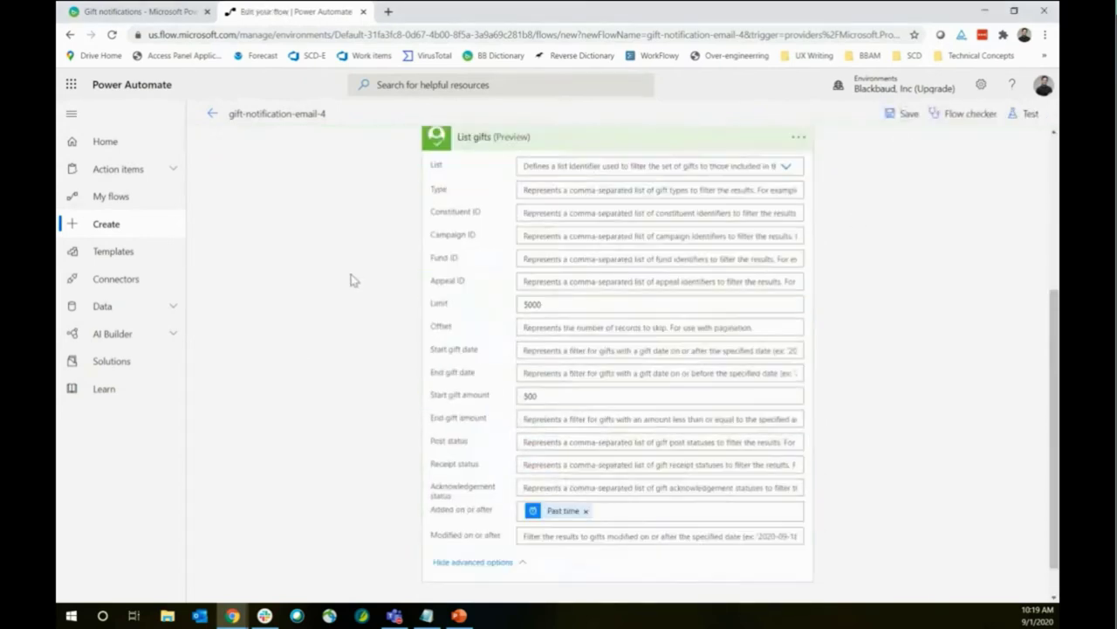
pyautogui.scroll(-2, 354, 419)
pyautogui.scroll(5, 351, 427)
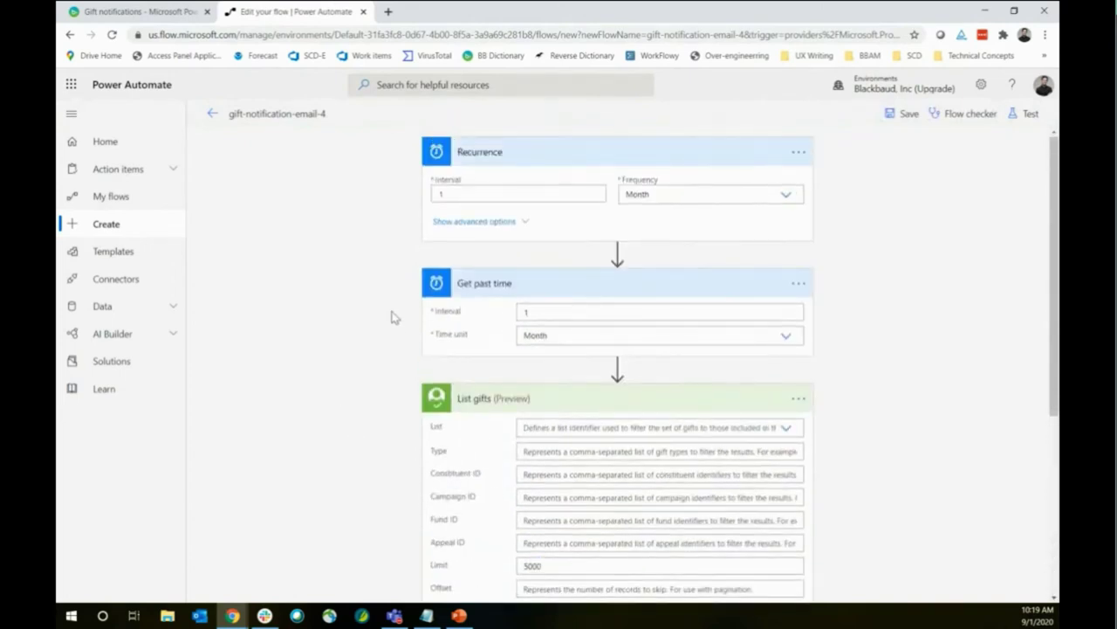
pyautogui.scroll(-5, 392, 317)
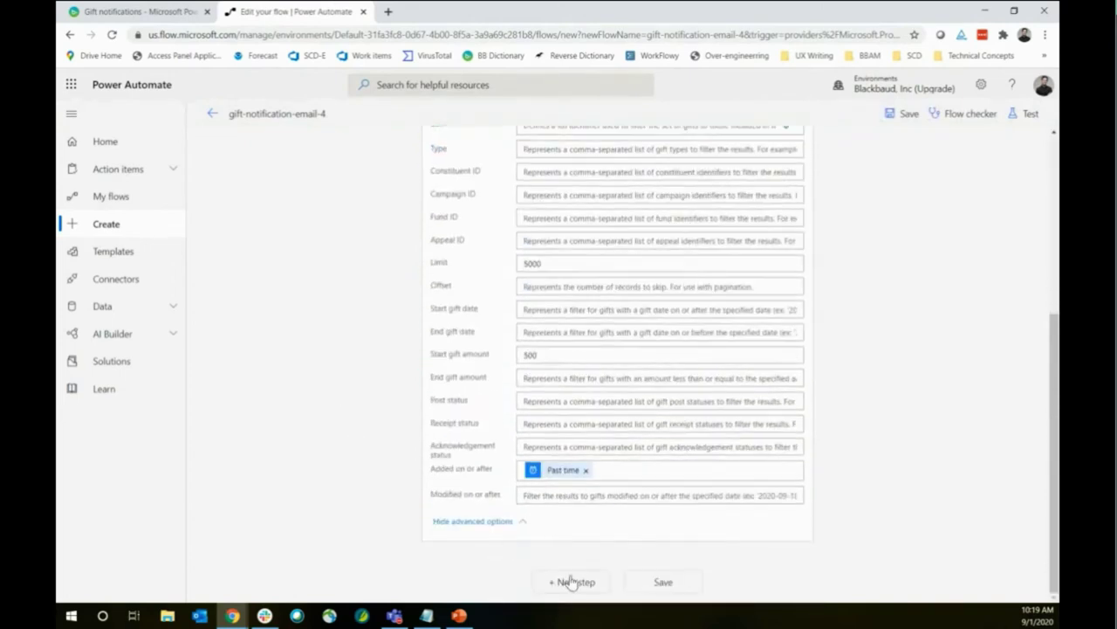
pyautogui.scroll(3, 401, 329)
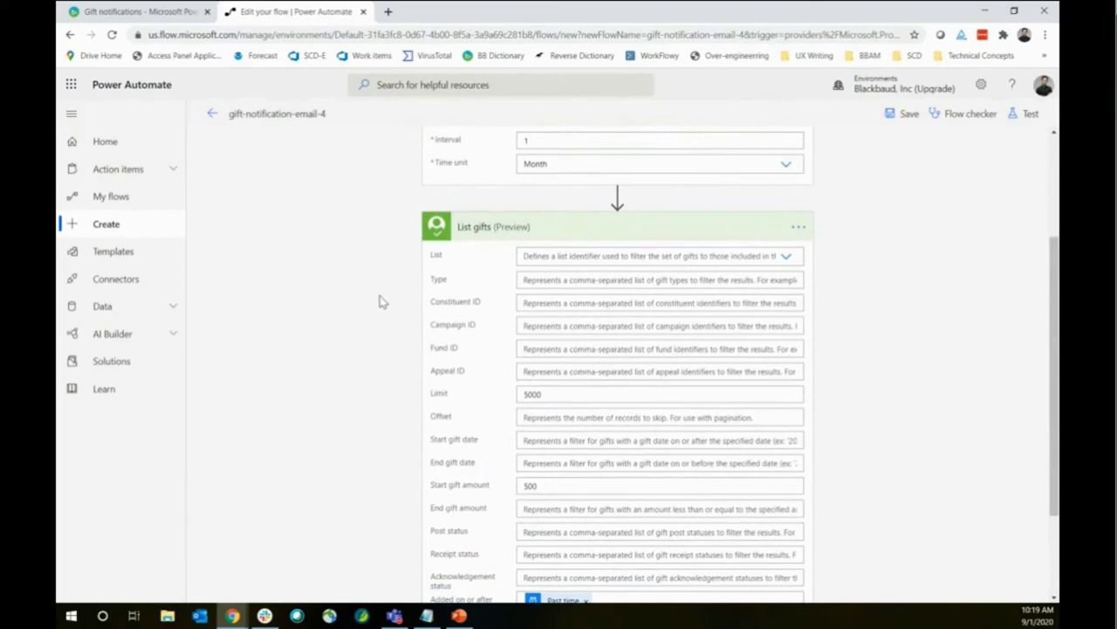
pyautogui.scroll(-3, 379, 301)
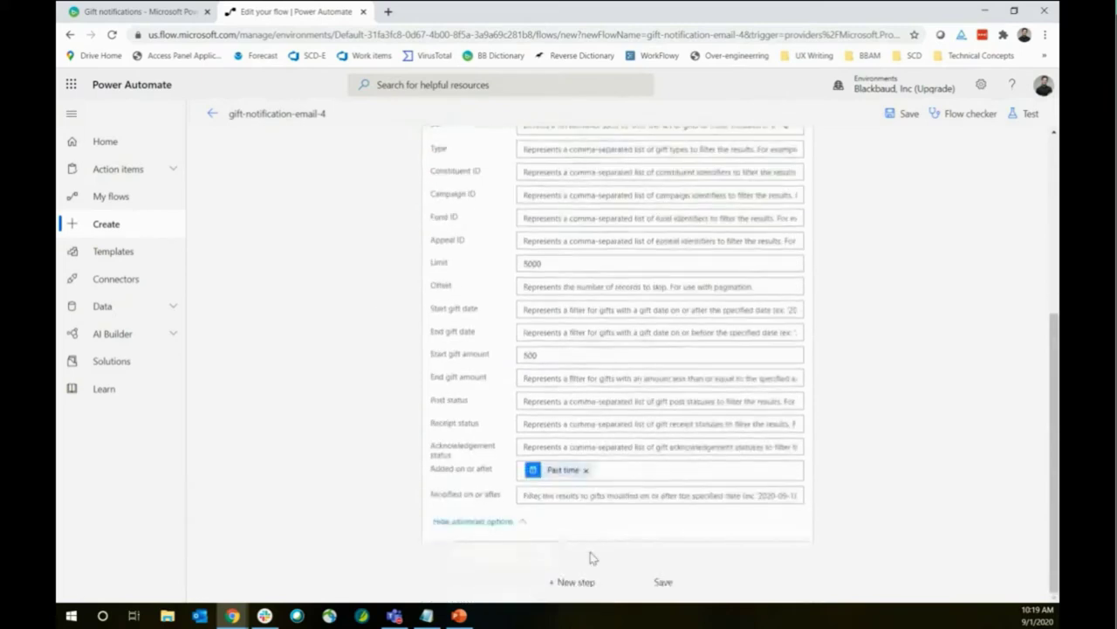
# Add a Control 'Apply to each' loop as a new step after List gifts
pyautogui.click(572, 582)
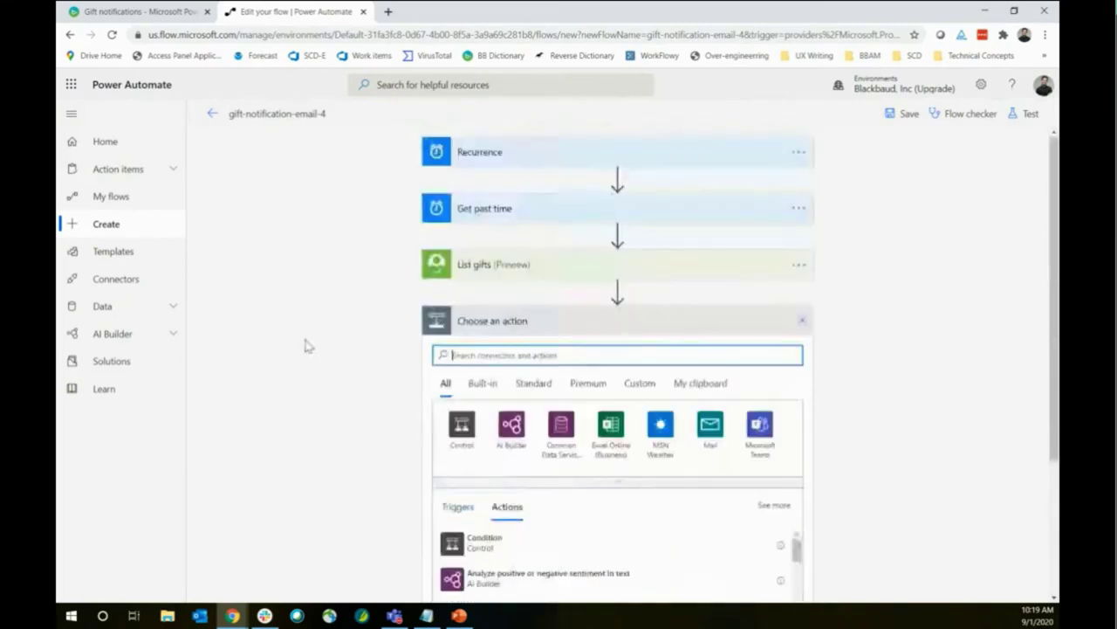
pyautogui.scroll(-3, 295, 378)
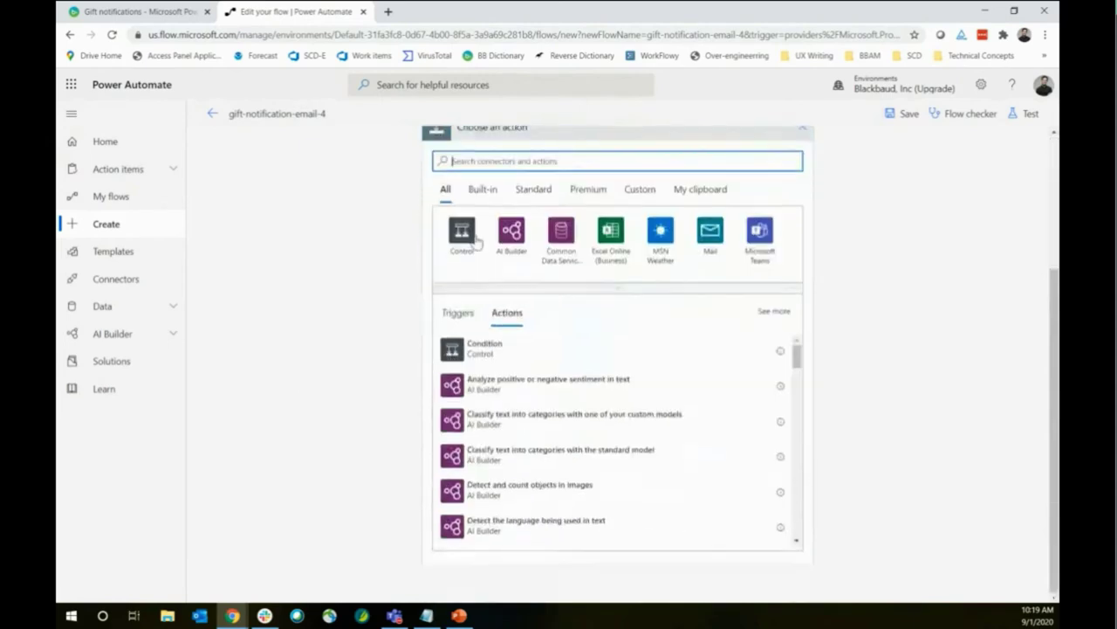
pyautogui.scroll(2, 494, 411)
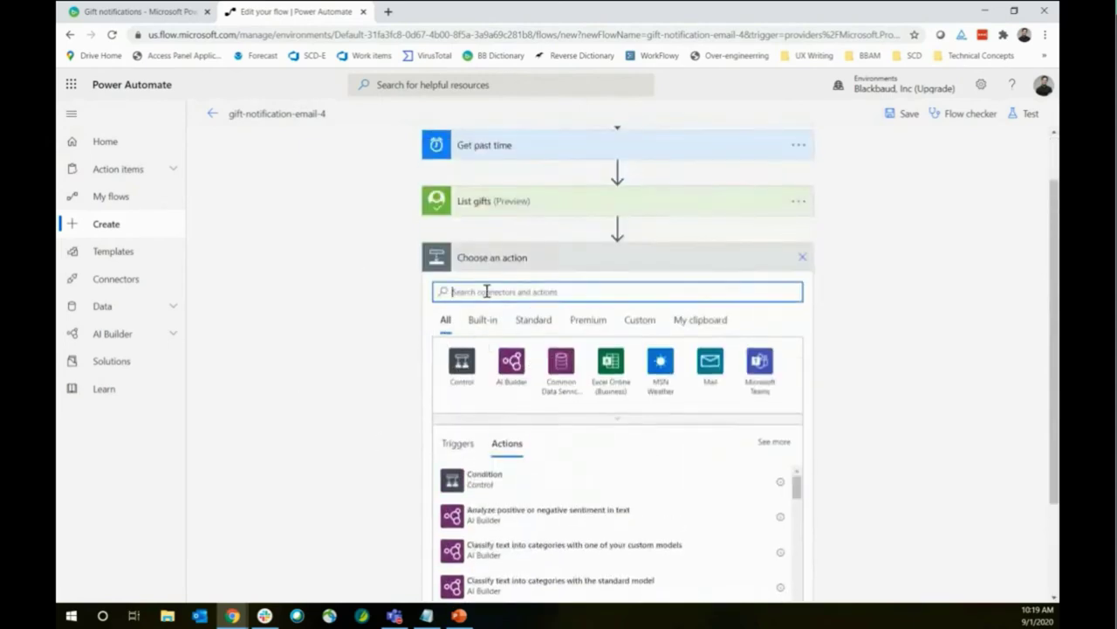
pyautogui.write('appl')
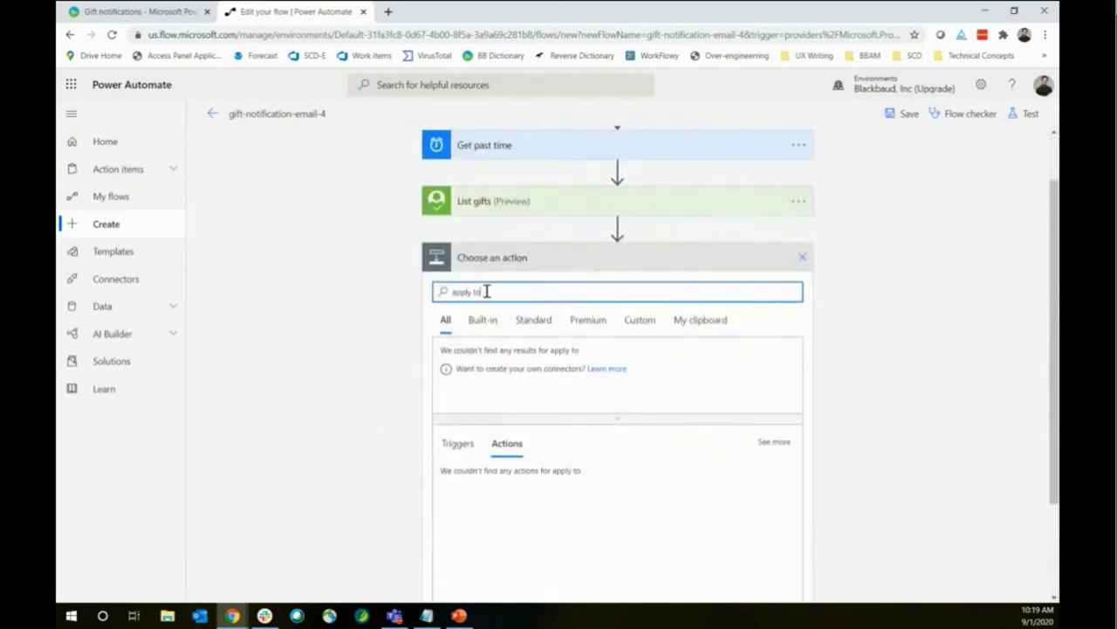
pyautogui.write('y to')
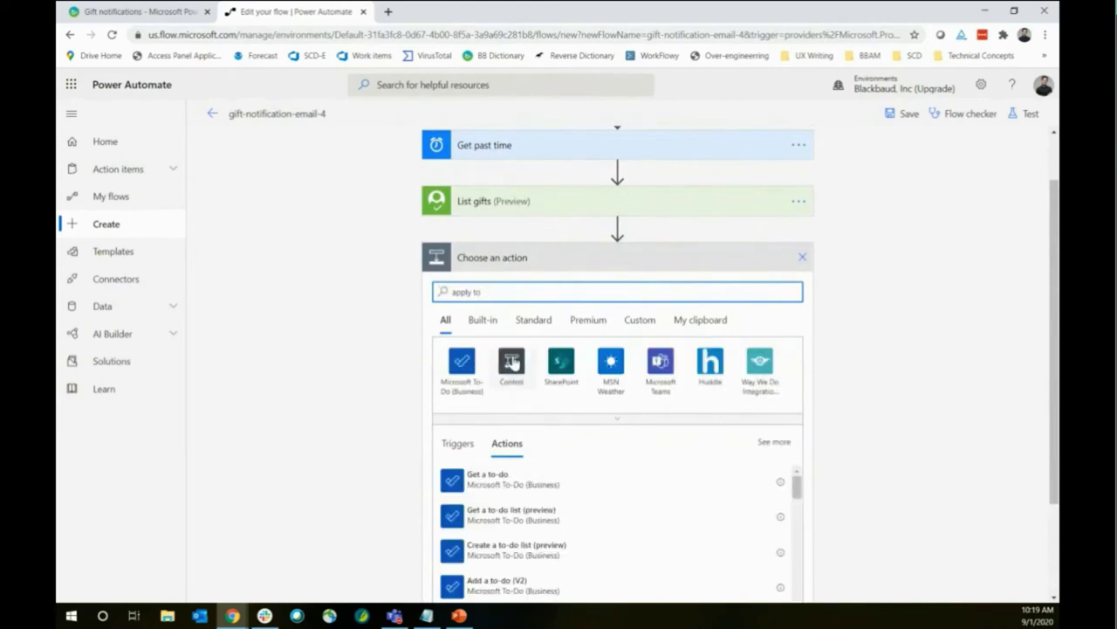
pyautogui.click(513, 363)
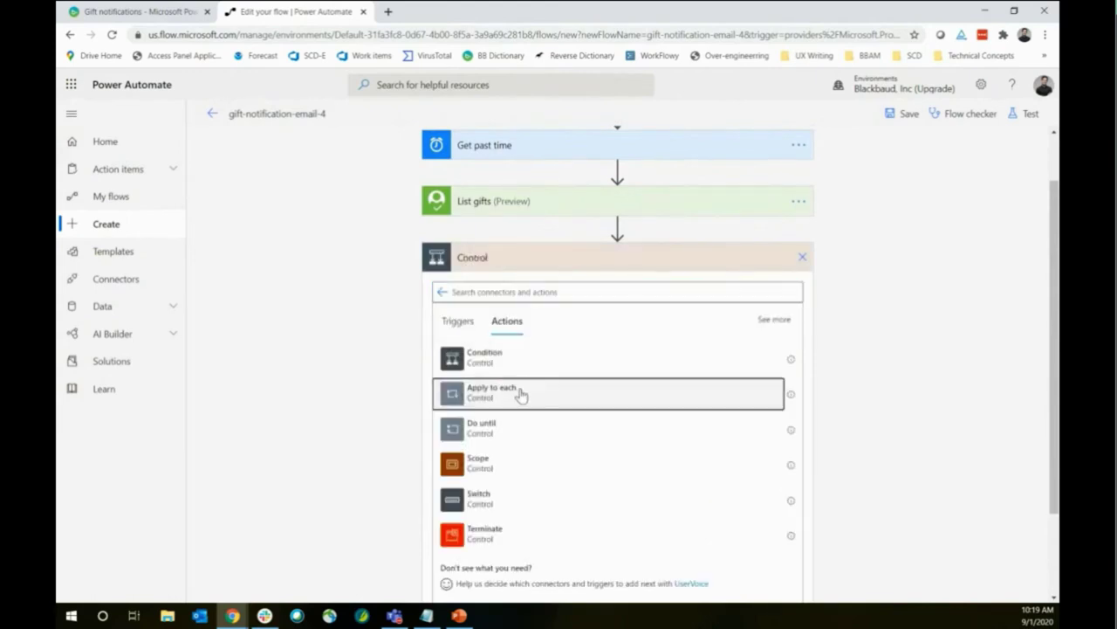
pyautogui.click(521, 395)
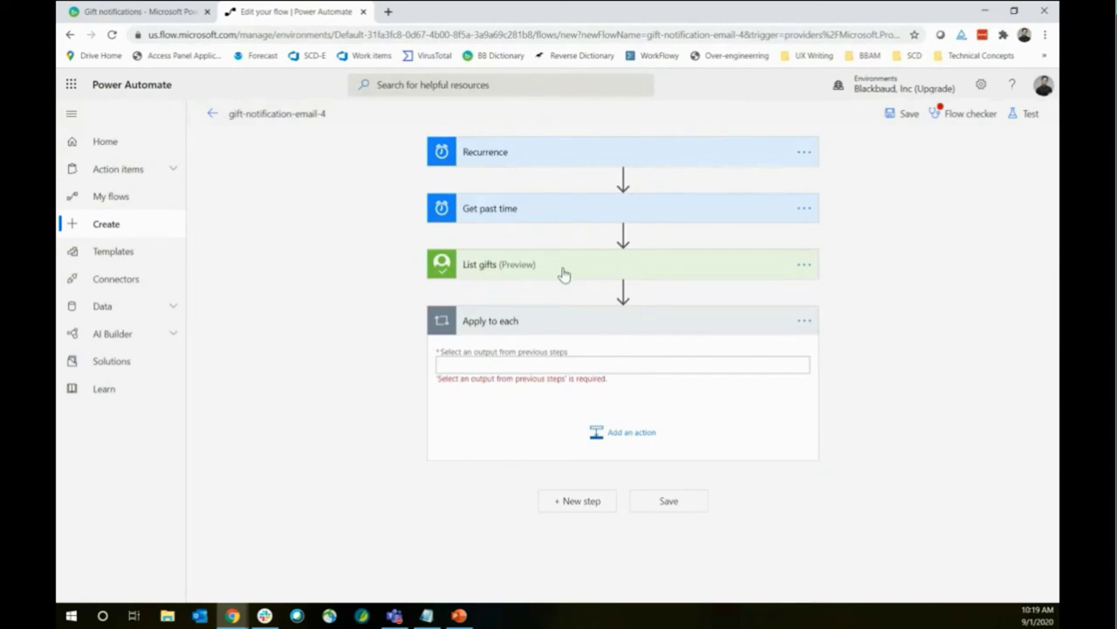
# Set the Apply to each loop to iterate over the List gifts 'value' output
pyautogui.click(563, 362)
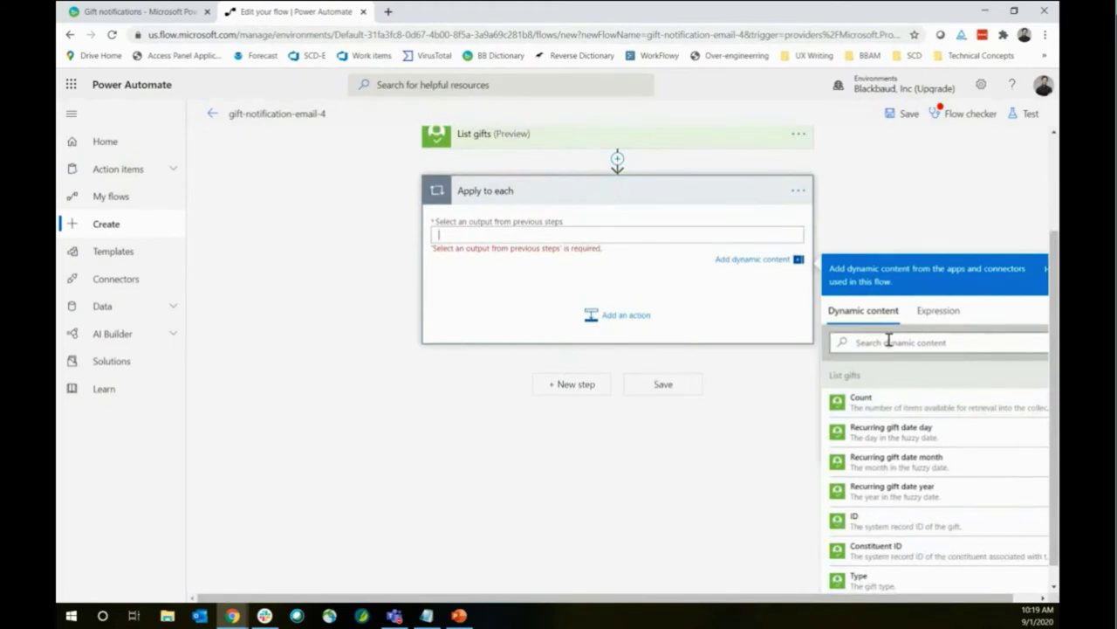
pyautogui.click(888, 341)
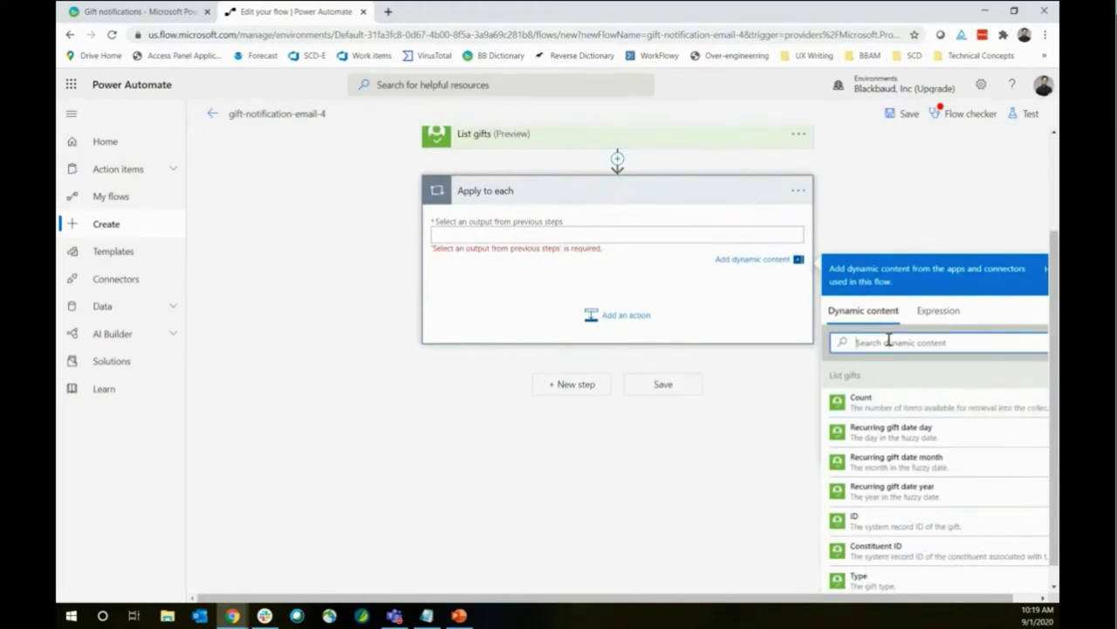
pyautogui.write('value')
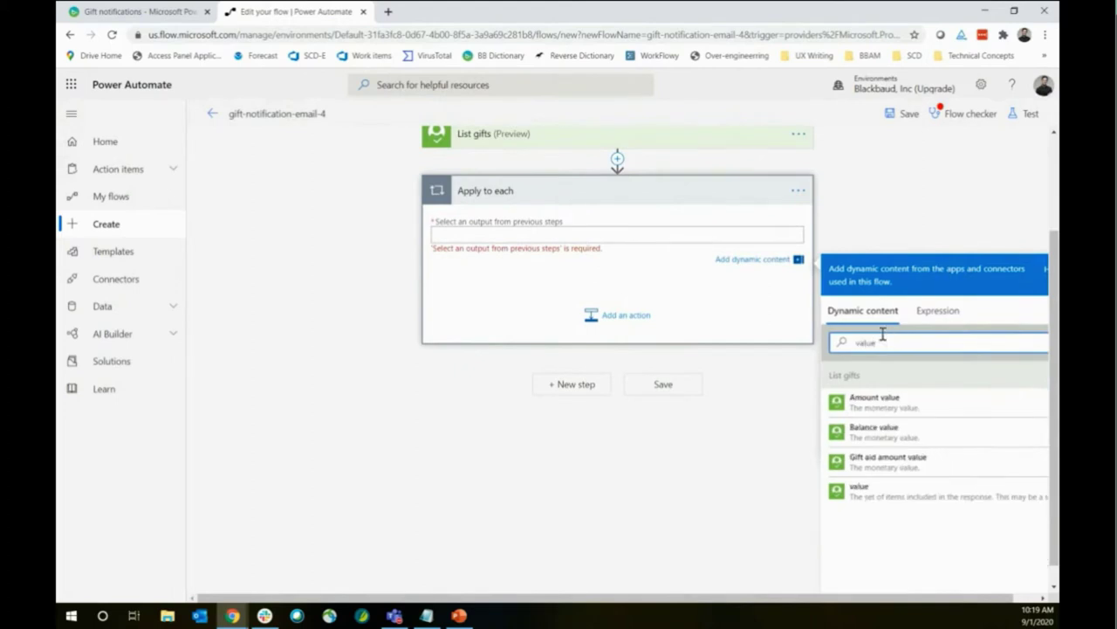
pyautogui.scroll(1, 559, 170)
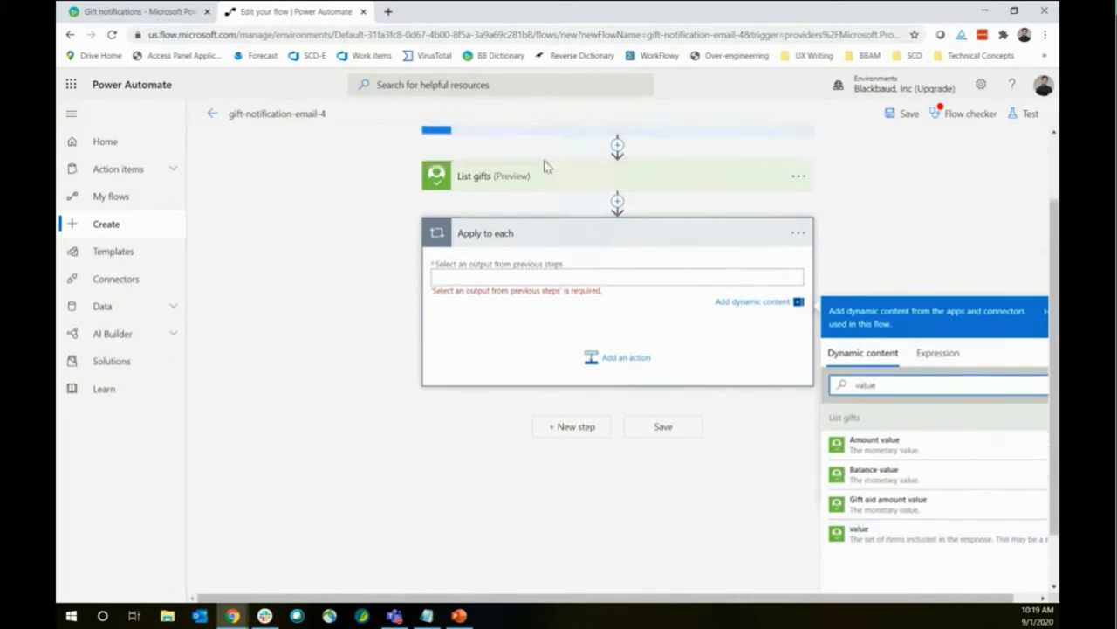
pyautogui.scroll(1, 545, 166)
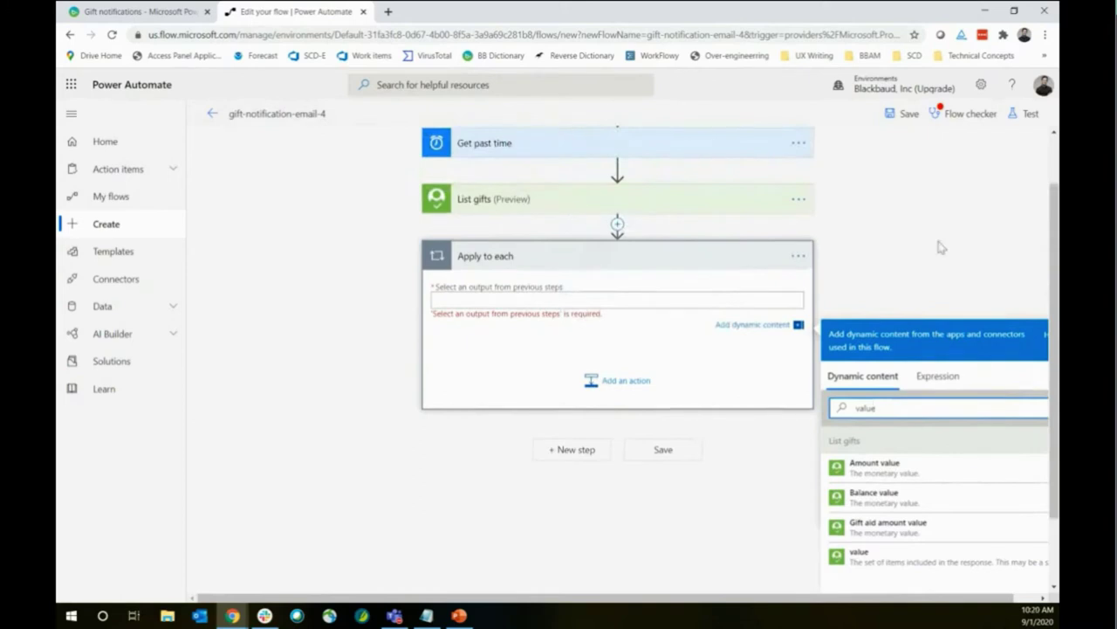
pyautogui.scroll(-2, 940, 248)
pyautogui.click(888, 465)
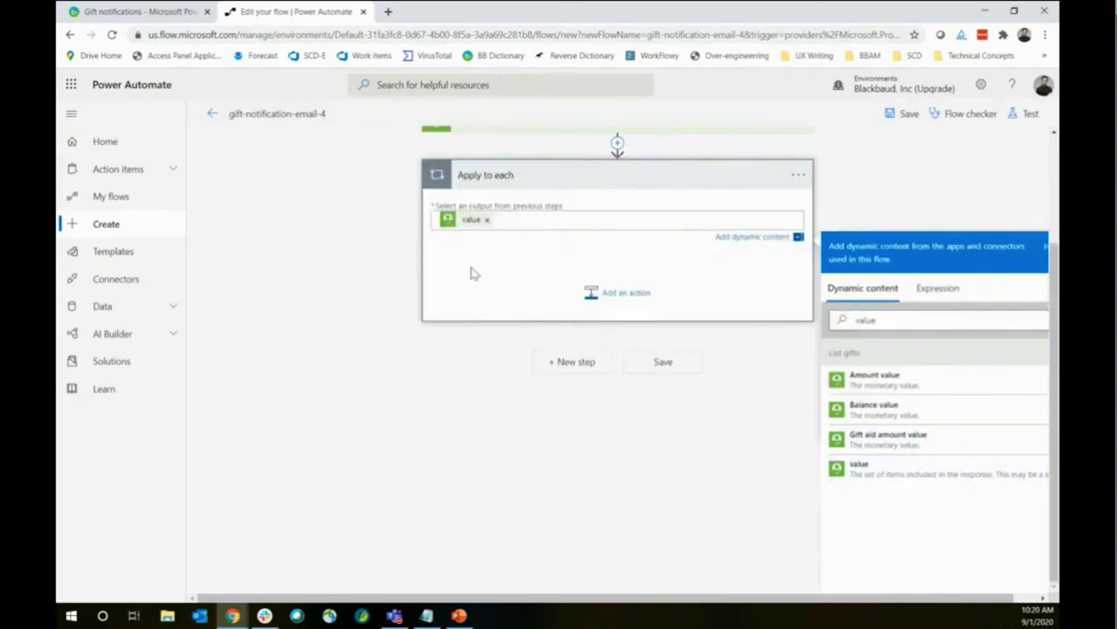
pyautogui.scroll(3, 472, 270)
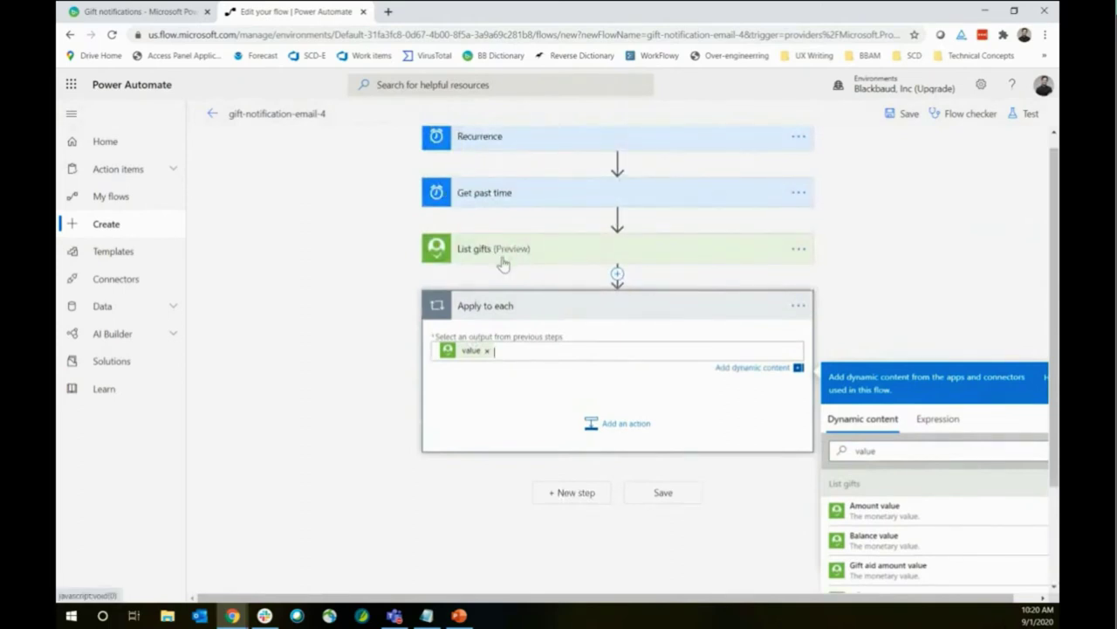
pyautogui.moveTo(470, 351)
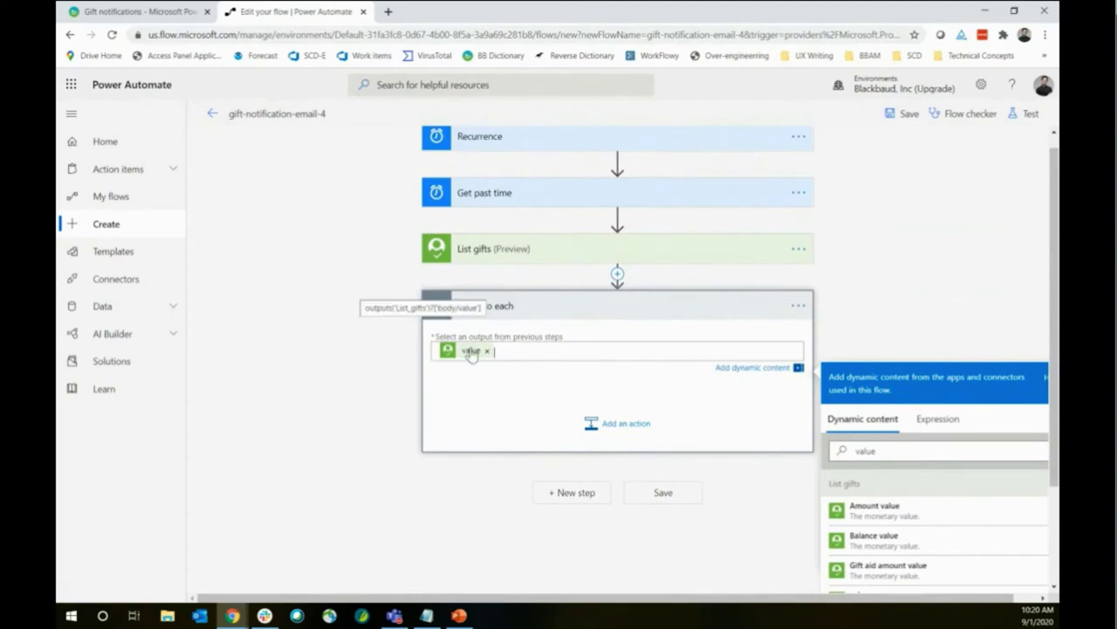
pyautogui.scroll(-1, 489, 349)
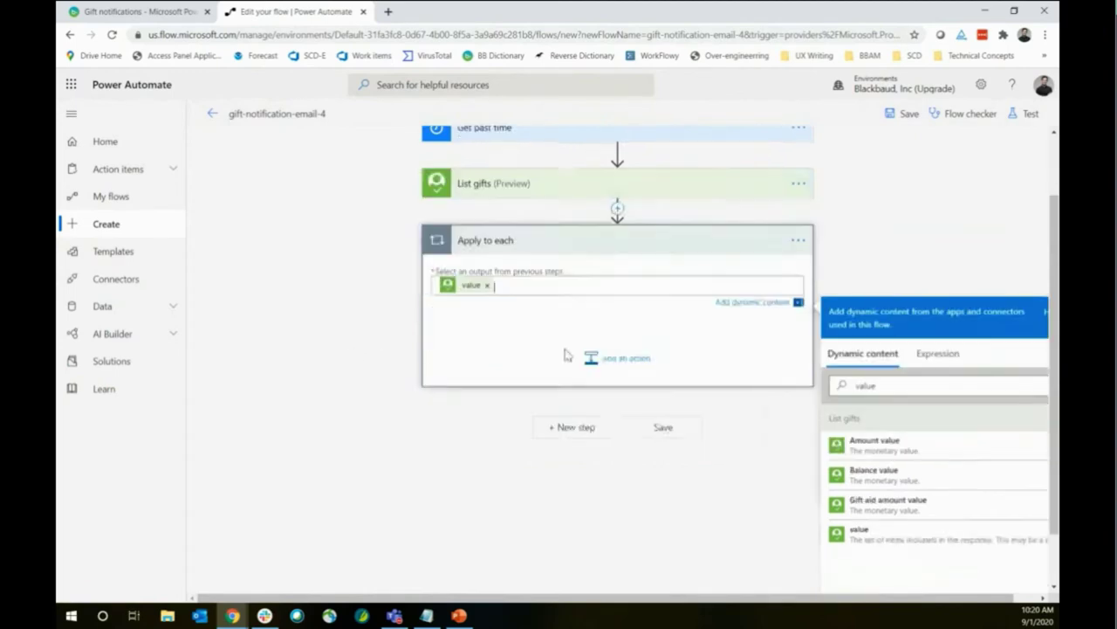
# Add a Mail 'Send an email notification (V3)' action inside the Apply to each loop
pyautogui.click(635, 359)
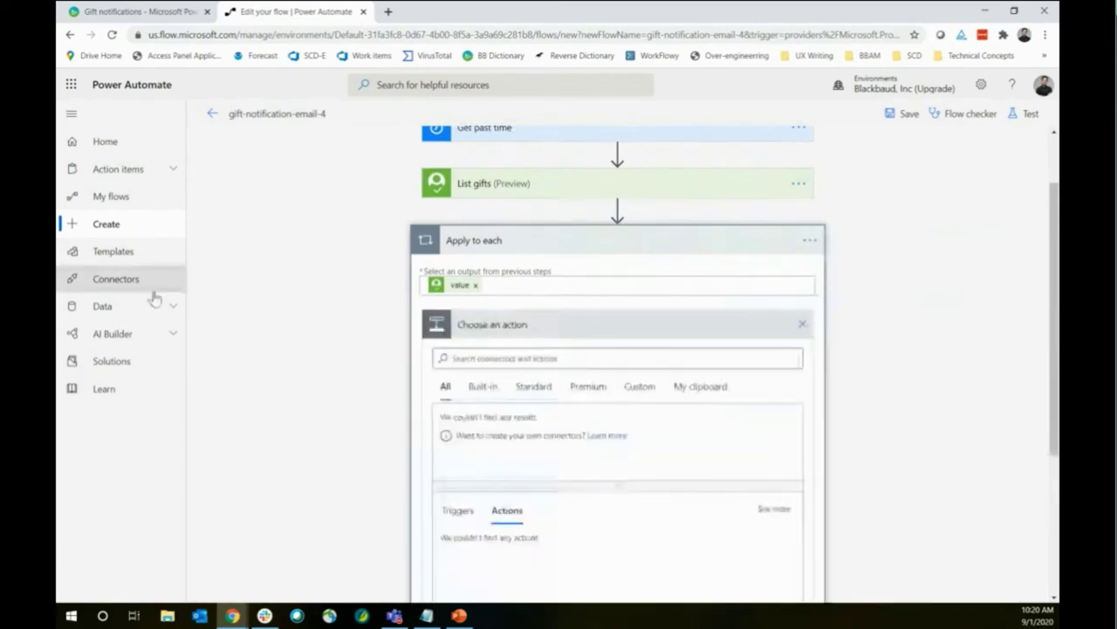
pyautogui.click(716, 300)
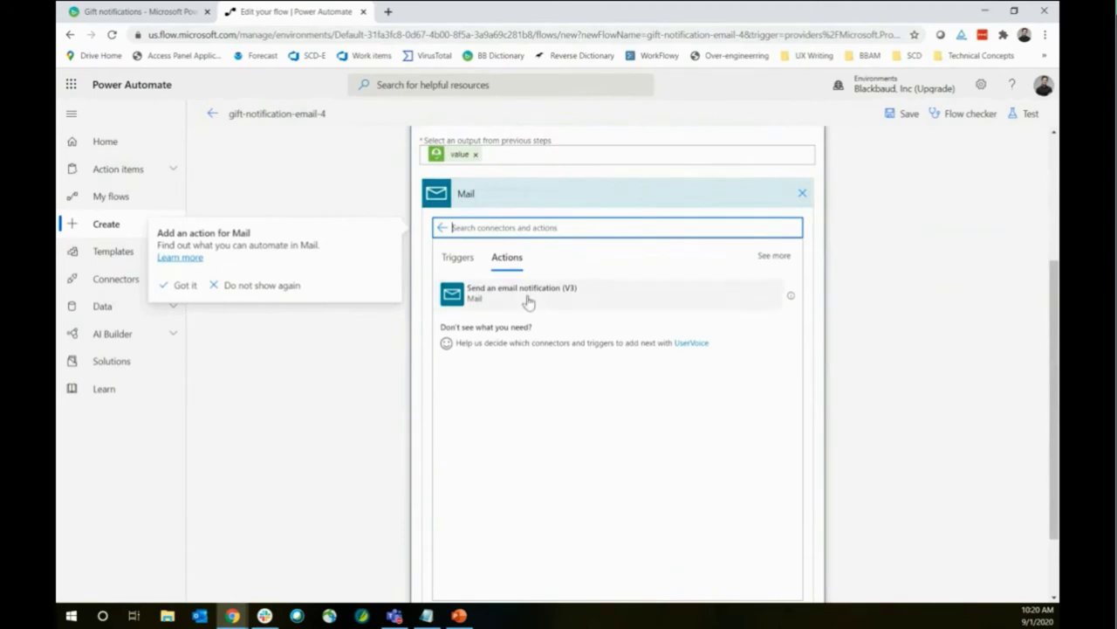
pyautogui.click(528, 302)
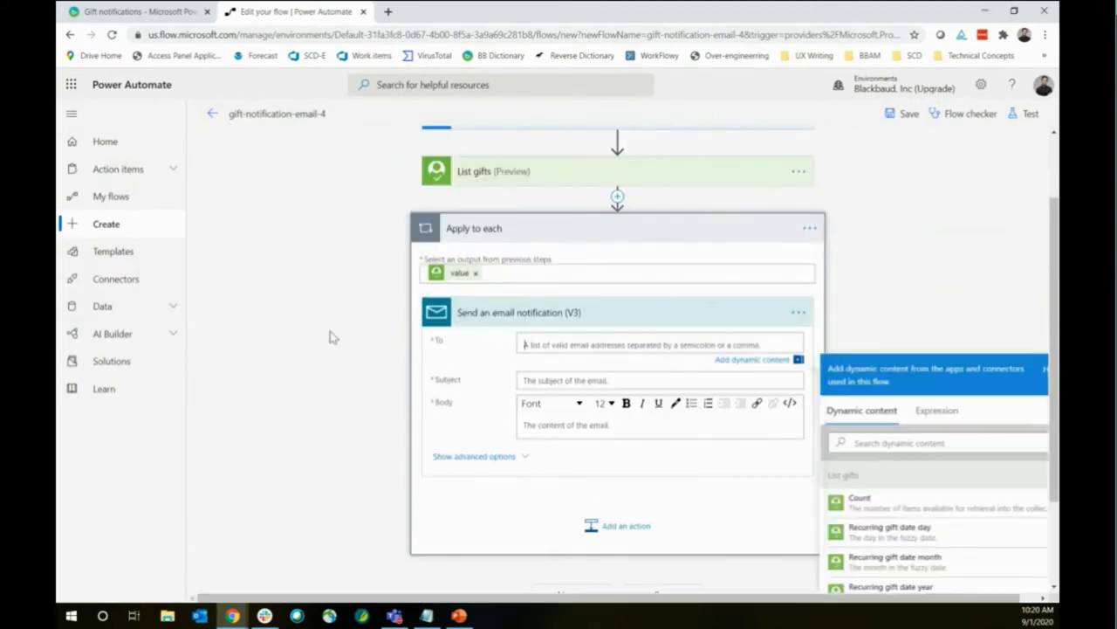
pyautogui.click(330, 333)
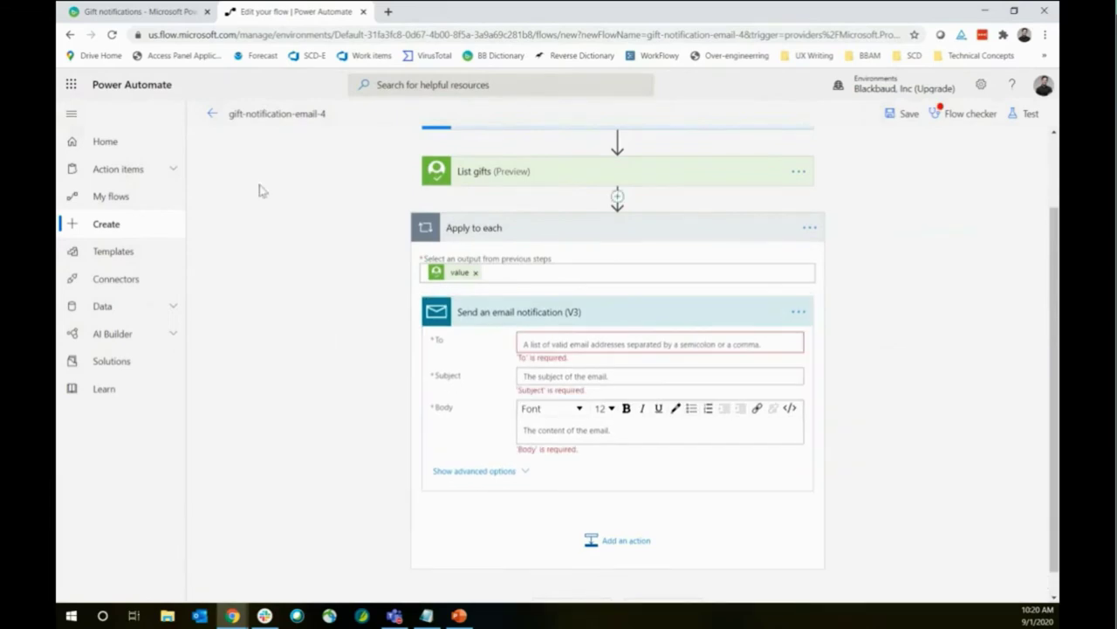
# Open the flow's details page in a new browser tab, then return to the editor
pyautogui.rightClick(212, 113)
pyautogui.press('Escape')
pyautogui.middleClick(234, 118)
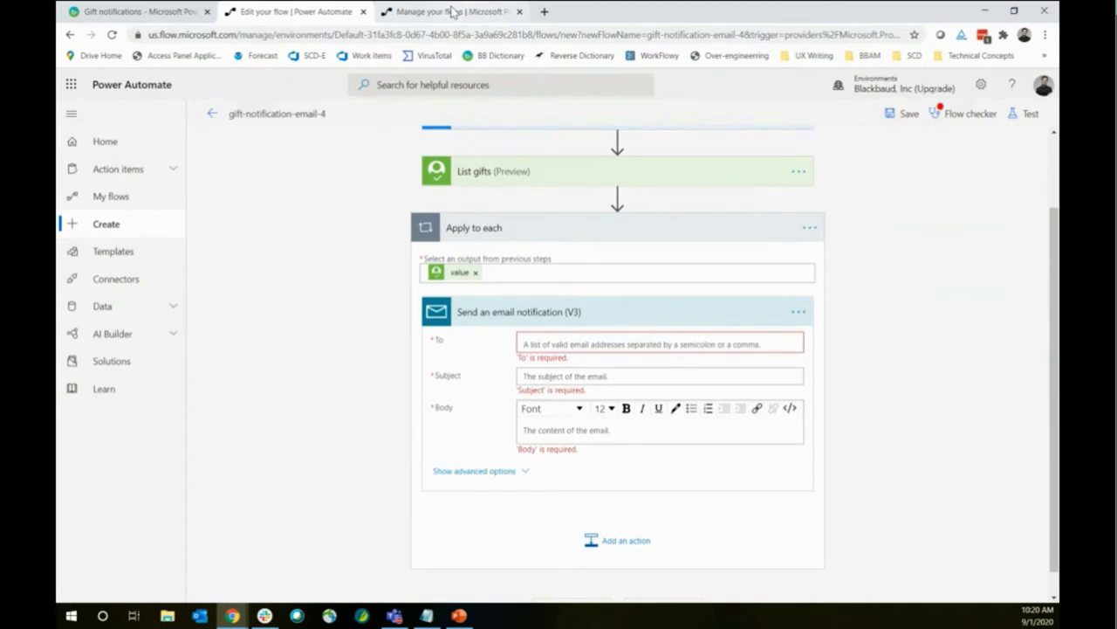
pyautogui.click(453, 11)
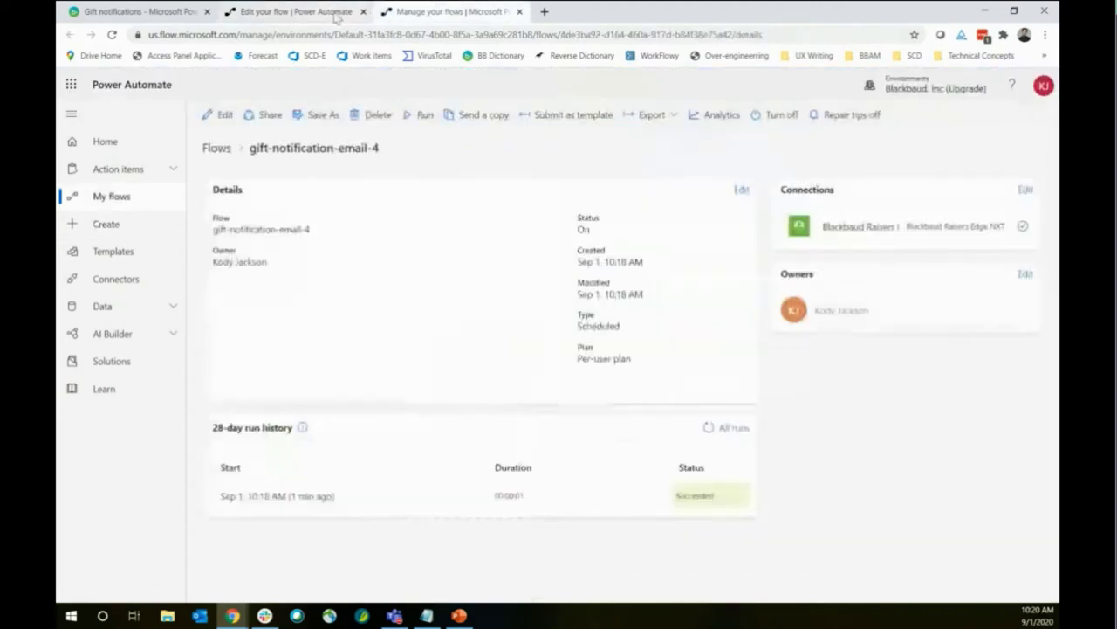
pyautogui.click(209, 120)
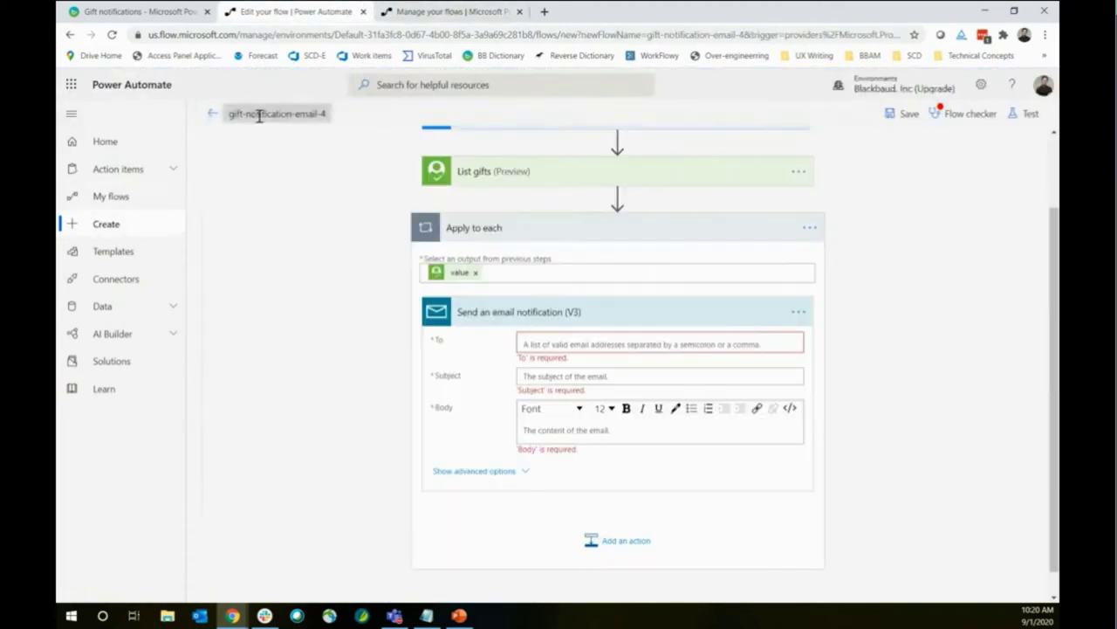
# Inspect the latest run's List gifts outputs: a count of 6 and each gift's JSON details
pyautogui.click(436, 11)
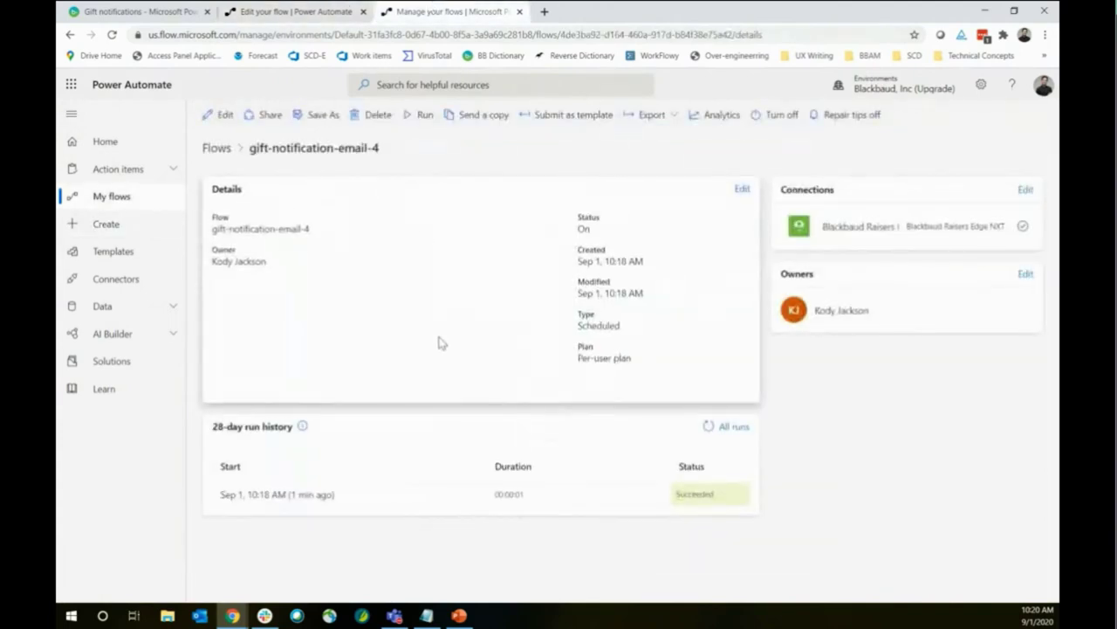
pyautogui.click(300, 496)
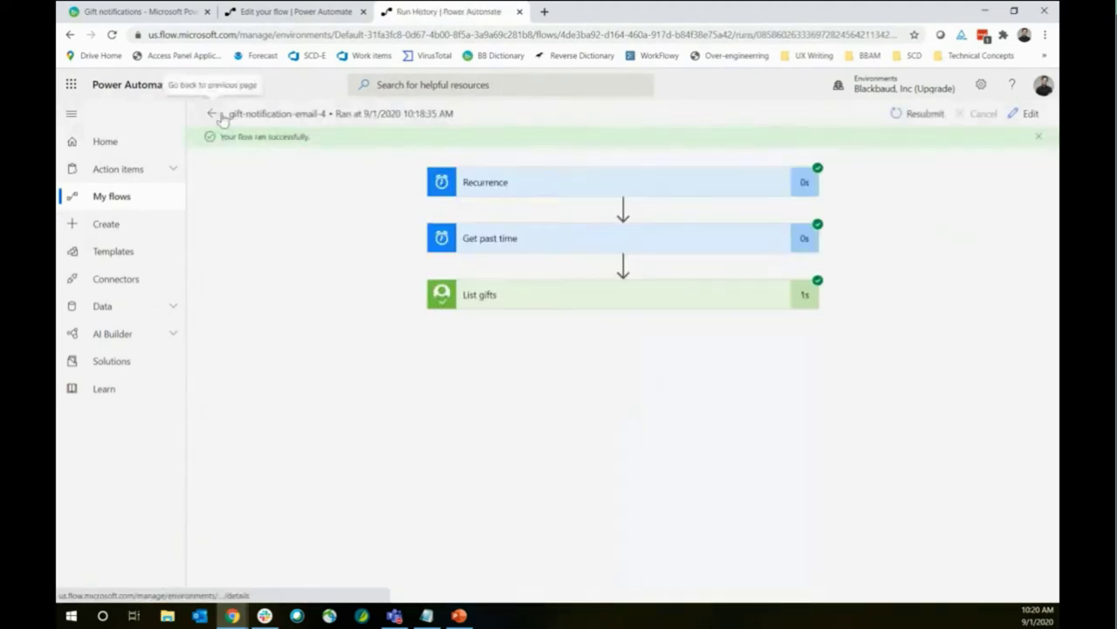
pyautogui.click(506, 295)
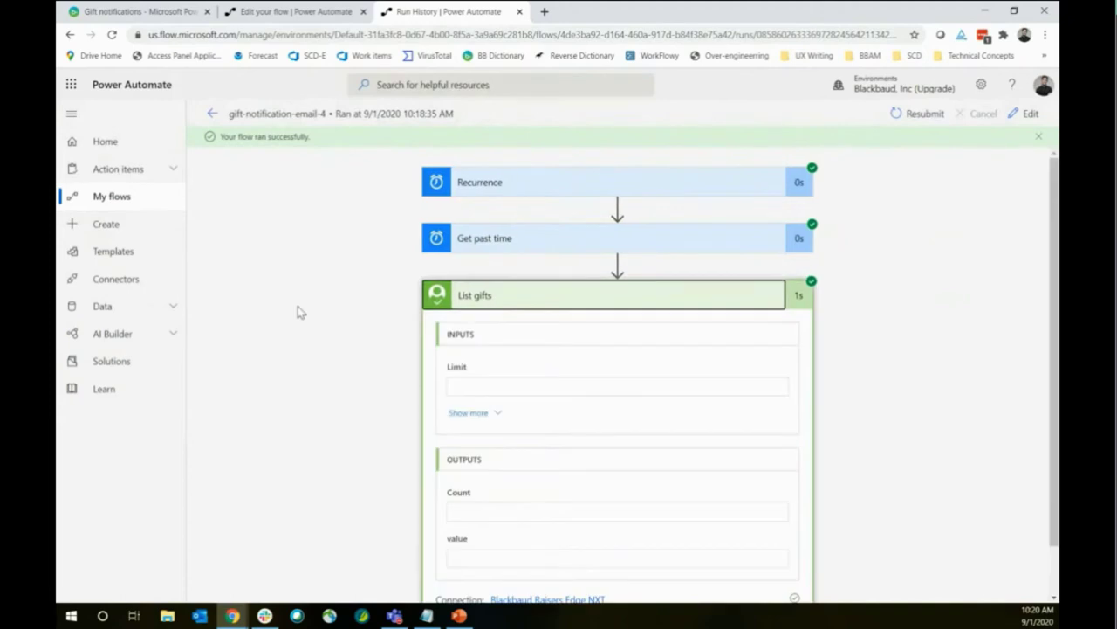
pyautogui.click(312, 9)
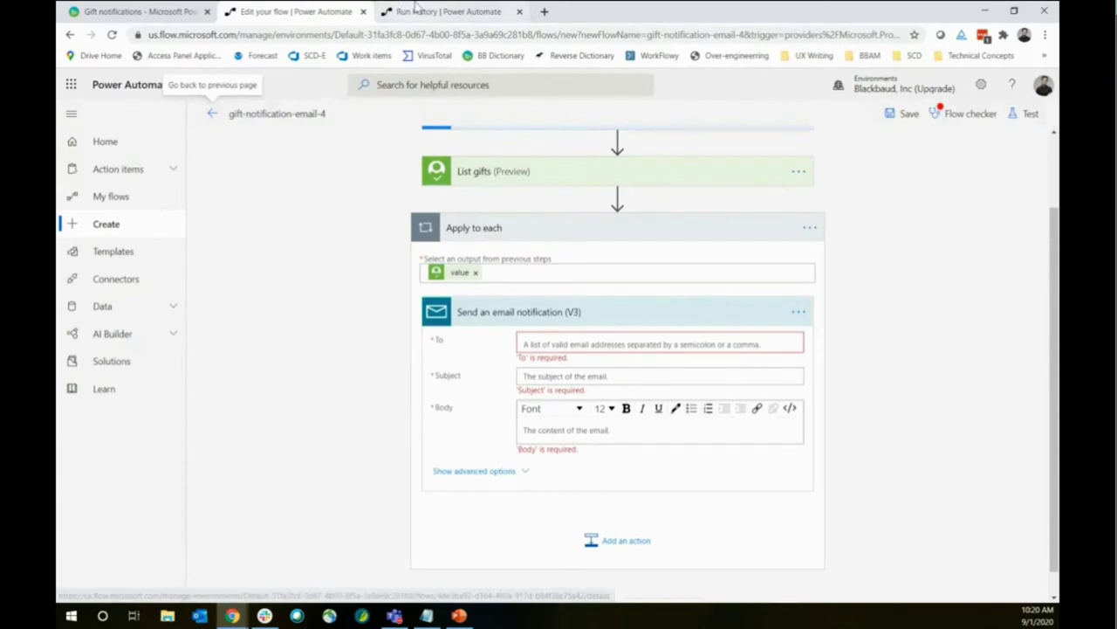
pyautogui.click(445, 12)
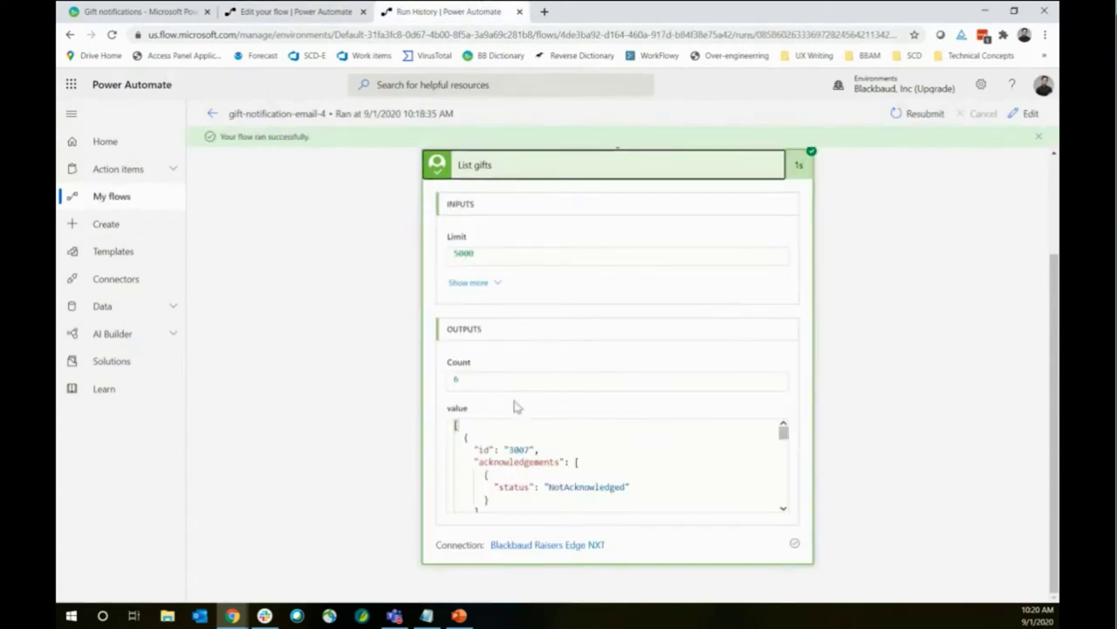
pyautogui.scroll(-3, 584, 463)
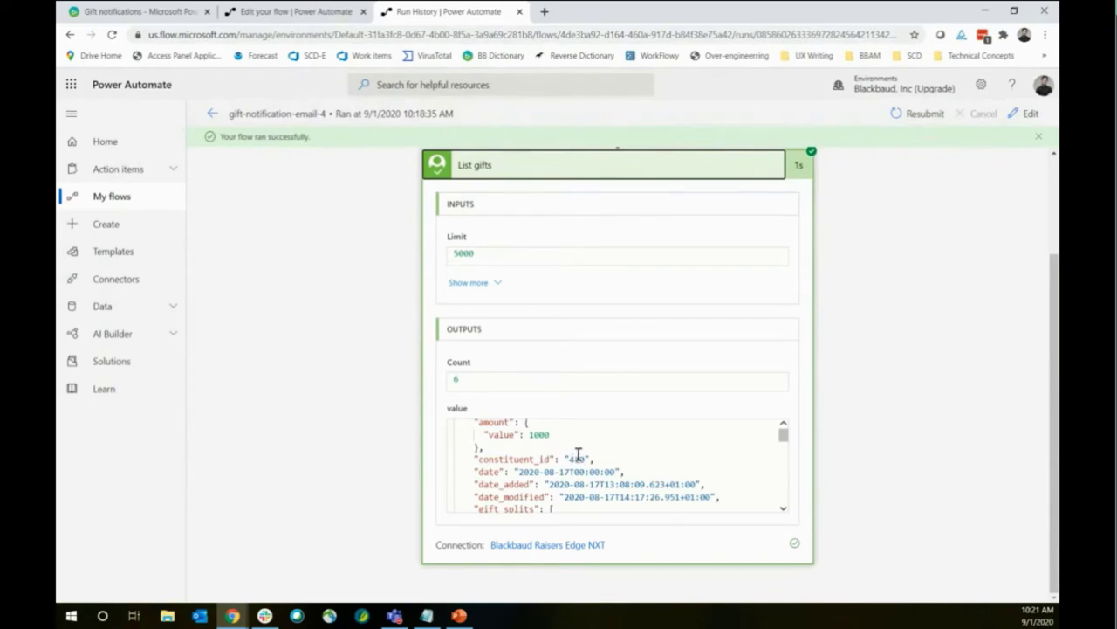
pyautogui.scroll(-2, 572, 461)
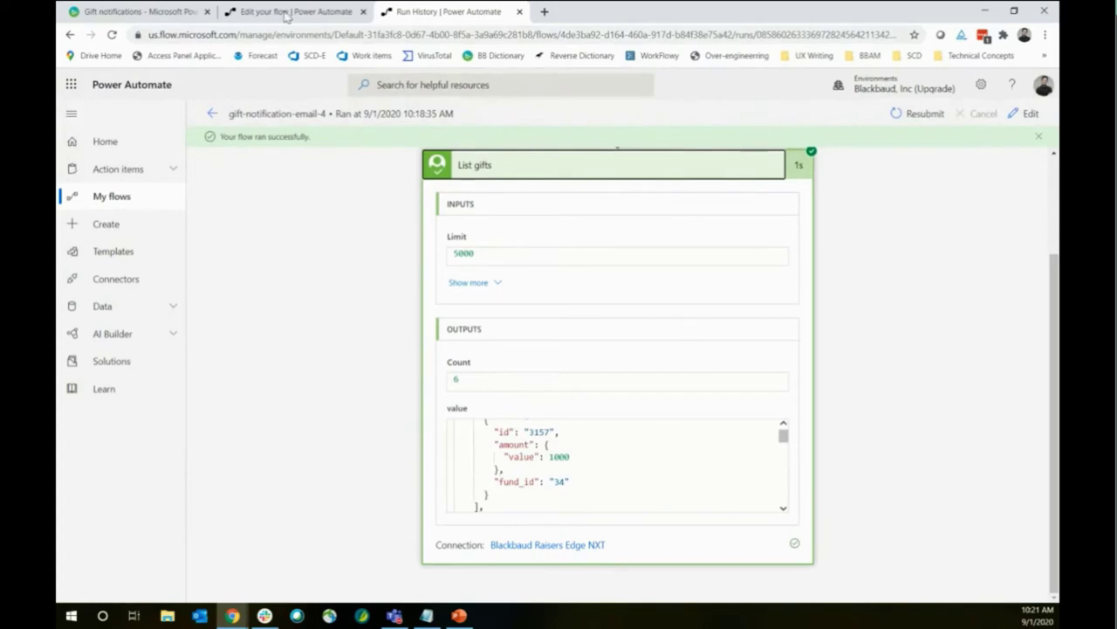
# Delete the Send an email notification step from the loop
pyautogui.click(258, 11)
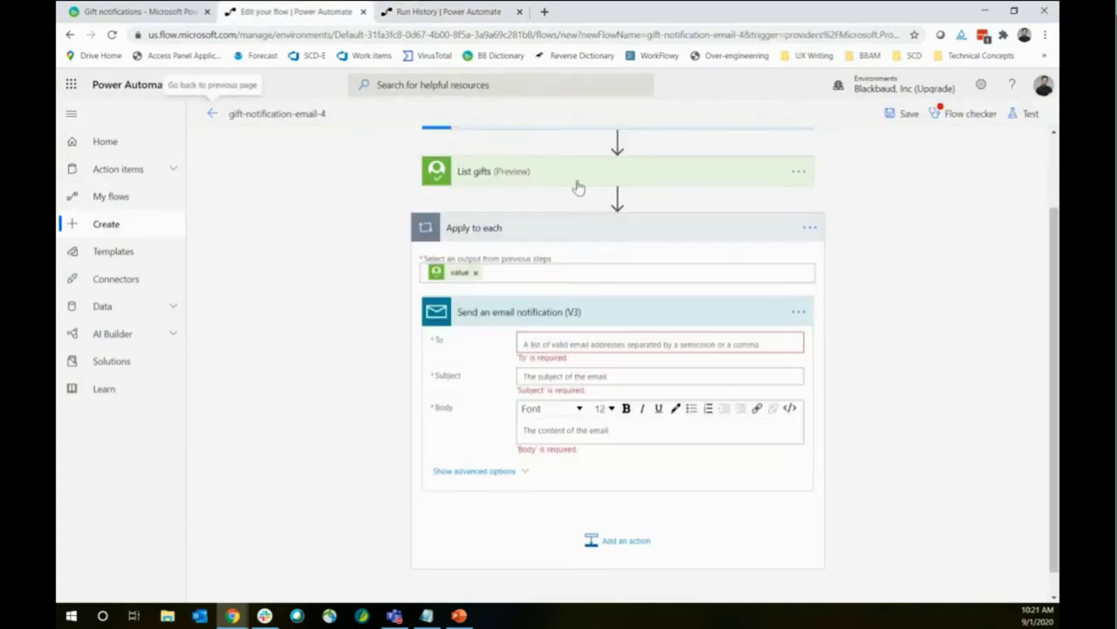
pyautogui.click(797, 313)
pyautogui.click(850, 472)
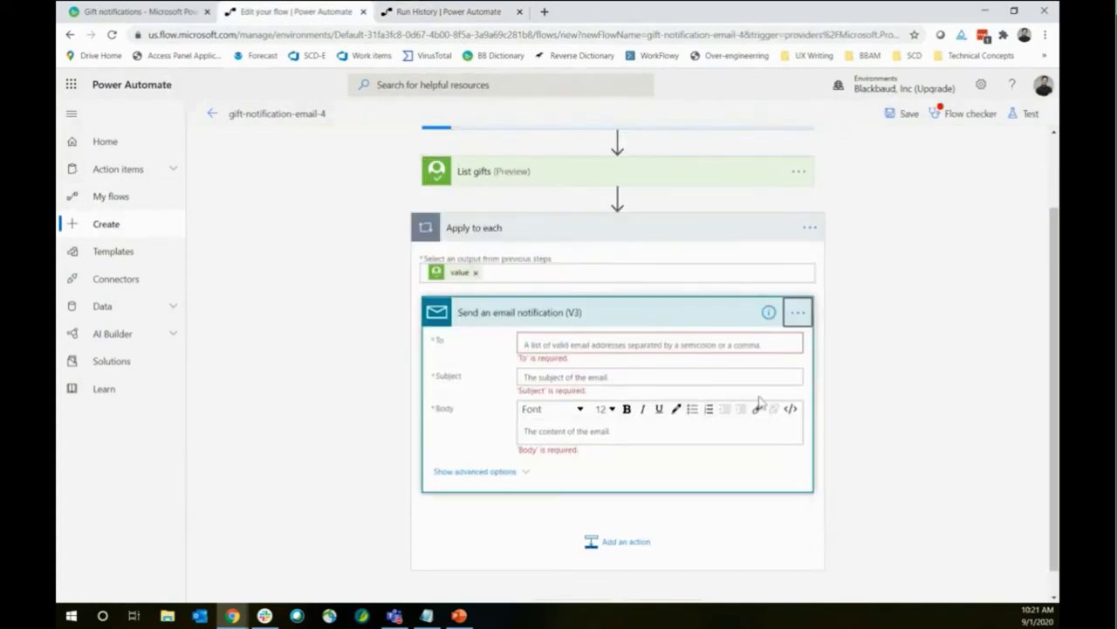
pyautogui.click(568, 364)
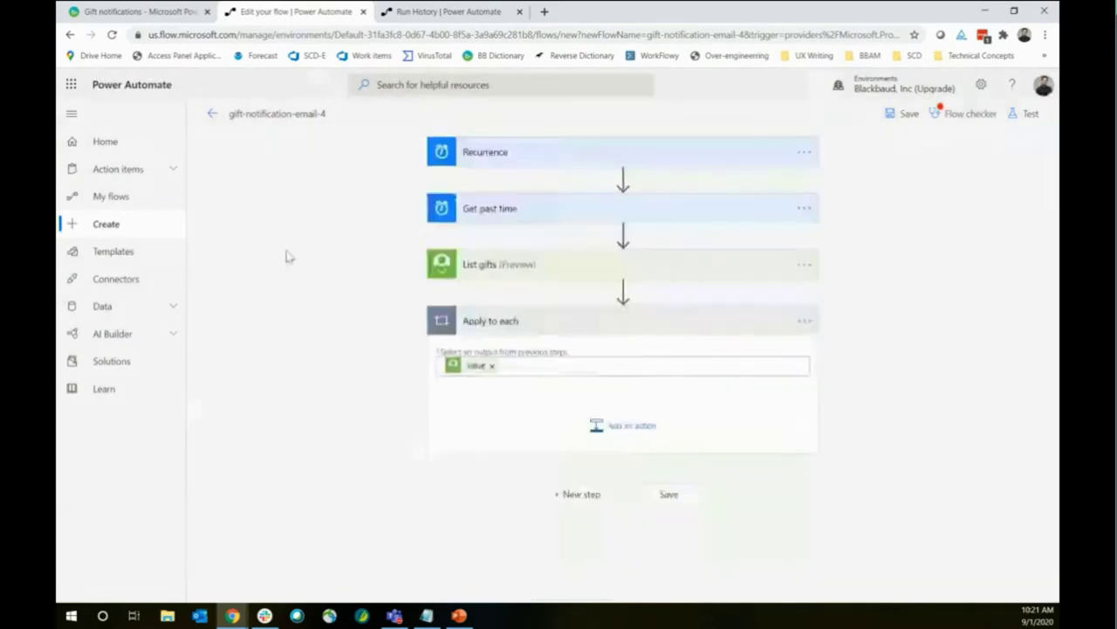
# Add the Blackbaud Raisers Edge NXT 'Get a constituent' action inside the loop
pyautogui.click(625, 427)
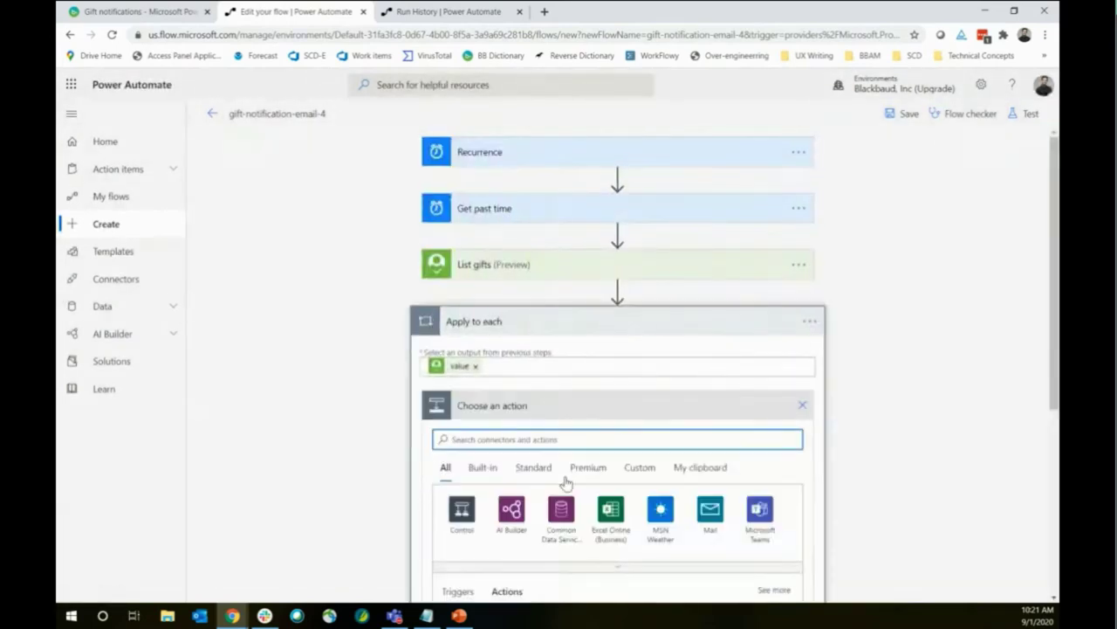
pyautogui.click(568, 472)
pyautogui.click(478, 437)
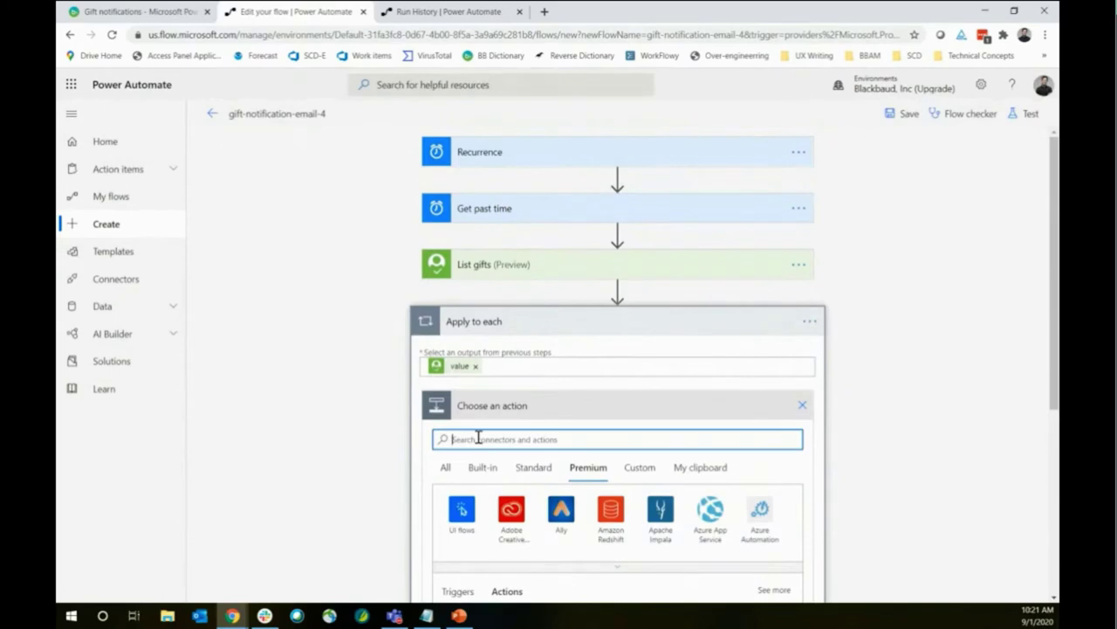
pyautogui.write('blackbaud')
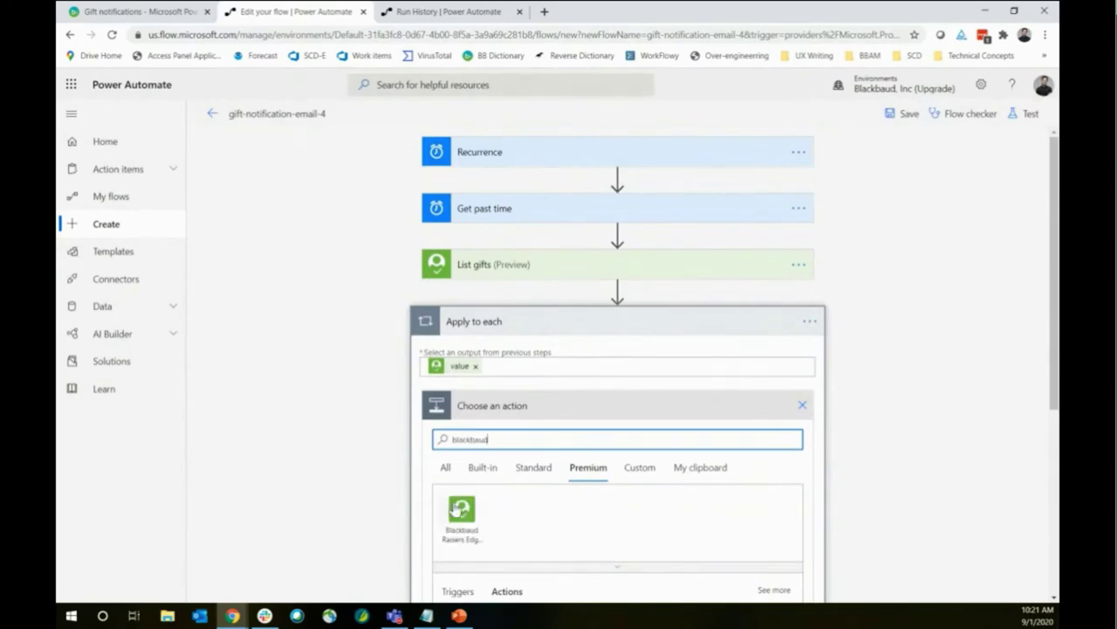
pyautogui.click(461, 512)
pyautogui.scroll(-1, 471, 373)
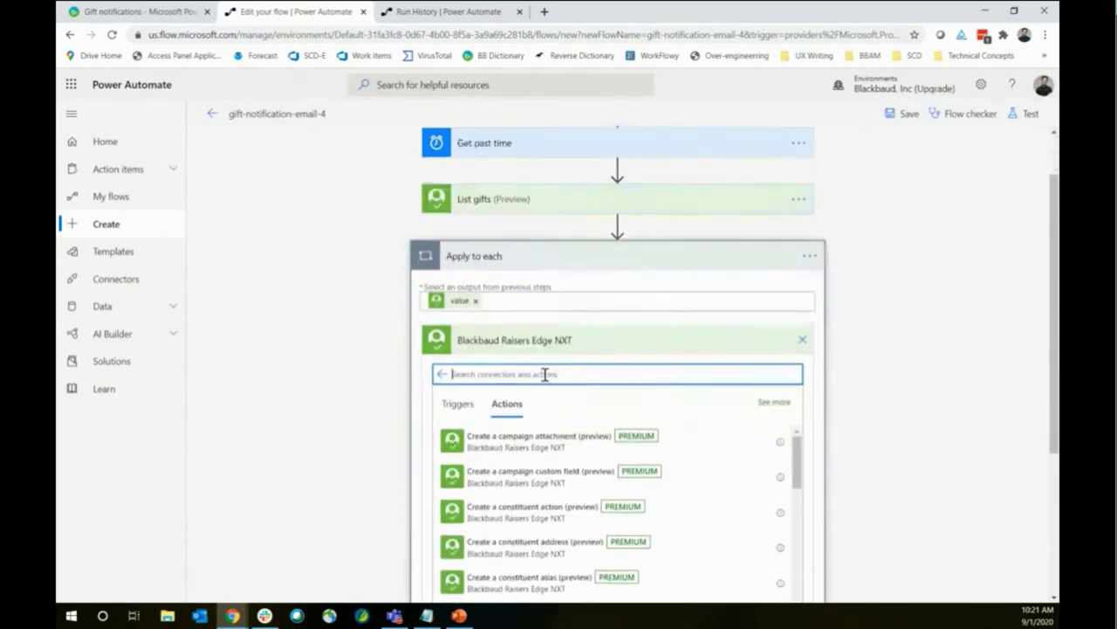
pyautogui.write('get')
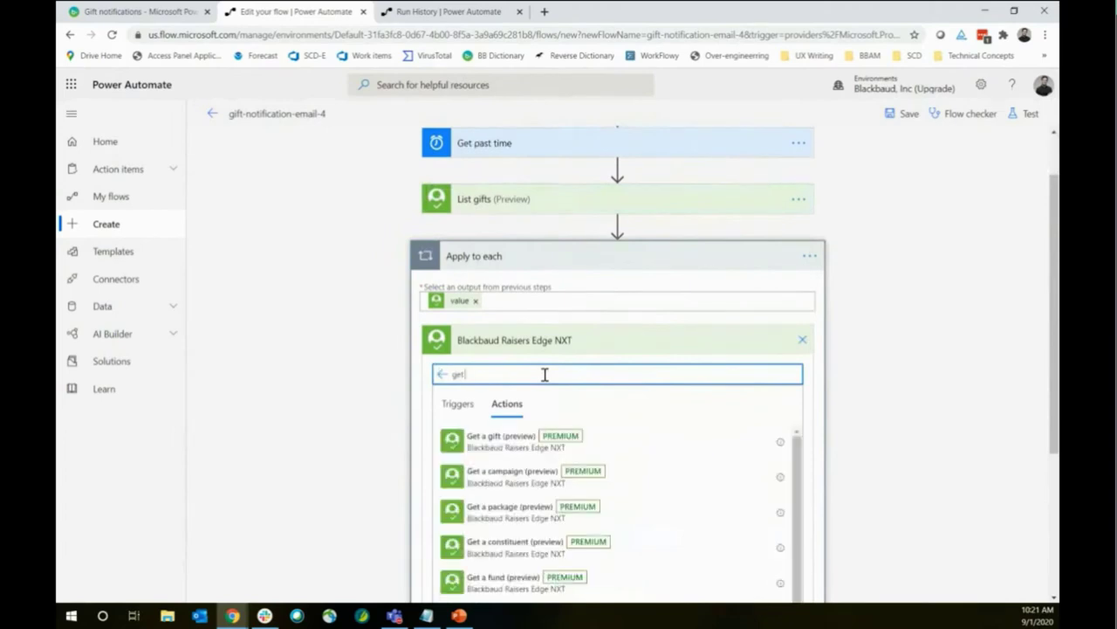
pyautogui.write(' a constituent')
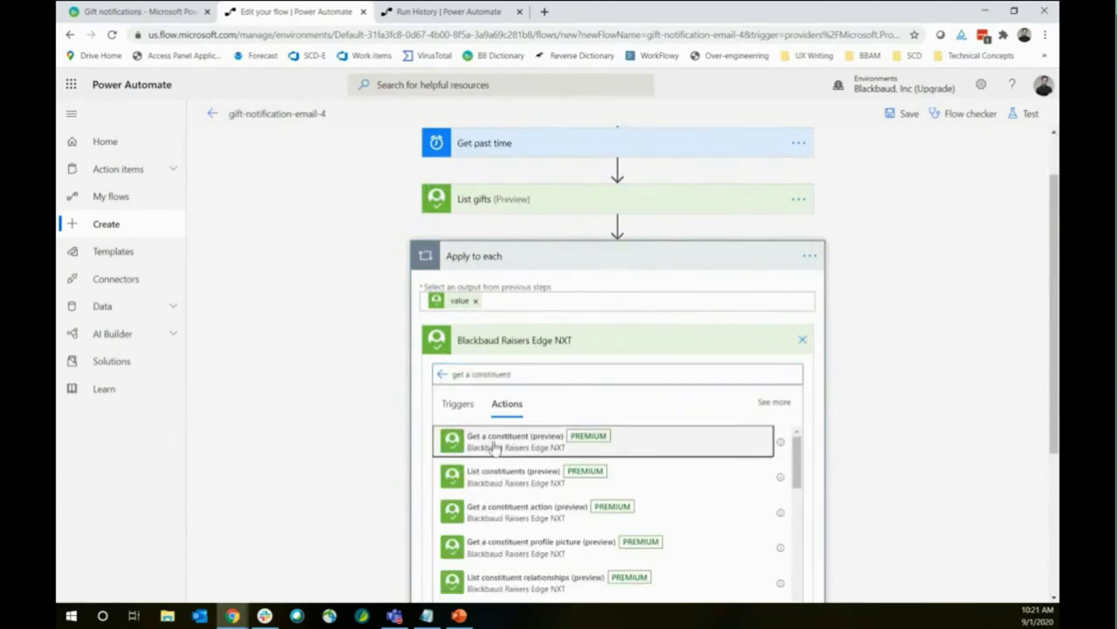
pyautogui.click(492, 441)
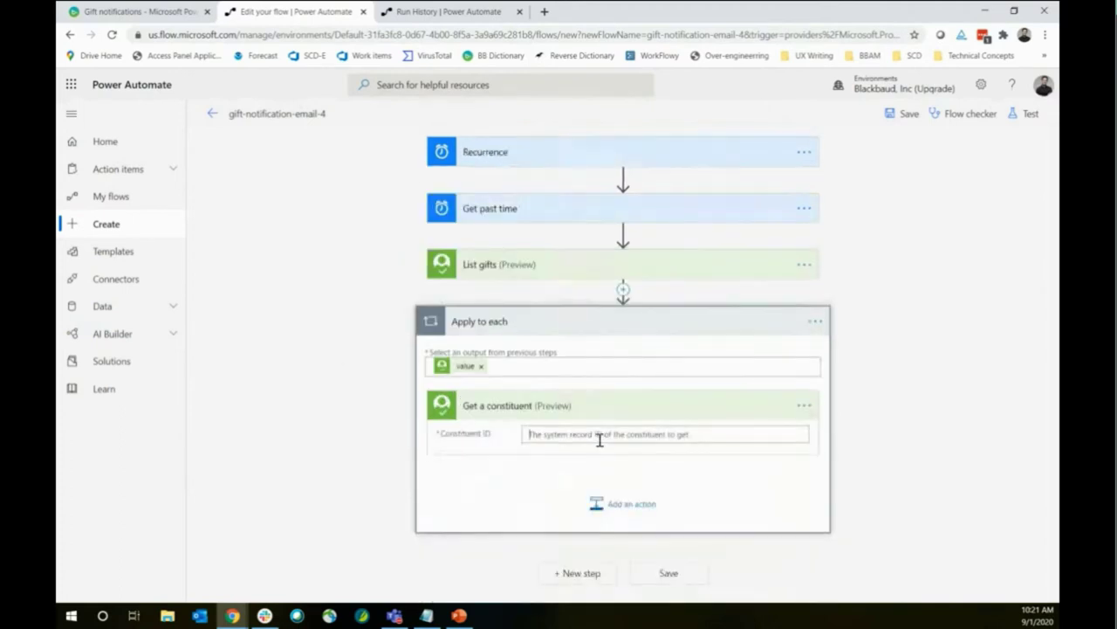
# Fill Get a constituent's Constituent ID with each gift's Constituent ID
pyautogui.click(599, 439)
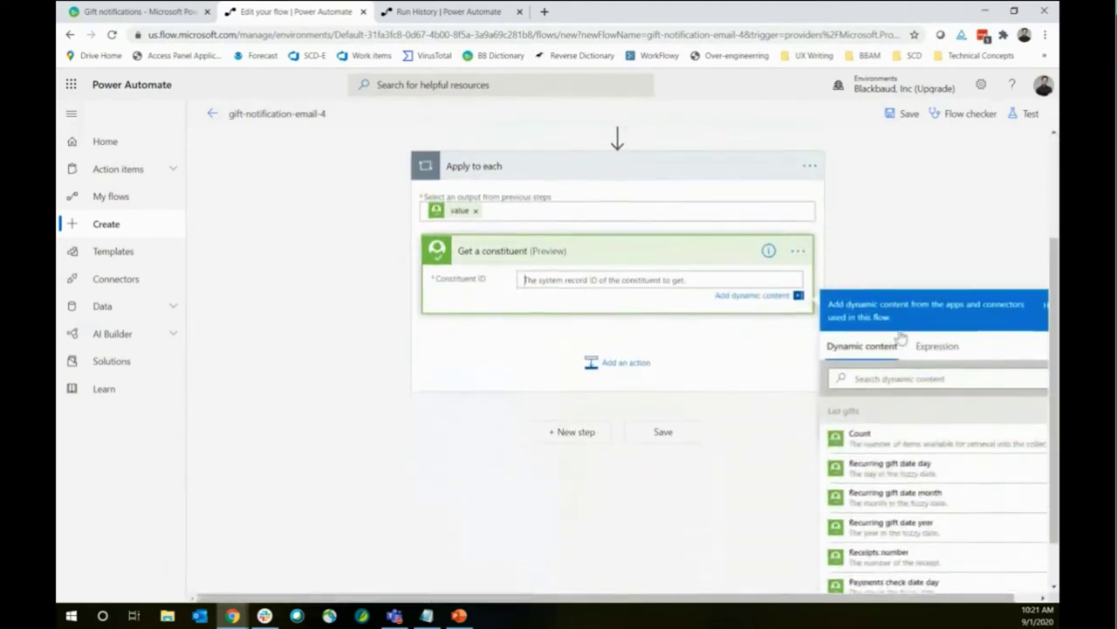
pyautogui.scroll(-3, 890, 449)
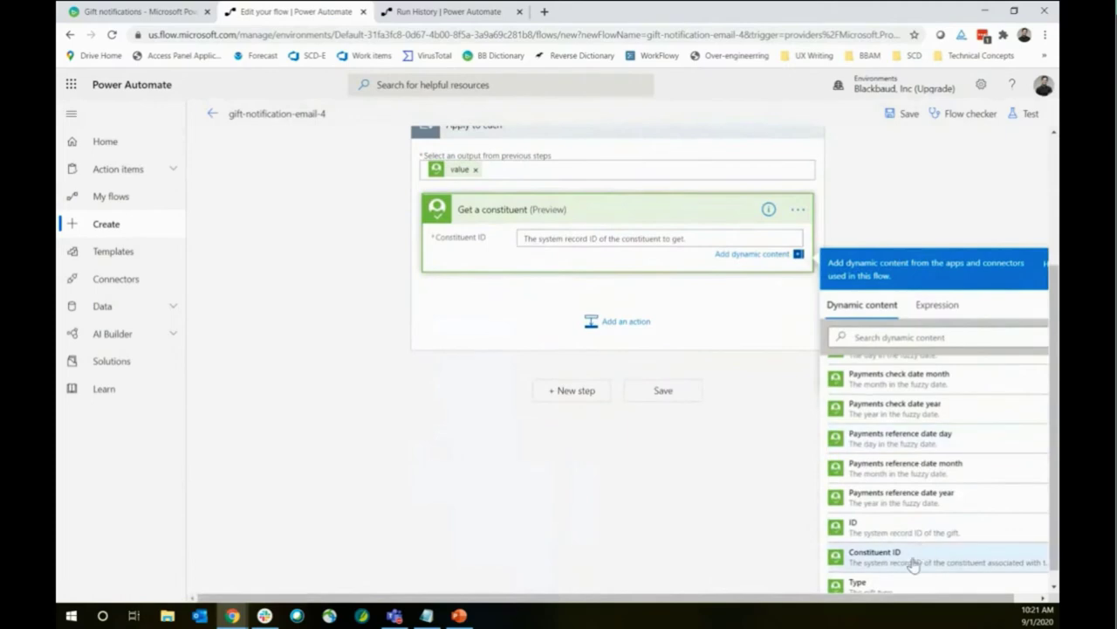
pyautogui.scroll(6, 886, 411)
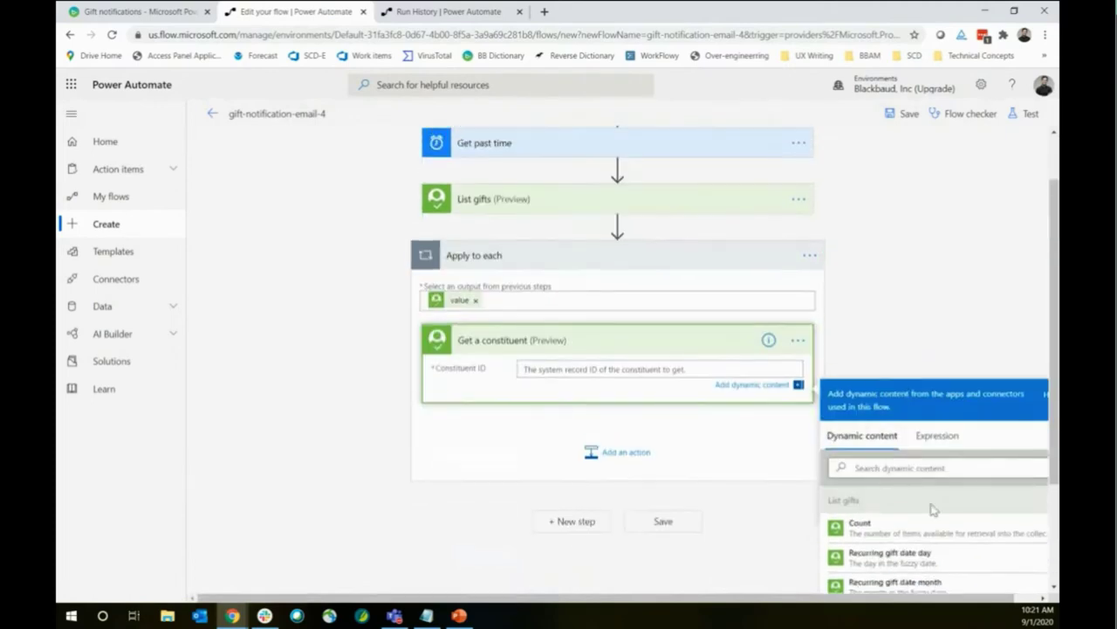
pyautogui.scroll(-5, 917, 419)
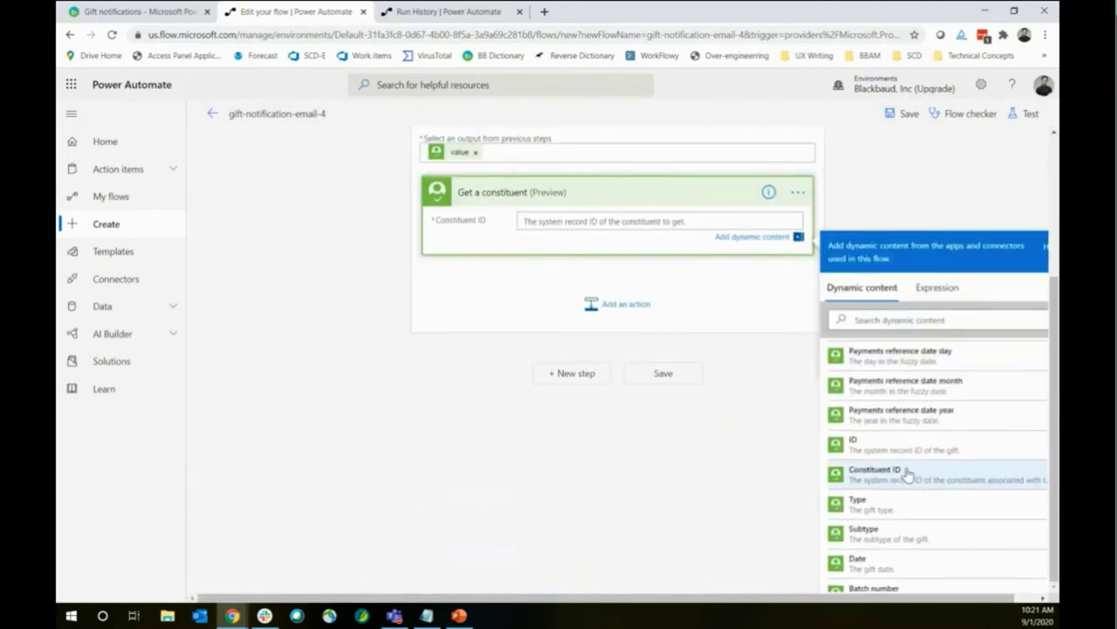
pyautogui.click(908, 474)
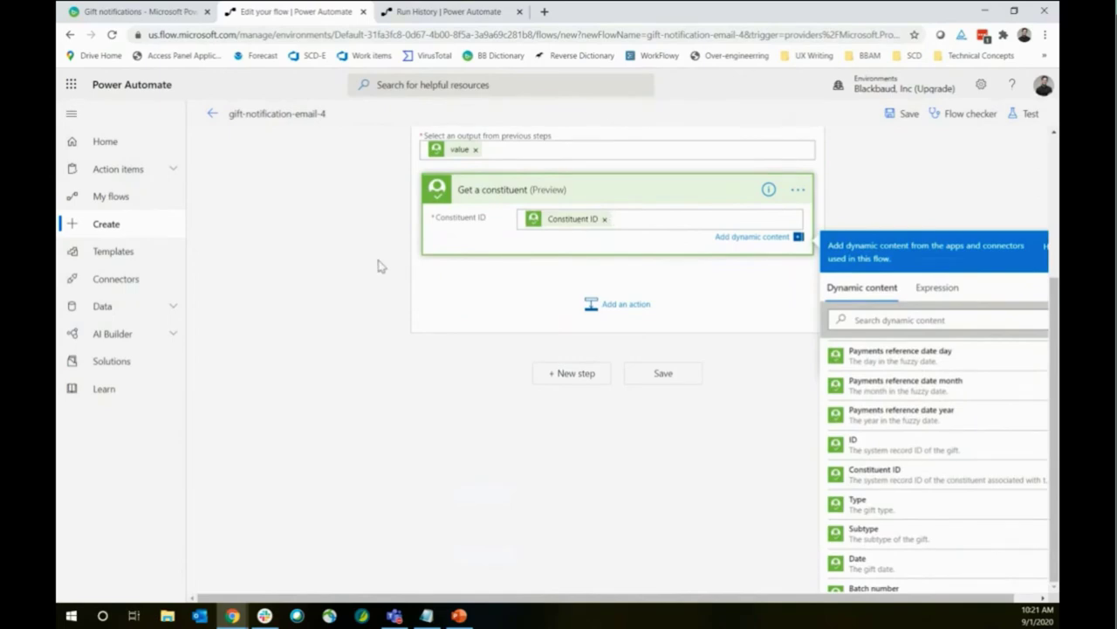
pyautogui.click(378, 266)
pyautogui.click(624, 515)
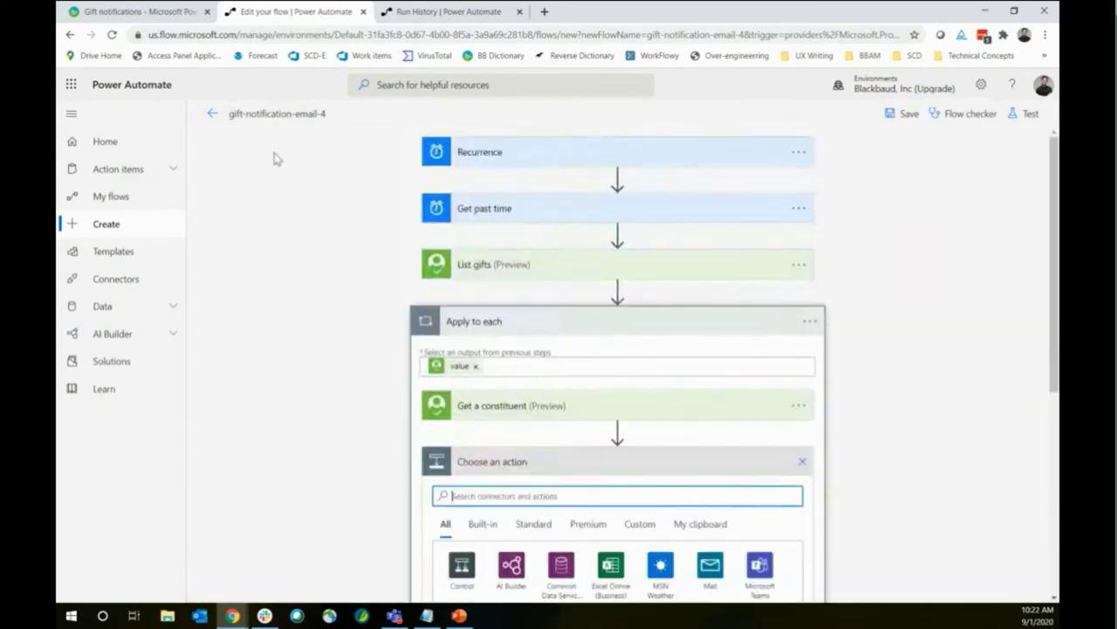
# Add a Send an email notification (V3) step to a colleague, subject 'Large gift notification'
pyautogui.scroll(-2, 292, 362)
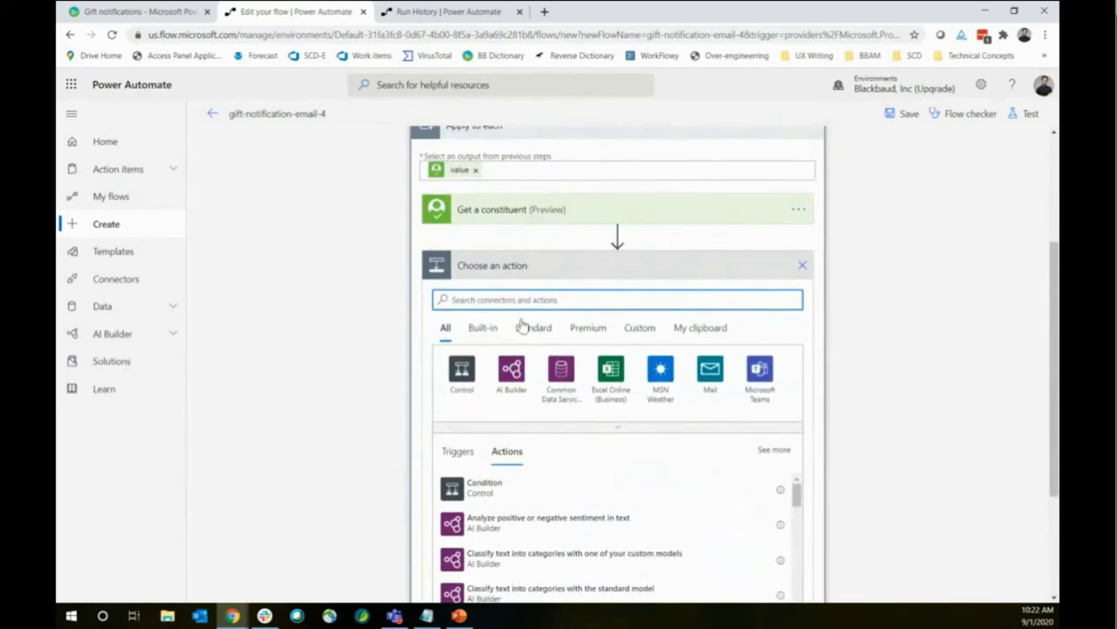
pyautogui.click(711, 370)
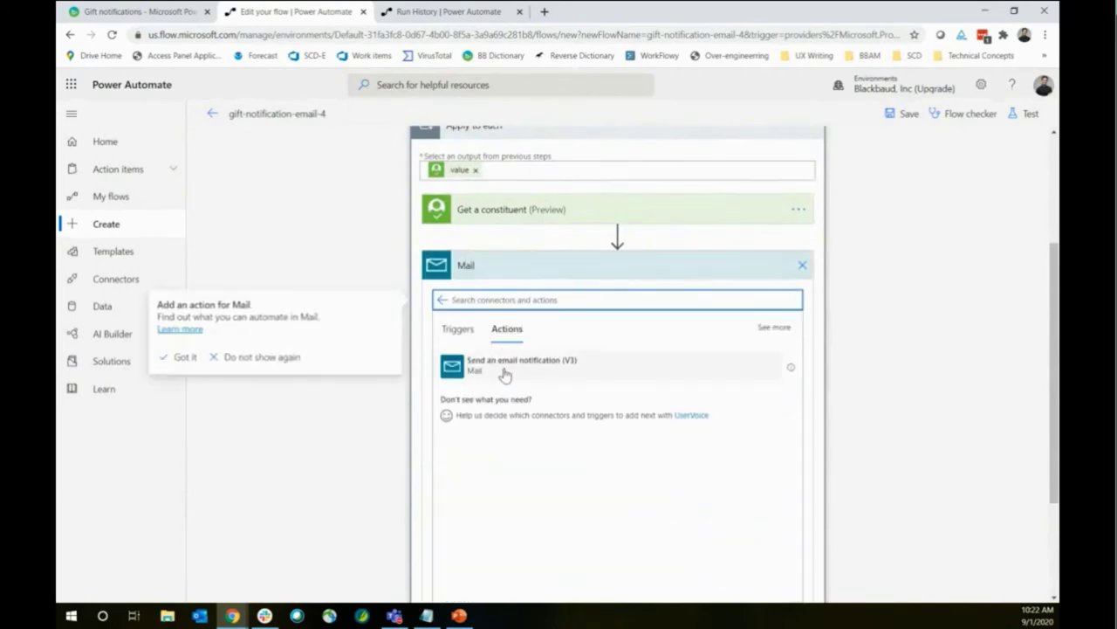
pyautogui.click(502, 371)
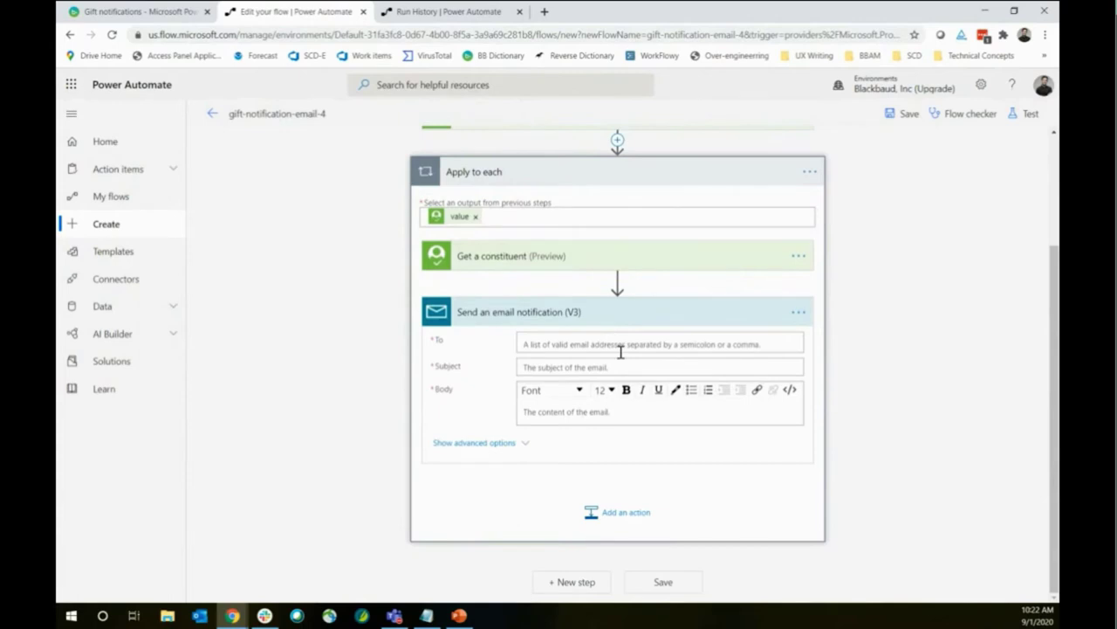
pyautogui.click(618, 344)
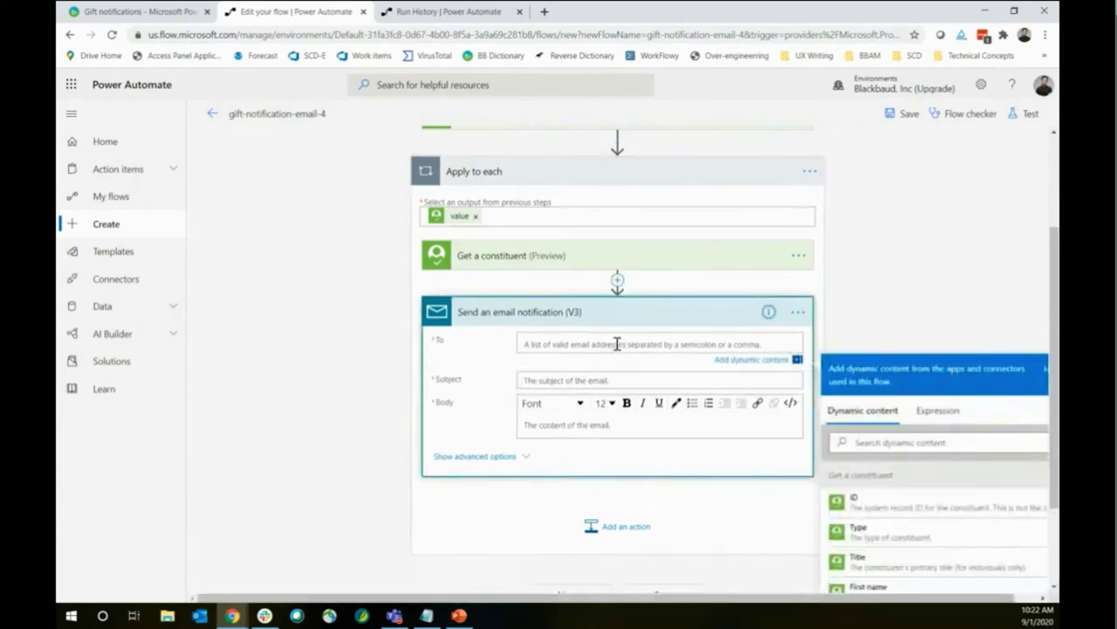
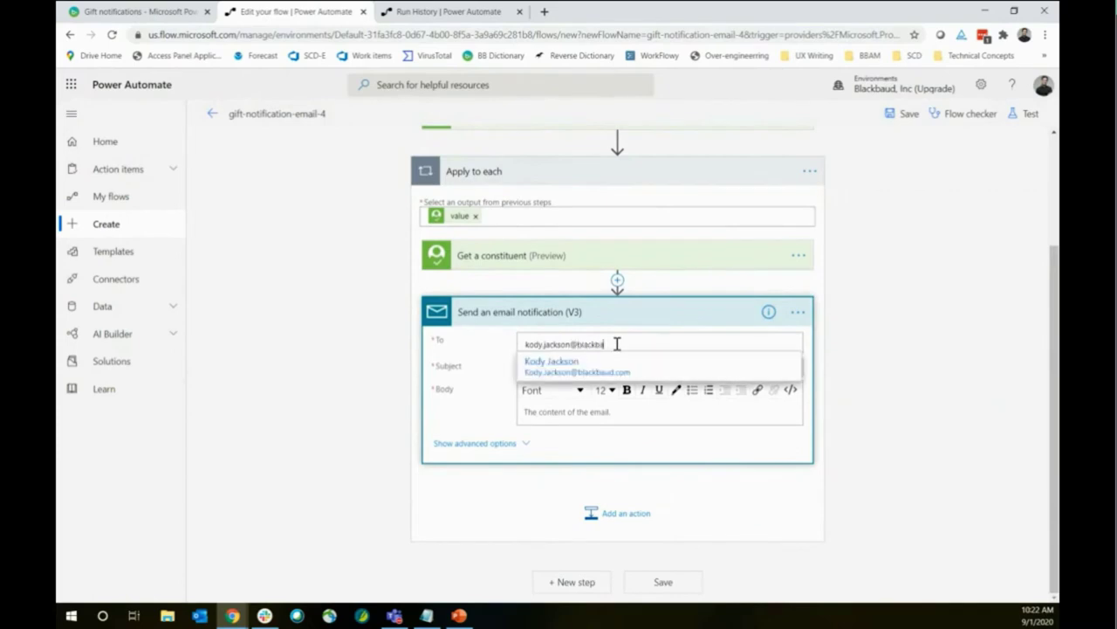
pyautogui.click(627, 363)
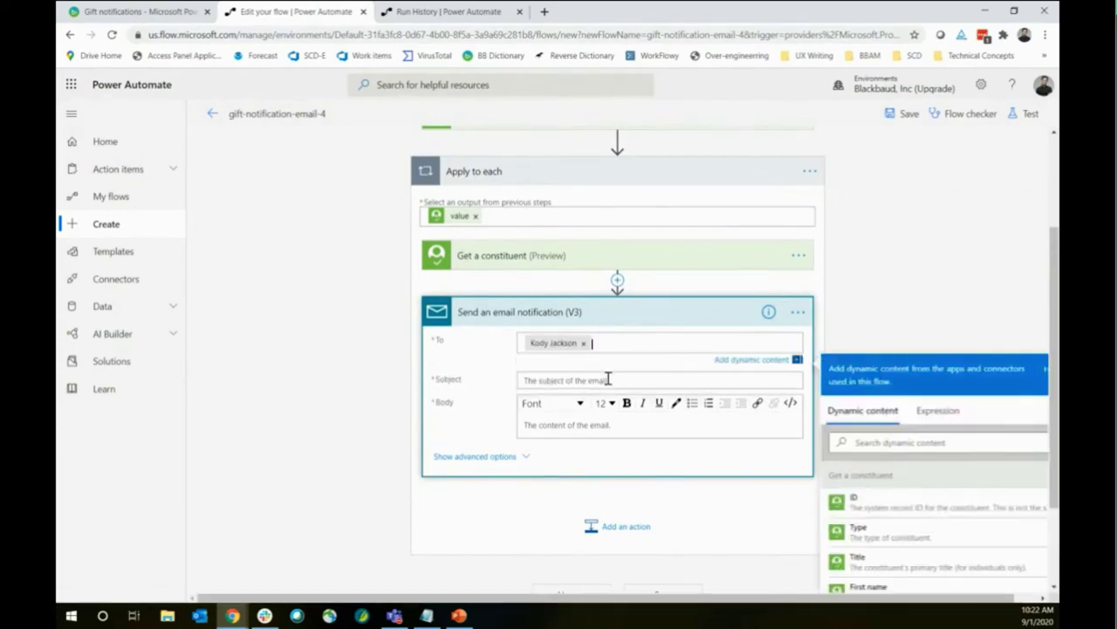
pyautogui.click(608, 373)
pyautogui.write('Large g')
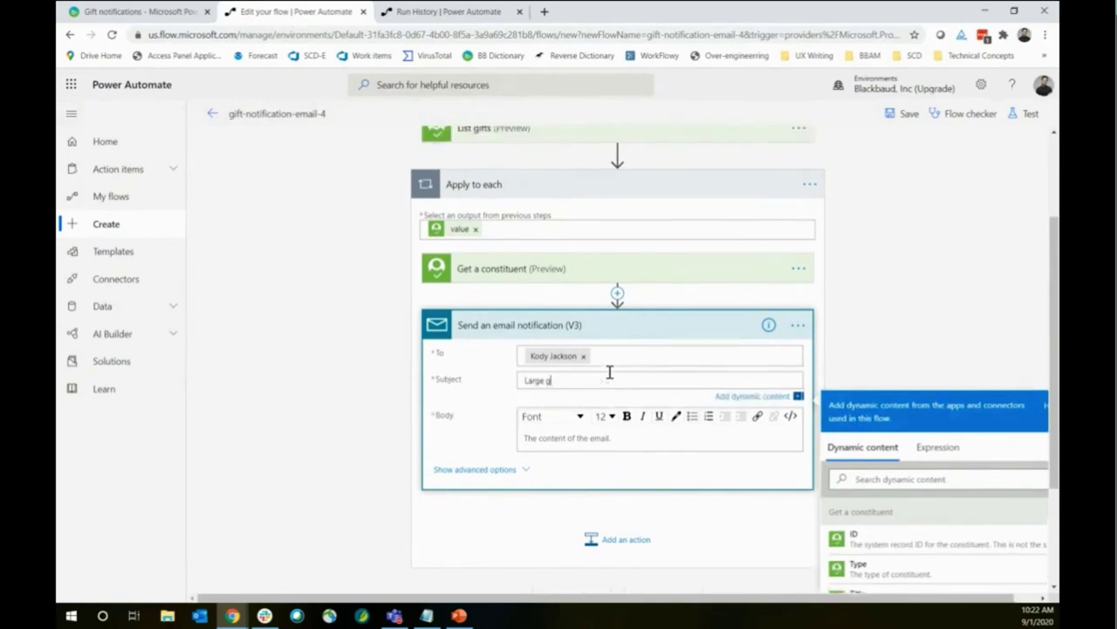
pyautogui.write('ift notification')
pyautogui.click(617, 436)
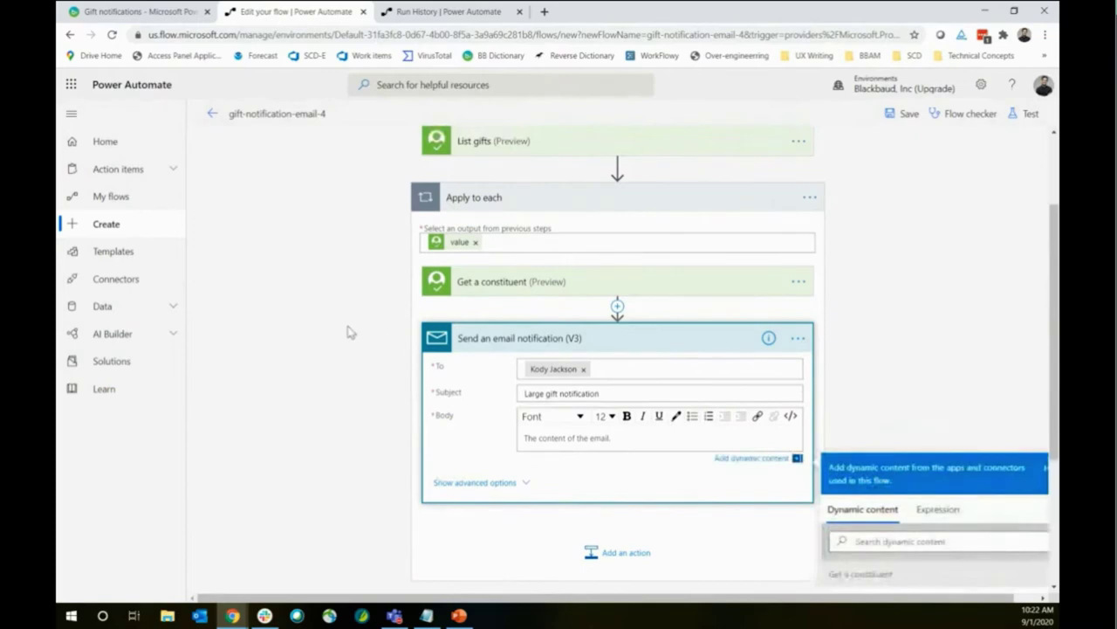
pyautogui.scroll(-1, 349, 329)
pyautogui.scroll(-1, 818, 294)
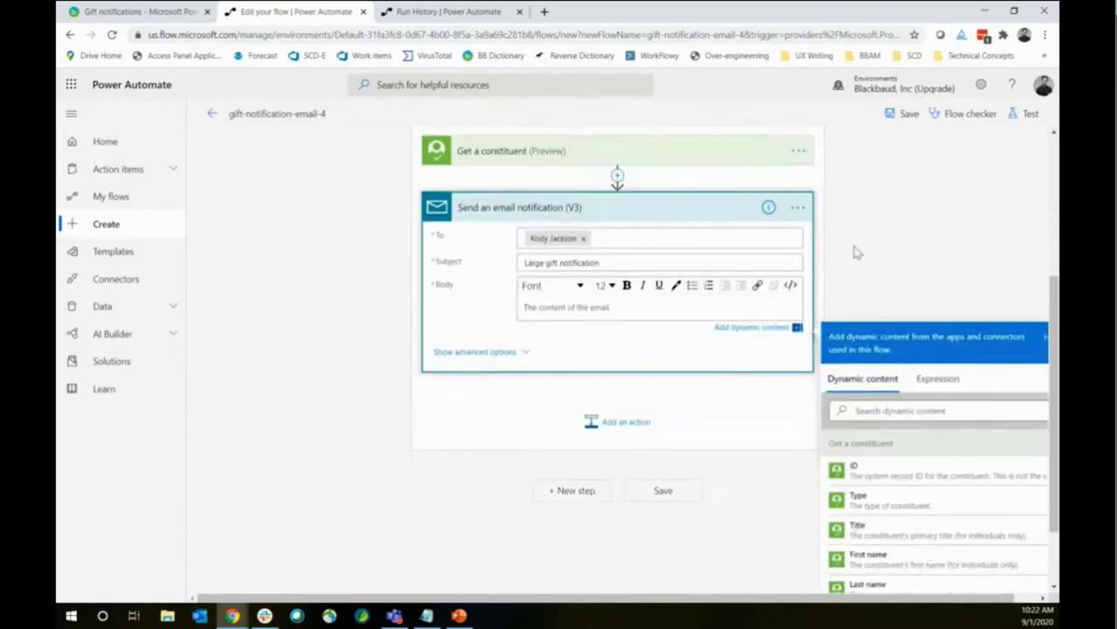
# Write the body's opening request line and insert the donor's full name after 'Donor:'
pyautogui.write('Please i')
pyautogui.write('each out to this donor to thank them for this gift')
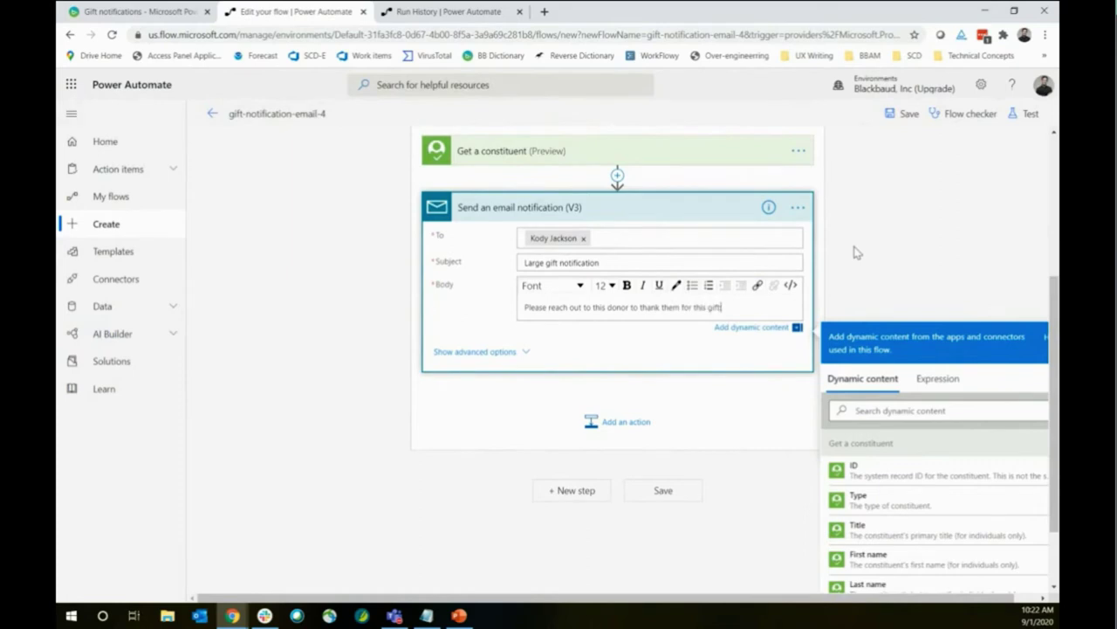
pyautogui.write(':')
pyautogui.press('Return')
pyautogui.press('Return')
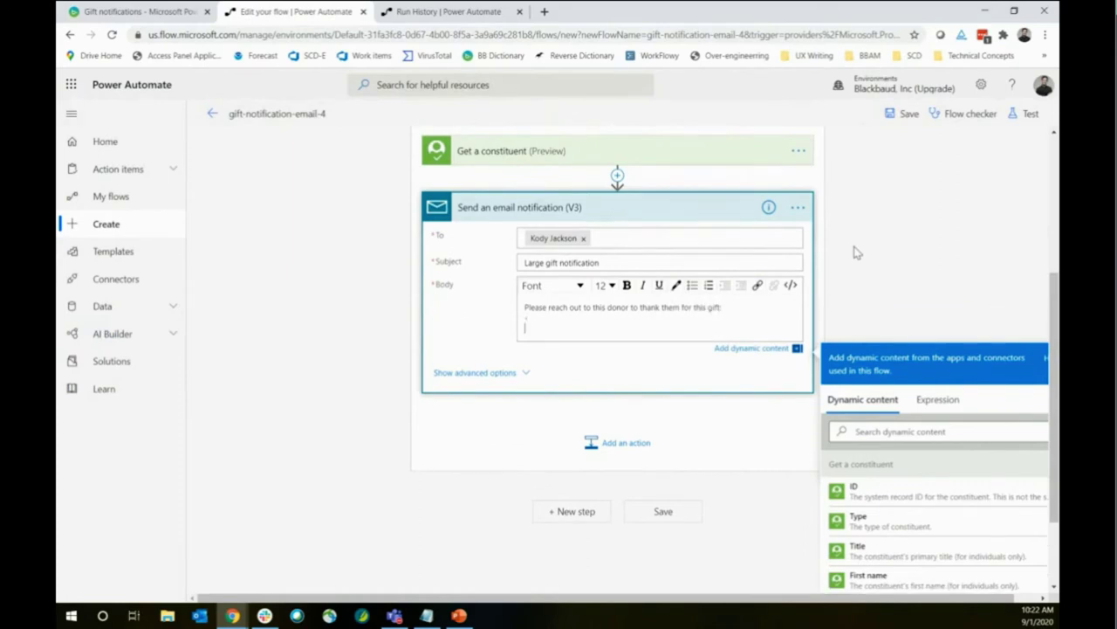
pyautogui.press('Return')
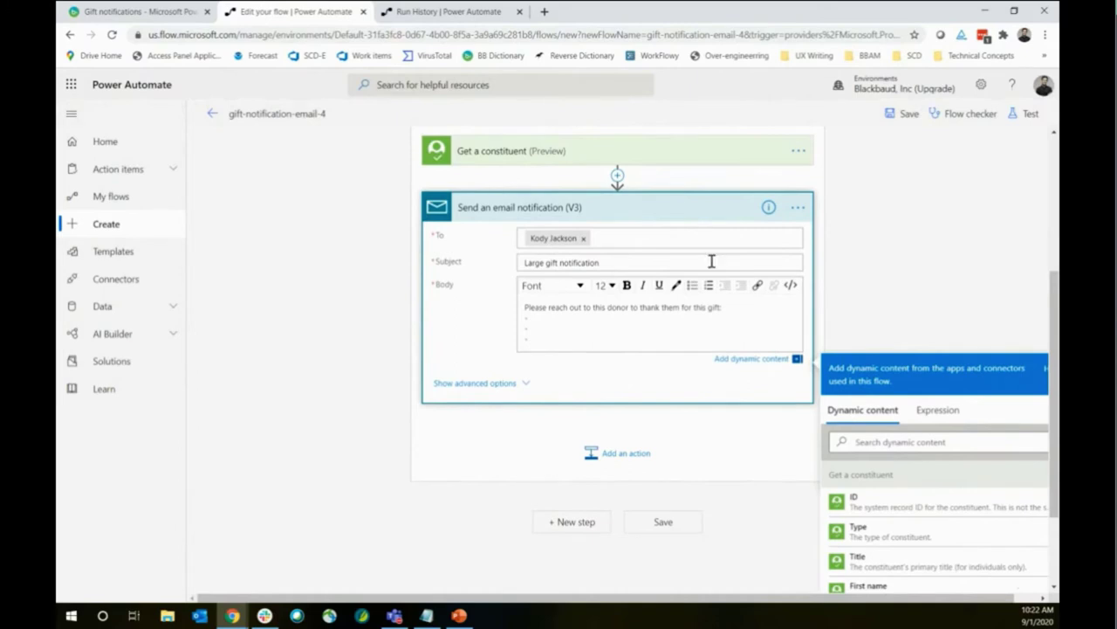
pyautogui.click(712, 320)
pyautogui.scroll(-3, 927, 246)
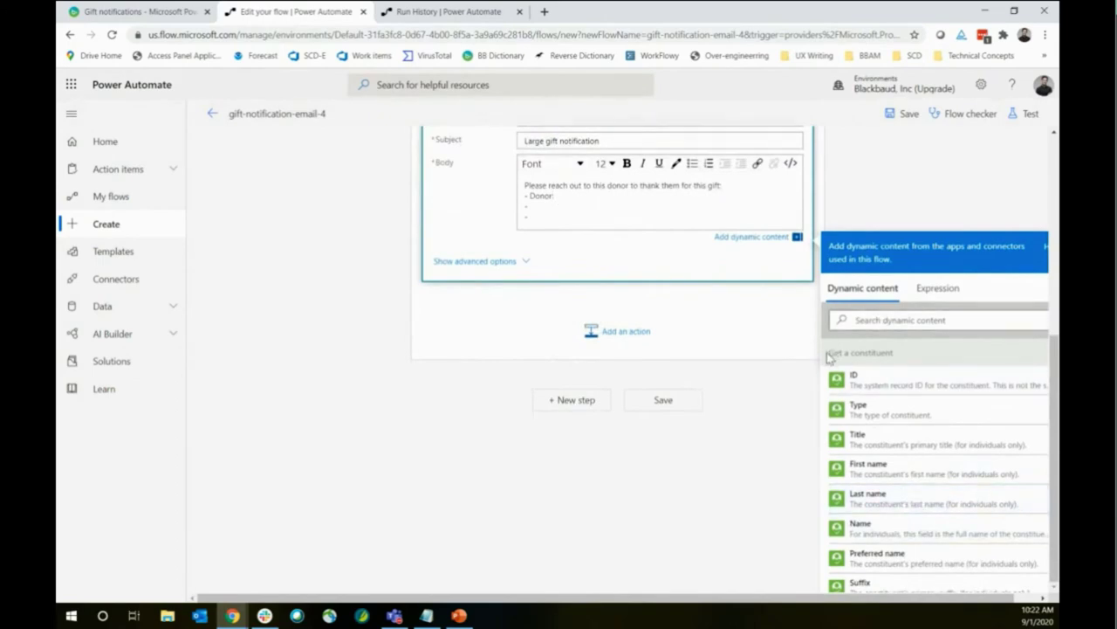
pyautogui.scroll(3, 559, 227)
pyautogui.scroll(-1, 568, 227)
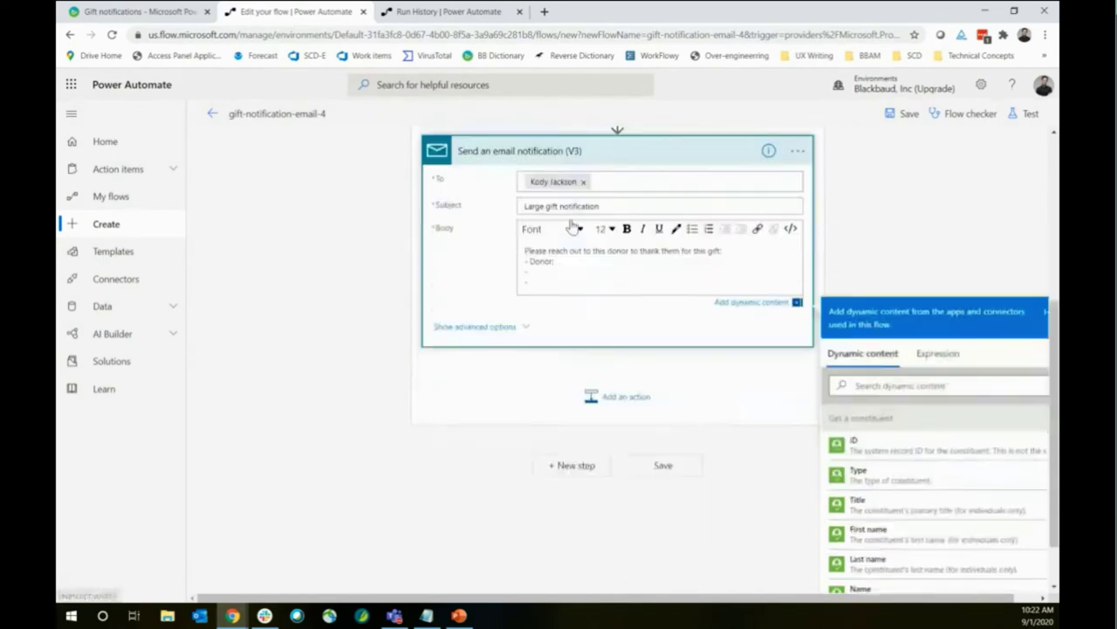
pyautogui.scroll(-2, 572, 227)
pyautogui.click(878, 530)
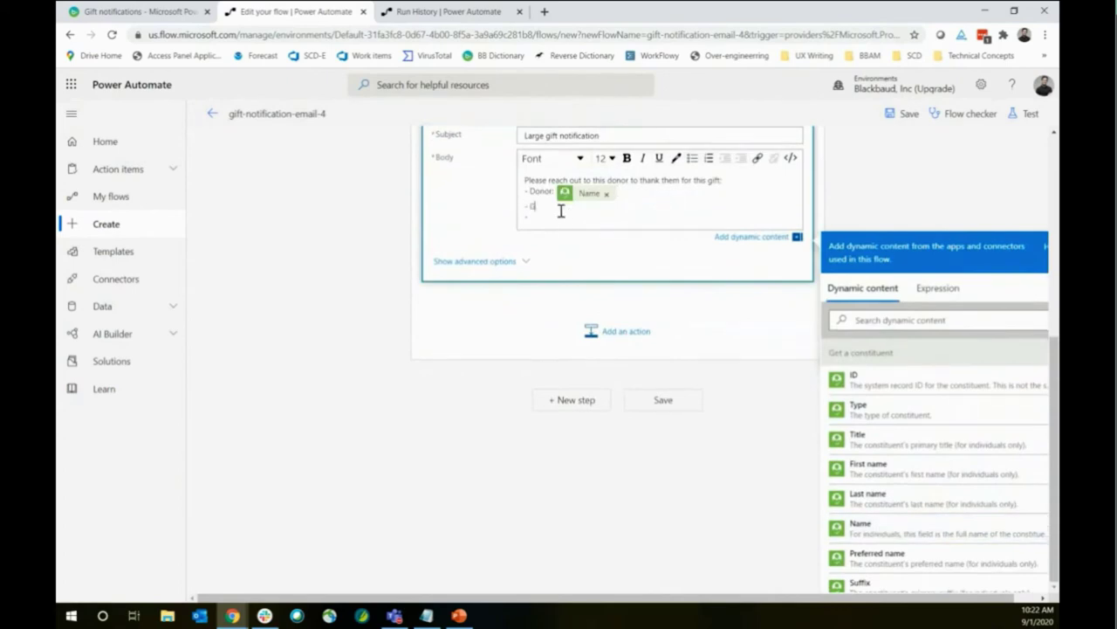
# Add '- Amount:' and '- Email:' lines, inserting Primary email address after Email
pyautogui.write('Amoun')
pyautogui.press('BackSpace')
pyautogui.press('BackSpace')
pyautogui.write('Em')
pyautogui.scroll(-3, 948, 436)
pyautogui.scroll(-1, 948, 437)
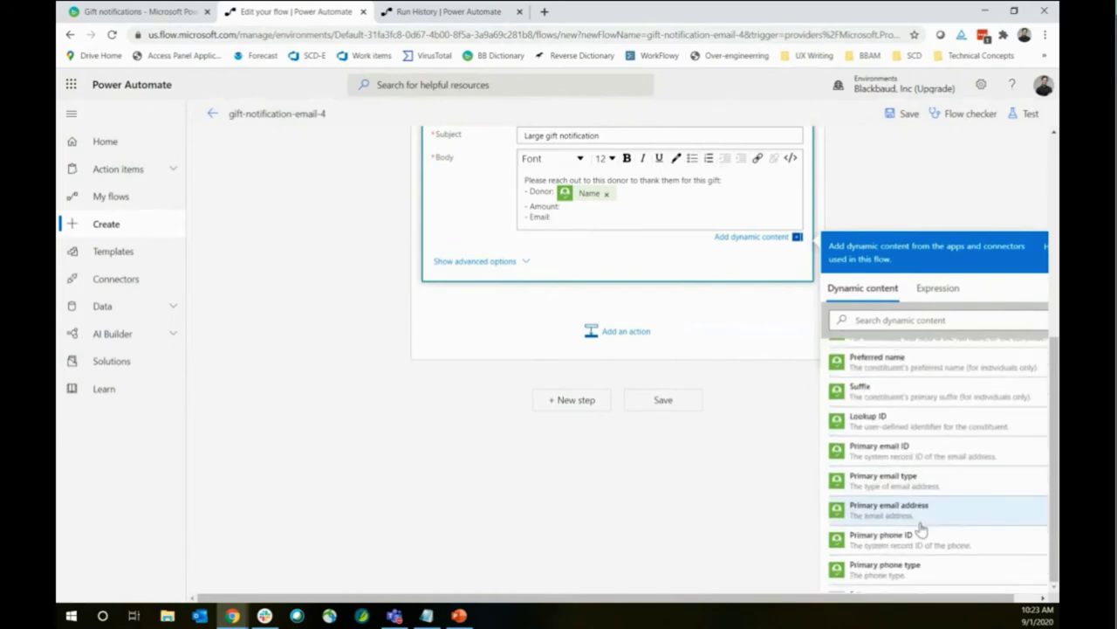
pyautogui.click(916, 508)
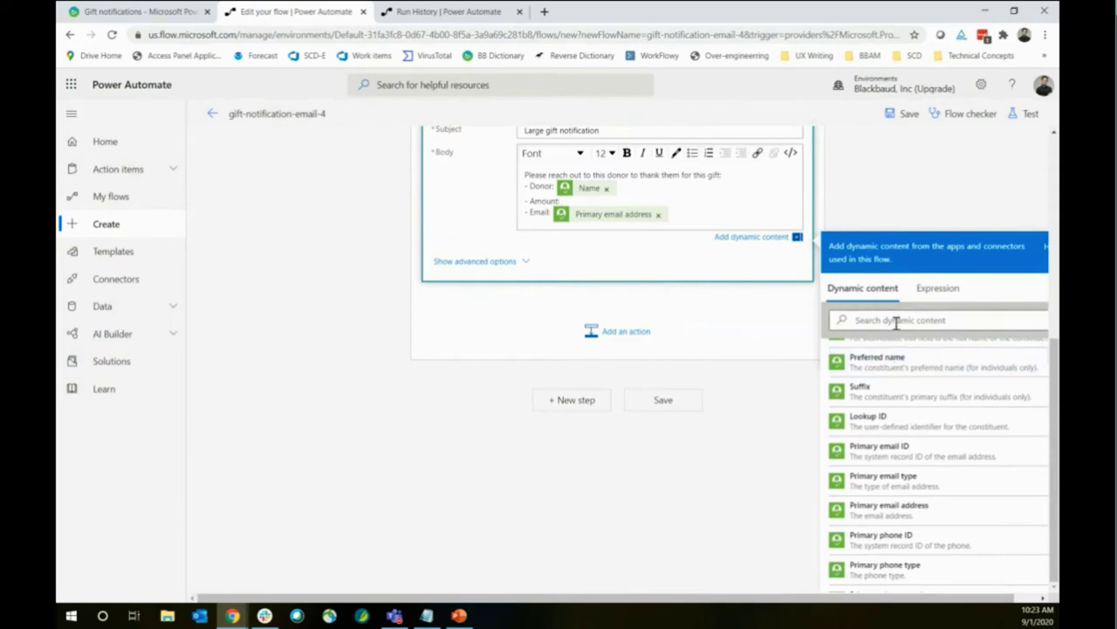
pyautogui.scroll(6, 899, 476)
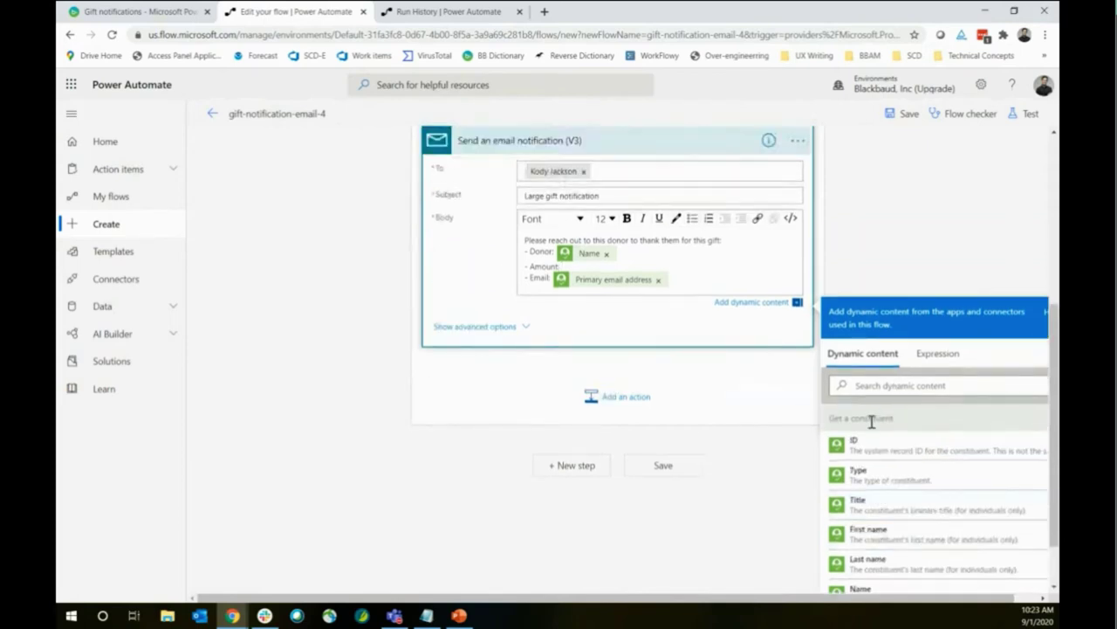
pyautogui.scroll(-4, 961, 432)
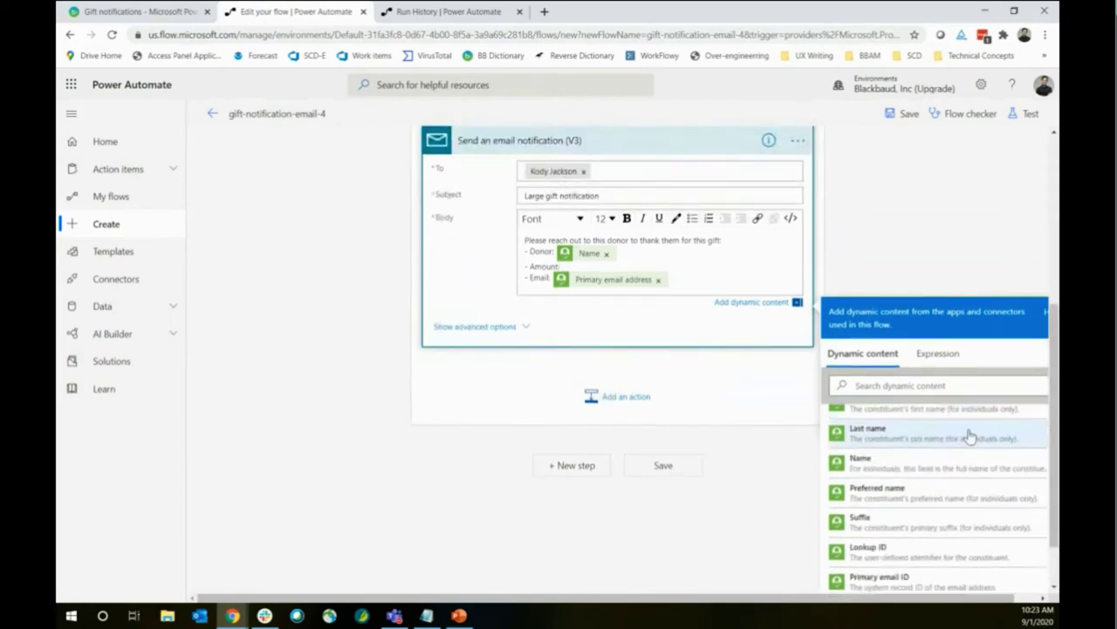
pyautogui.scroll(-5, 951, 428)
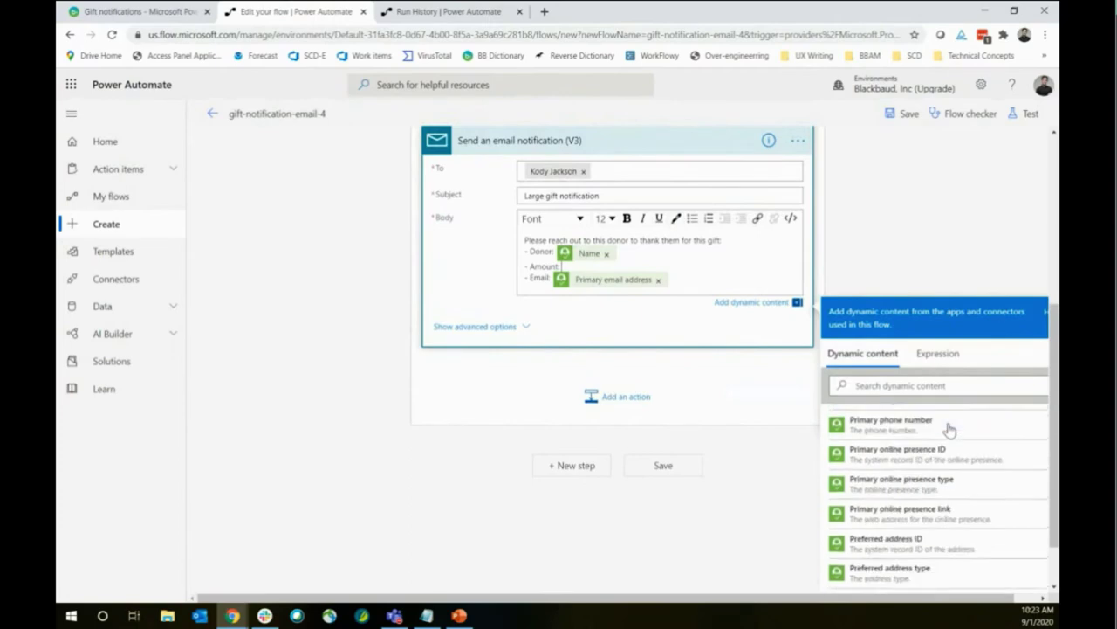
# Search the dynamic content list for 'amount'
pyautogui.click(879, 386)
pyautogui.write('amount')
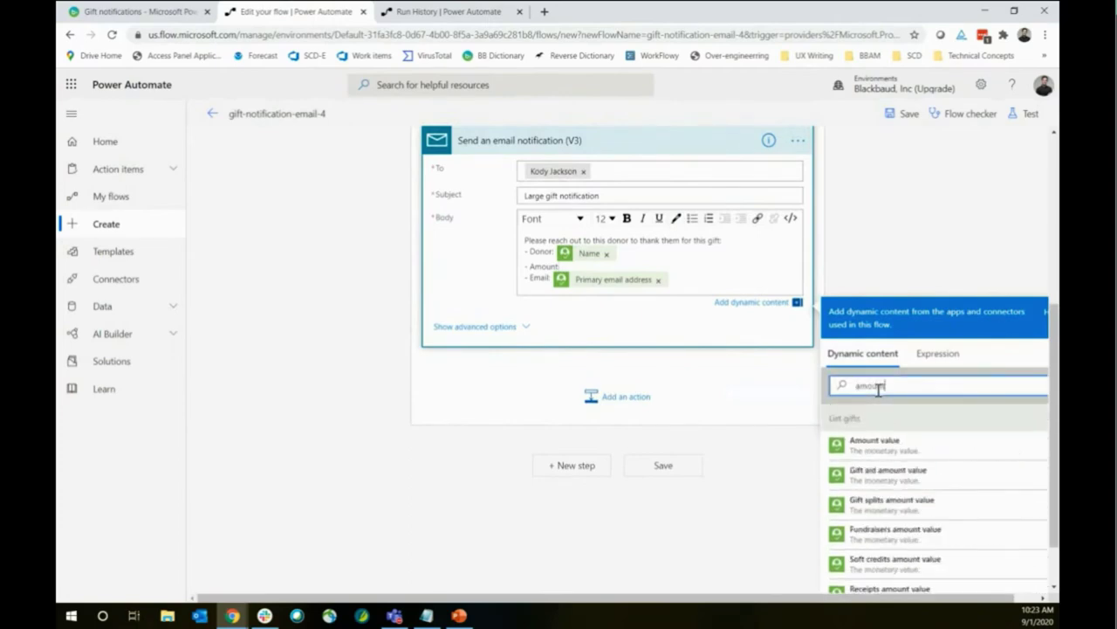
pyautogui.hscroll(1, 786, 606)
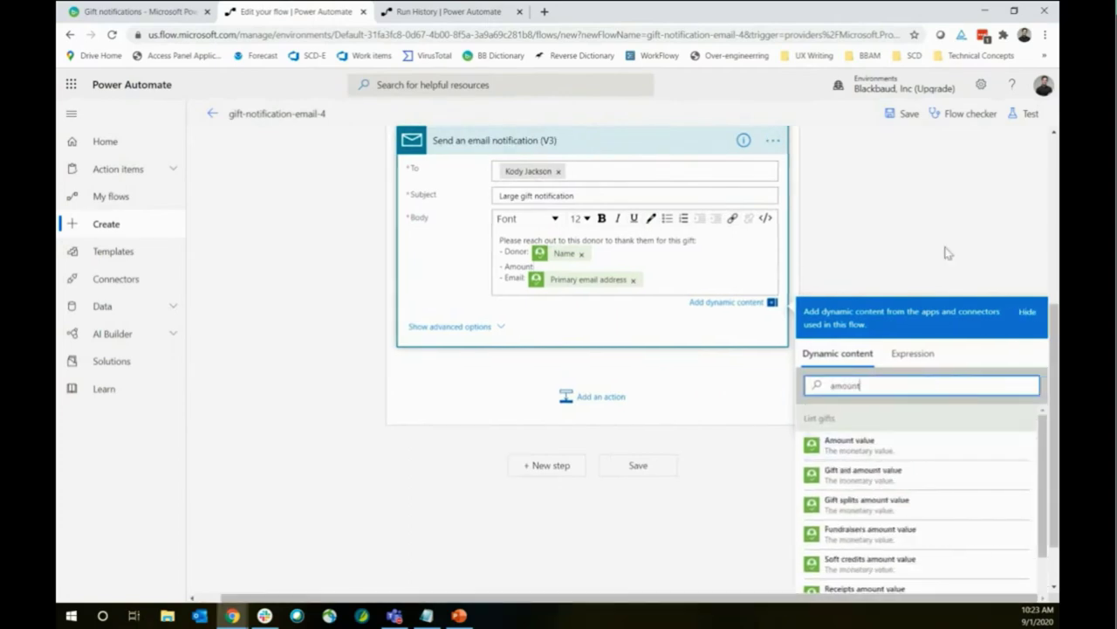
pyautogui.scroll(-1, 934, 205)
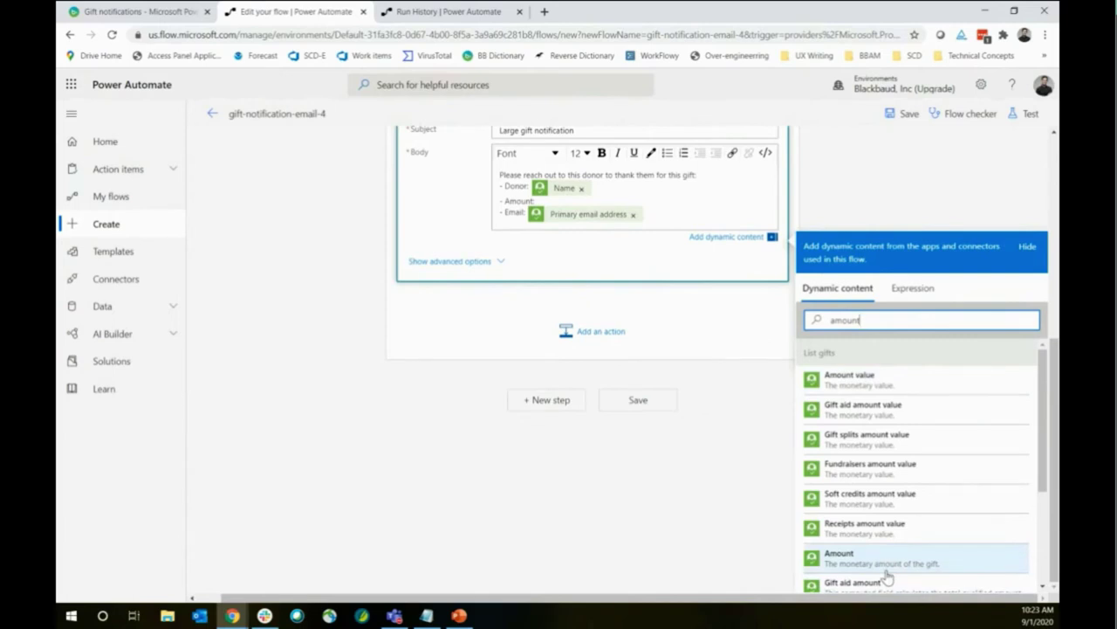
pyautogui.click(460, 11)
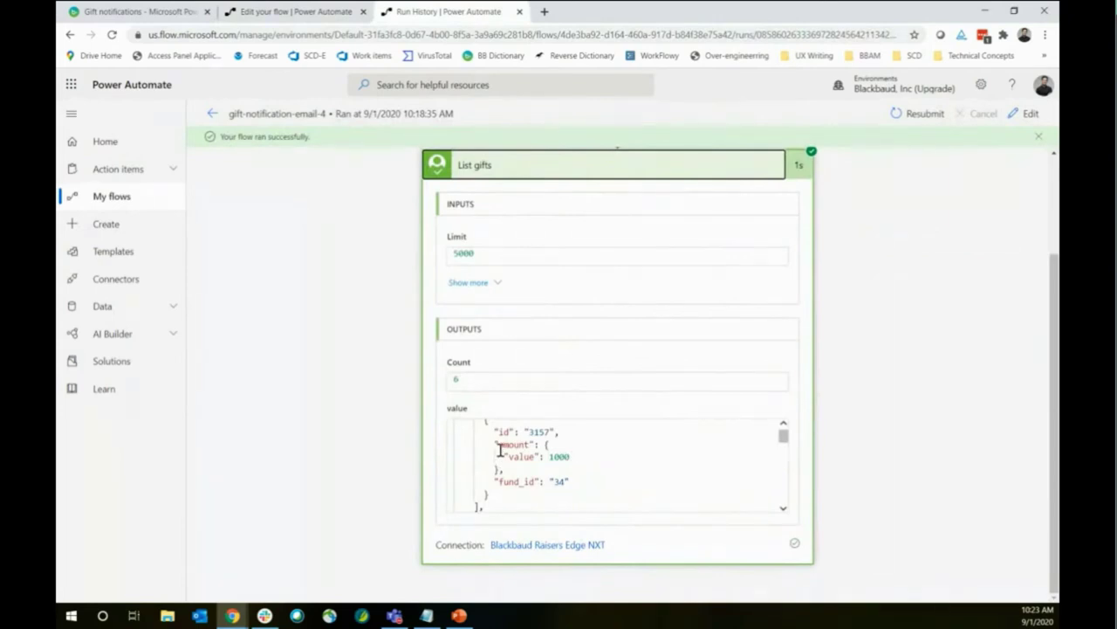
pyautogui.scroll(5, 563, 441)
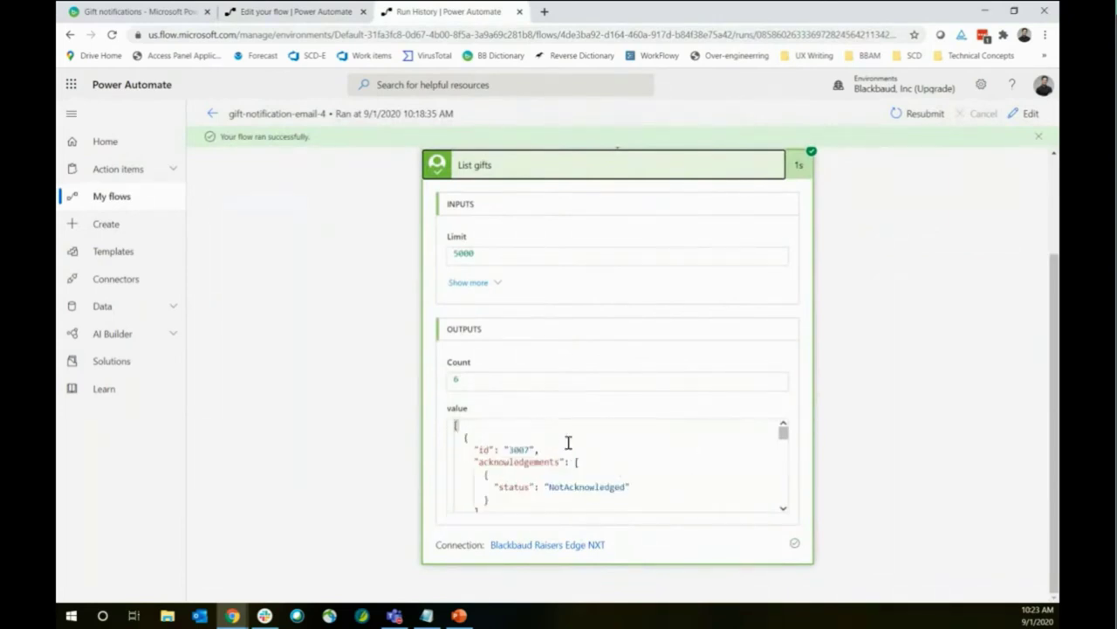
pyautogui.scroll(-2, 569, 441)
pyautogui.scroll(2, 568, 442)
pyautogui.scroll(-3, 782, 510)
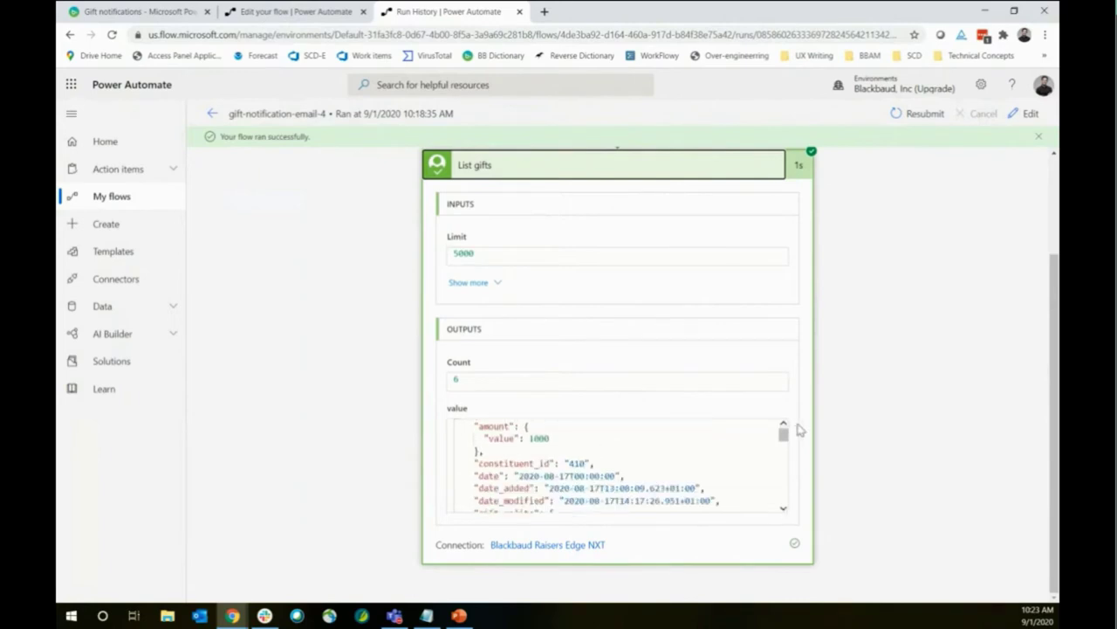
pyautogui.scroll(1, 782, 428)
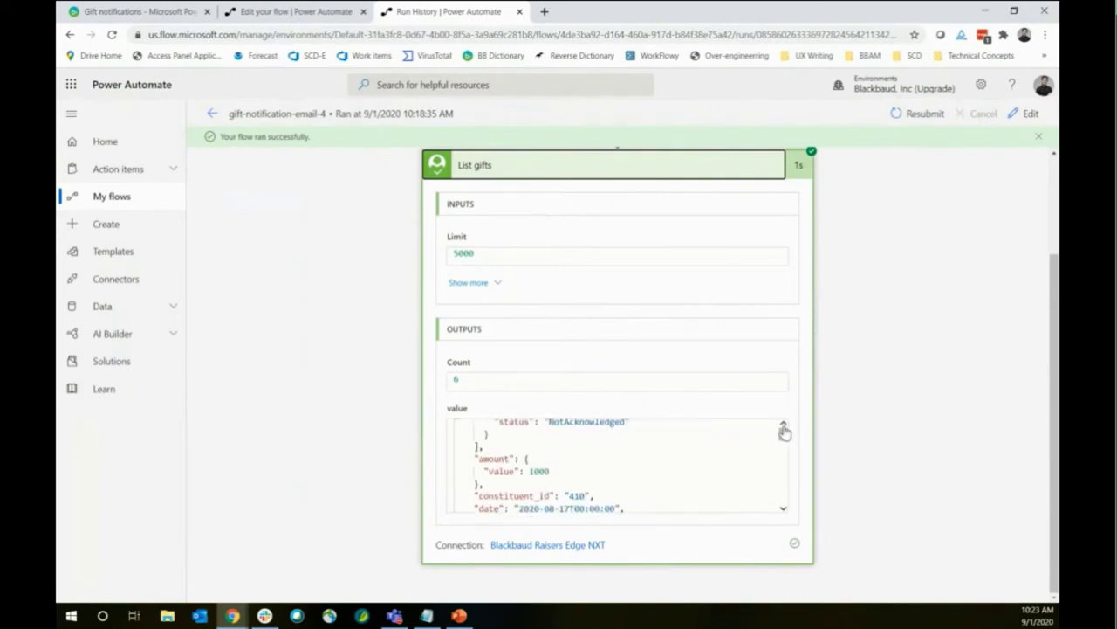
pyautogui.moveTo(474, 457); pyautogui.dragTo(521, 472)
pyautogui.click(497, 457)
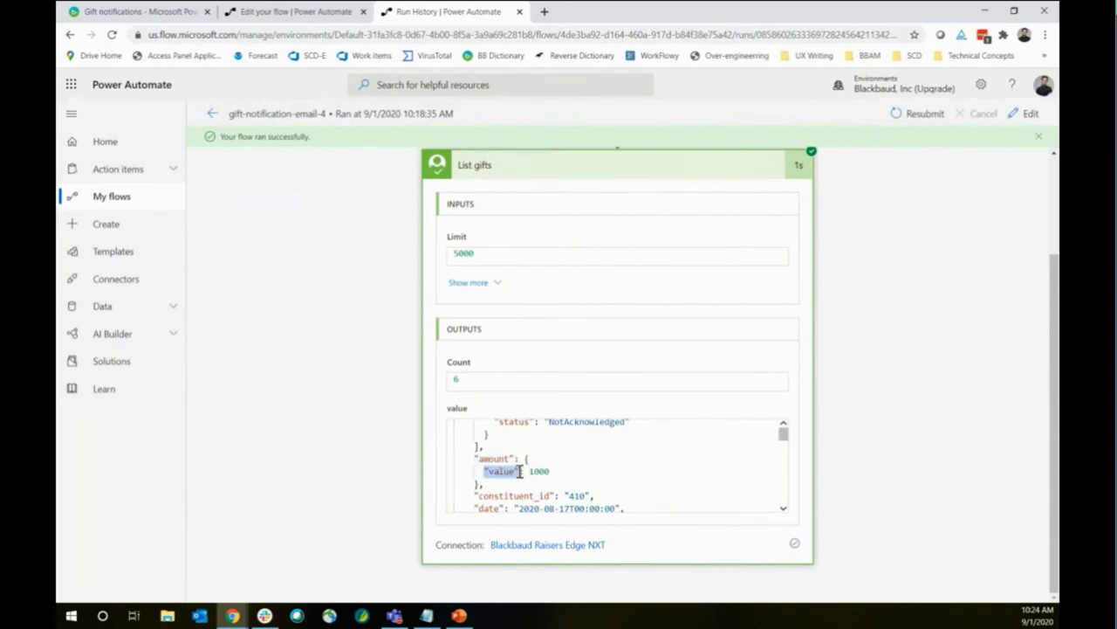
pyautogui.click(515, 458)
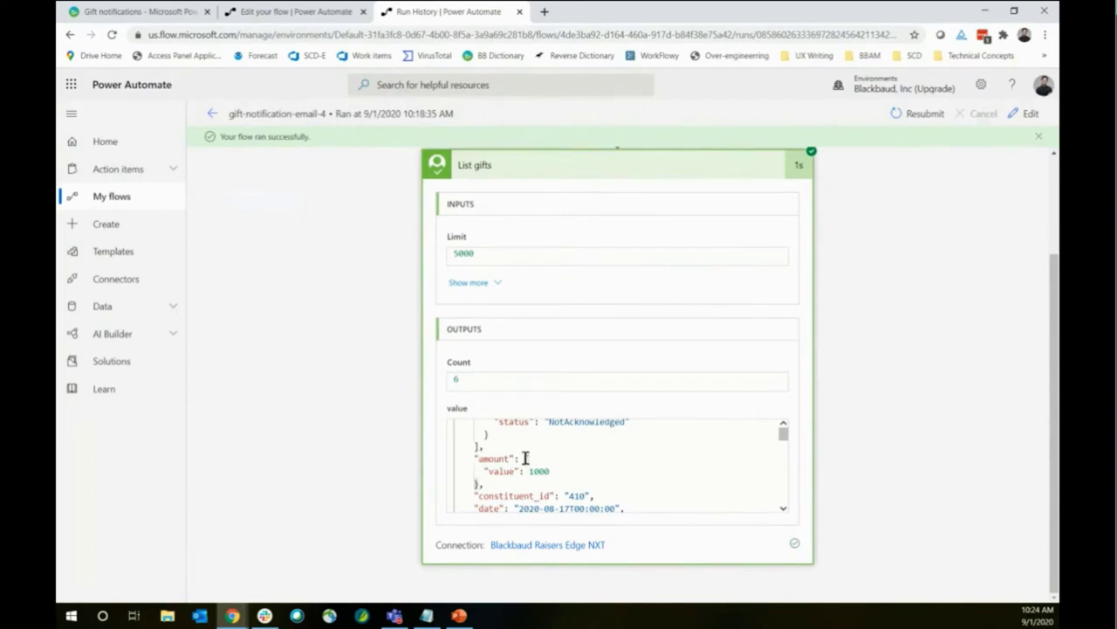
pyautogui.moveTo(526, 458); pyautogui.dragTo(478, 485)
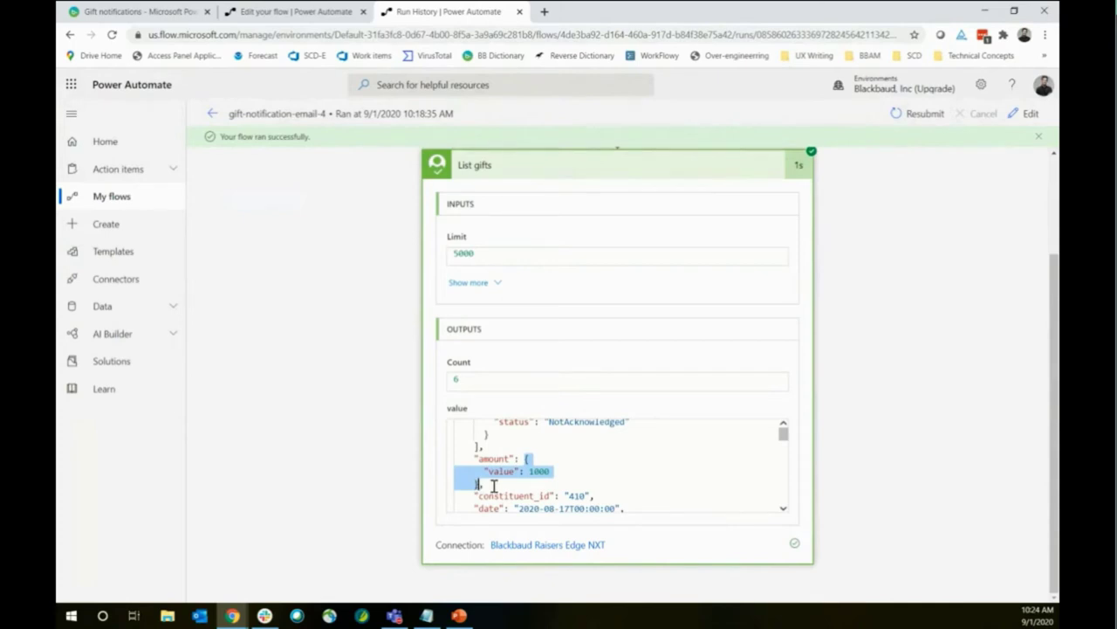
pyautogui.click(526, 463)
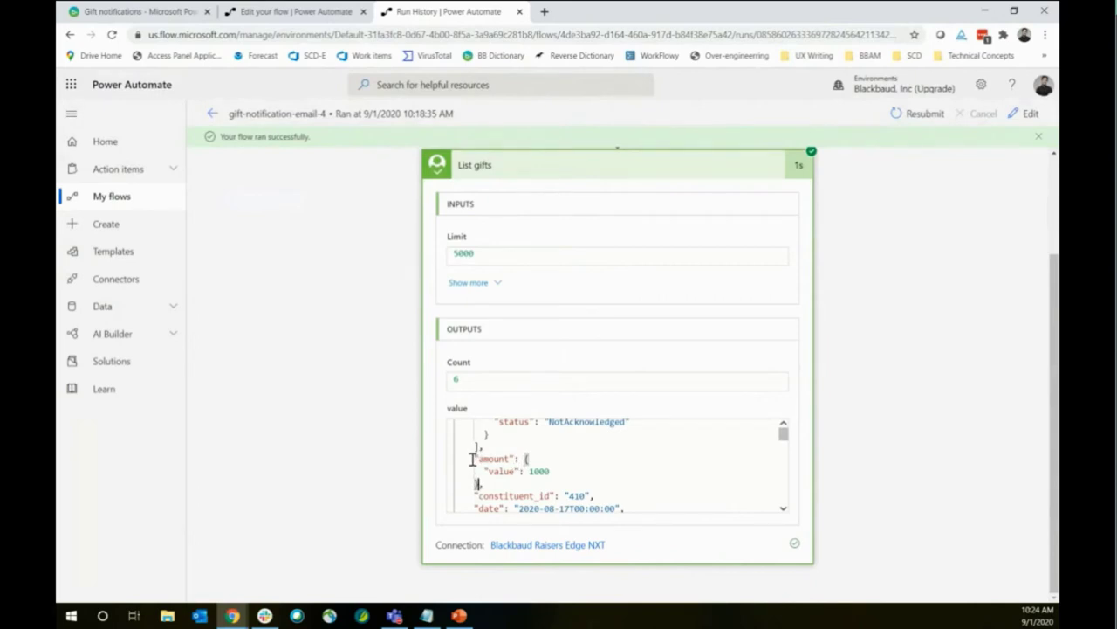
pyautogui.moveTo(477, 451); pyautogui.dragTo(521, 471)
pyautogui.doubleClick(531, 471)
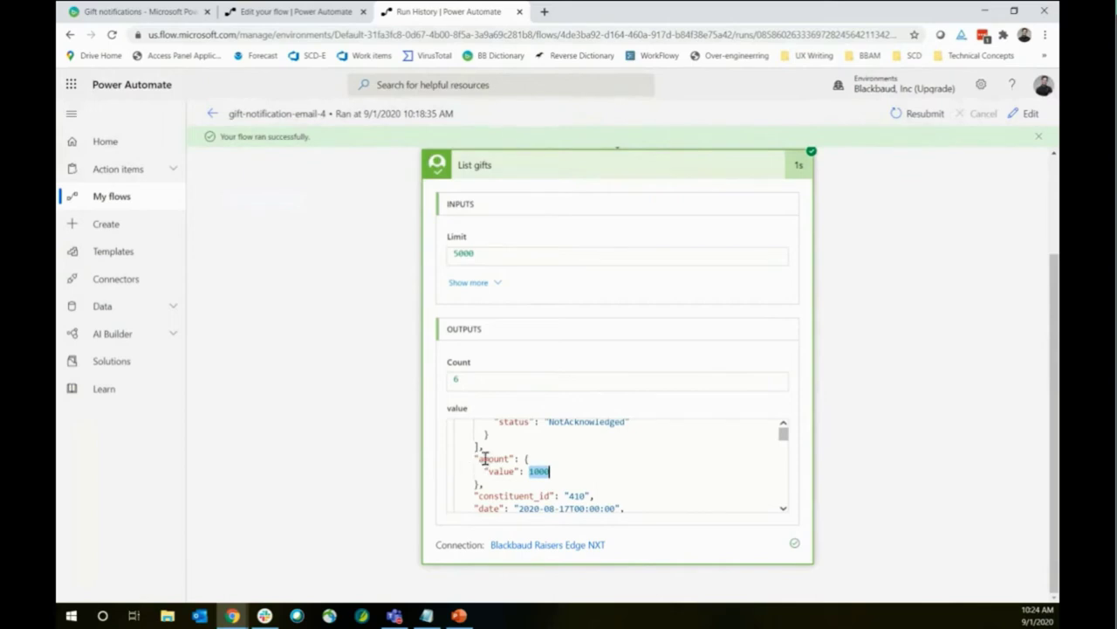
pyautogui.moveTo(526, 459); pyautogui.dragTo(551, 478)
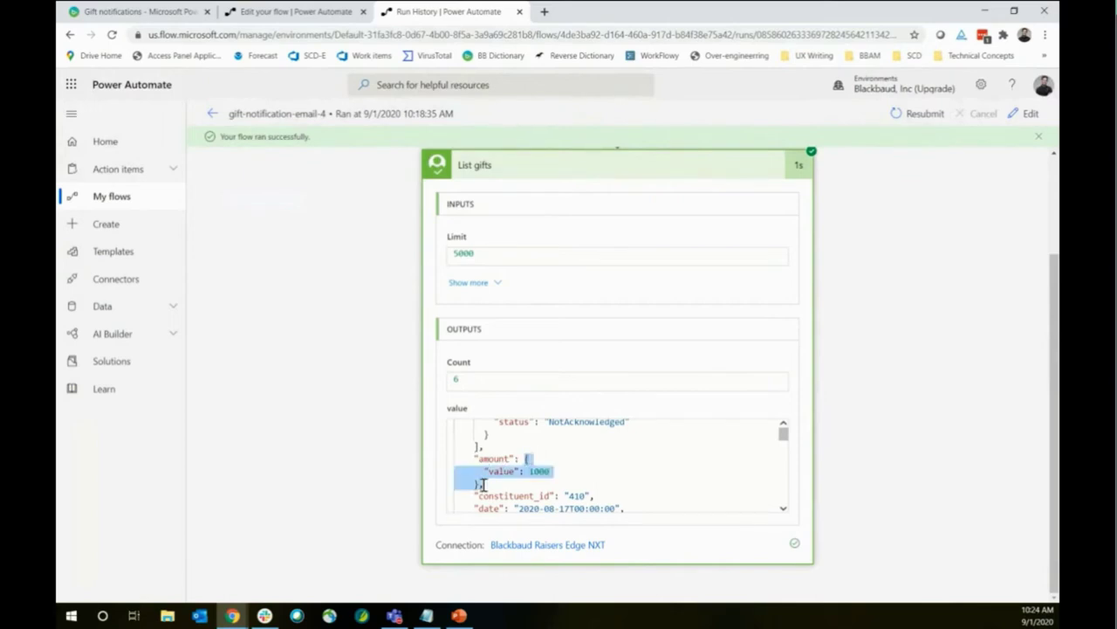
pyautogui.click(550, 479)
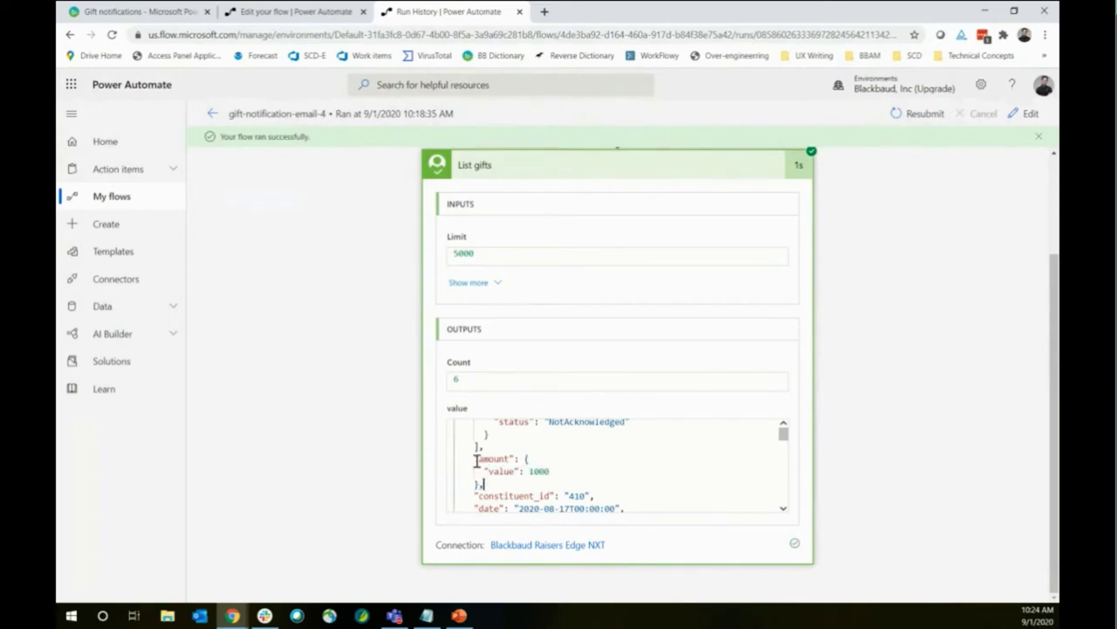
pyautogui.moveTo(474, 458); pyautogui.dragTo(517, 459)
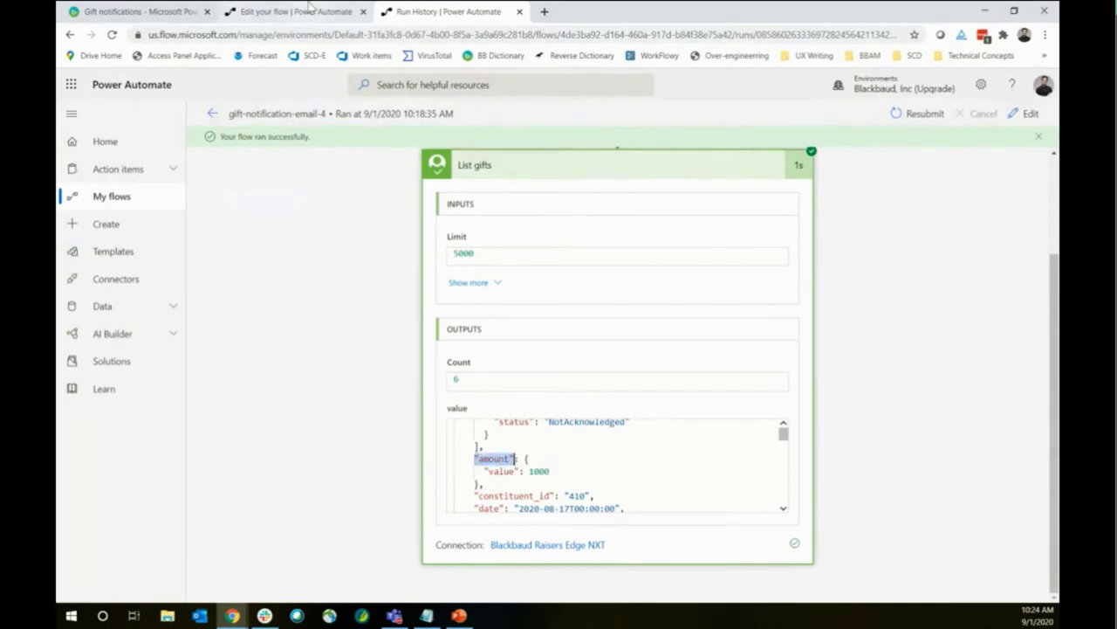
pyautogui.click(288, 11)
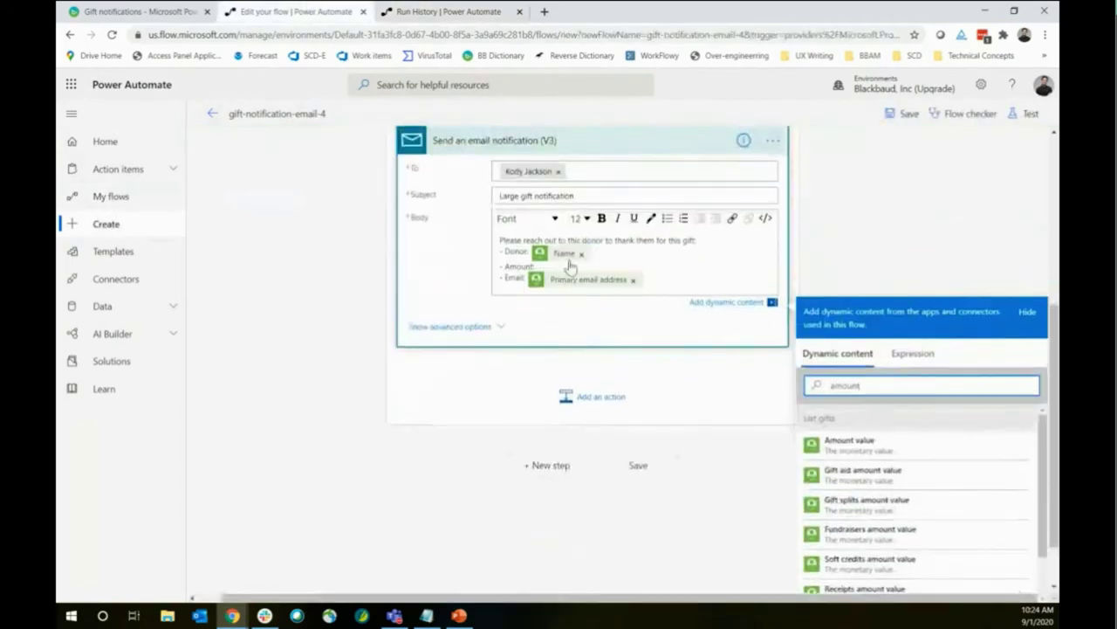
# Insert Amount value after Amount, save the flow, and start a manually triggered test run
pyautogui.click(860, 445)
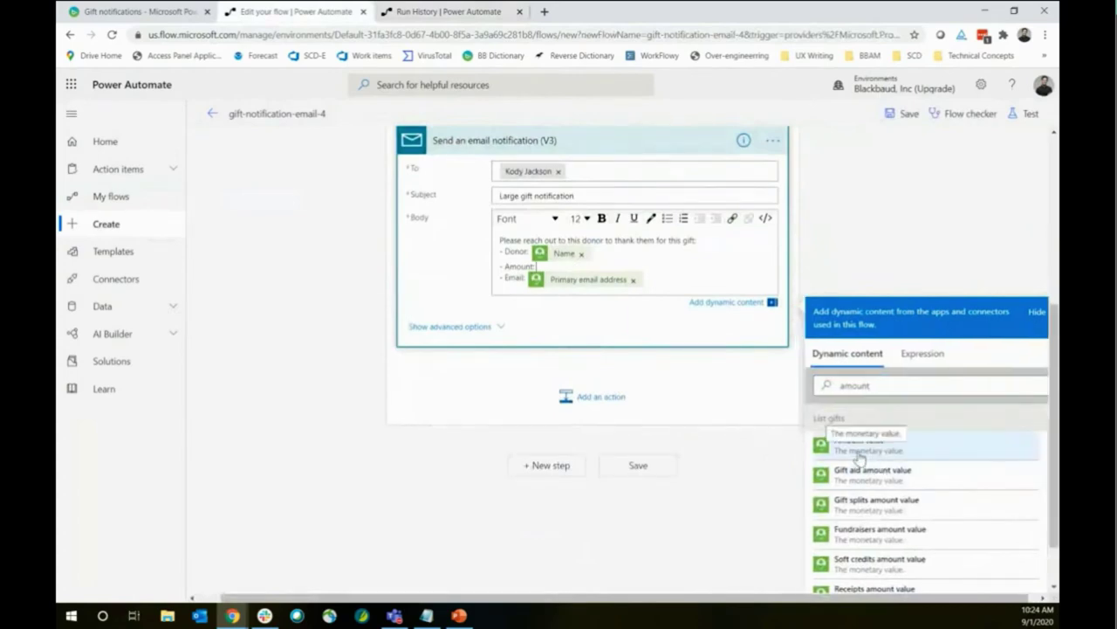
pyautogui.click(977, 261)
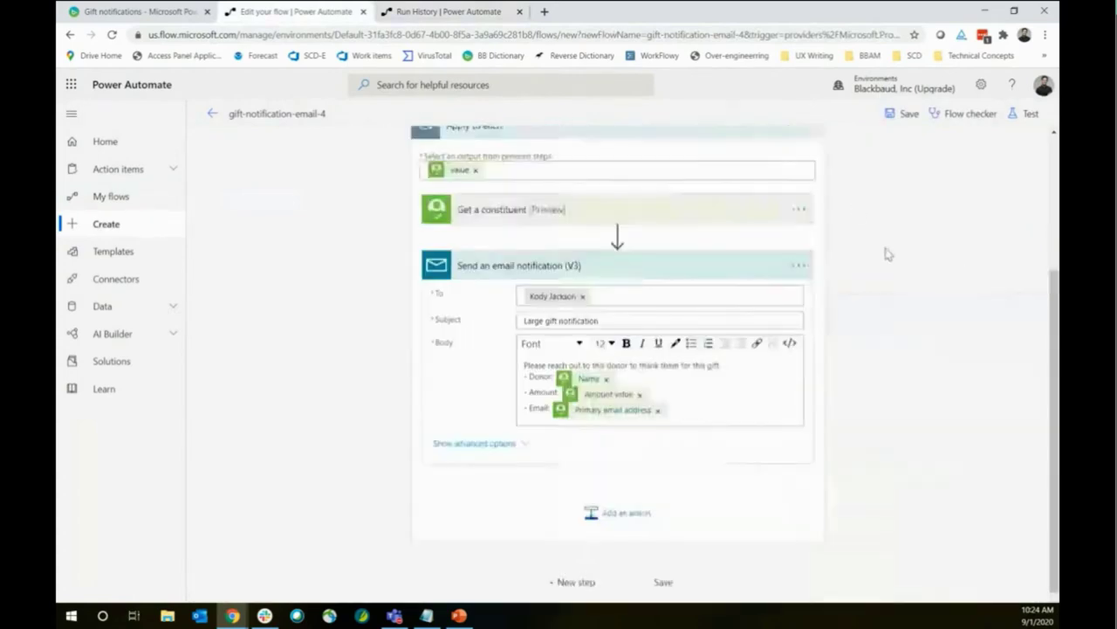
pyautogui.click(905, 121)
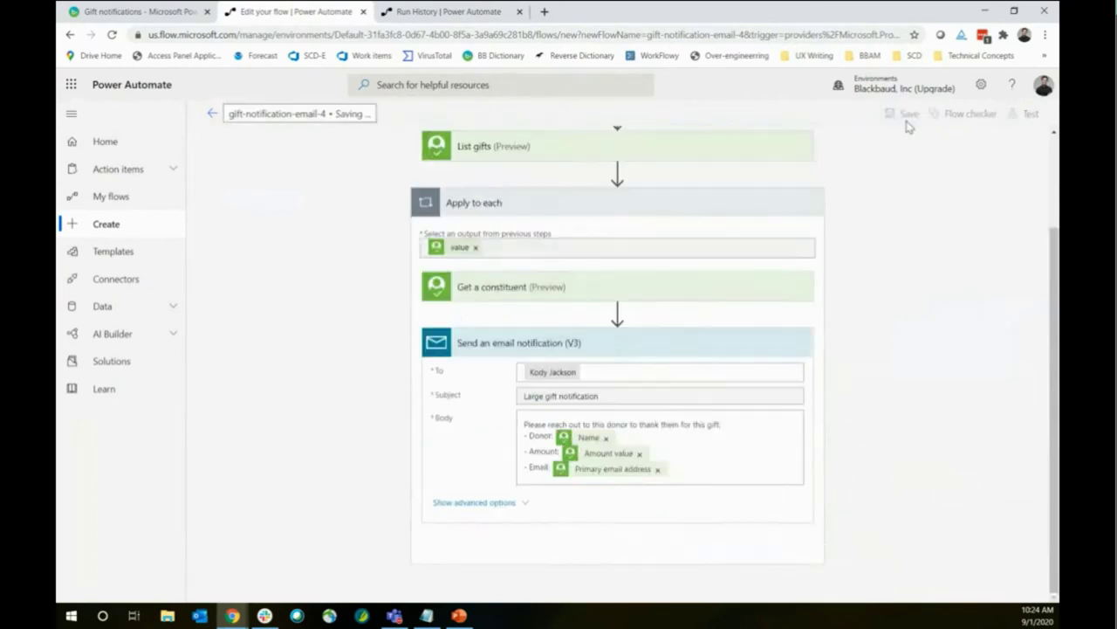
pyautogui.click(1027, 116)
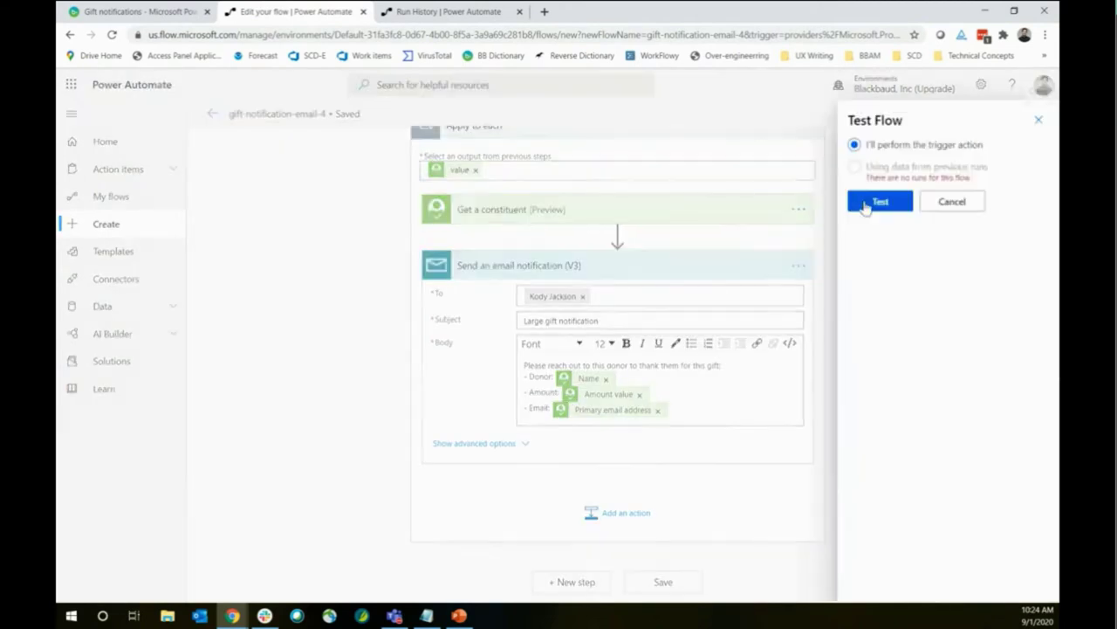
pyautogui.click(866, 204)
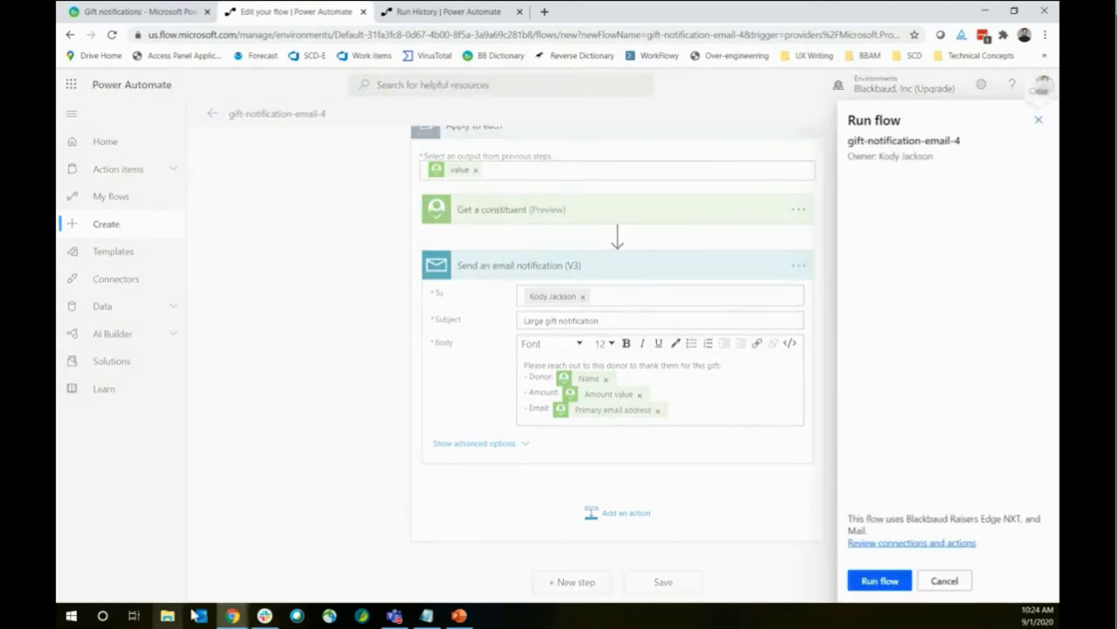
pyautogui.click(865, 581)
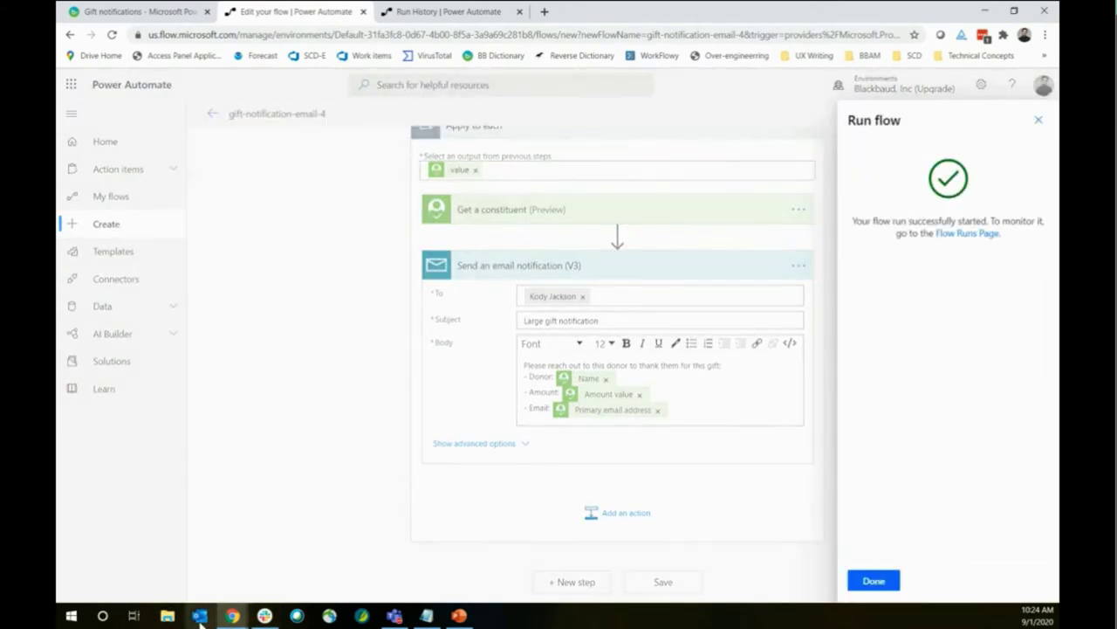
pyautogui.click(874, 580)
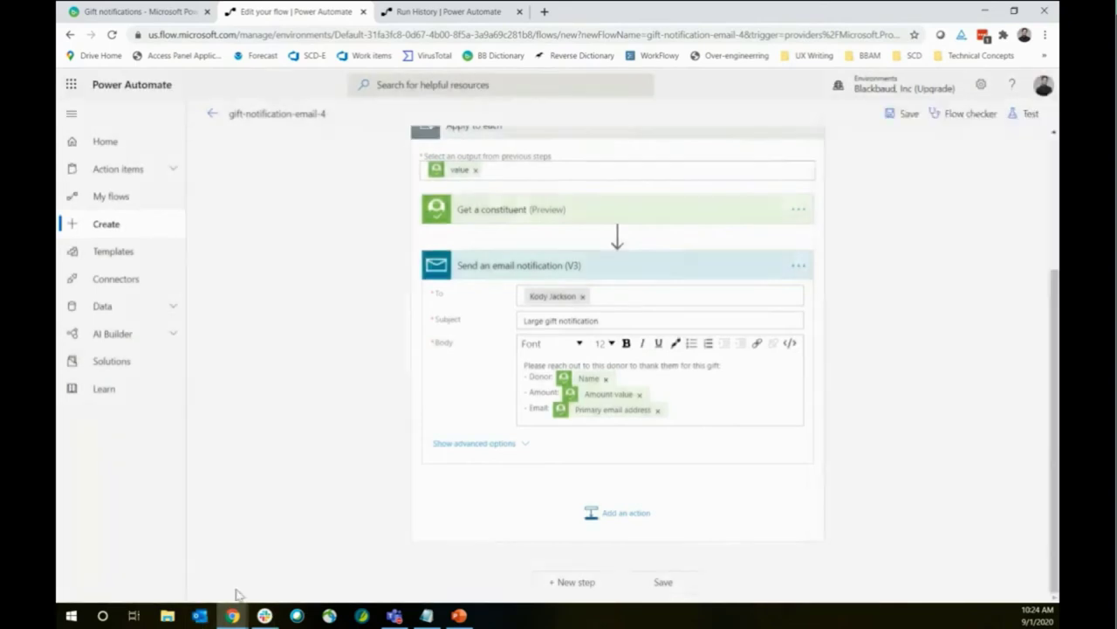
# Check Outlook for new notification emails, then minimize it
pyautogui.click(199, 616)
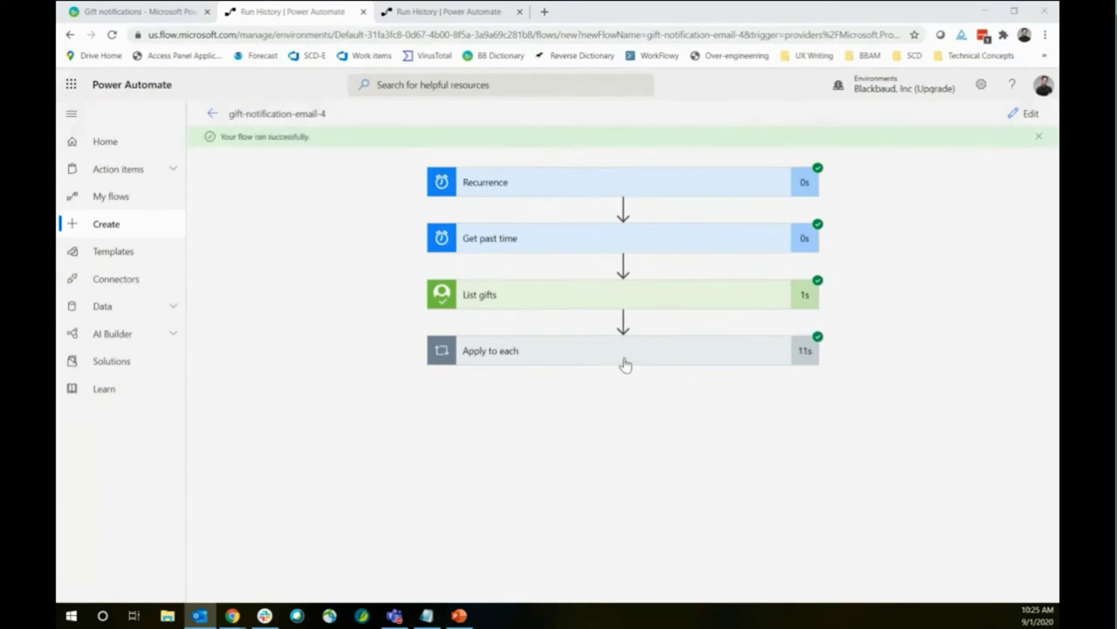
pyautogui.click(199, 616)
pyautogui.moveTo(568, 7); pyautogui.dragTo(1056, 304)
pyautogui.press('super+Down')
# Step through the run's Apply to each iterations up to 5 of 6, then bring Outlook back
pyautogui.click(553, 351)
pyautogui.click(797, 386)
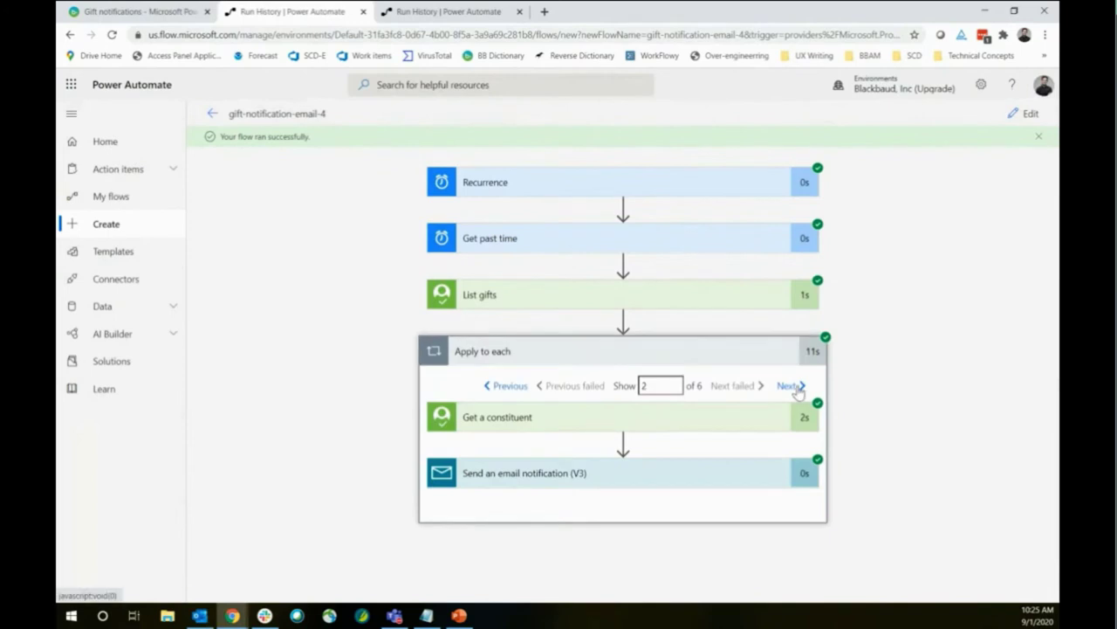
pyautogui.click(791, 389)
pyautogui.click(788, 389)
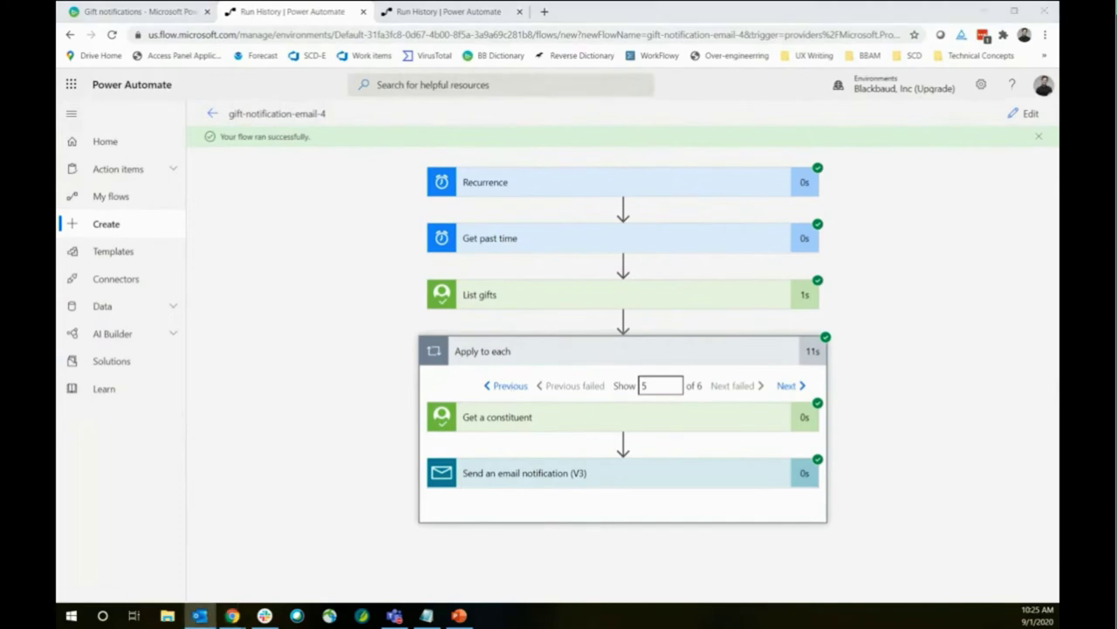
pyautogui.moveTo(1060, 198); pyautogui.dragTo(591, 8)
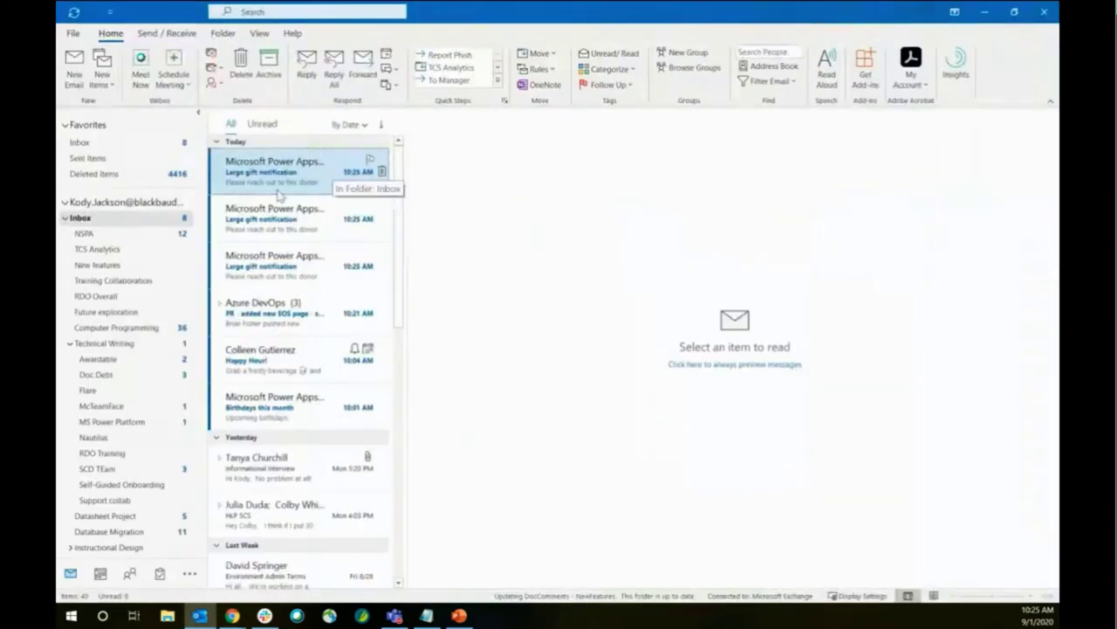
# Read each 'Large gift notification' email's donor, amount and email, then minimize Outlook
pyautogui.click(284, 229)
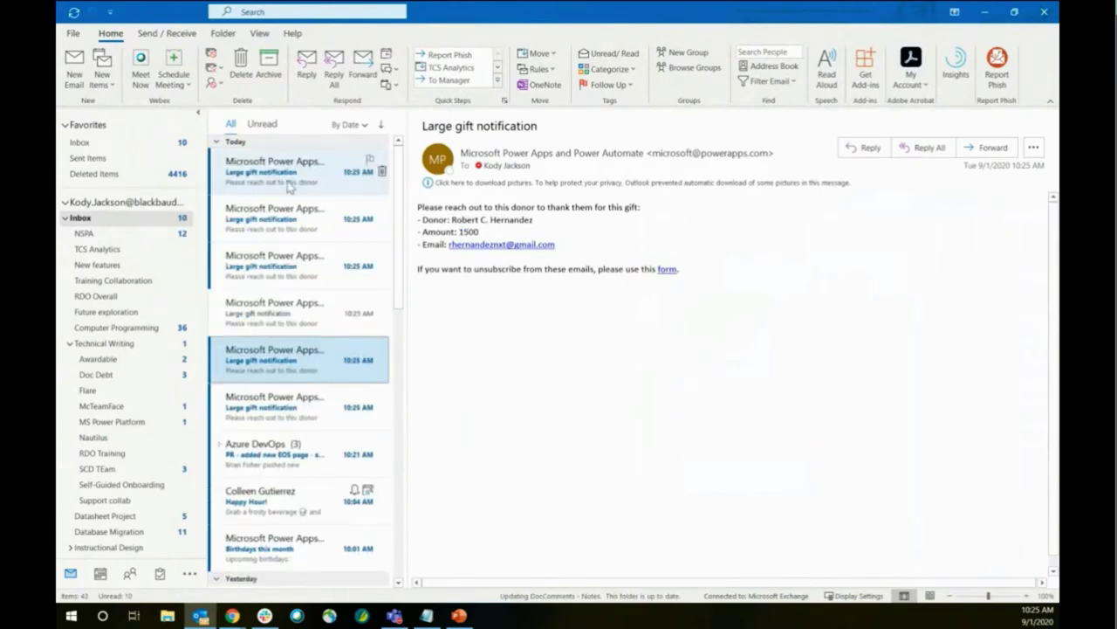
pyautogui.click(280, 278)
pyautogui.click(281, 223)
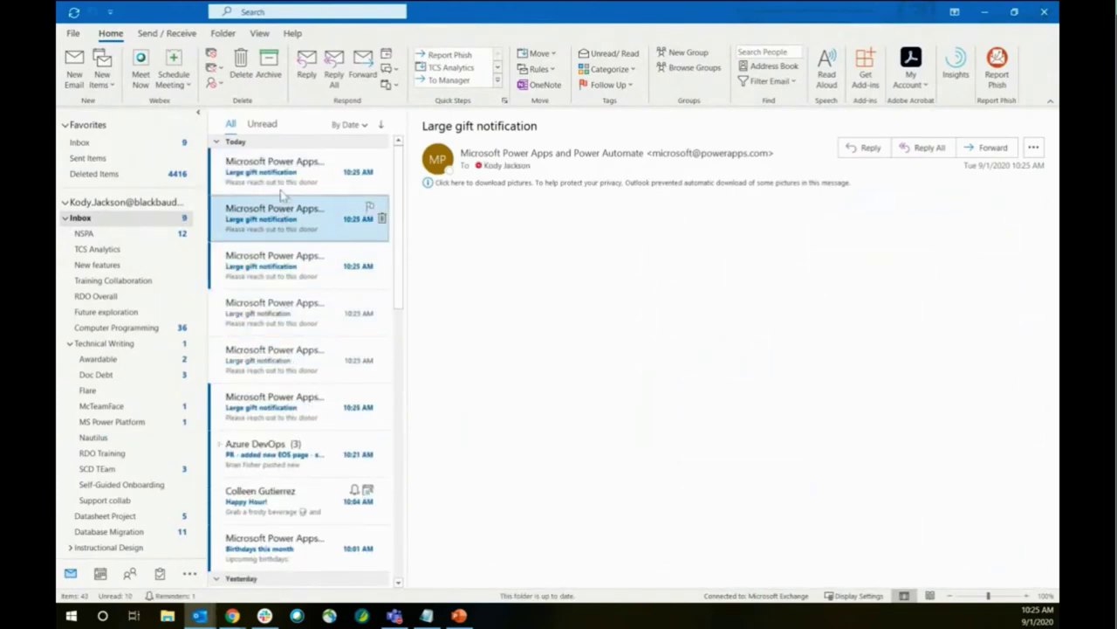
pyautogui.click(284, 175)
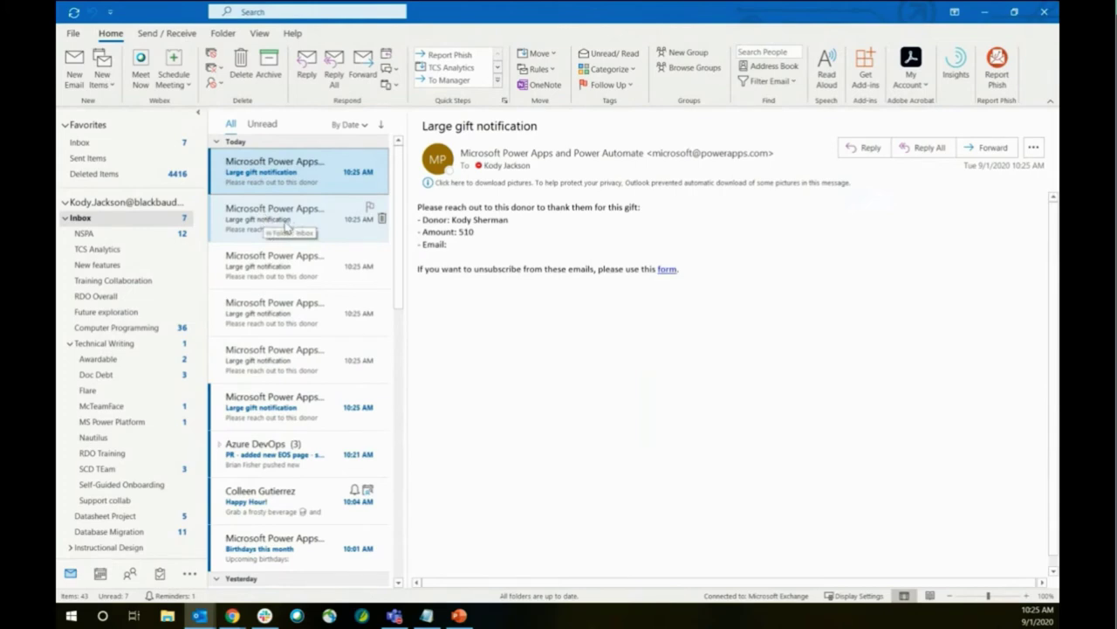
pyautogui.click(288, 223)
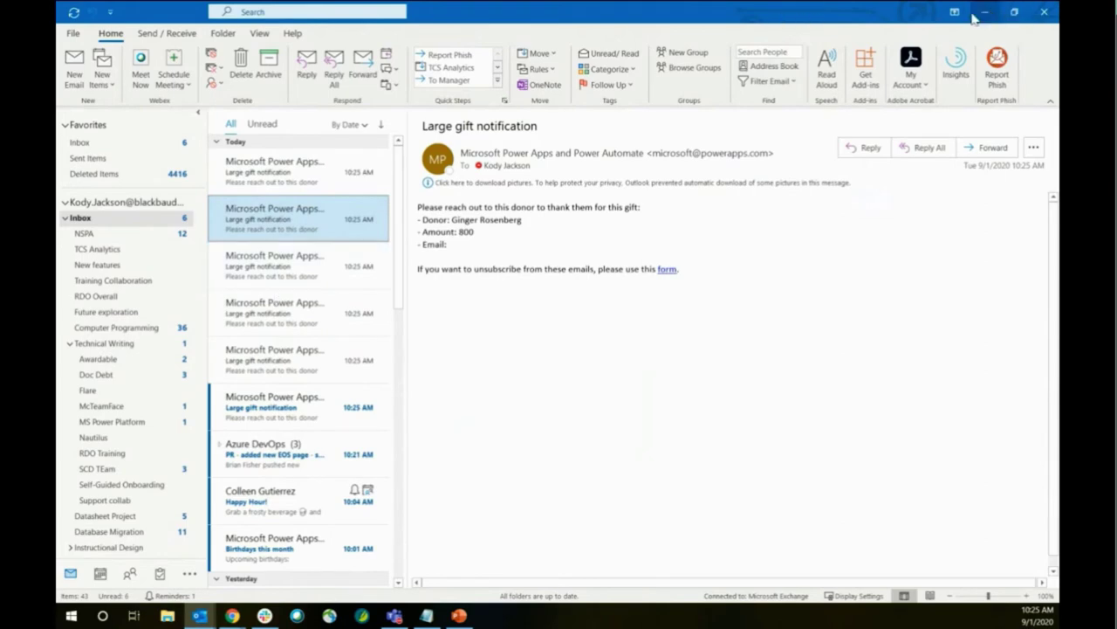
pyautogui.click(982, 12)
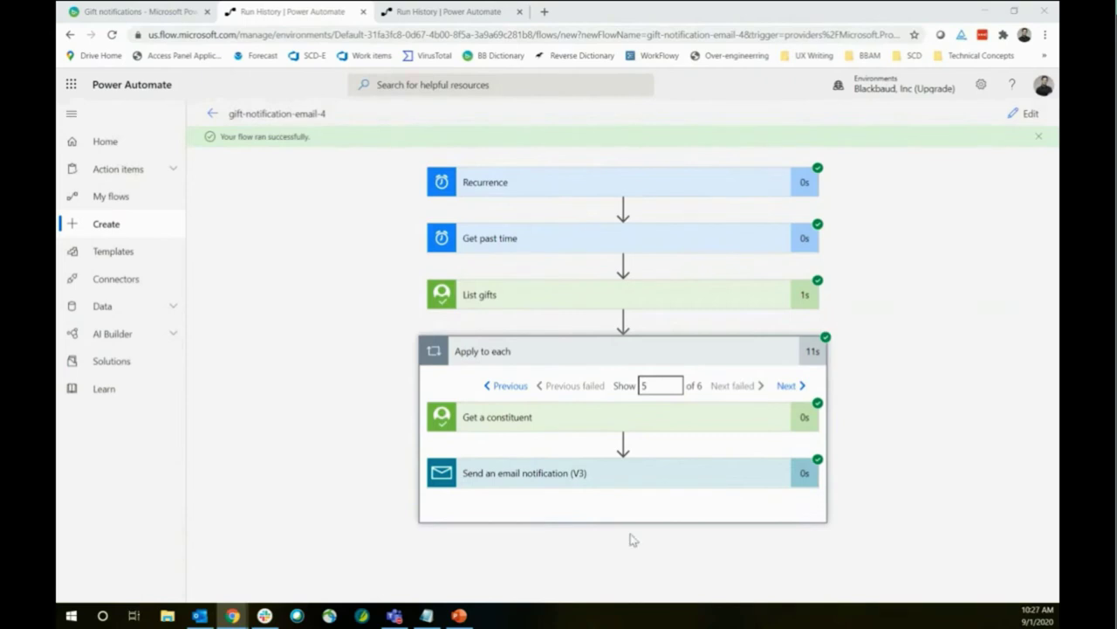
pyautogui.moveTo(454, 618)
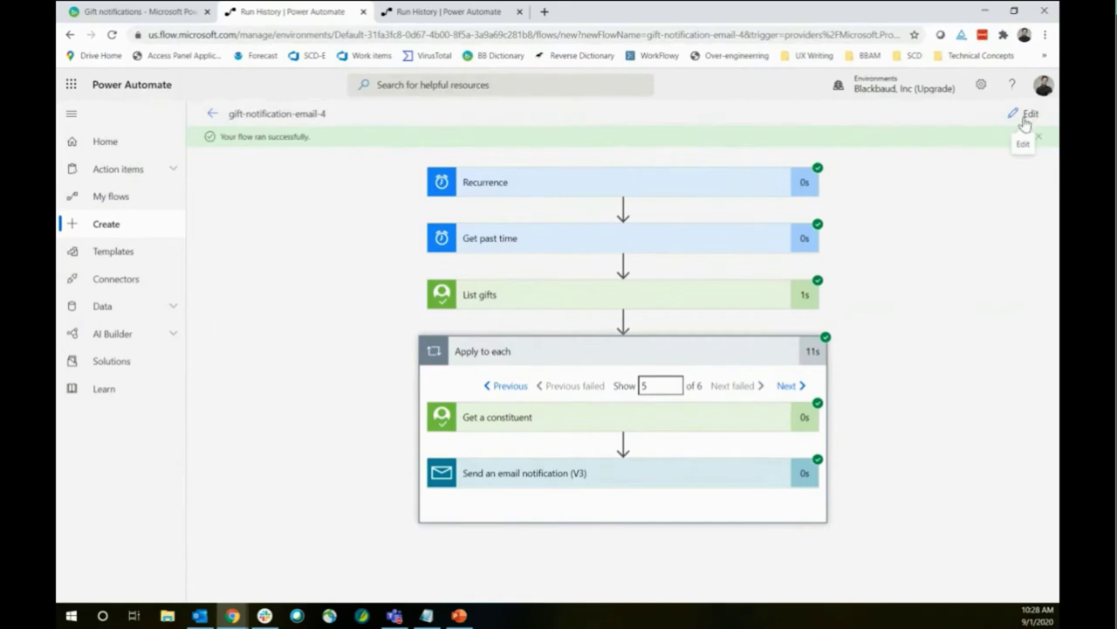
# Reopen gift-notification-email-4 for editing and scroll to the Send an email notification (V3) step
pyautogui.click(1024, 127)
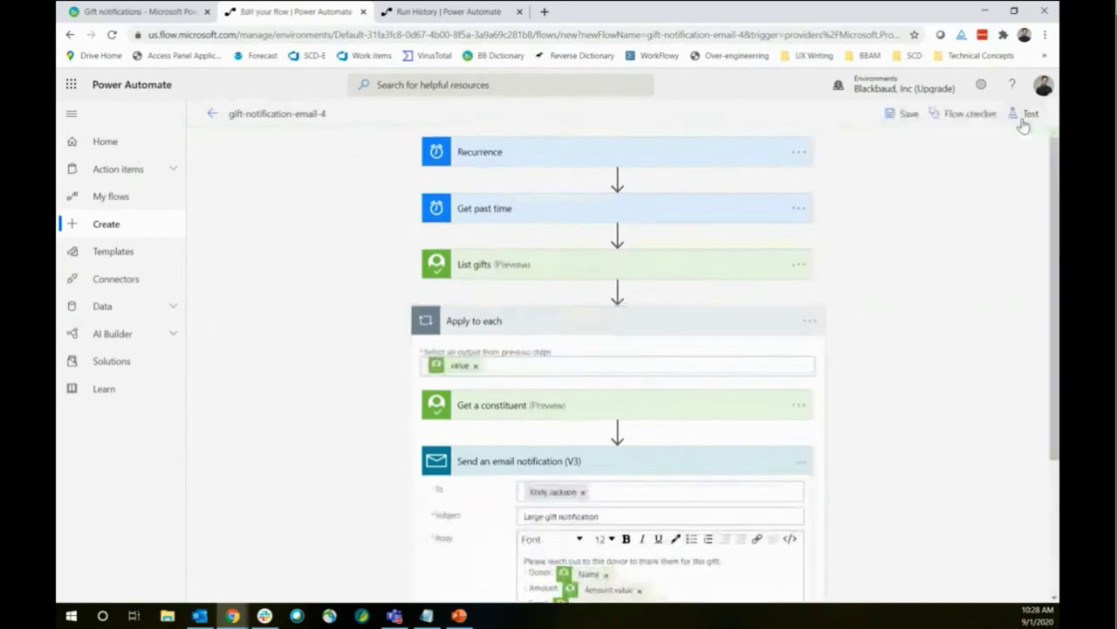
pyautogui.scroll(-3, 932, 296)
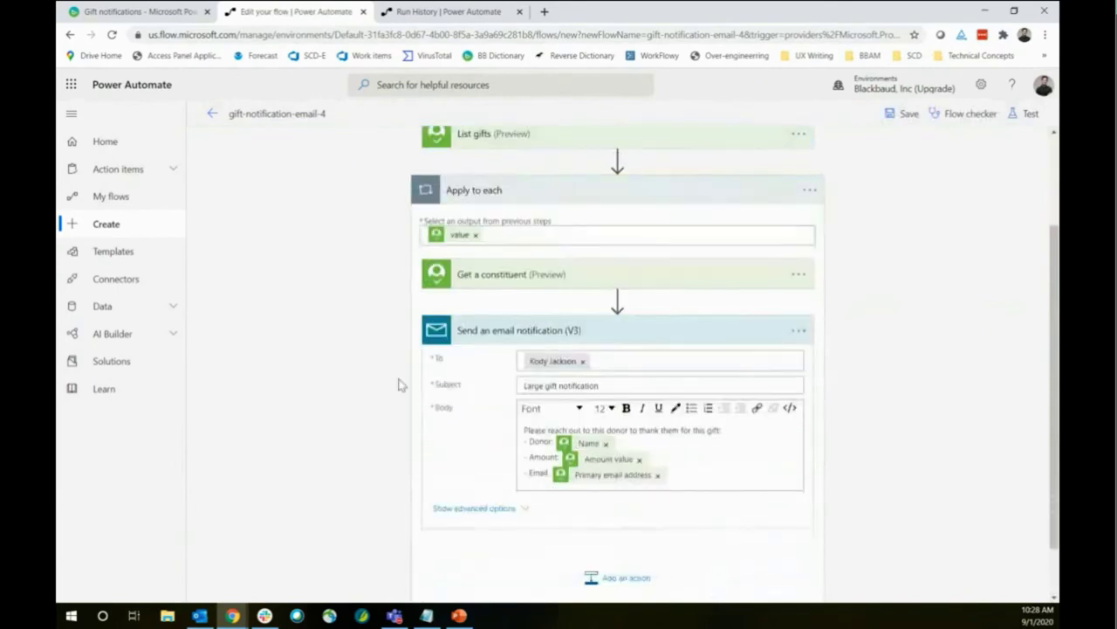
pyautogui.scroll(3, 393, 379)
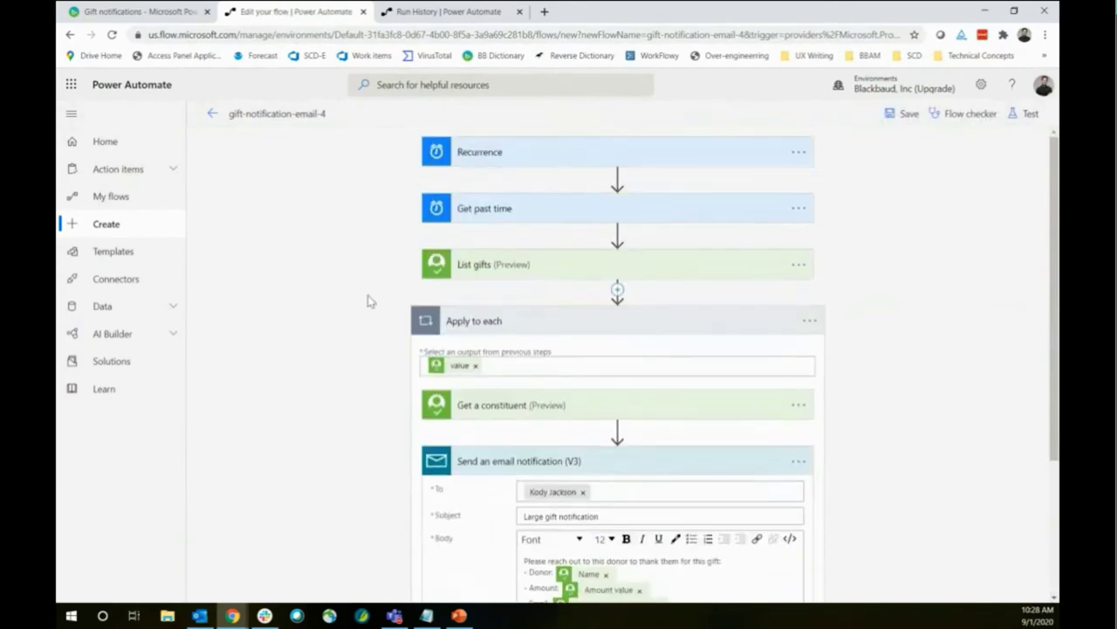
pyautogui.scroll(-1, 363, 298)
pyautogui.scroll(-1, 364, 298)
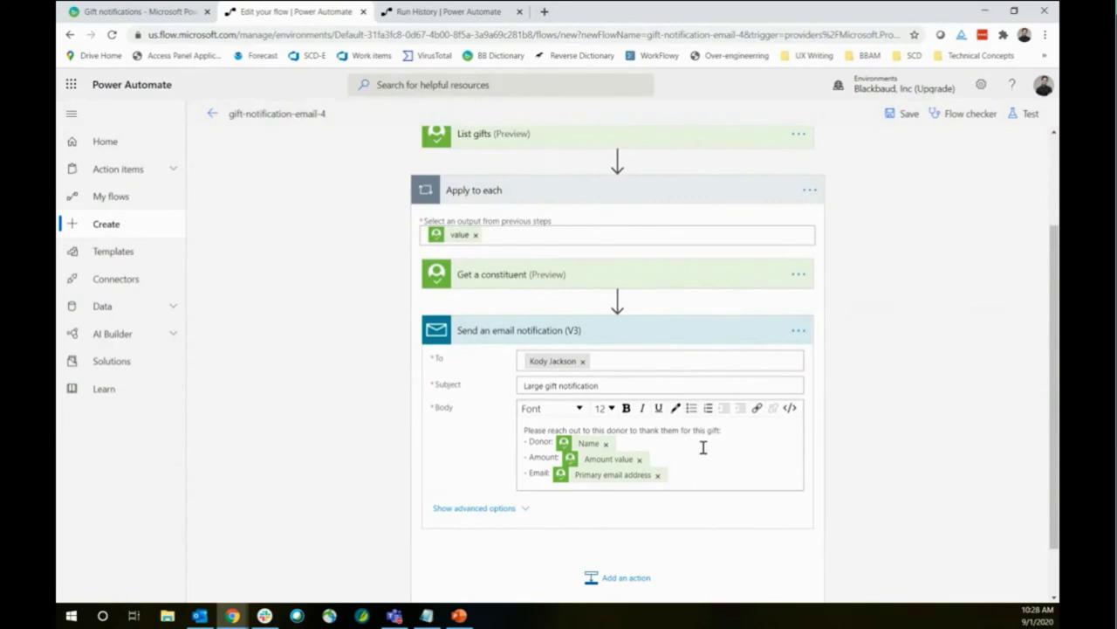
# Go to renxt.blackbaud.com in a new tab, switch environment, and open a recent constituent
pyautogui.click(545, 11)
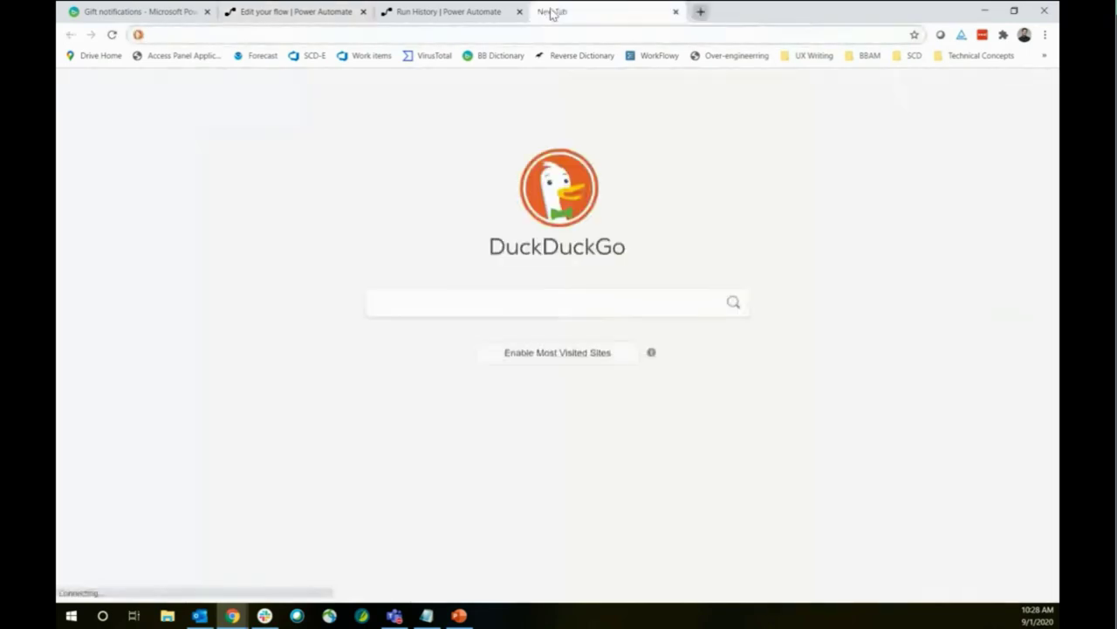
pyautogui.write('renxt.blackbaud.com')
pyautogui.press('Return')
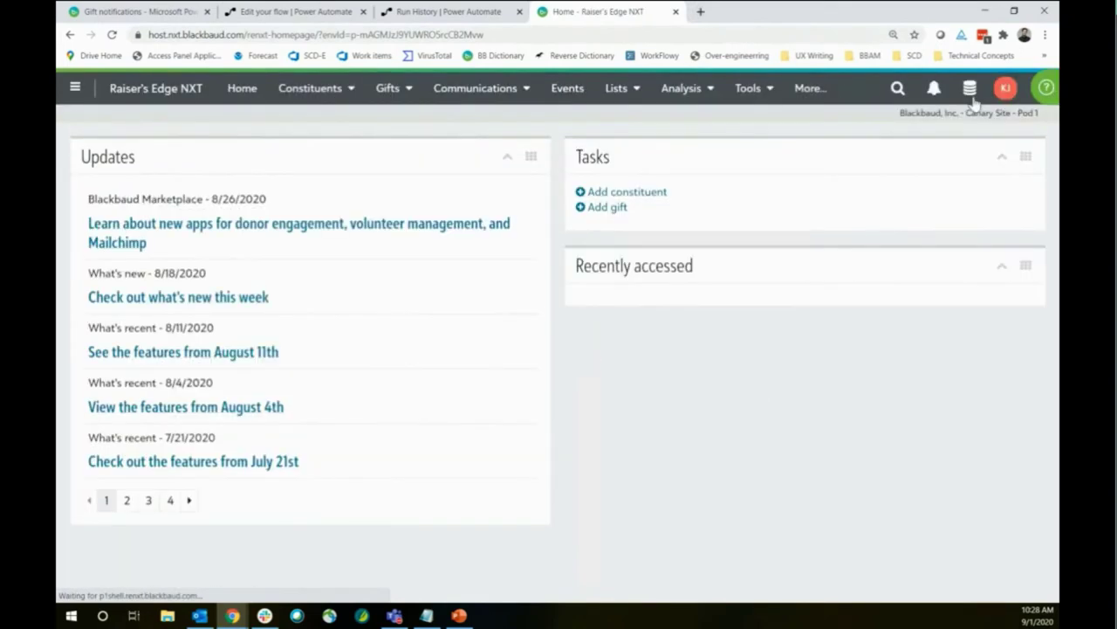
pyautogui.click(970, 88)
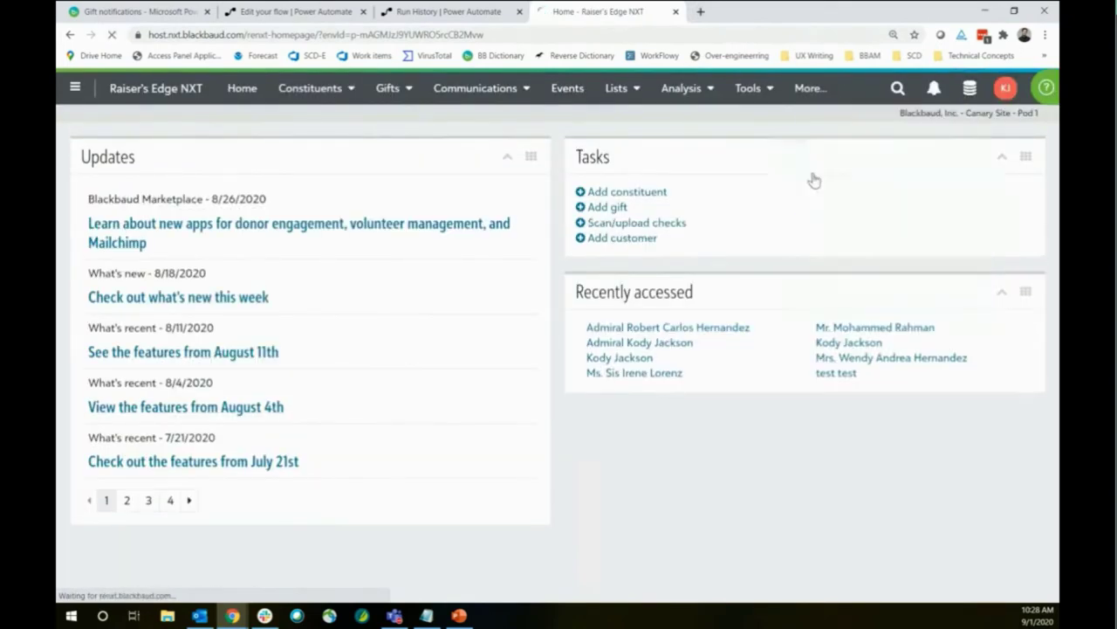
pyautogui.click(811, 179)
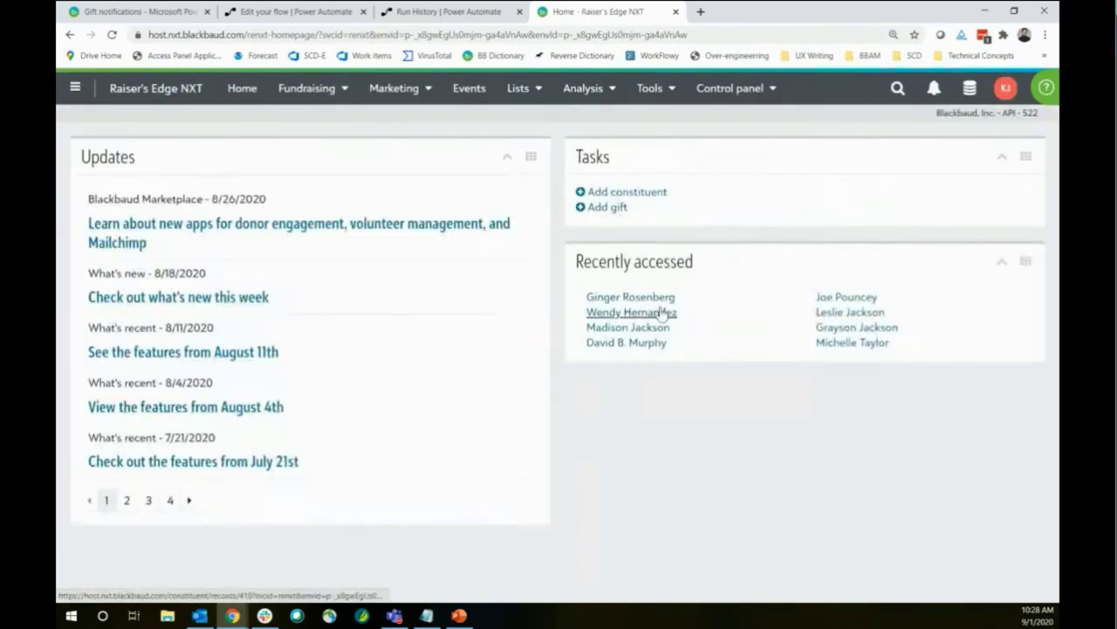
pyautogui.click(664, 313)
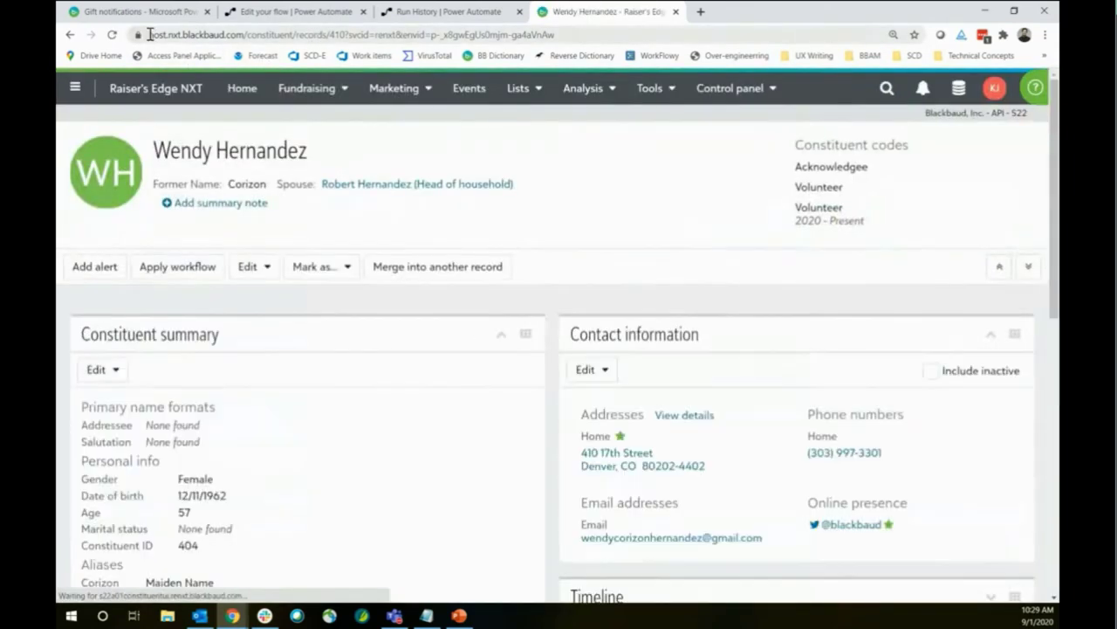
# Compare the record number 410 in the URL with the Constituent ID 404
pyautogui.moveTo(150, 34); pyautogui.dragTo(362, 34)
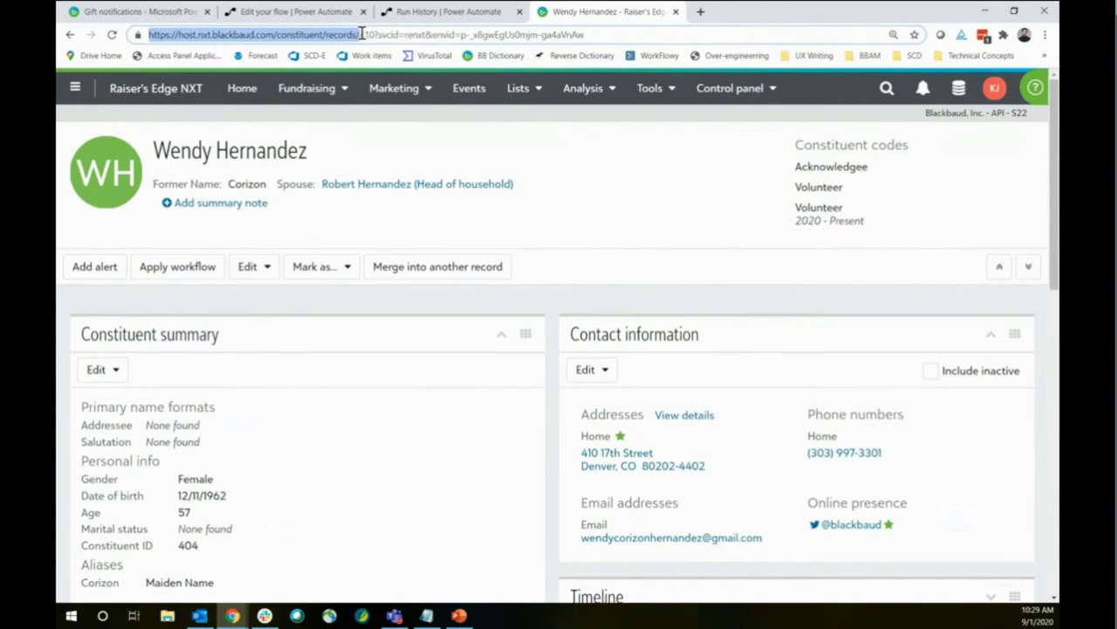
pyautogui.click(362, 34)
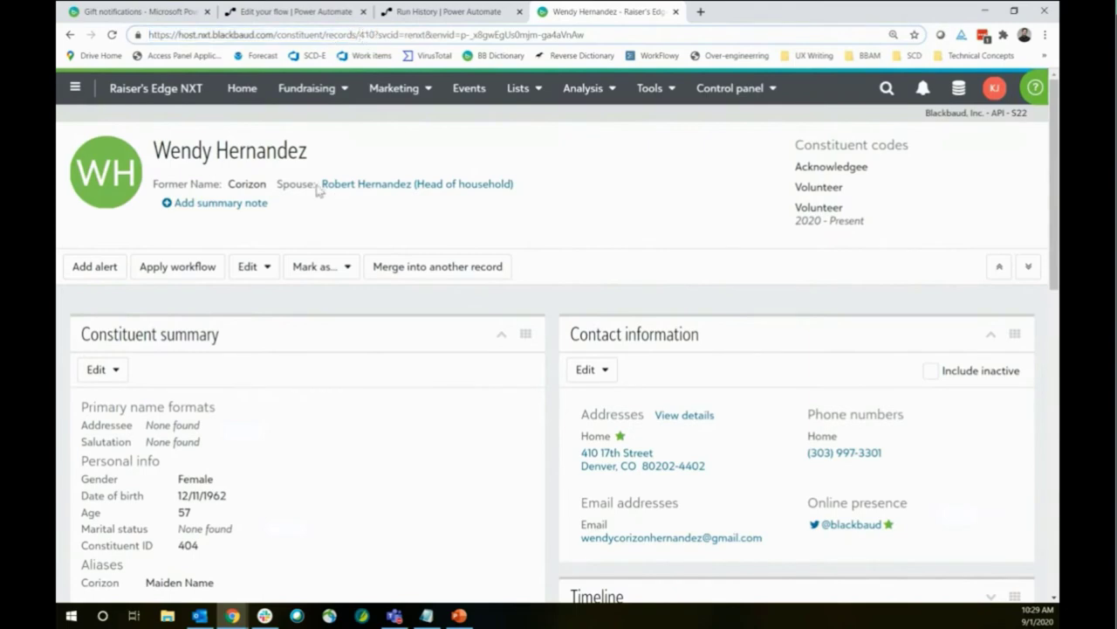
pyautogui.scroll(-2, 318, 190)
pyautogui.scroll(-1, 319, 190)
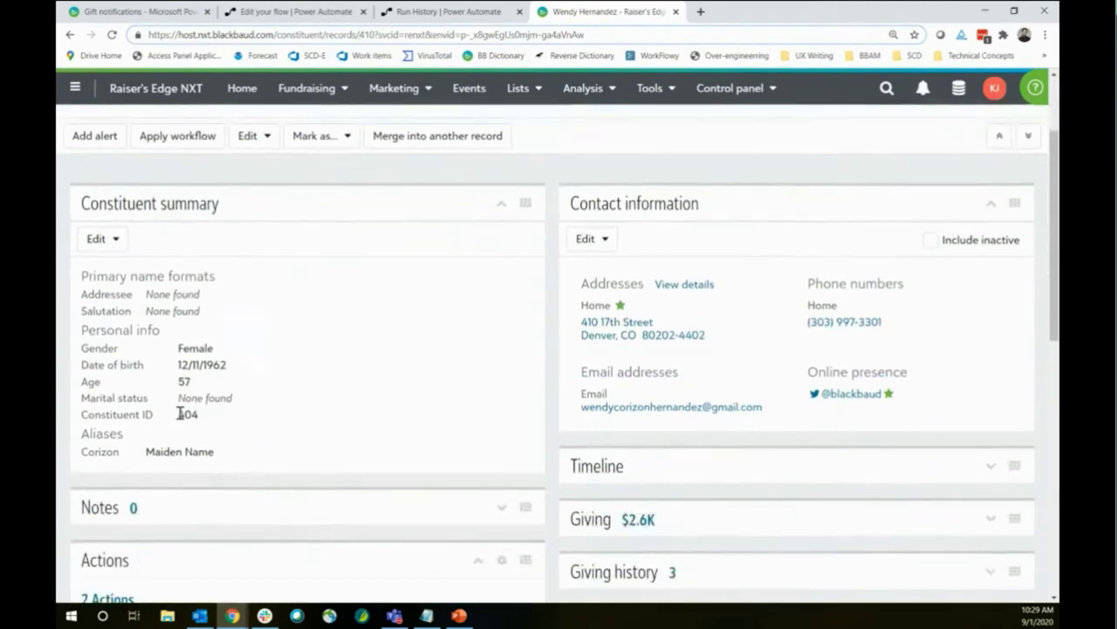
pyautogui.moveTo(179, 412); pyautogui.dragTo(201, 419)
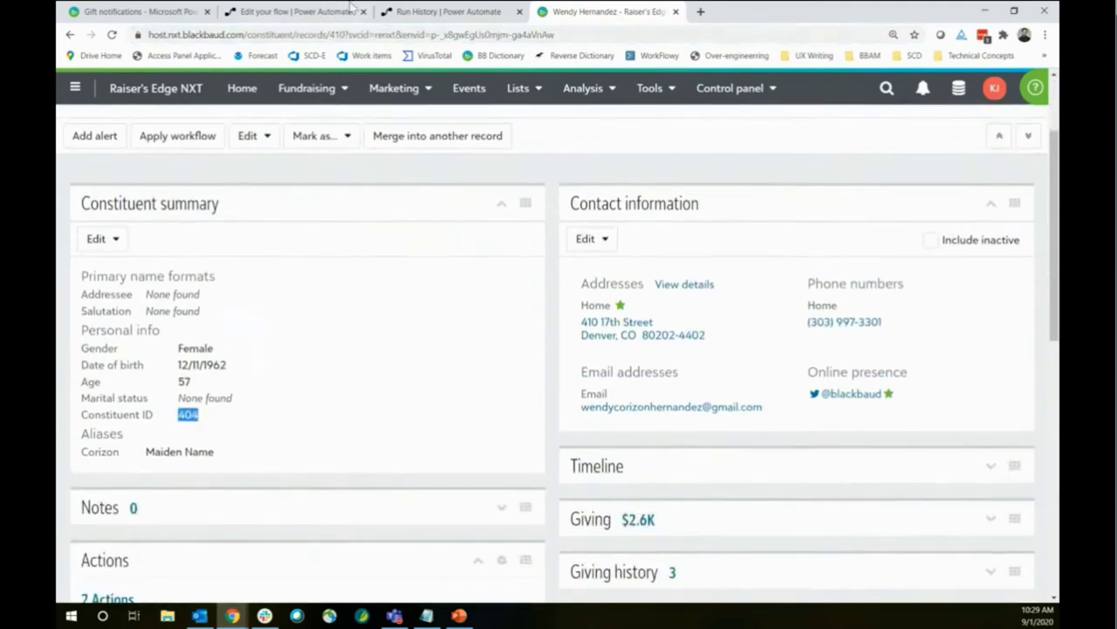
pyautogui.doubleClick(338, 34)
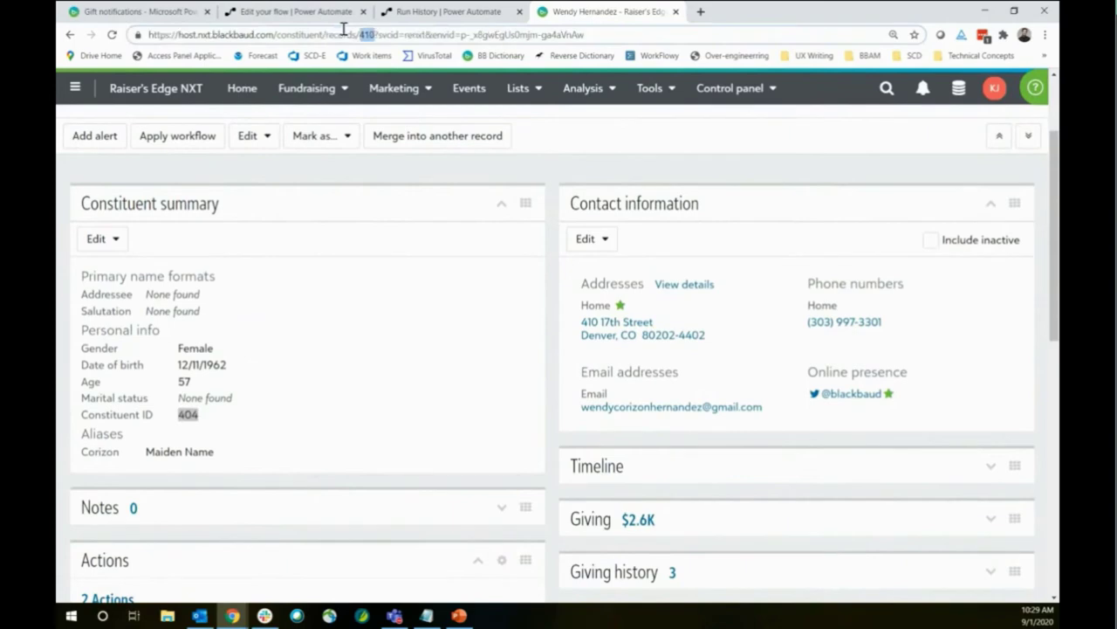
# Re-highlight the Constituent ID label and the URL's 410 to show they differ
pyautogui.click(212, 412)
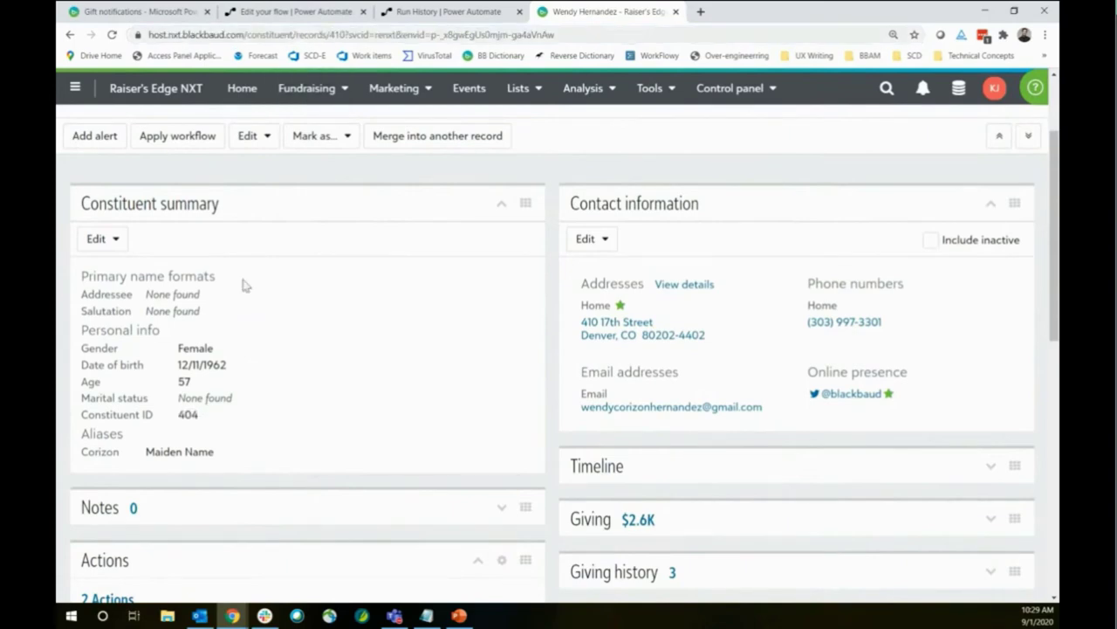
pyautogui.doubleClick(337, 34)
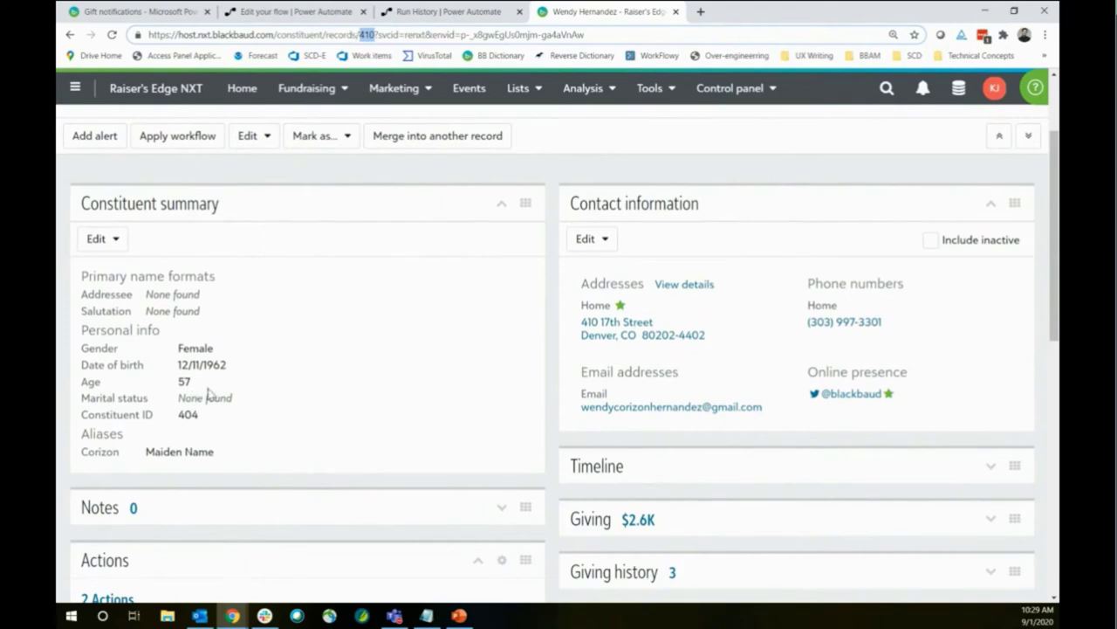
pyautogui.moveTo(81, 415); pyautogui.dragTo(152, 417)
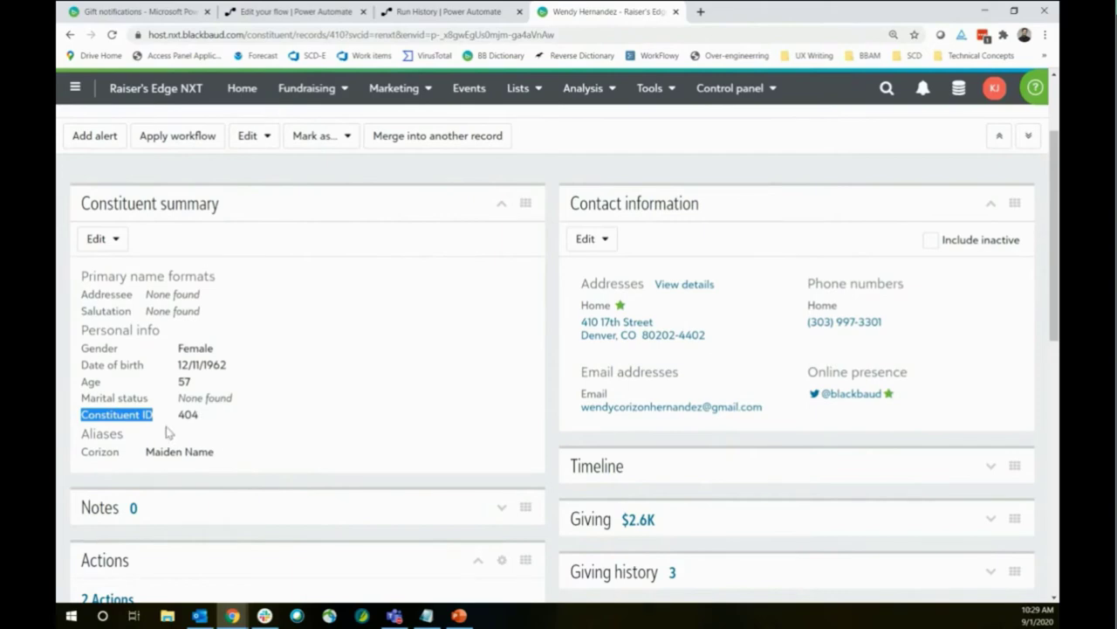
pyautogui.click(87, 417)
pyautogui.moveTo(82, 416); pyautogui.dragTo(156, 414)
pyautogui.click(332, 34)
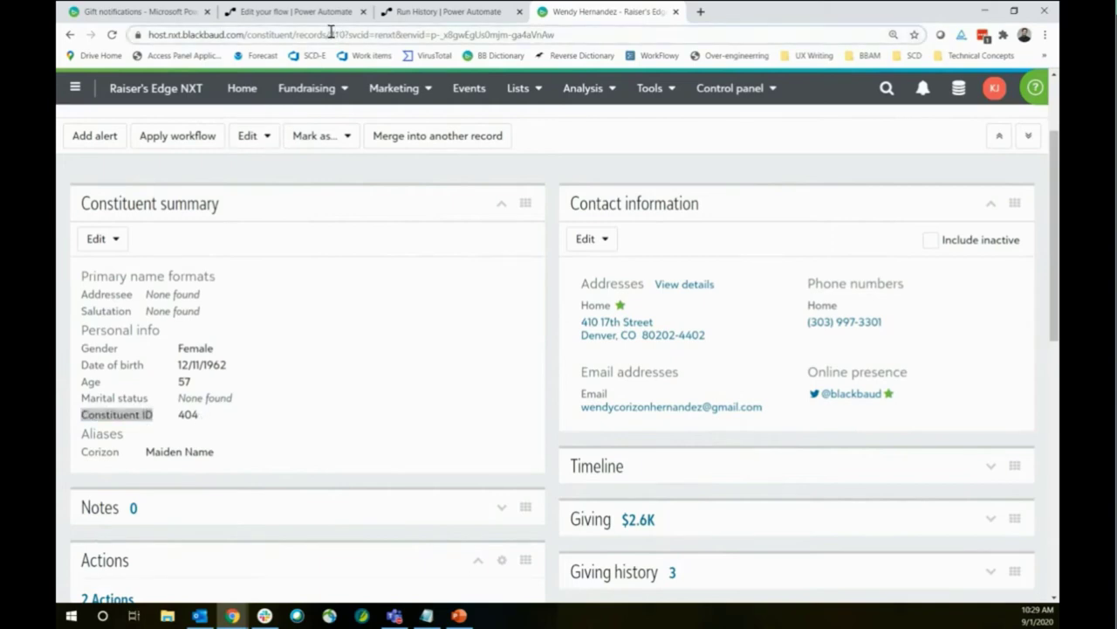
pyautogui.moveTo(359, 35); pyautogui.dragTo(376, 37)
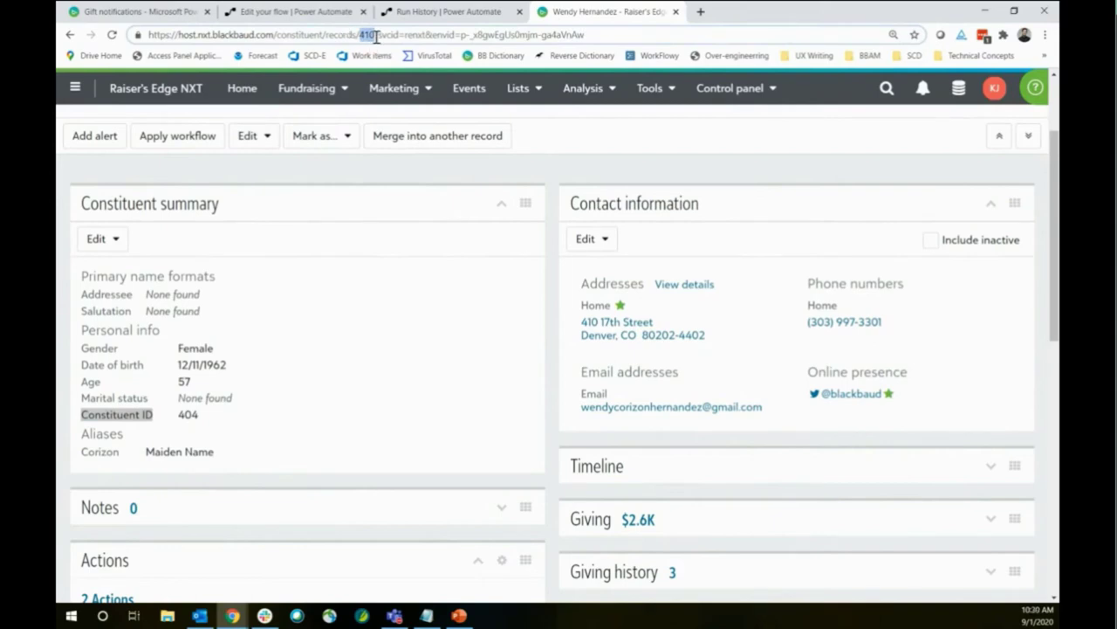
pyautogui.click(150, 416)
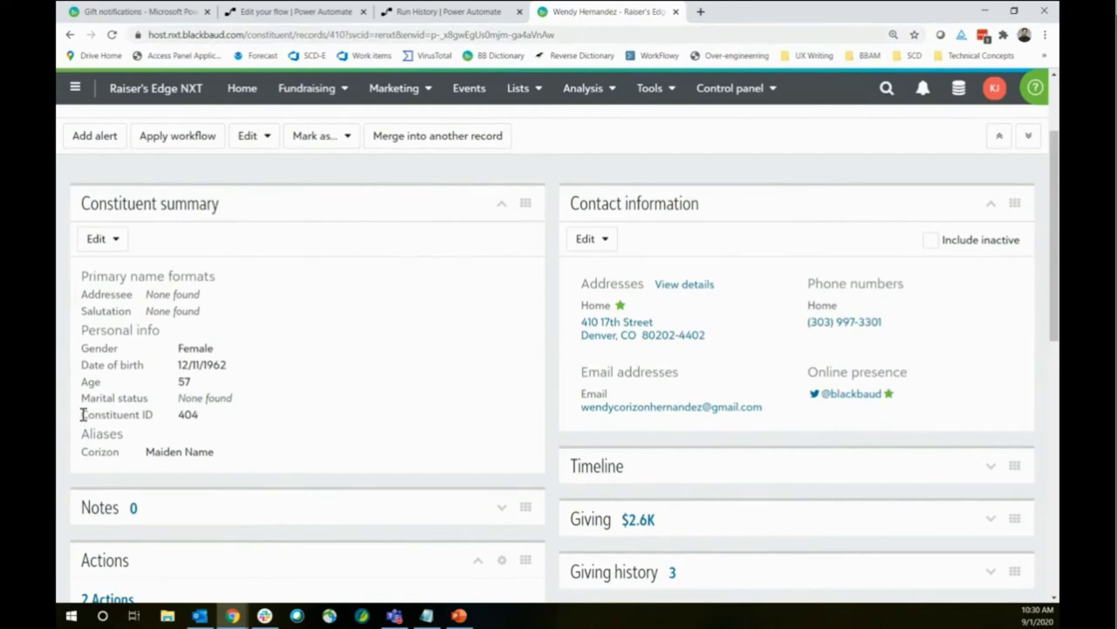
pyautogui.click(316, 417)
# Select the record URL up to the records path and return to the Edit your flow tab
pyautogui.click(155, 35)
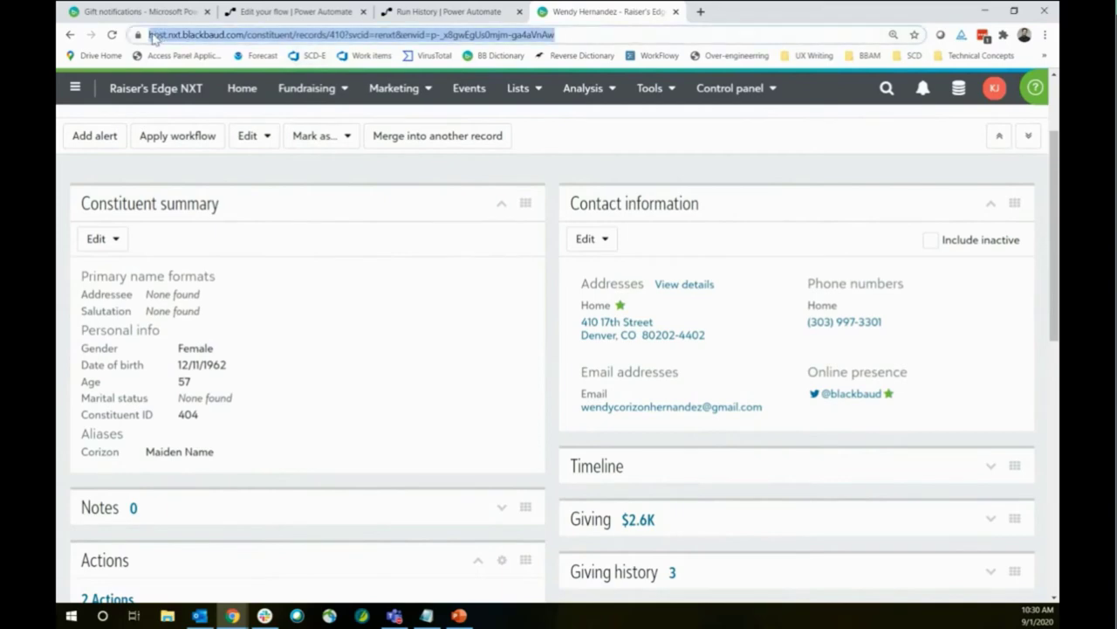
pyautogui.click(153, 35)
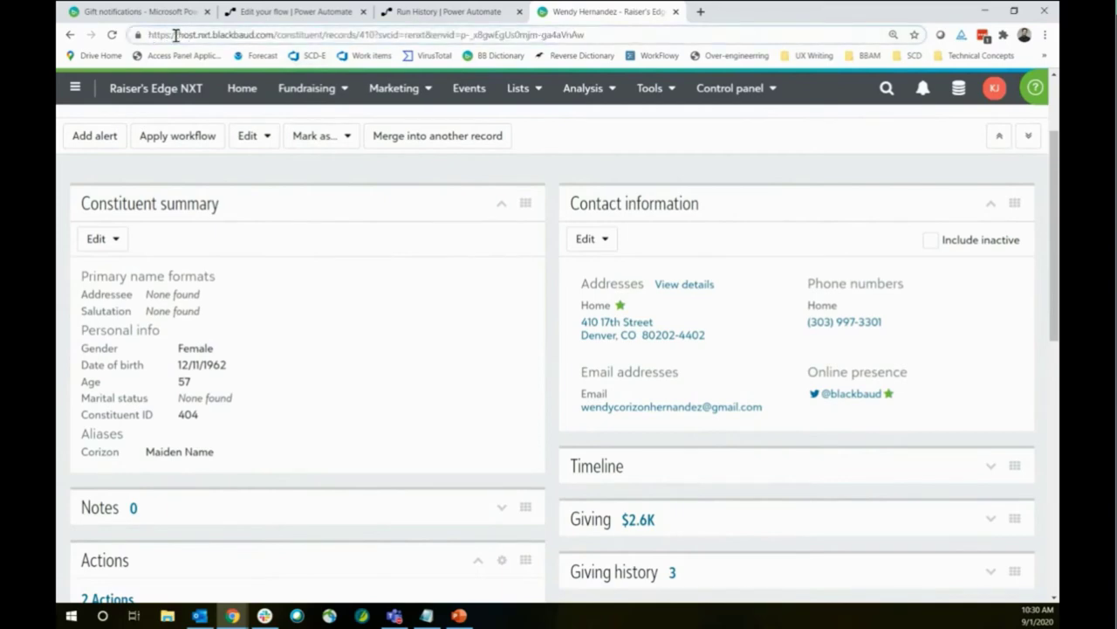
pyautogui.moveTo(149, 35); pyautogui.dragTo(354, 40)
pyautogui.hotkey('ctrl', 'c')
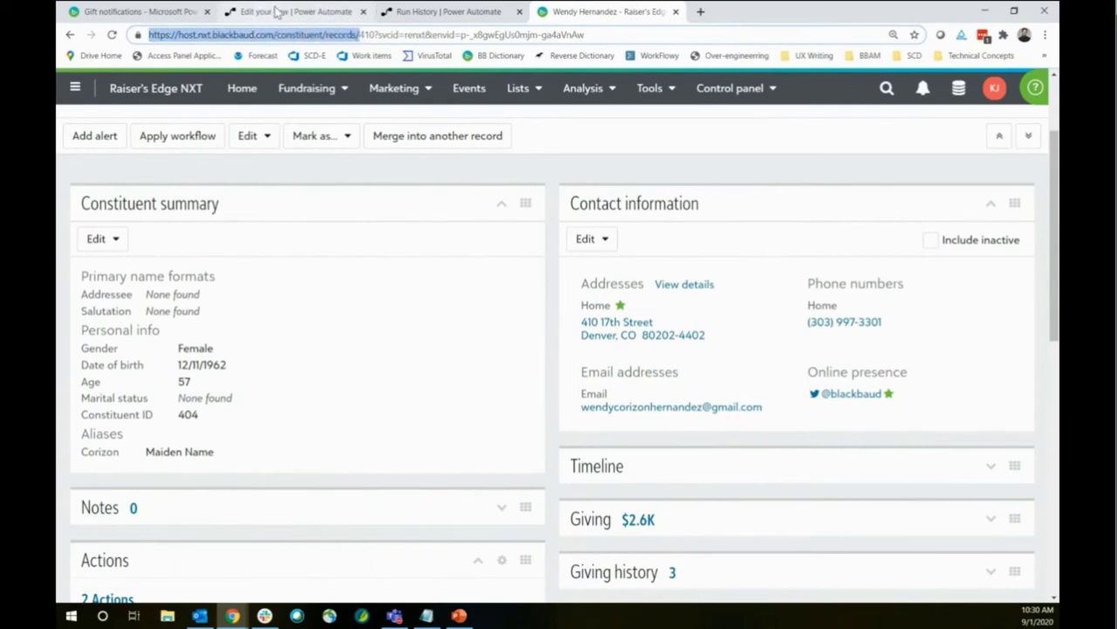
pyautogui.click(275, 13)
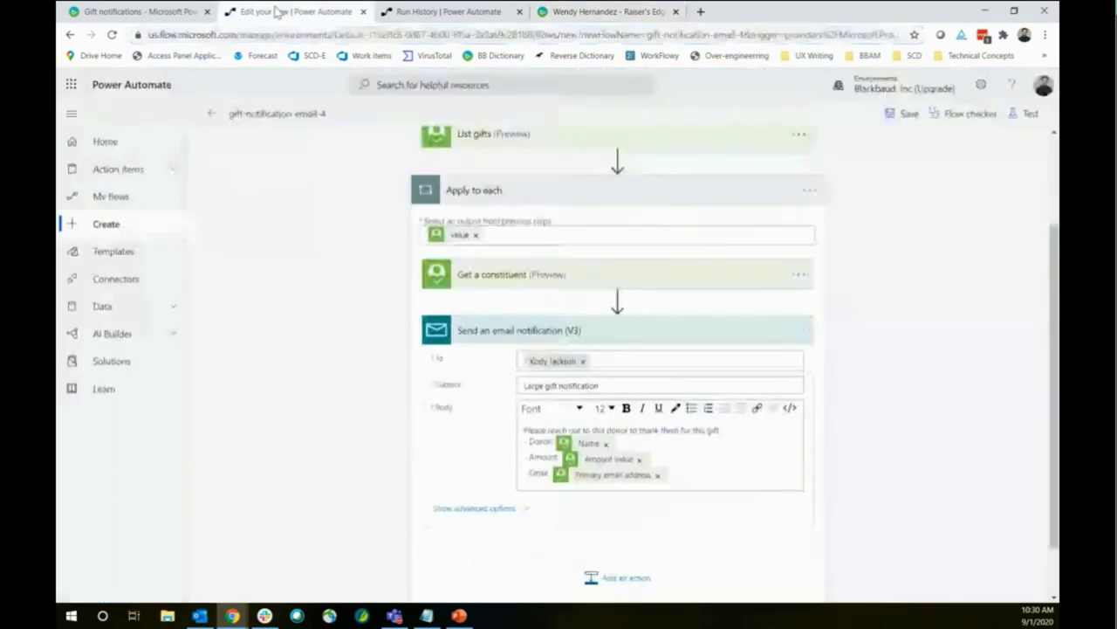
# In the Body's code view, start a link before Name with <a href=" and the pasted records URL
pyautogui.click(557, 441)
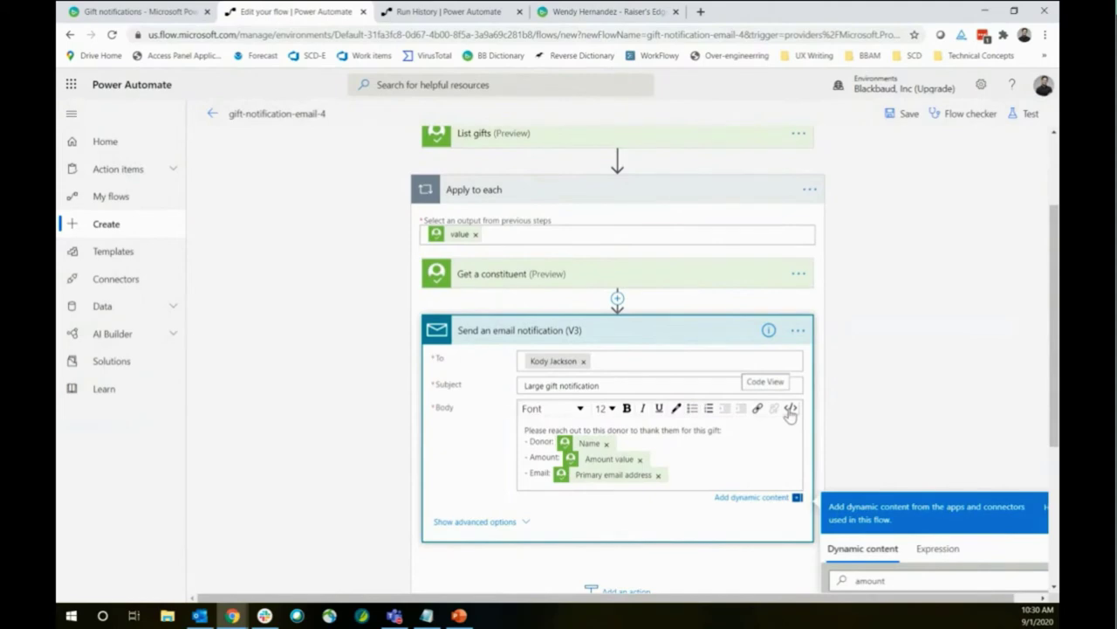
pyautogui.click(790, 409)
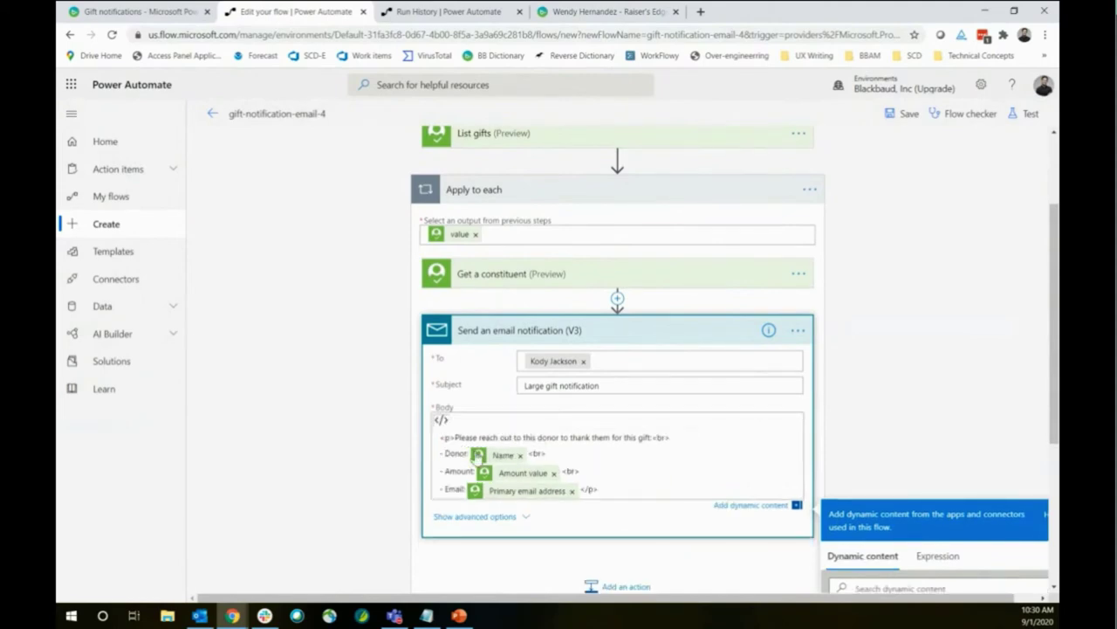
pyautogui.click(470, 453)
pyautogui.write('<a href=')
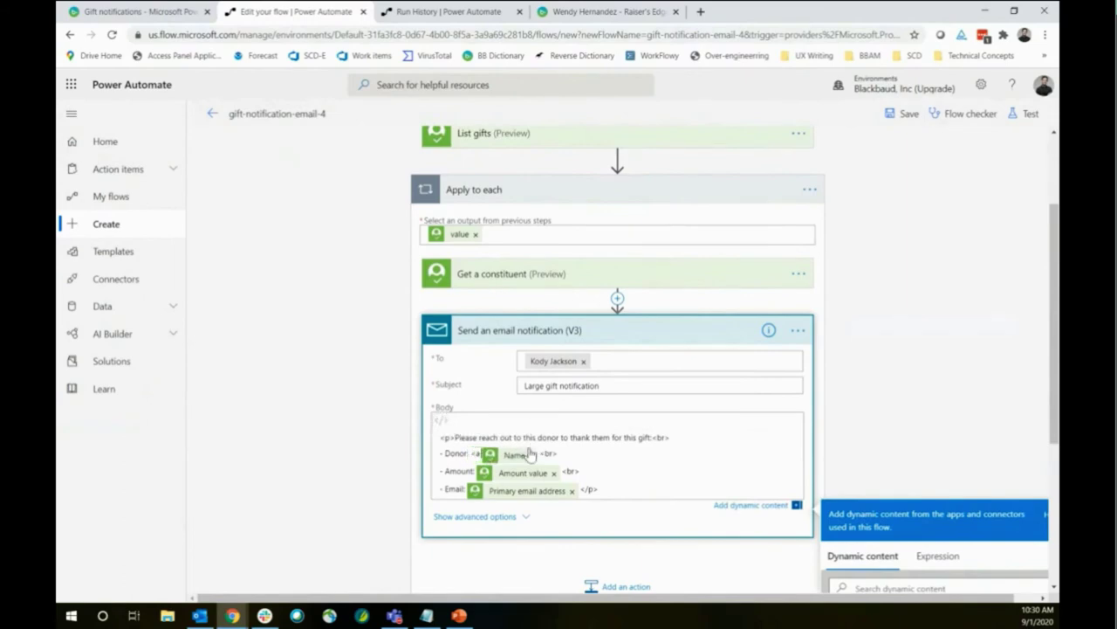
pyautogui.write('""')
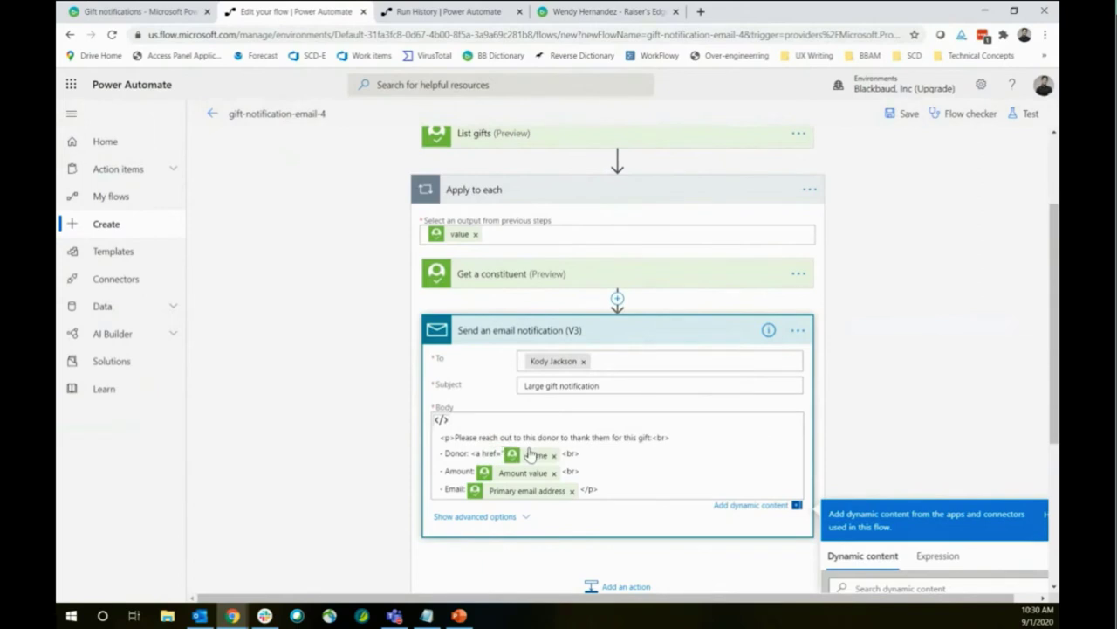
pyautogui.hotkey('ctrl', 'v')
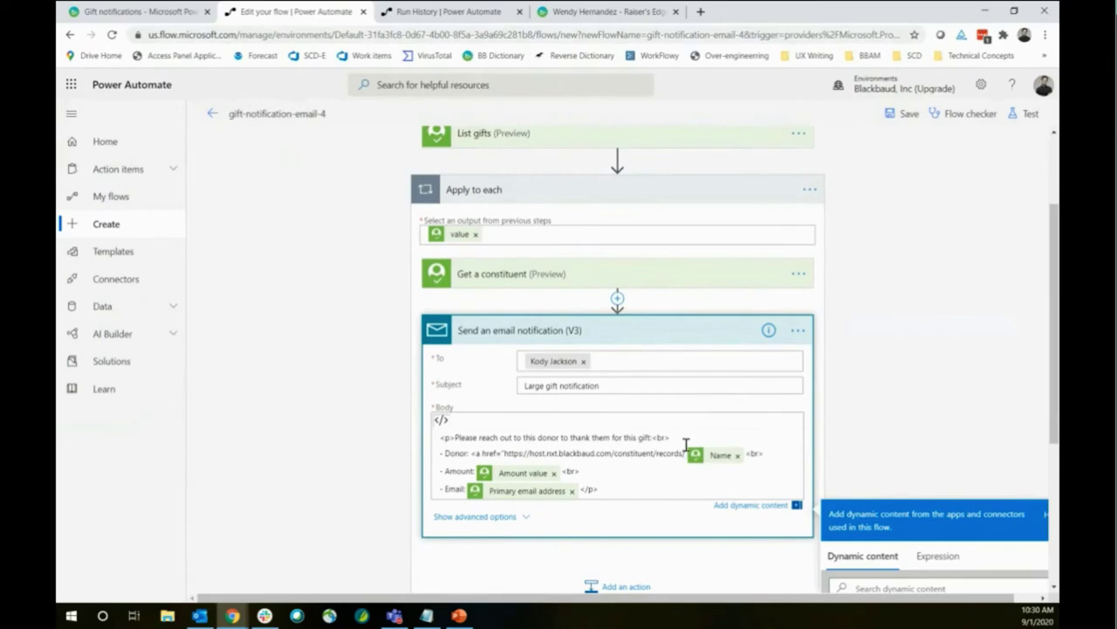
pyautogui.write('">')
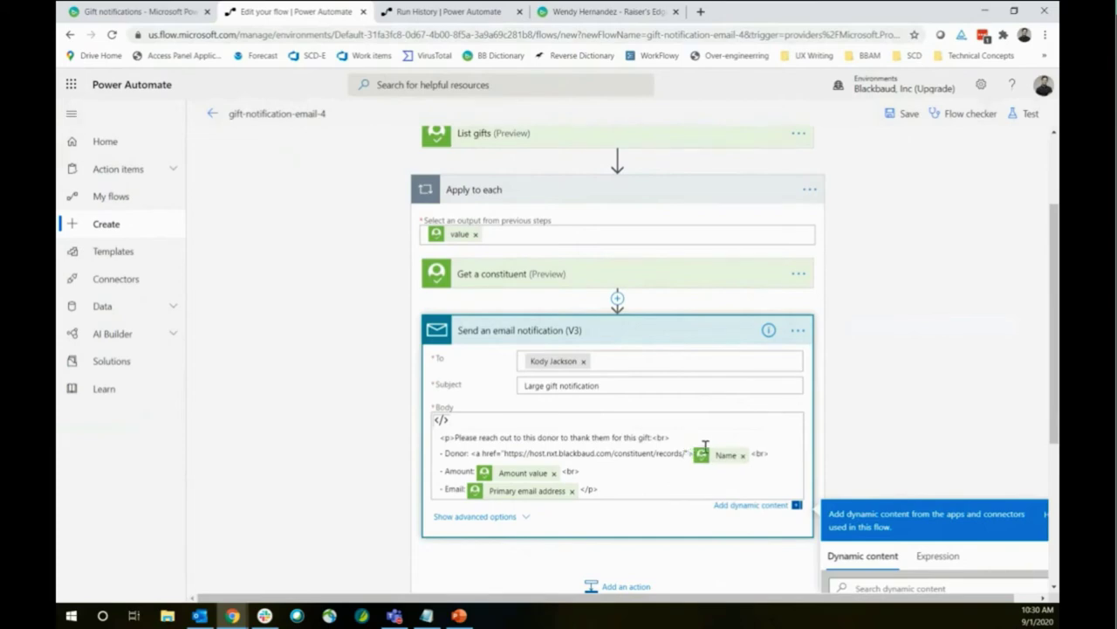
# Close the link with </a> after Name, add the ID token after the URL, and preview as rich text
pyautogui.click(751, 454)
pyautogui.write('</a>')
pyautogui.scroll(-1, 923, 326)
pyautogui.scroll(-4, 923, 326)
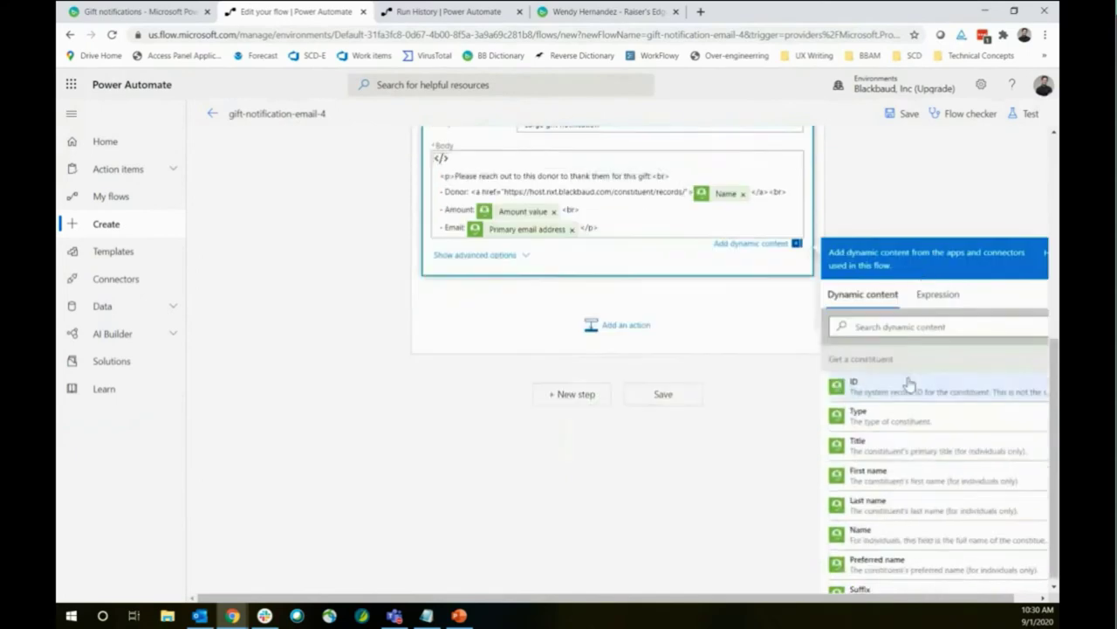
pyautogui.scroll(-3, 904, 395)
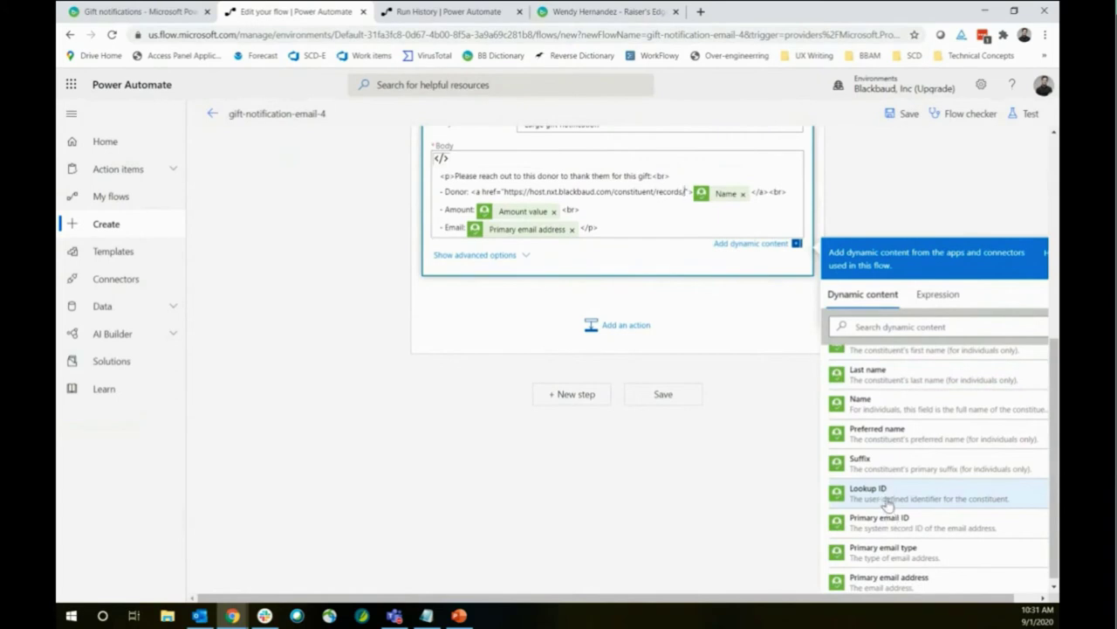
pyautogui.scroll(5, 889, 506)
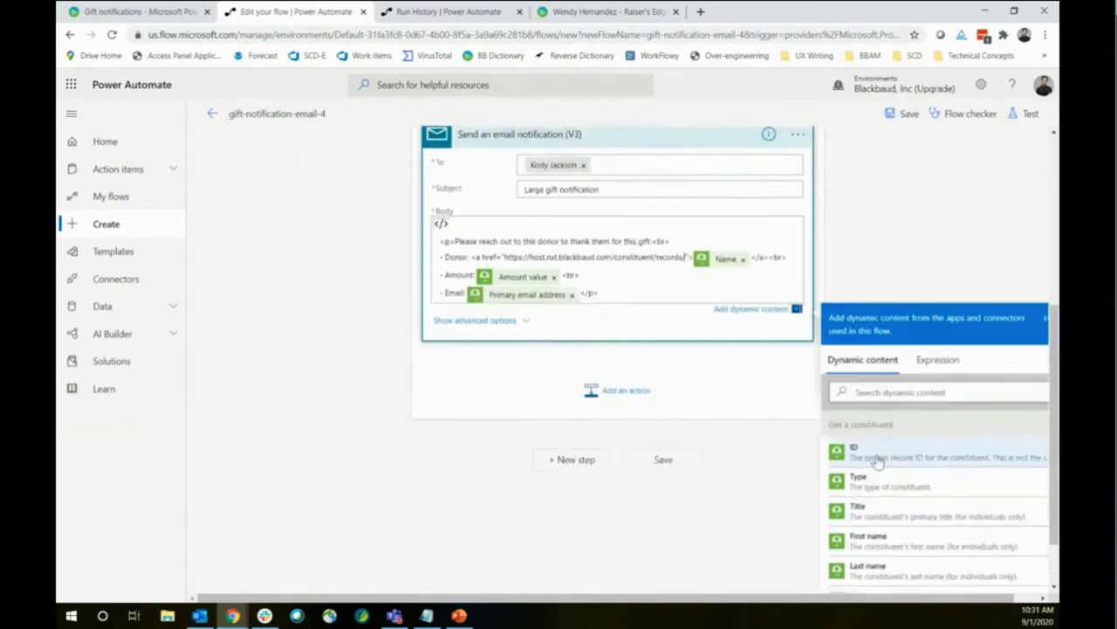
pyautogui.click(931, 458)
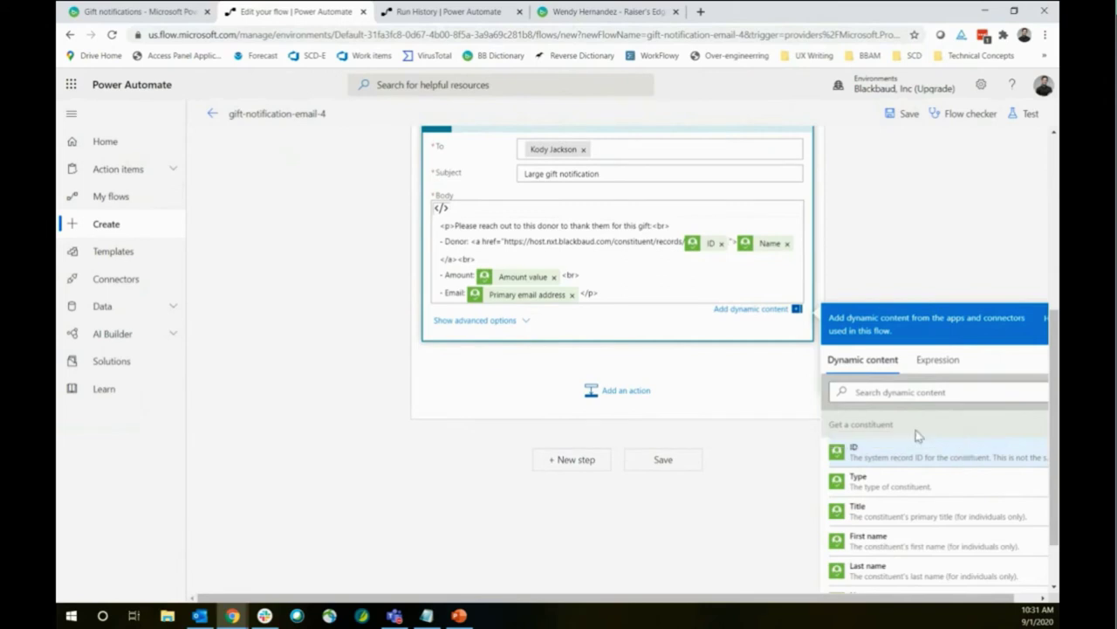
pyautogui.click(477, 258)
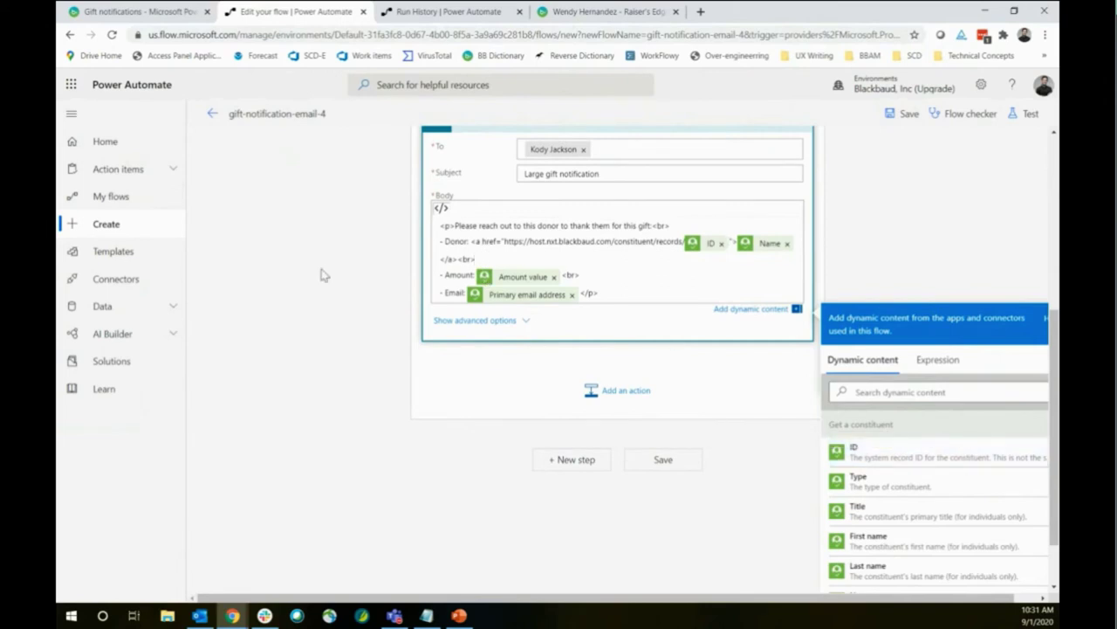
pyautogui.scroll(2, 563, 245)
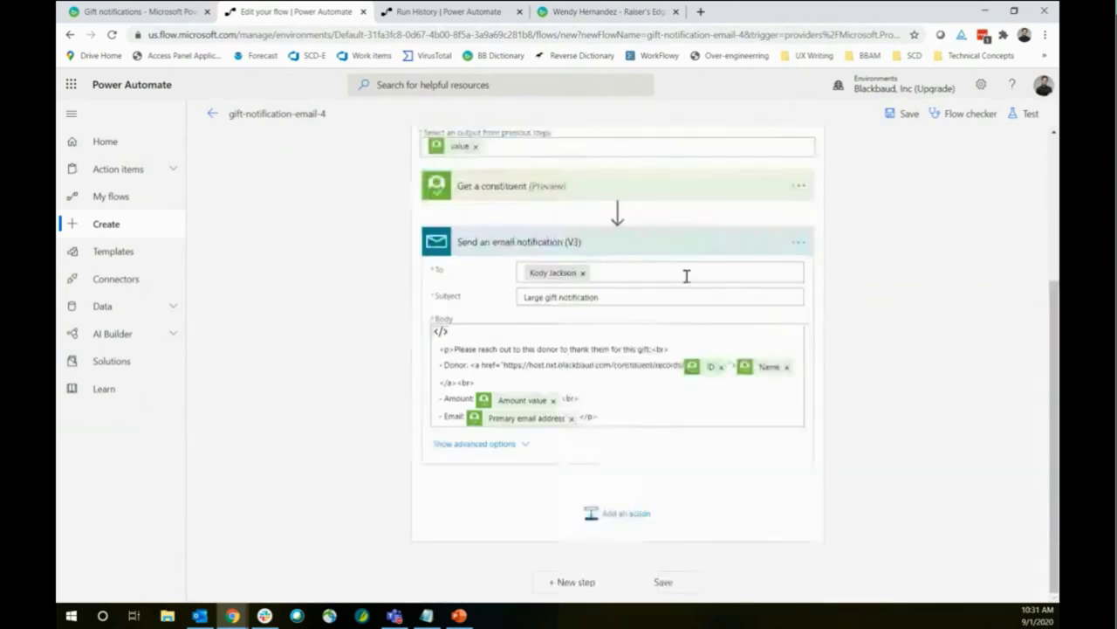
pyautogui.click(442, 333)
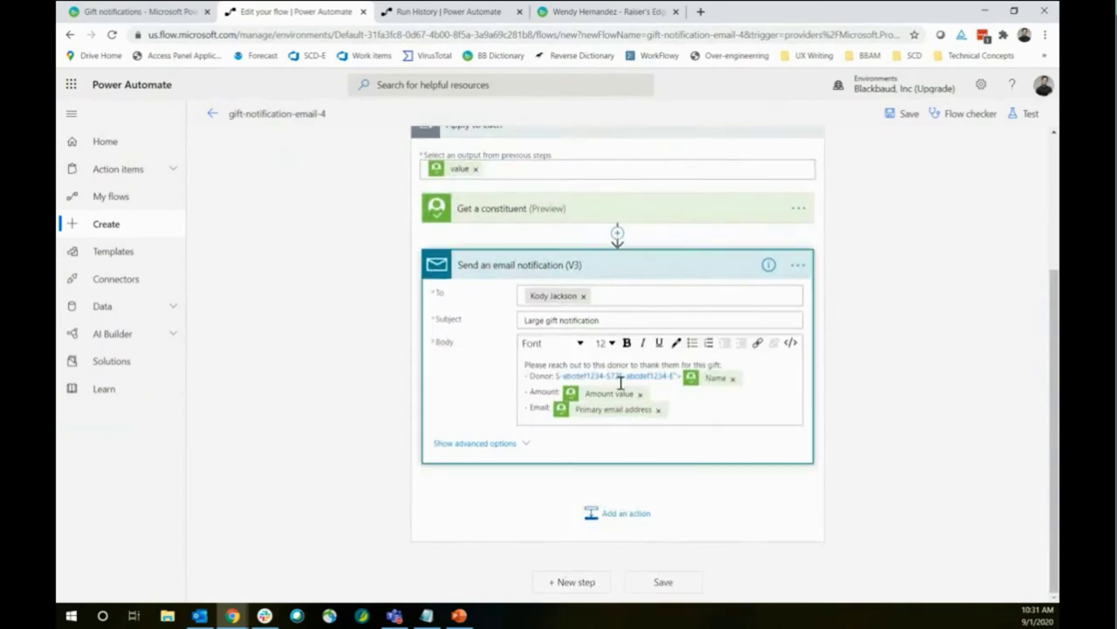
# In code view, replace the escaped &gt; after the ID with > and remove the stray </a>
pyautogui.click(793, 343)
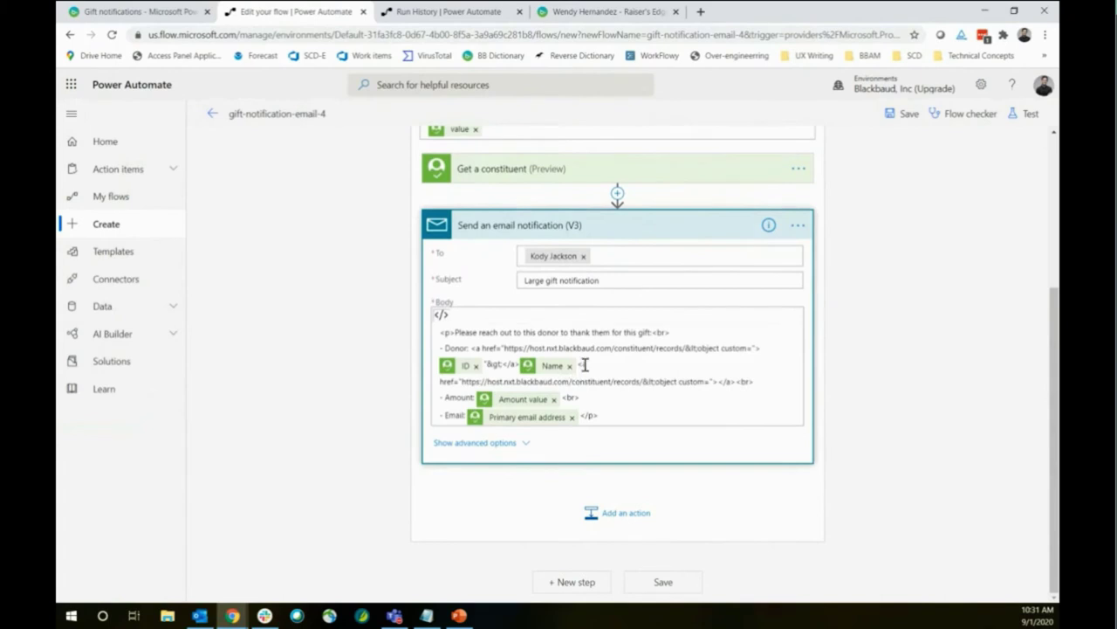
pyautogui.click(626, 364)
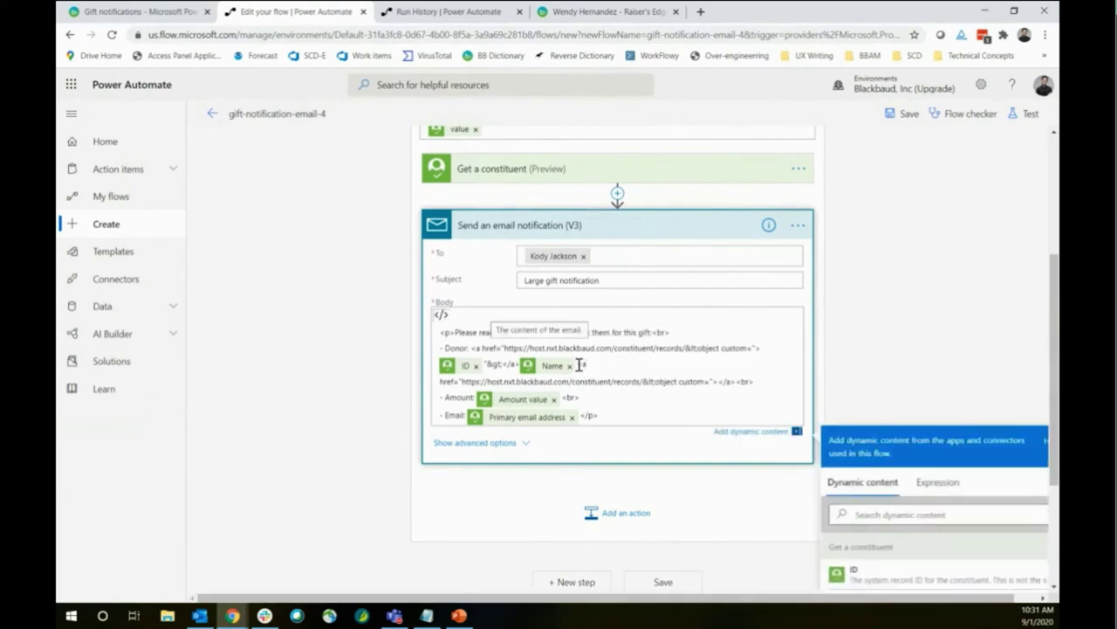
pyautogui.moveTo(486, 365); pyautogui.dragTo(506, 365)
pyautogui.write('>')
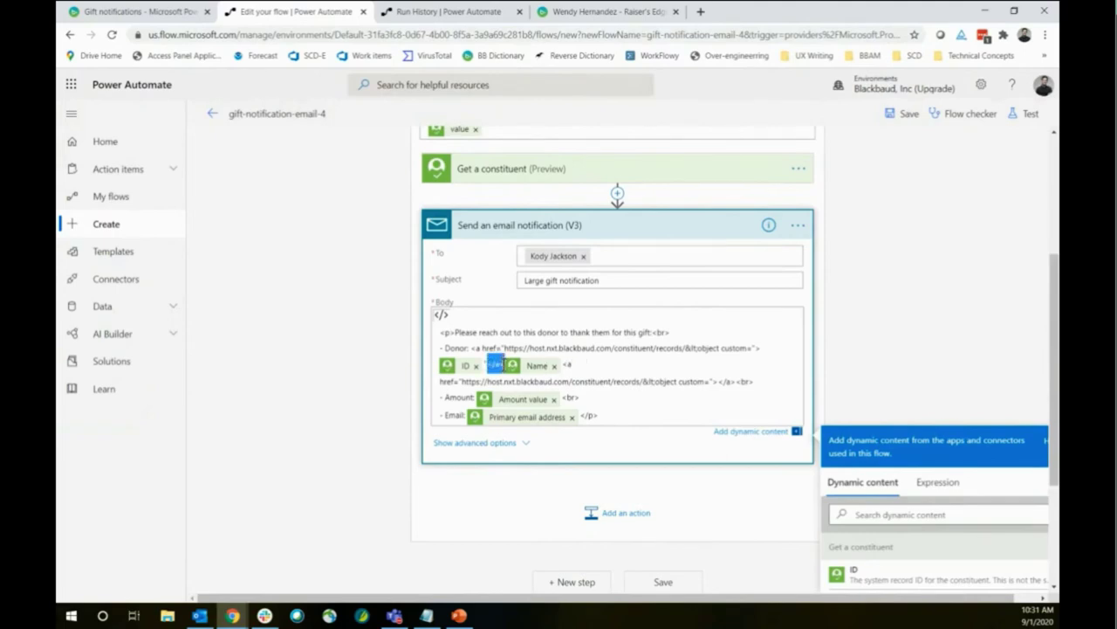
pyautogui.press('BackSpace')
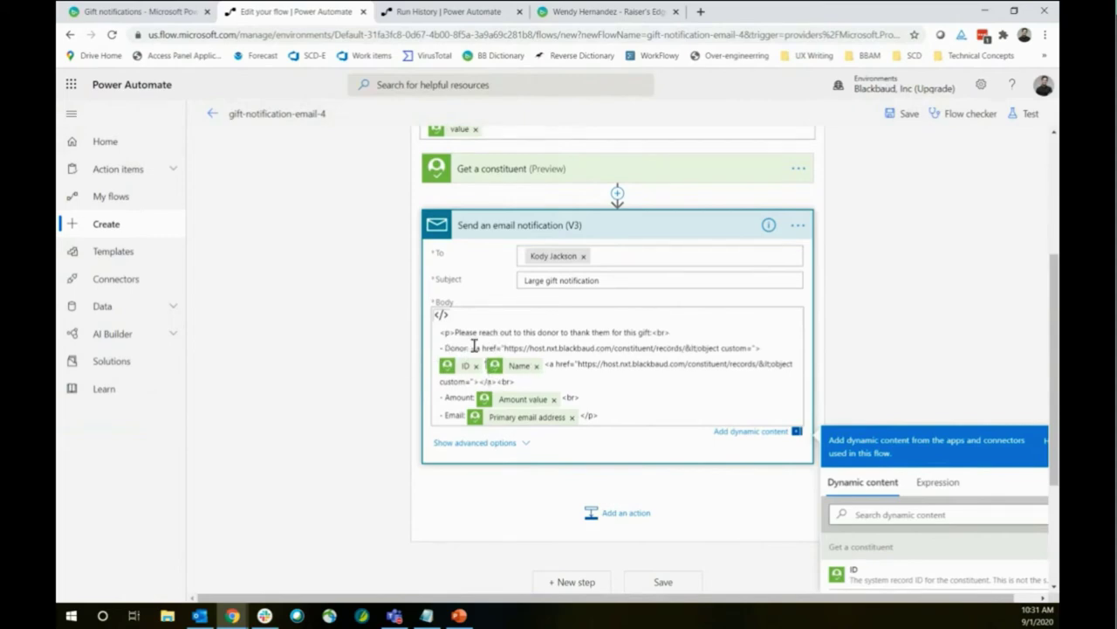
# Delete the stray &lt;object custom="> text and close the href with ">
pyautogui.moveTo(472, 347); pyautogui.dragTo(520, 347)
pyautogui.click(518, 348)
pyautogui.moveTo(684, 347); pyautogui.dragTo(761, 350)
pyautogui.press('BackSpace')
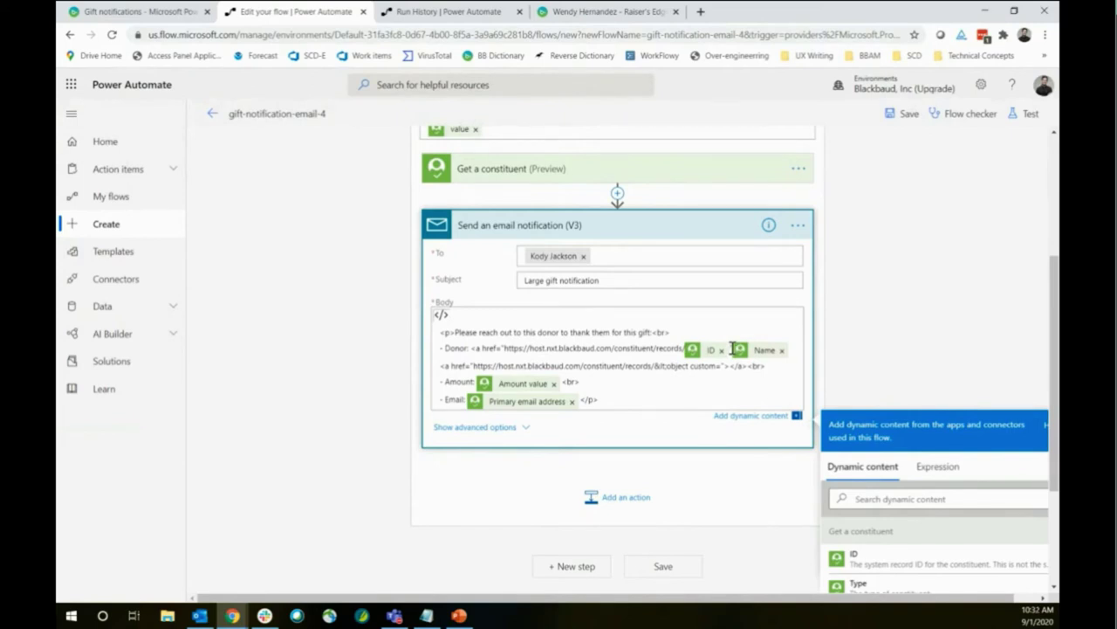
pyautogui.write('">')
# Remove the duplicate link markup and re-insert the donor Name token as the link text
pyautogui.moveTo(441, 365); pyautogui.dragTo(730, 365)
pyautogui.press('BackSpace')
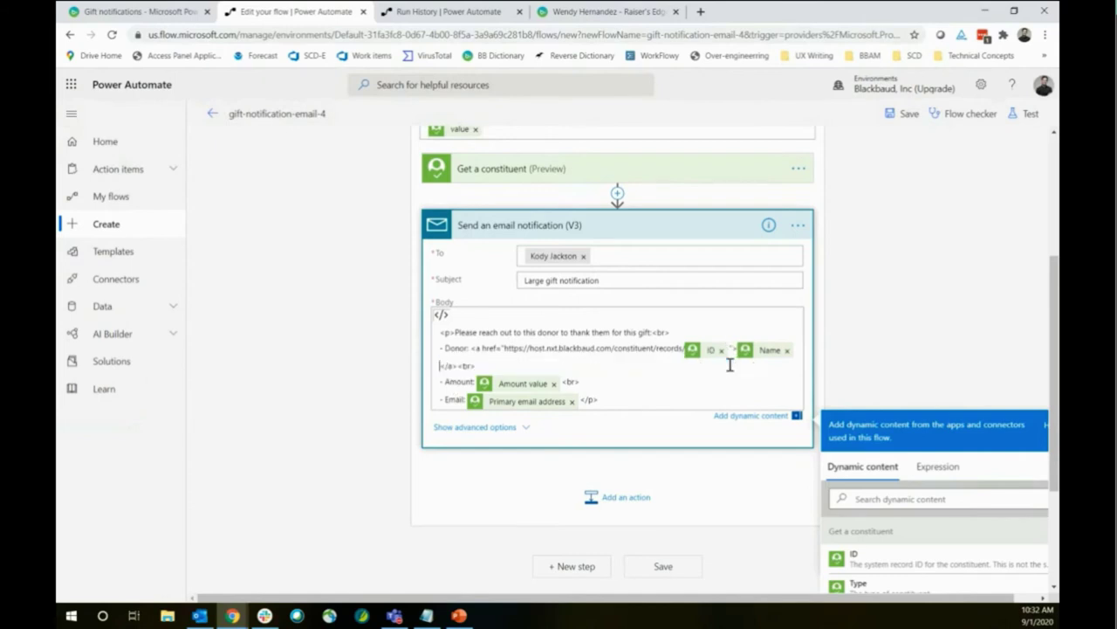
pyautogui.press('BackSpace')
pyautogui.press('BackSpace')
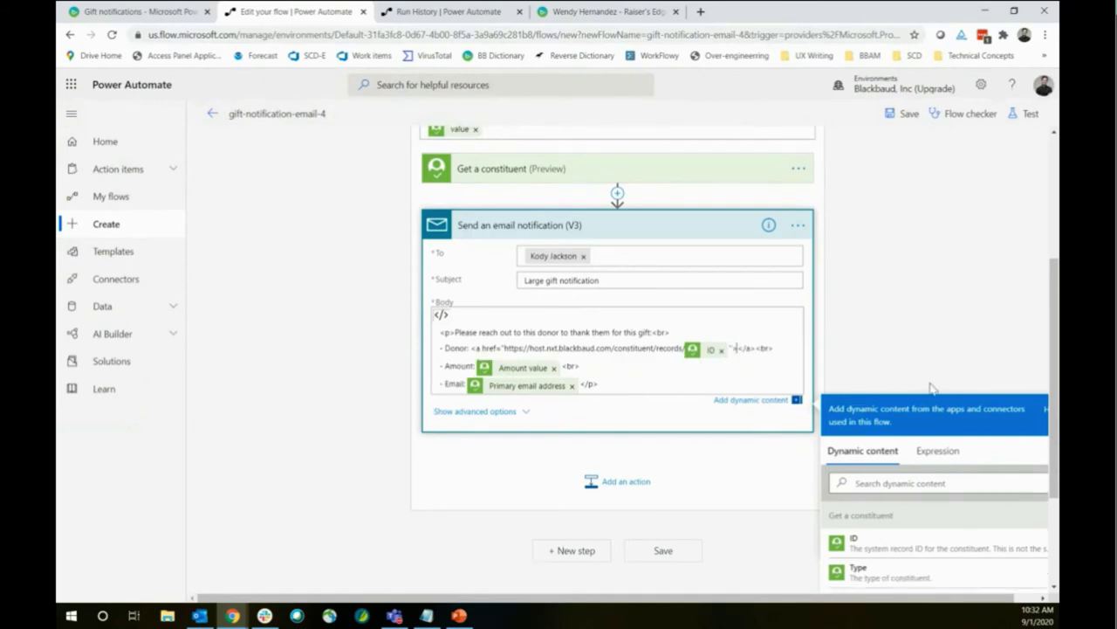
pyautogui.scroll(-5, 917, 485)
pyautogui.click(907, 494)
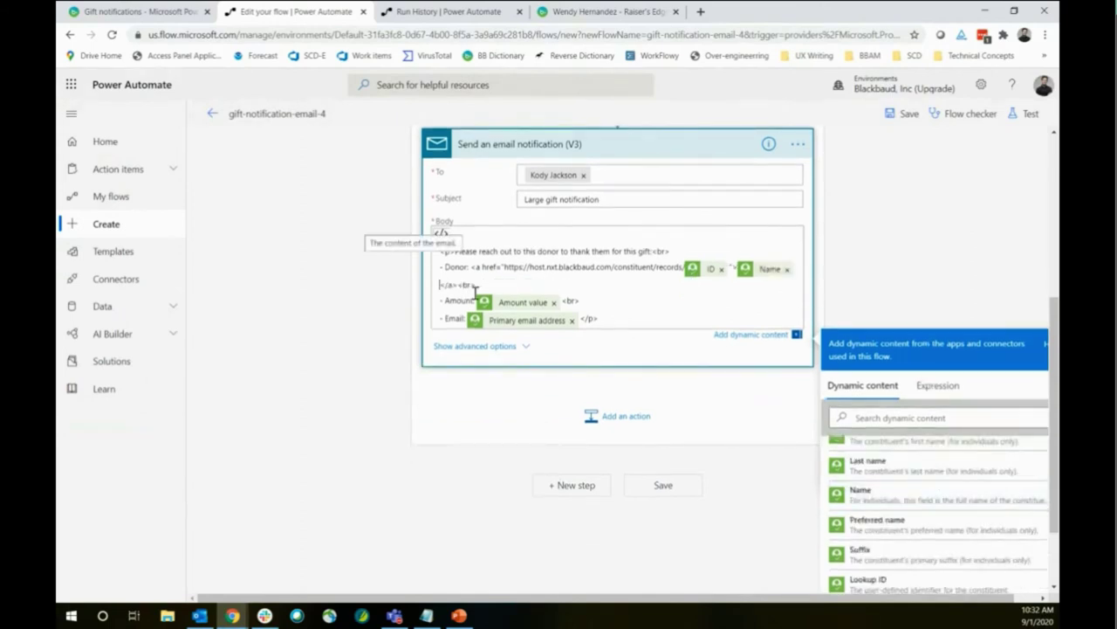
pyautogui.click(1023, 114)
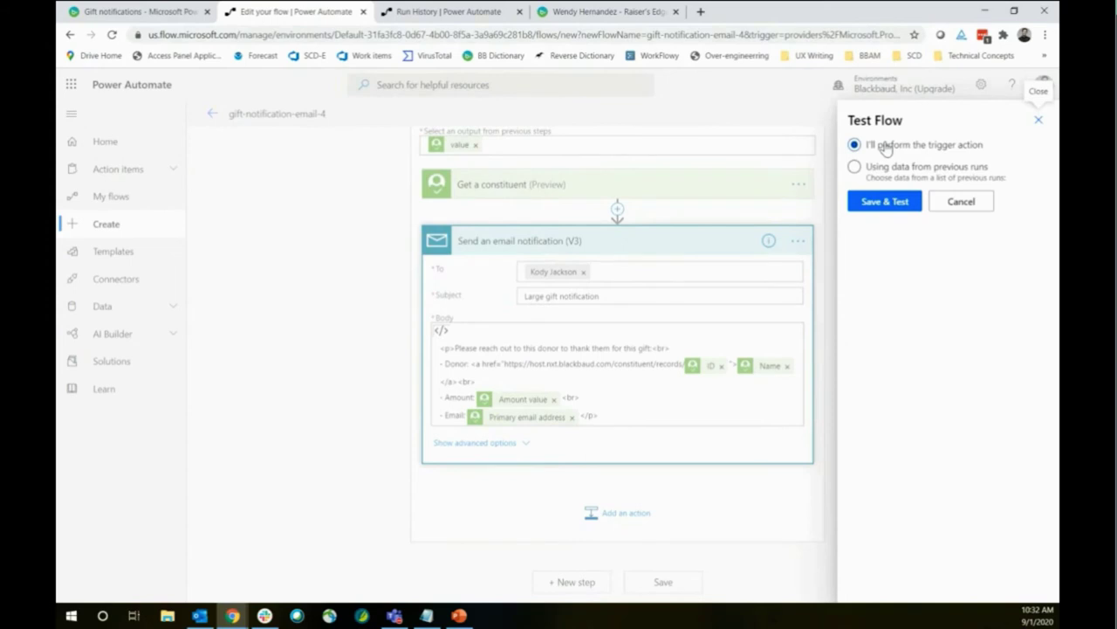
# Save and test the flow with data from the run 7 minutes ago, then bring up Outlook
pyautogui.click(908, 179)
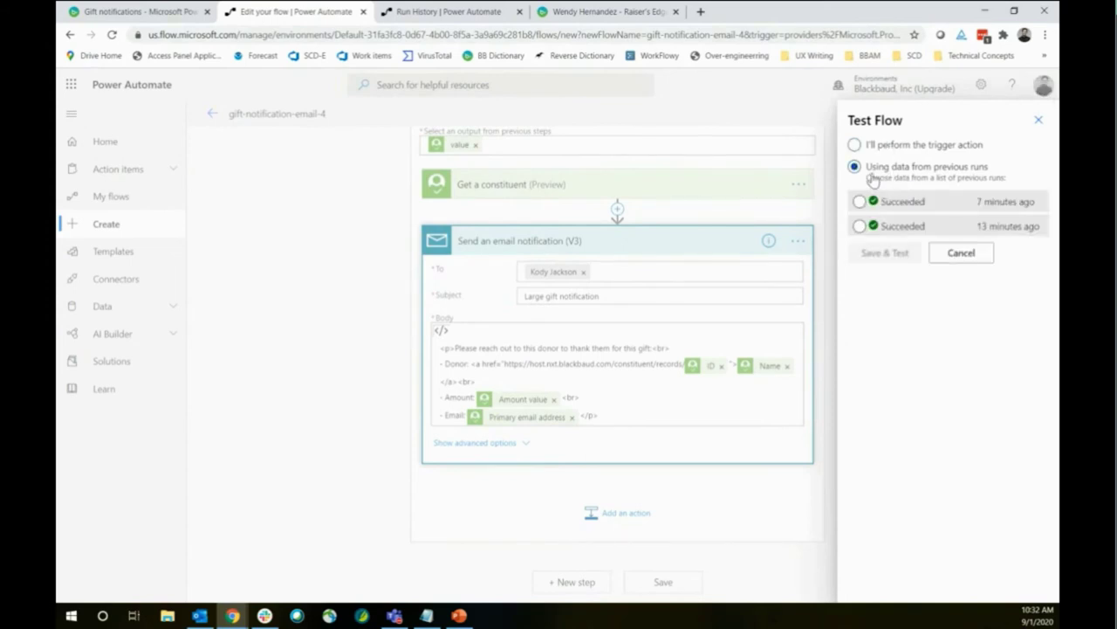
pyautogui.click(878, 201)
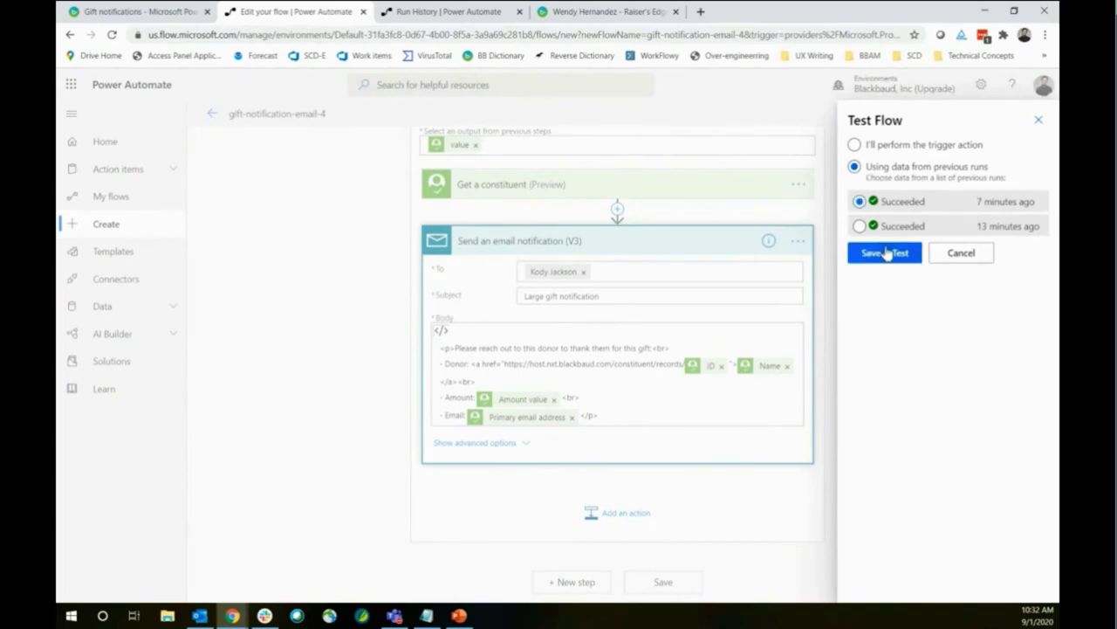
pyautogui.click(885, 253)
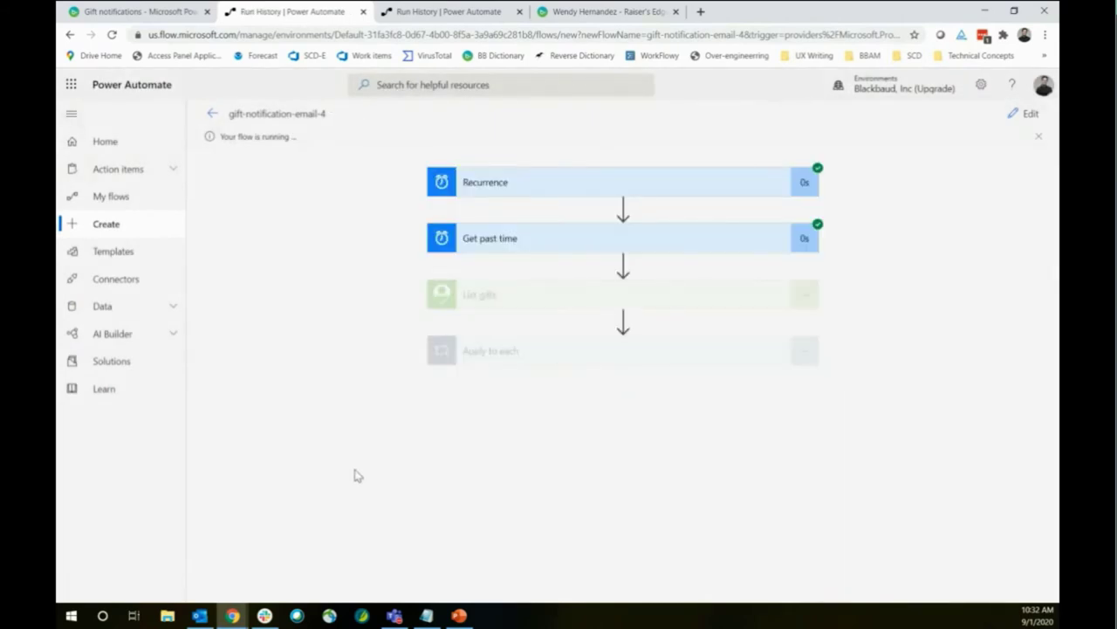
pyautogui.moveTo(195, 619)
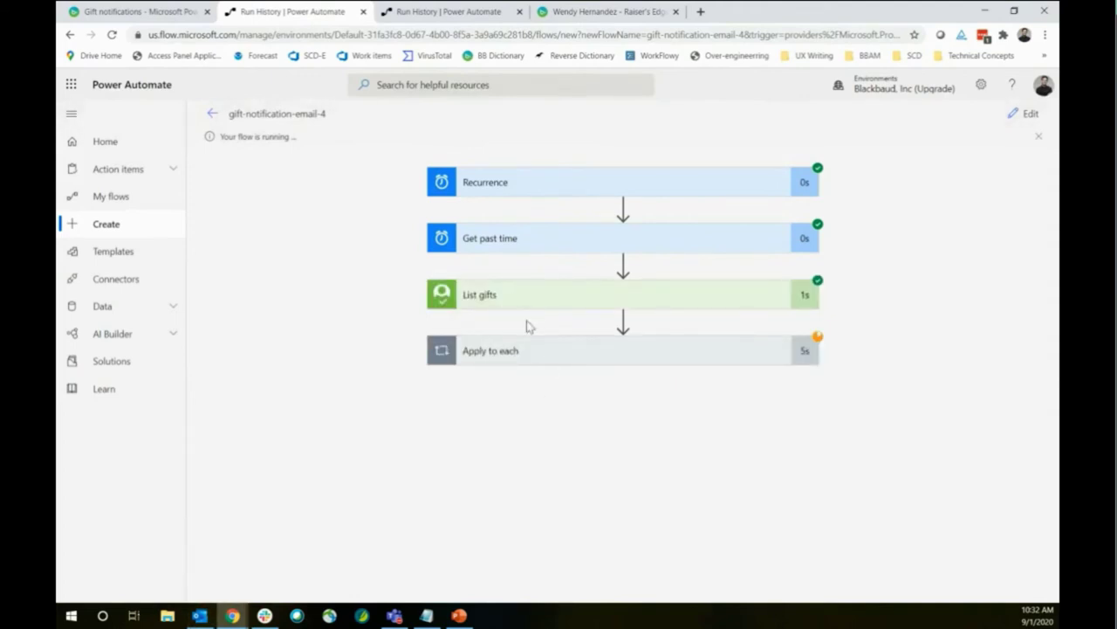
pyautogui.click(200, 616)
# View the 510 and 800 Large gift notification emails and follow a donor name link
pyautogui.click(316, 187)
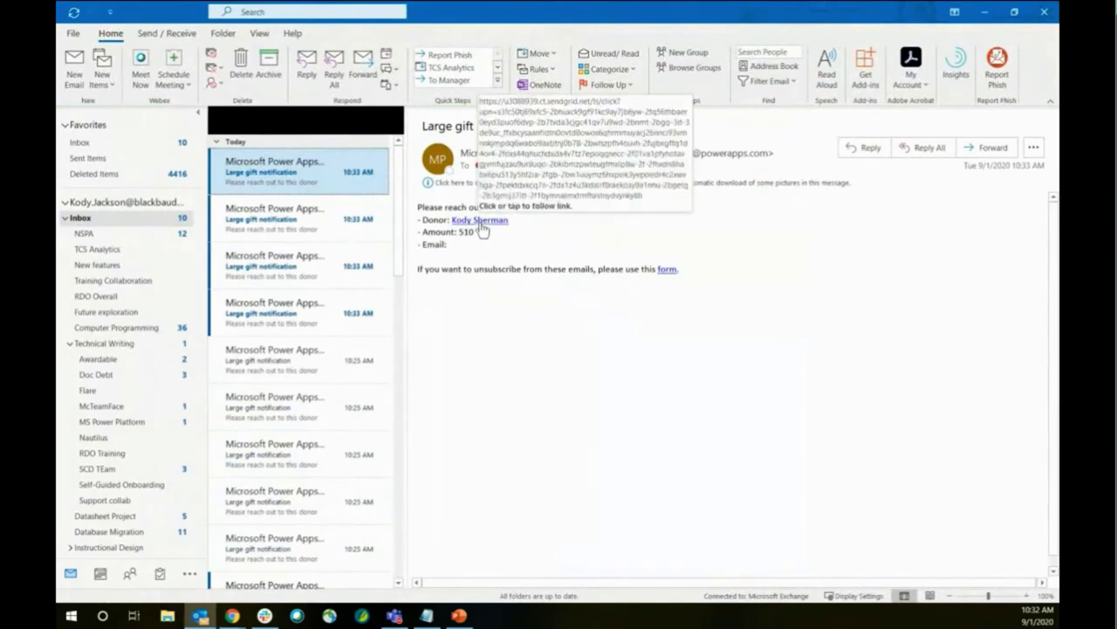
pyautogui.click(310, 229)
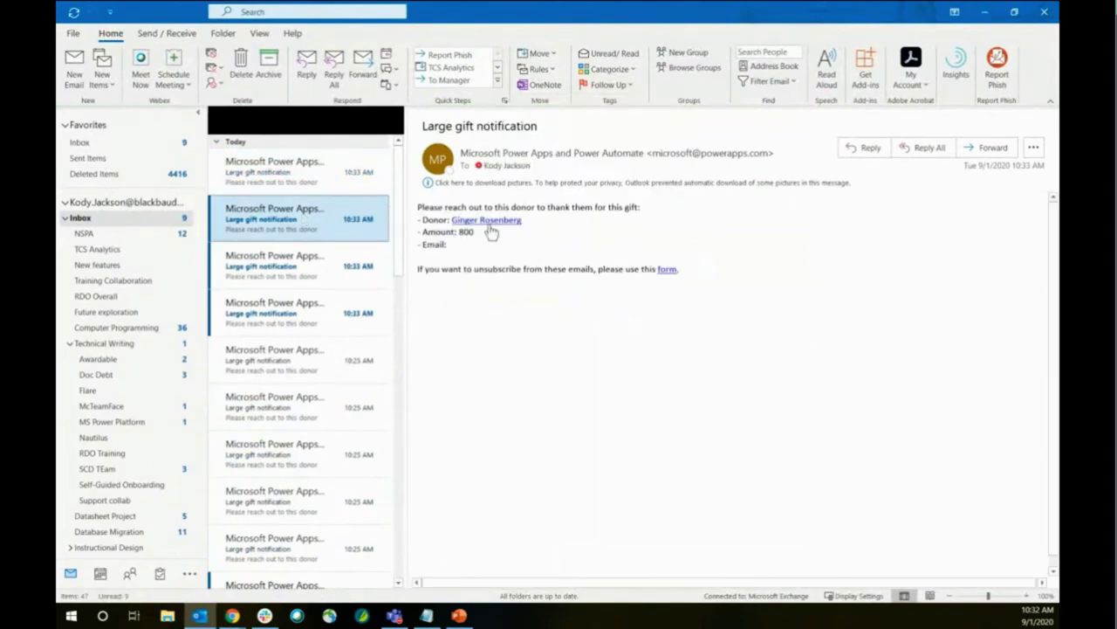
pyautogui.click(487, 223)
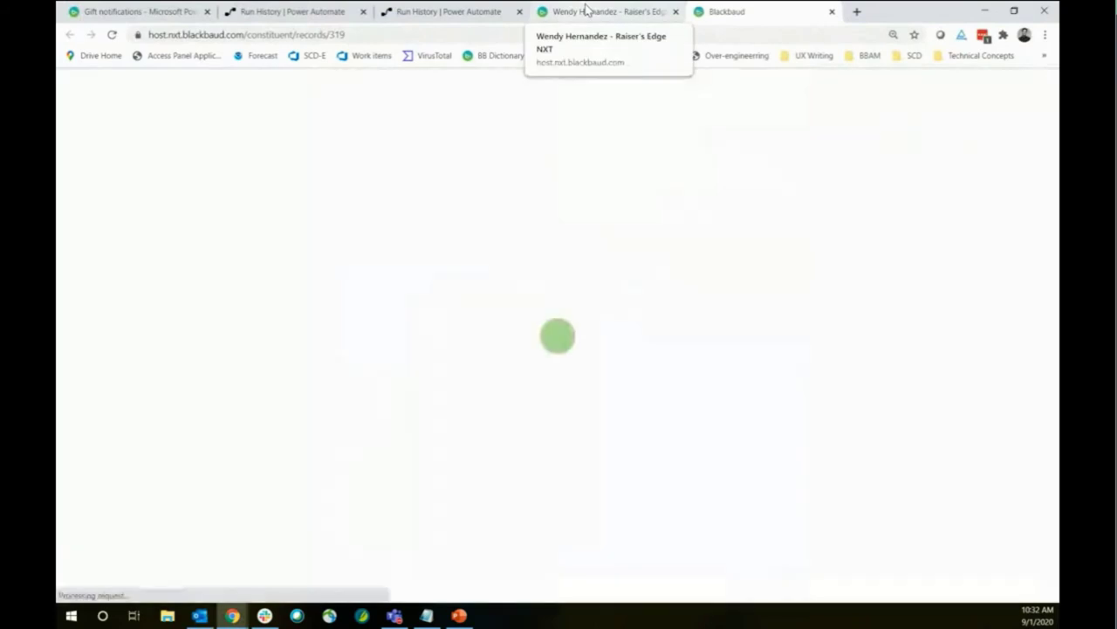
# Load the linked record in the API - S22 environment, then reopen the flow editor from Run History
pyautogui.click(550, 194)
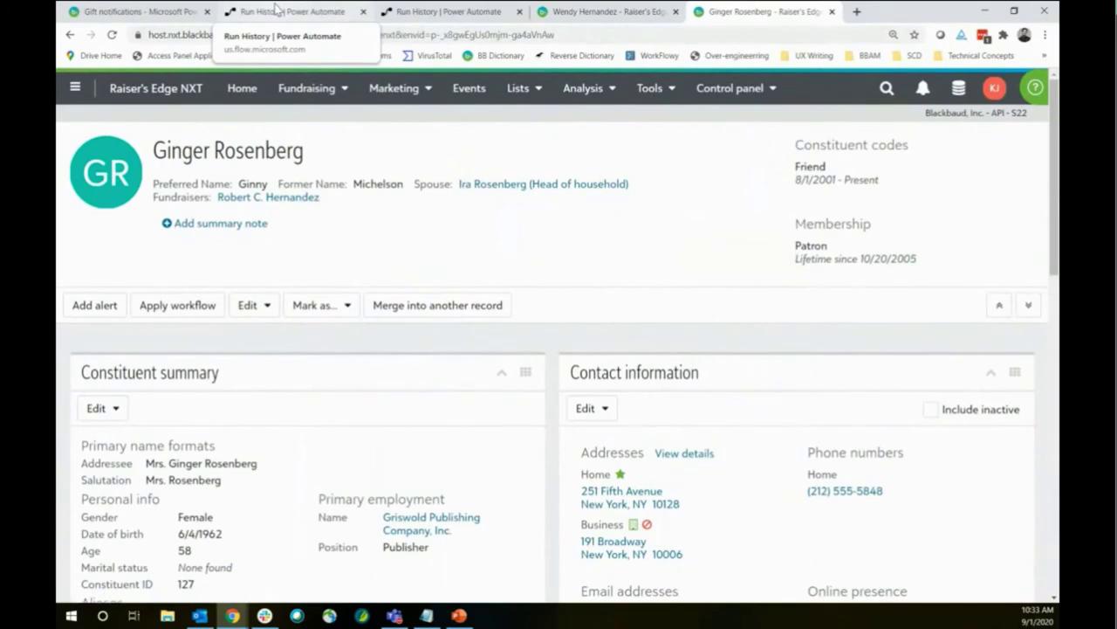
pyautogui.click(277, 12)
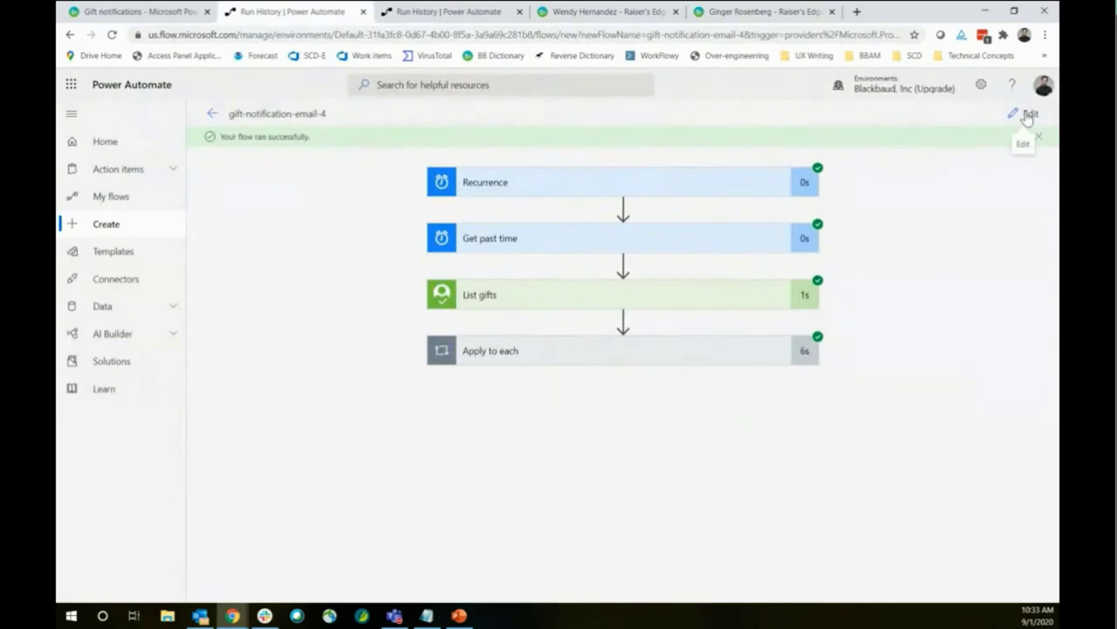
pyautogui.click(1028, 116)
pyautogui.scroll(-3, 361, 318)
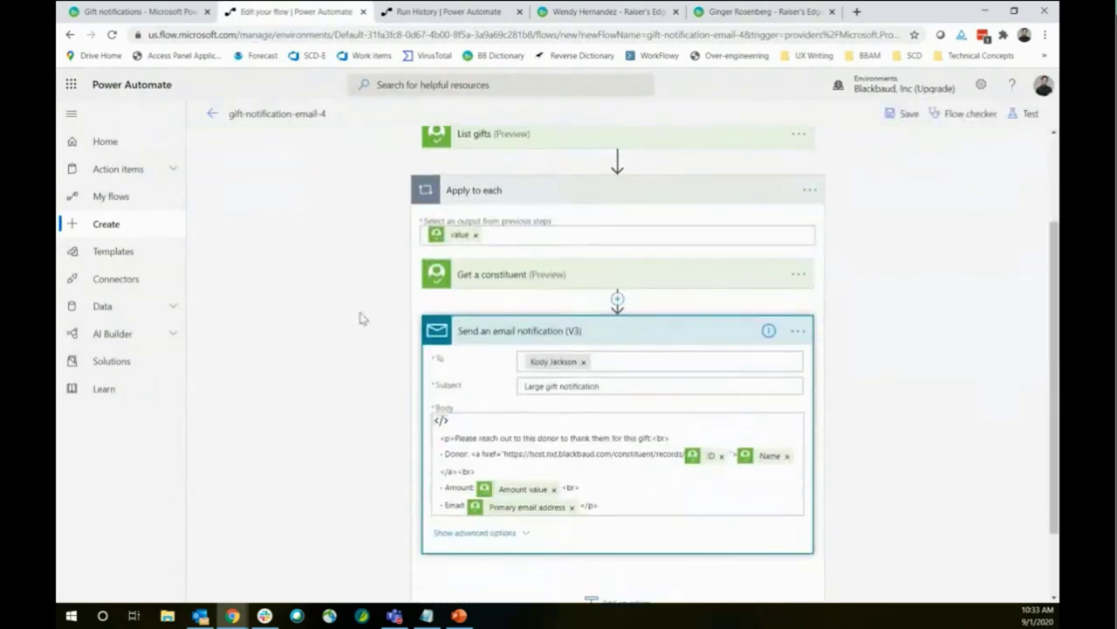
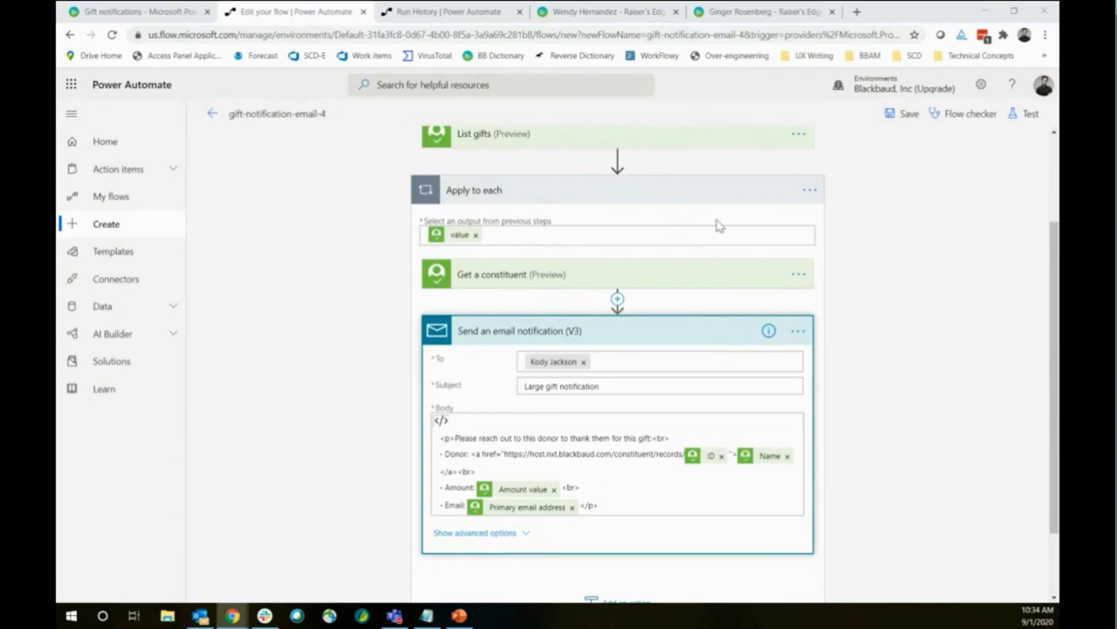
# Delete the Send an email notification step from the flow
pyautogui.click(798, 331)
pyautogui.click(893, 328)
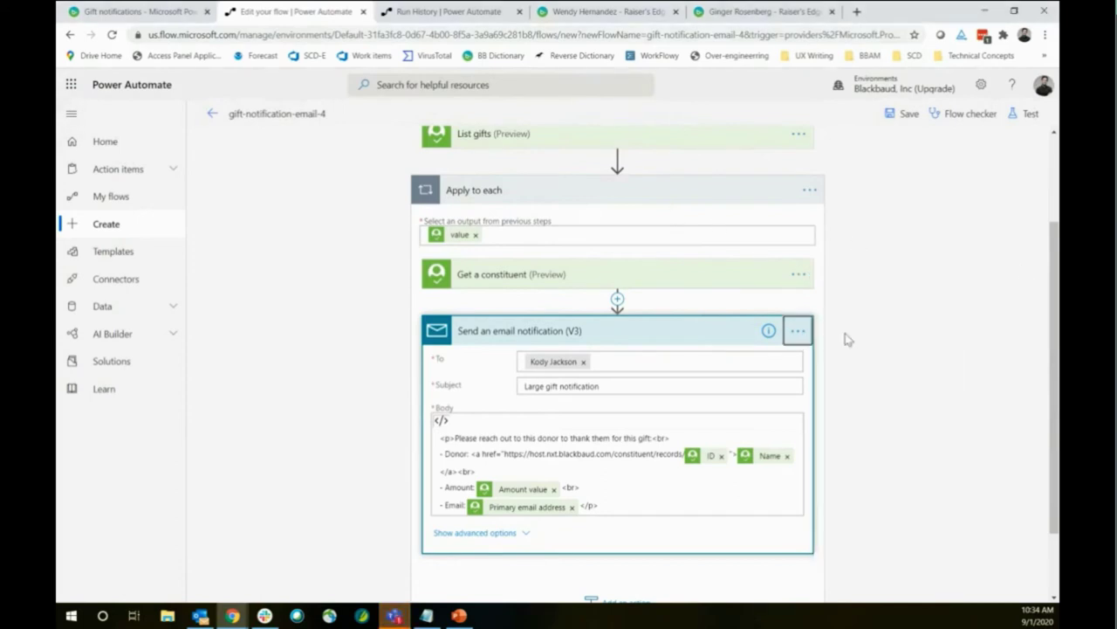
pyautogui.click(798, 331)
pyautogui.click(433, 291)
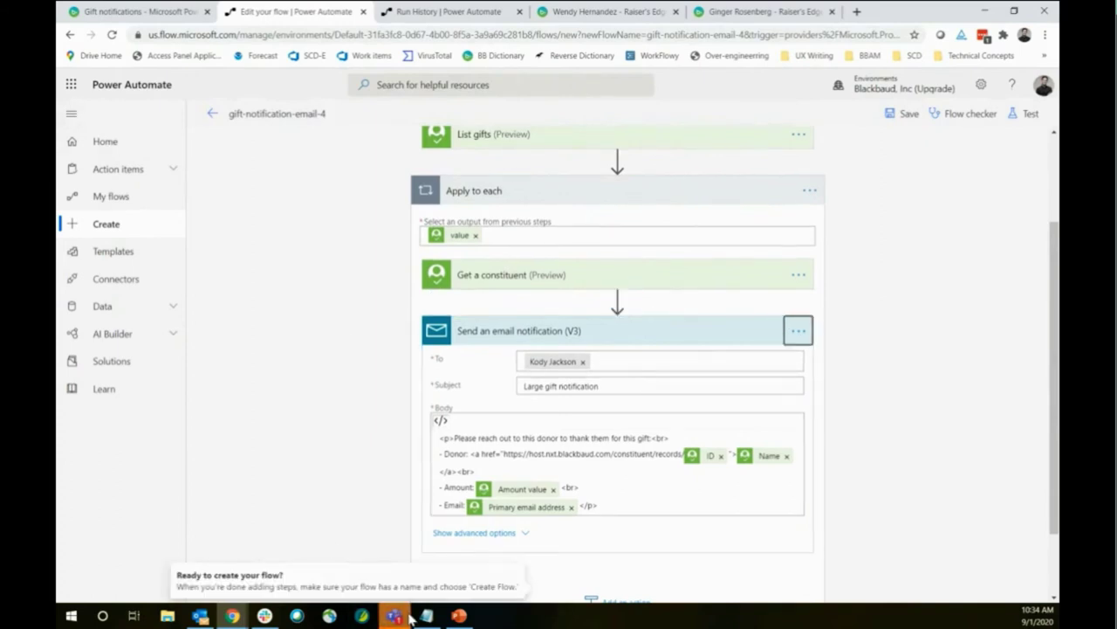
pyautogui.moveTo(393, 615)
pyautogui.click(1040, 362)
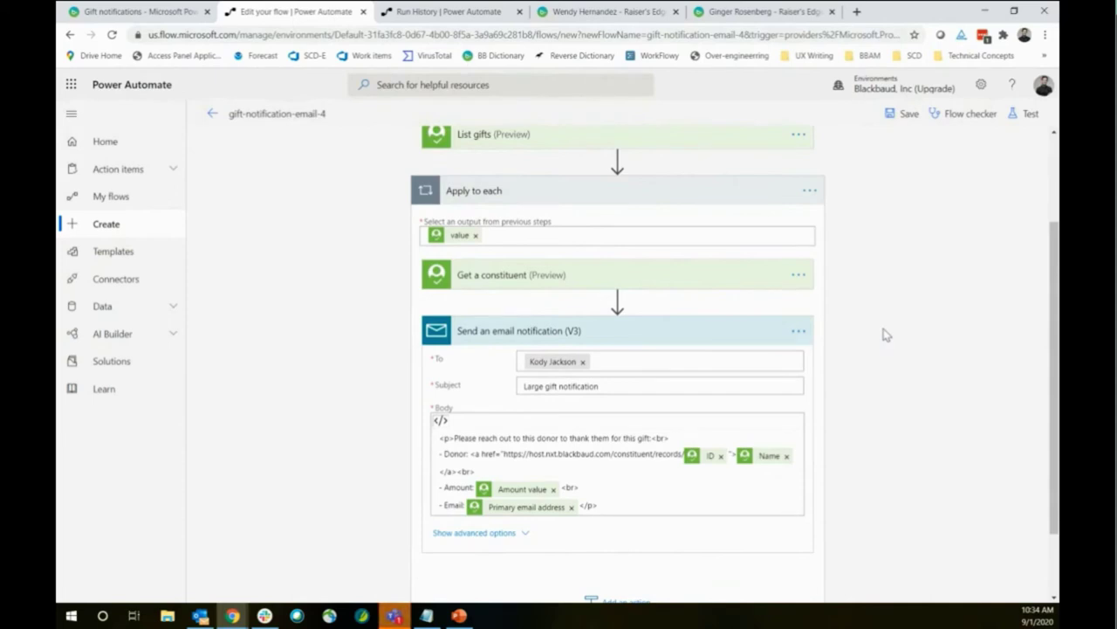
pyautogui.moveTo(630, 306)
pyautogui.click(798, 333)
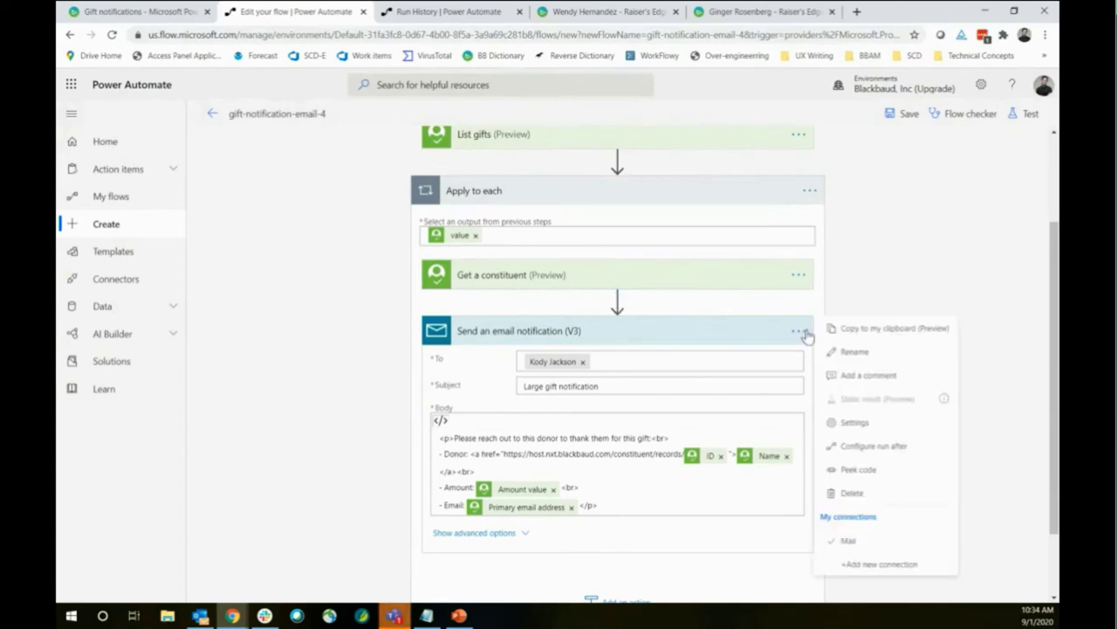
pyautogui.click(870, 496)
pyautogui.click(572, 370)
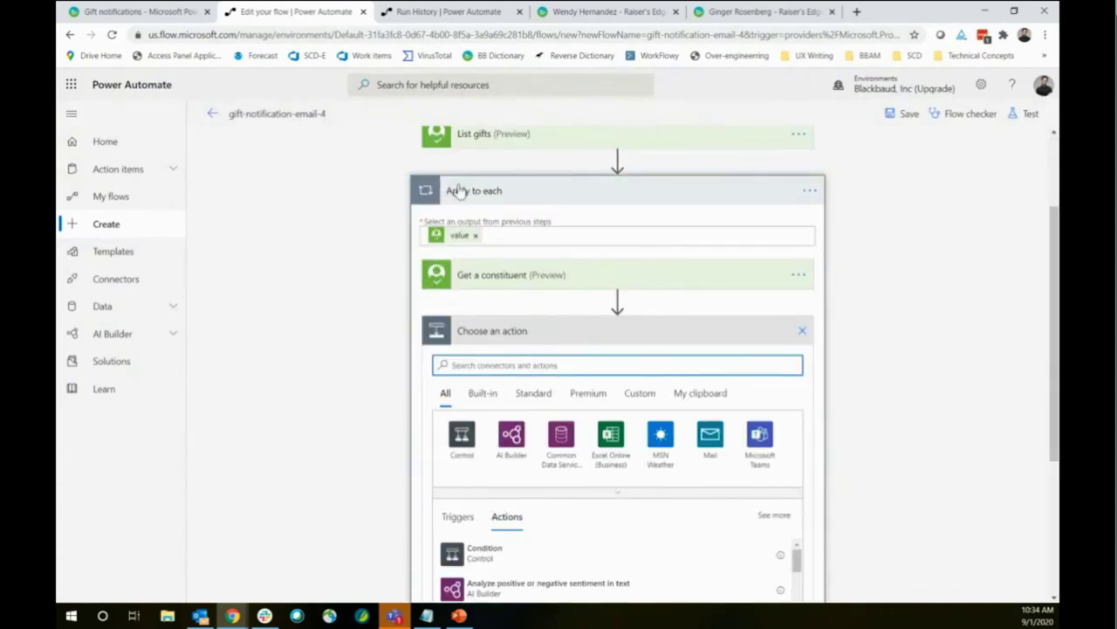
# Add the Blackbaud Raisers Edge NXT 'Get a fund' action after Get a constituent
pyautogui.scroll(-1, 342, 364)
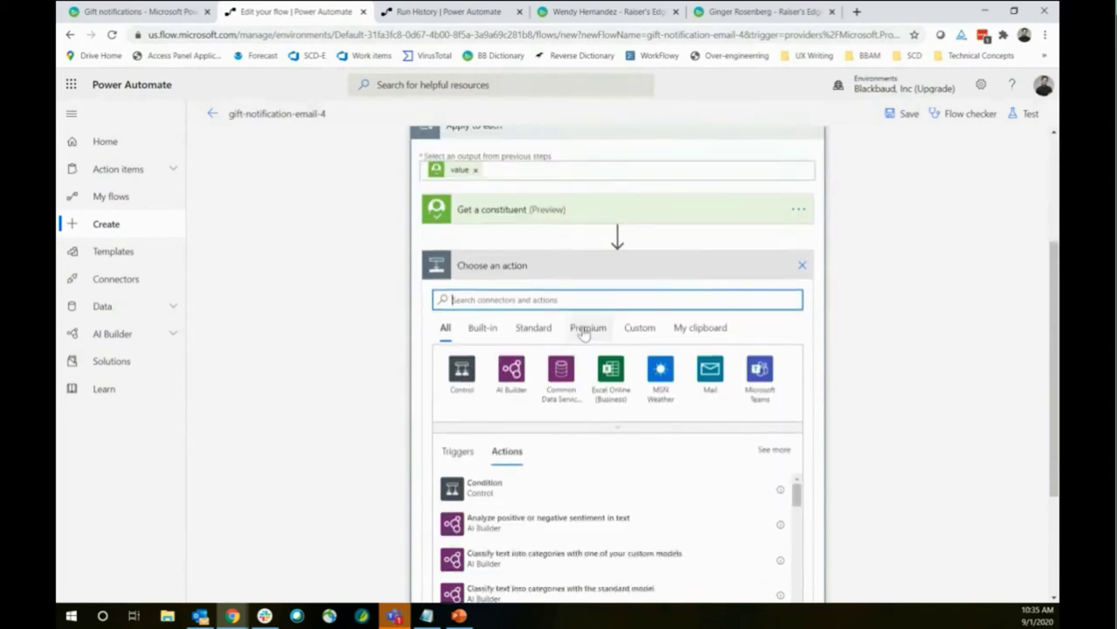
pyautogui.click(585, 326)
pyautogui.click(524, 299)
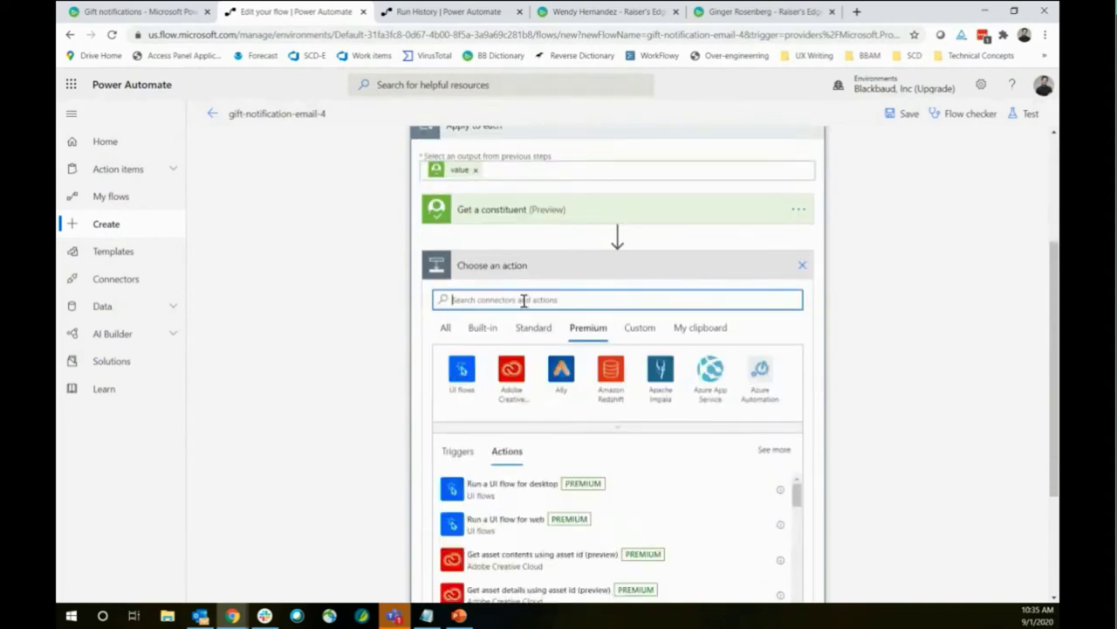
pyautogui.write('blackbaud')
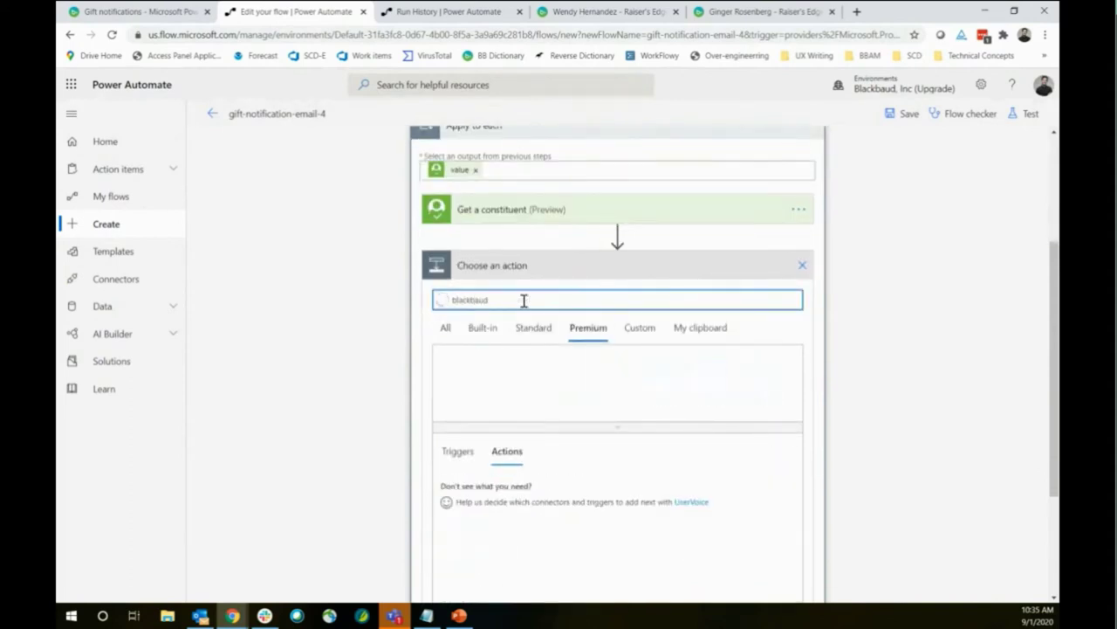
pyautogui.click(462, 379)
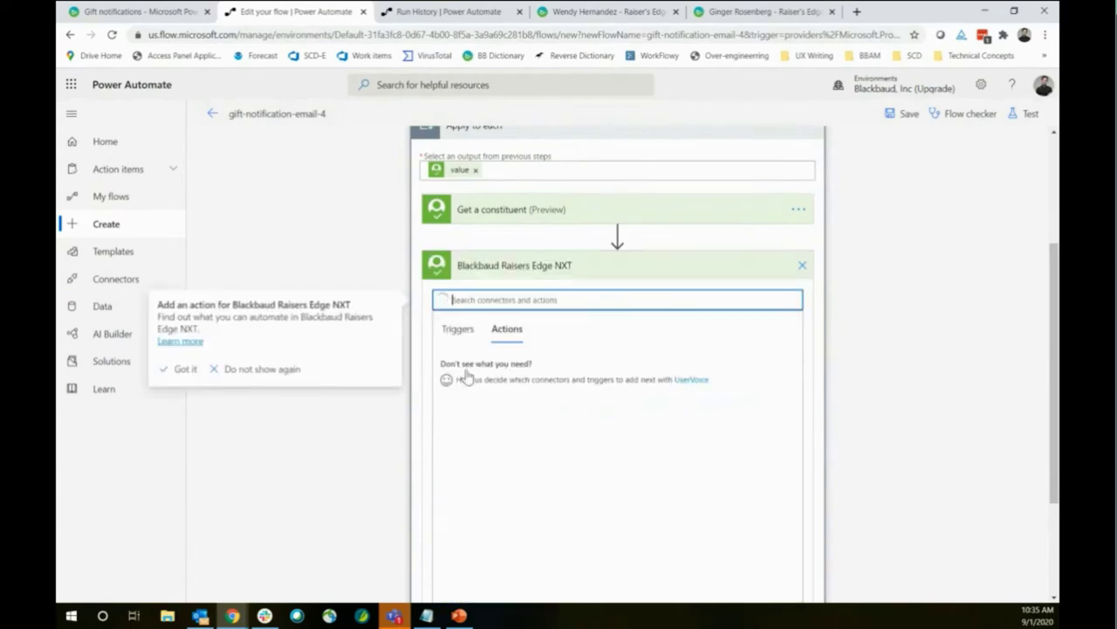
pyautogui.write('get func')
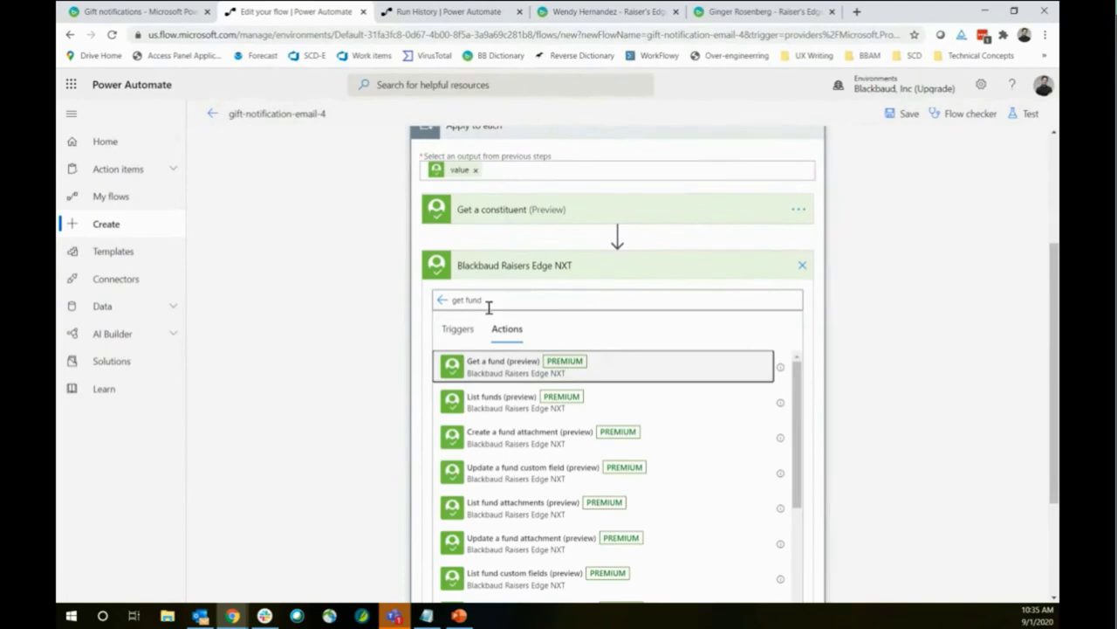
pyautogui.click(515, 364)
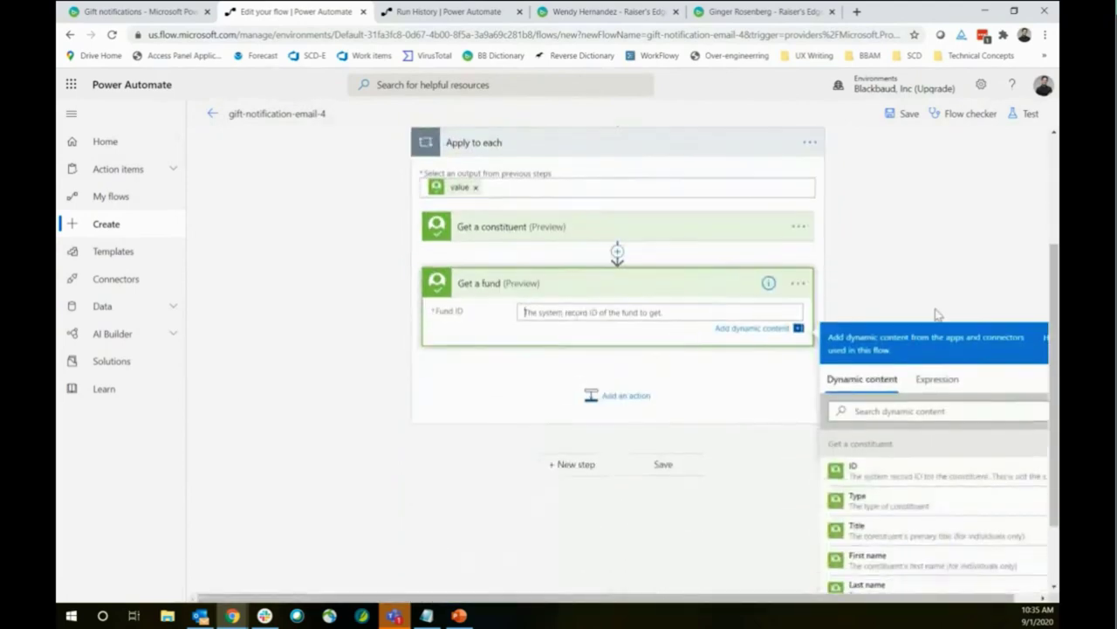
# Fill Get a fund's Fund ID with the Gift splits fund ID dynamic value
pyautogui.click(895, 417)
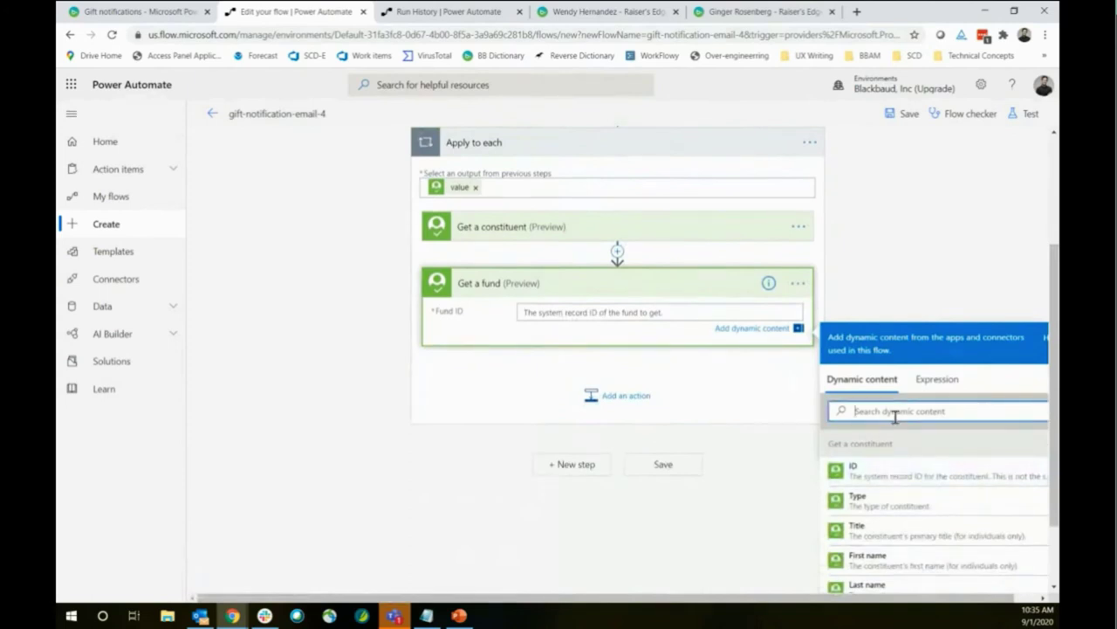
pyautogui.write('fund')
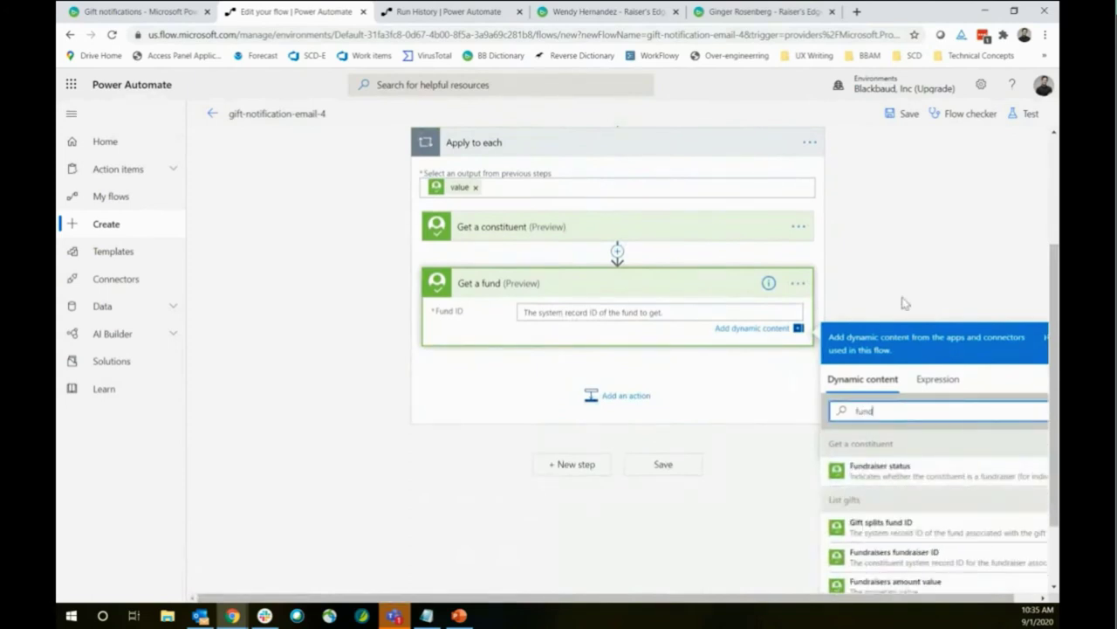
pyautogui.scroll(-2, 913, 231)
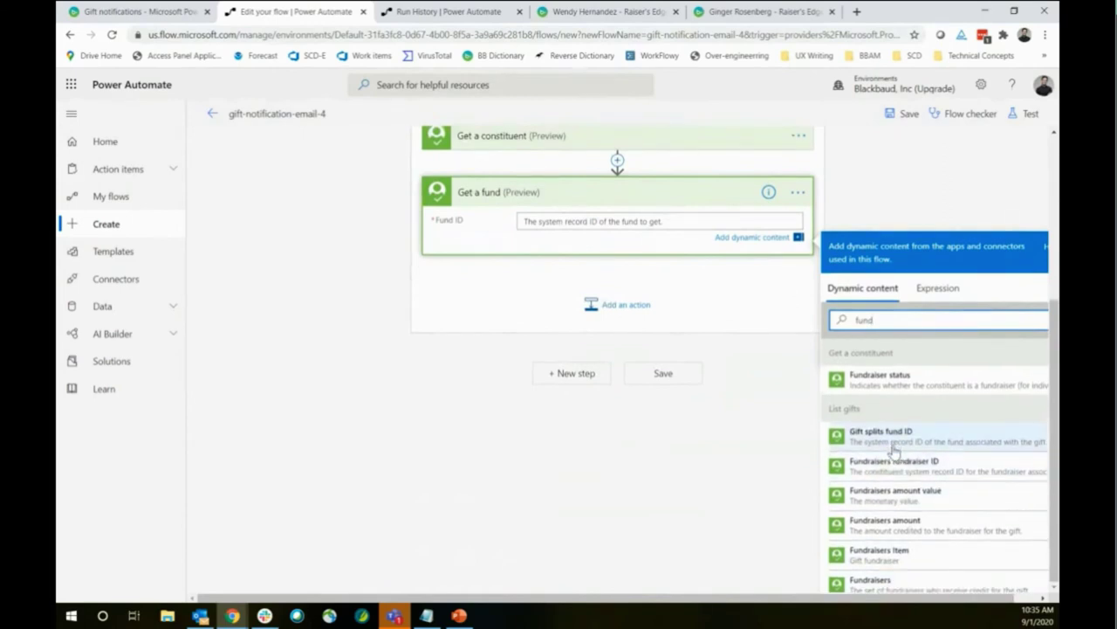
pyautogui.click(892, 446)
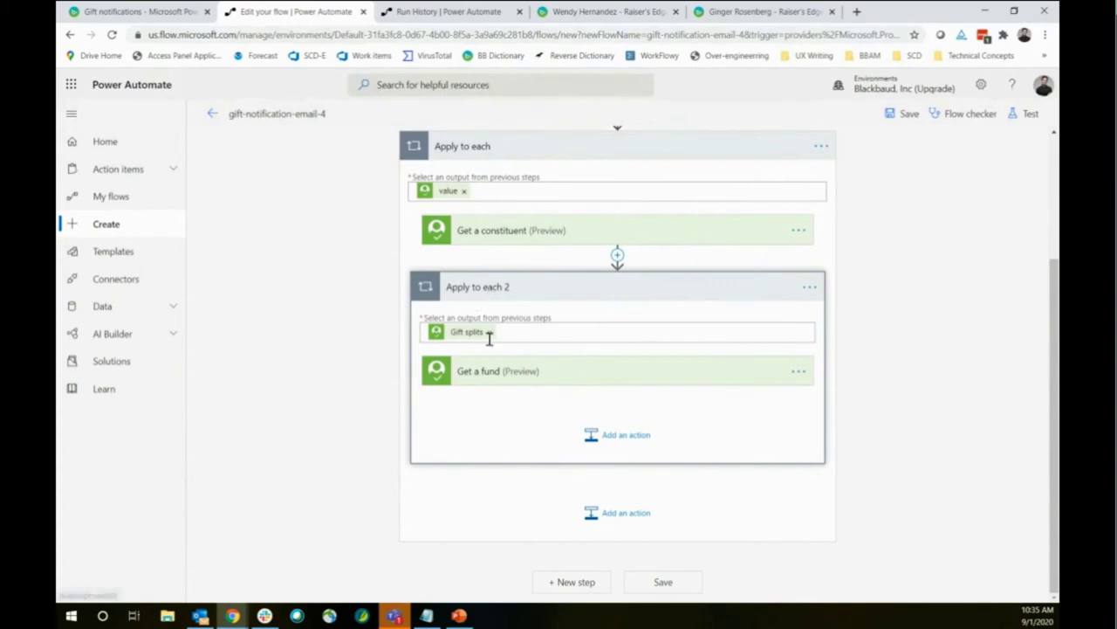
pyautogui.click(477, 10)
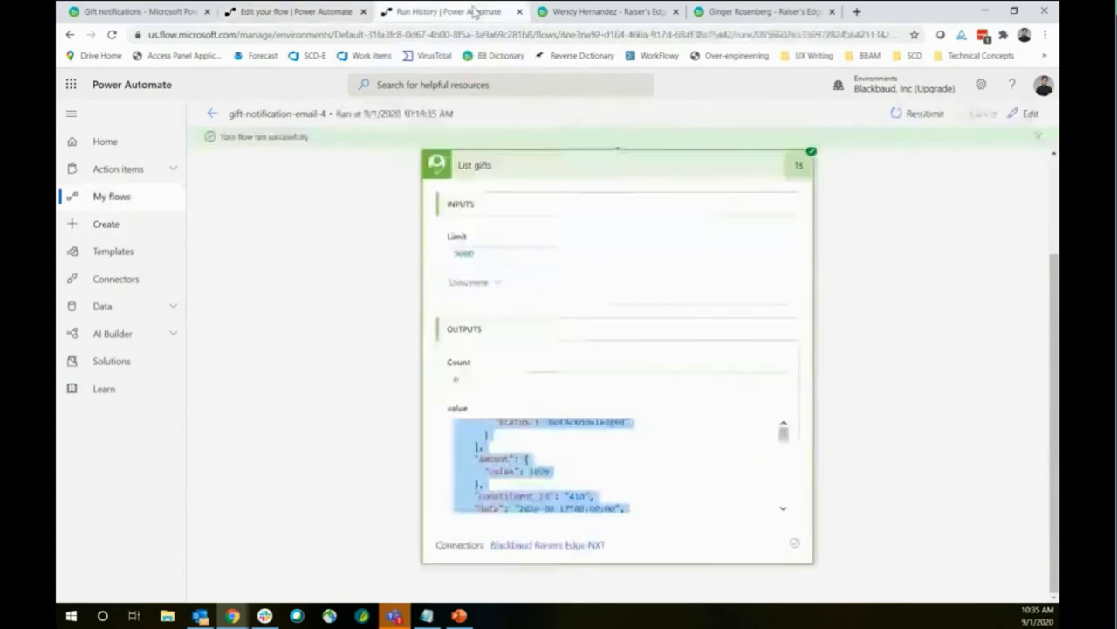
pyautogui.scroll(3, 581, 475)
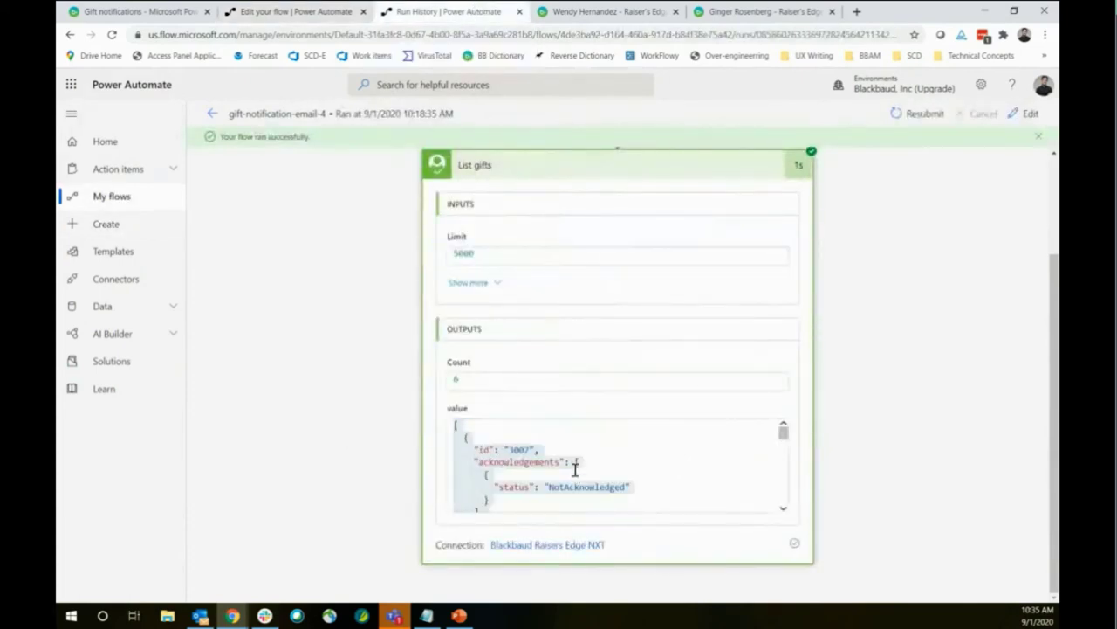
pyautogui.click(485, 450)
pyautogui.scroll(-3, 520, 450)
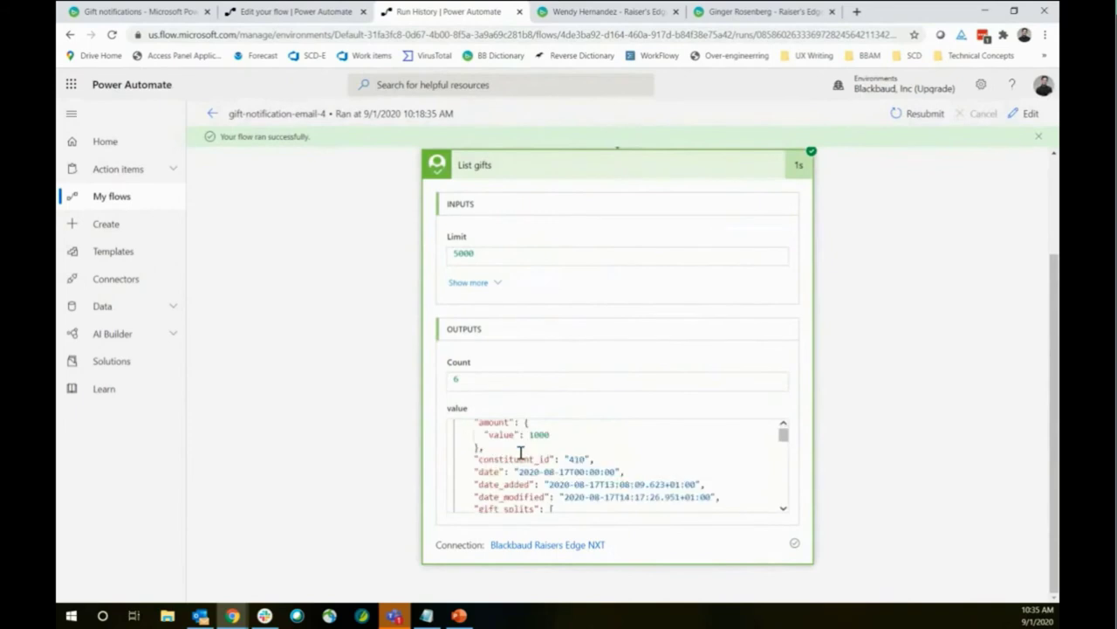
pyautogui.scroll(-3, 517, 452)
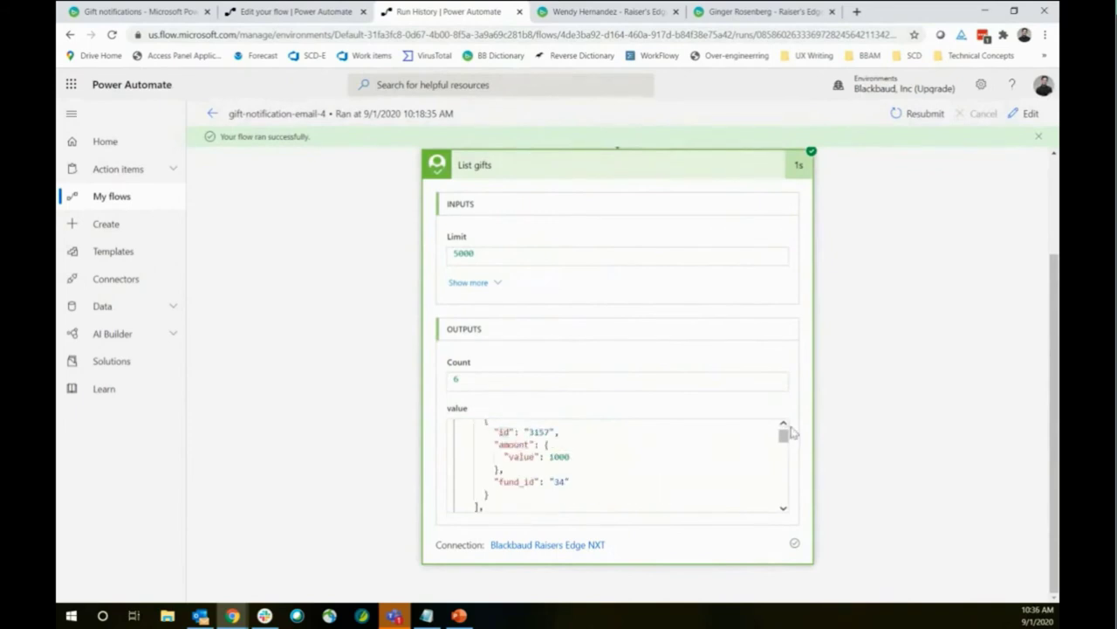
pyautogui.scroll(1, 786, 431)
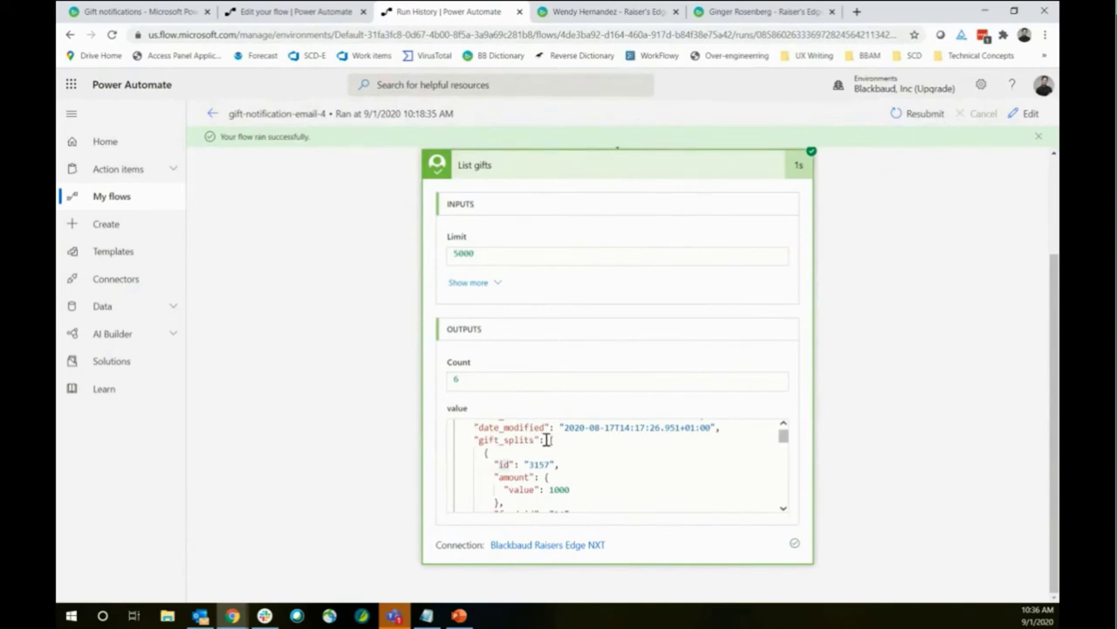
pyautogui.click(784, 508)
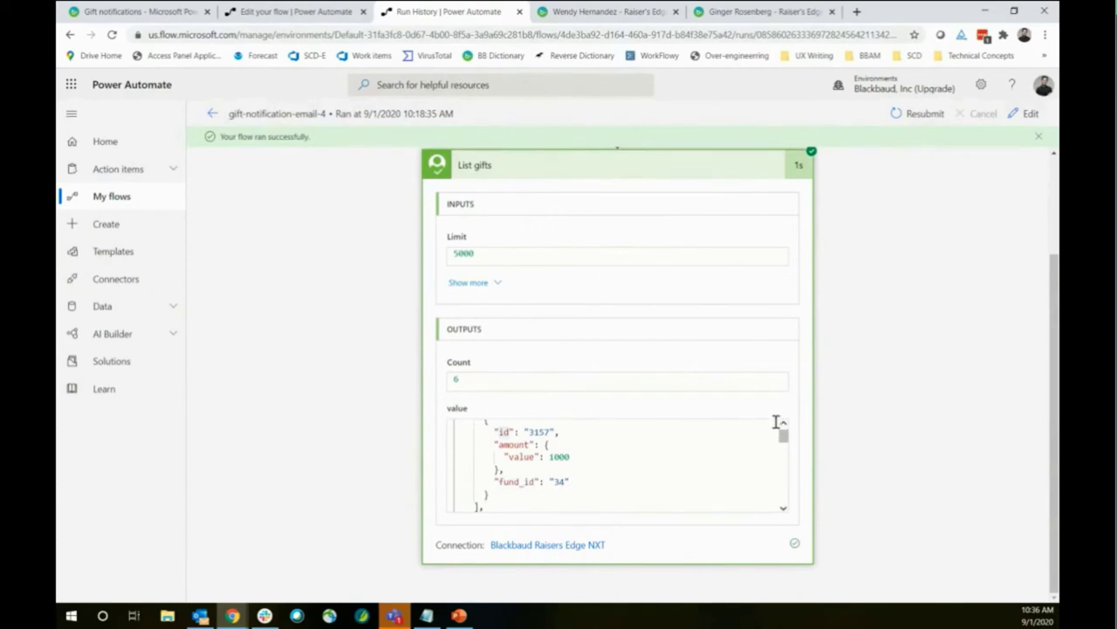
pyautogui.scroll(1, 783, 427)
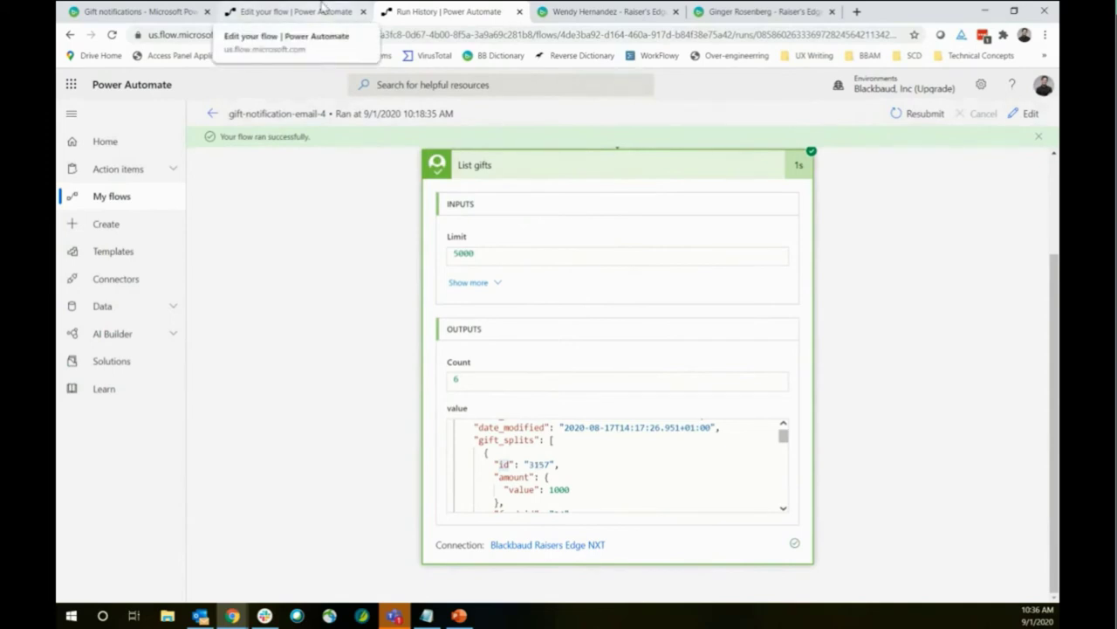
pyautogui.click(323, 7)
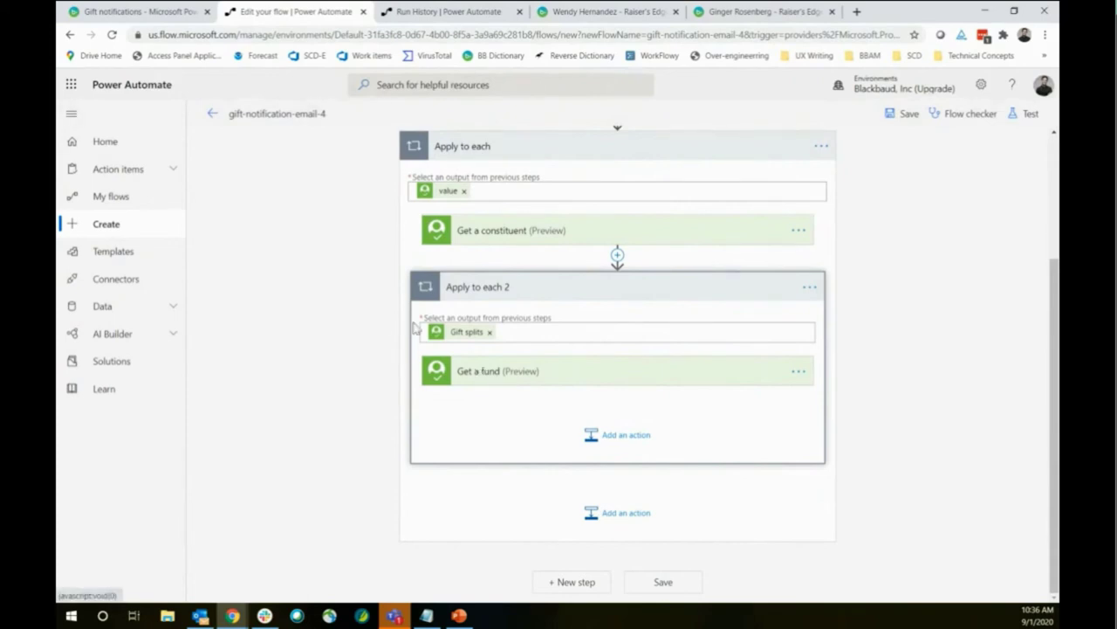
# Insert a Condition step after Get a fund inside Apply to each 2
pyautogui.click(496, 376)
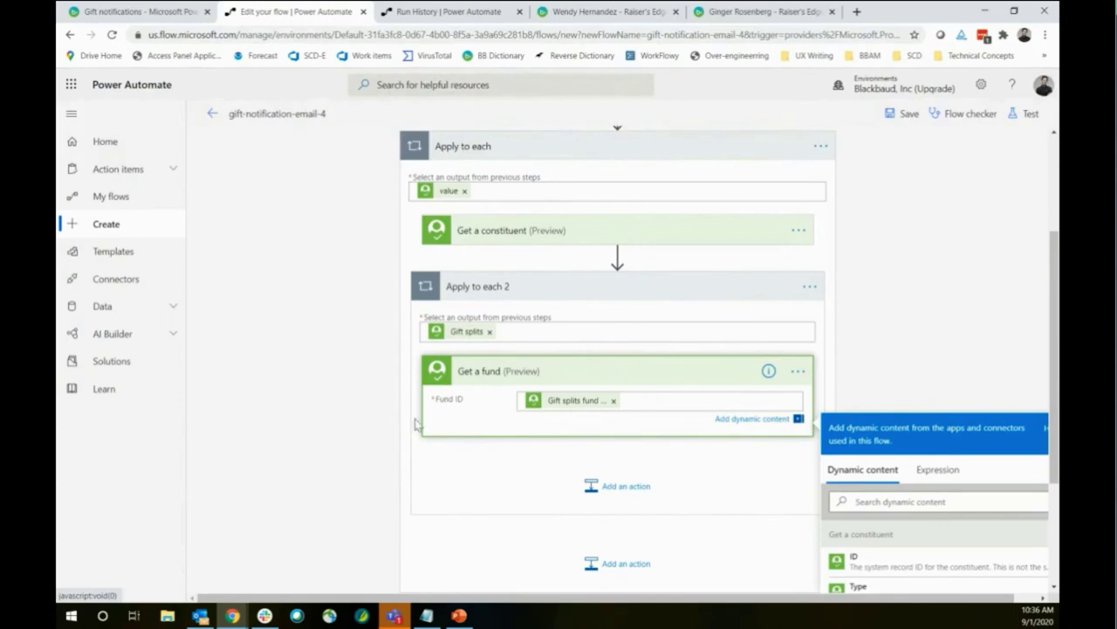
pyautogui.scroll(-1, 393, 424)
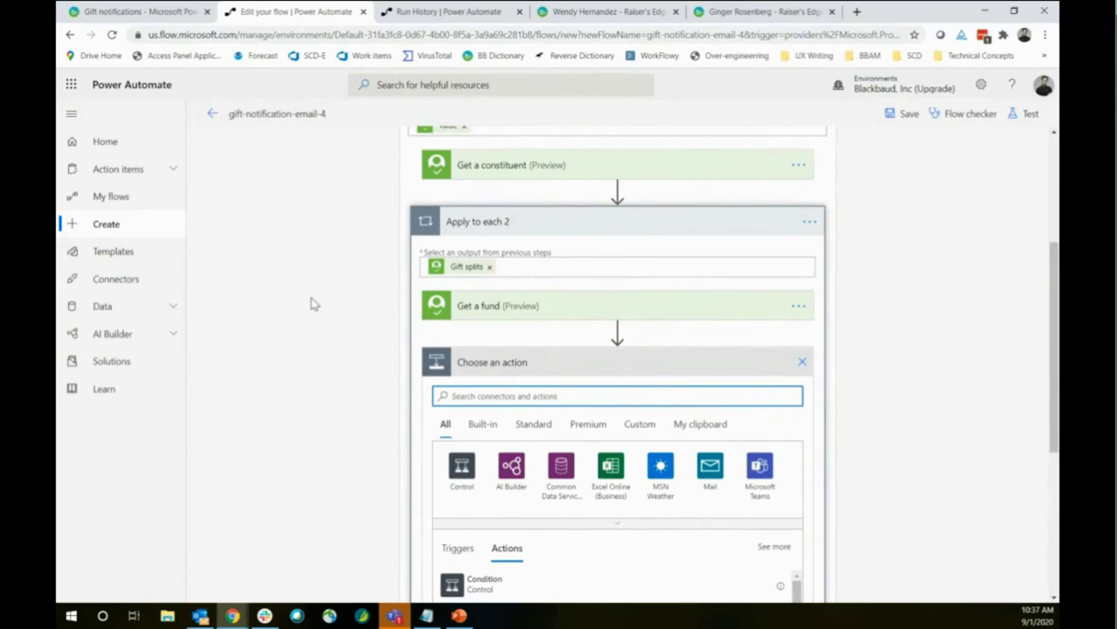
pyautogui.scroll(-3, 410, 347)
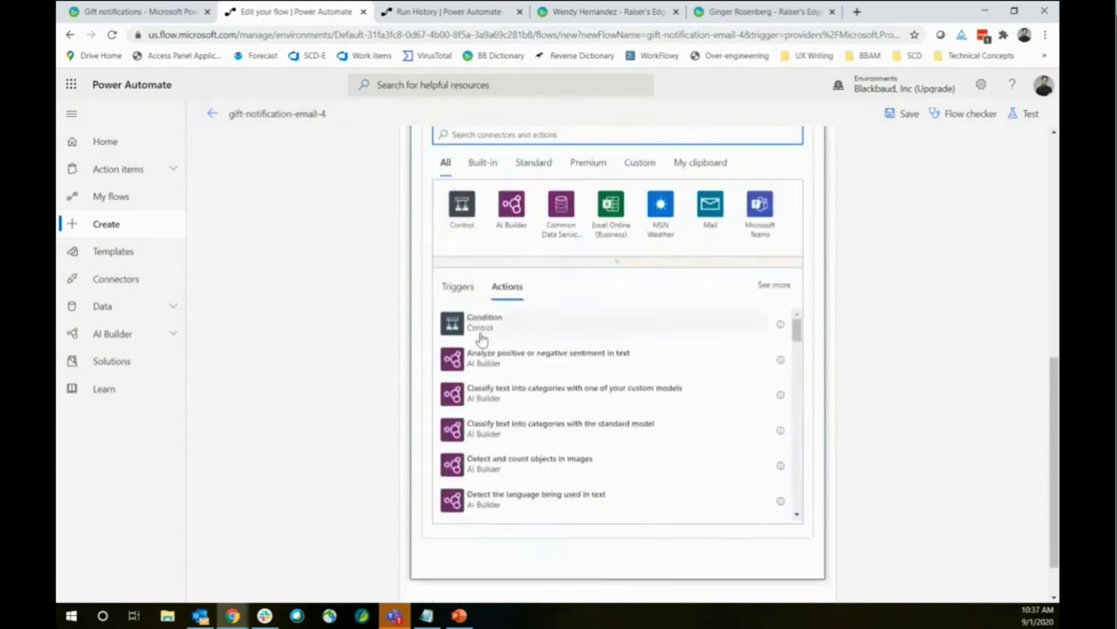
pyautogui.click(478, 330)
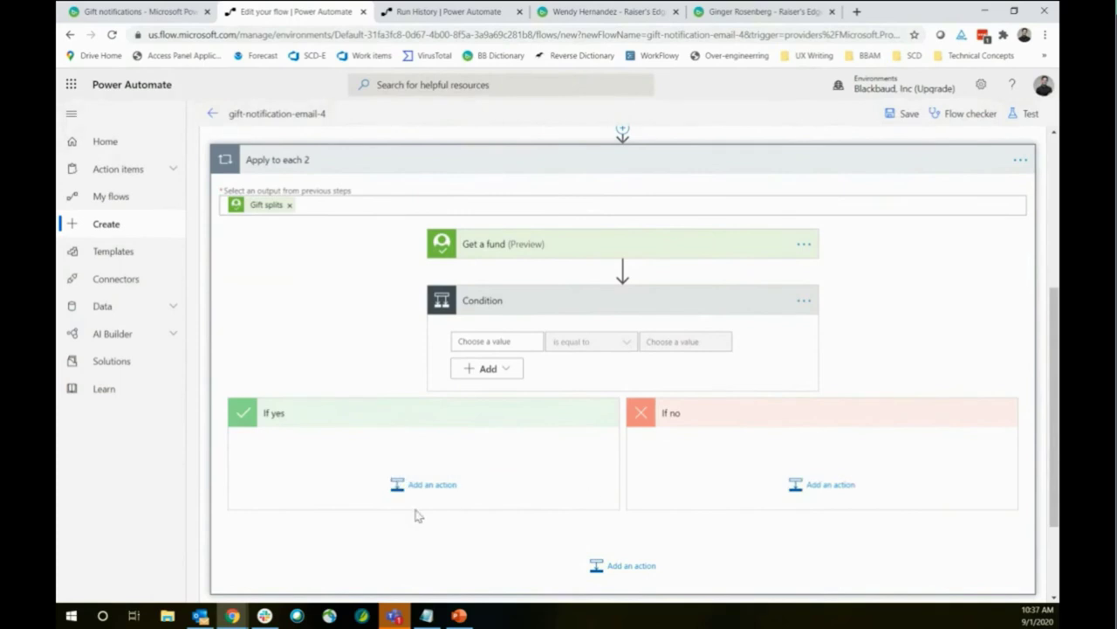
# Delete the Condition step
pyautogui.click(803, 301)
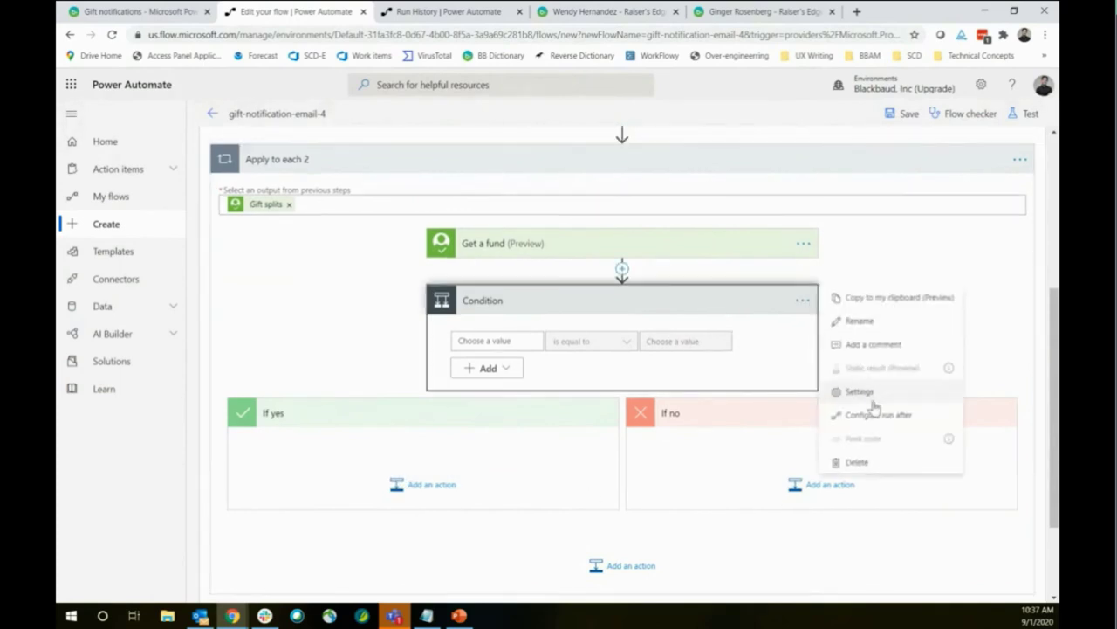
pyautogui.click(660, 365)
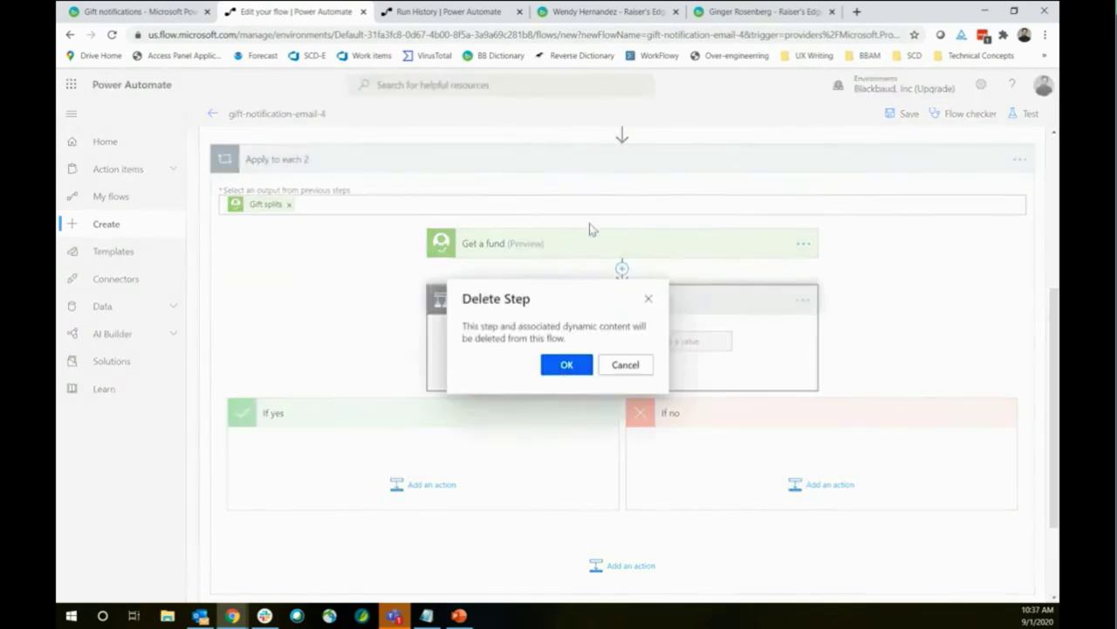
pyautogui.click(566, 364)
# Add a Switch after Get a fund that switches on the fund's Lookup ID
pyautogui.click(611, 434)
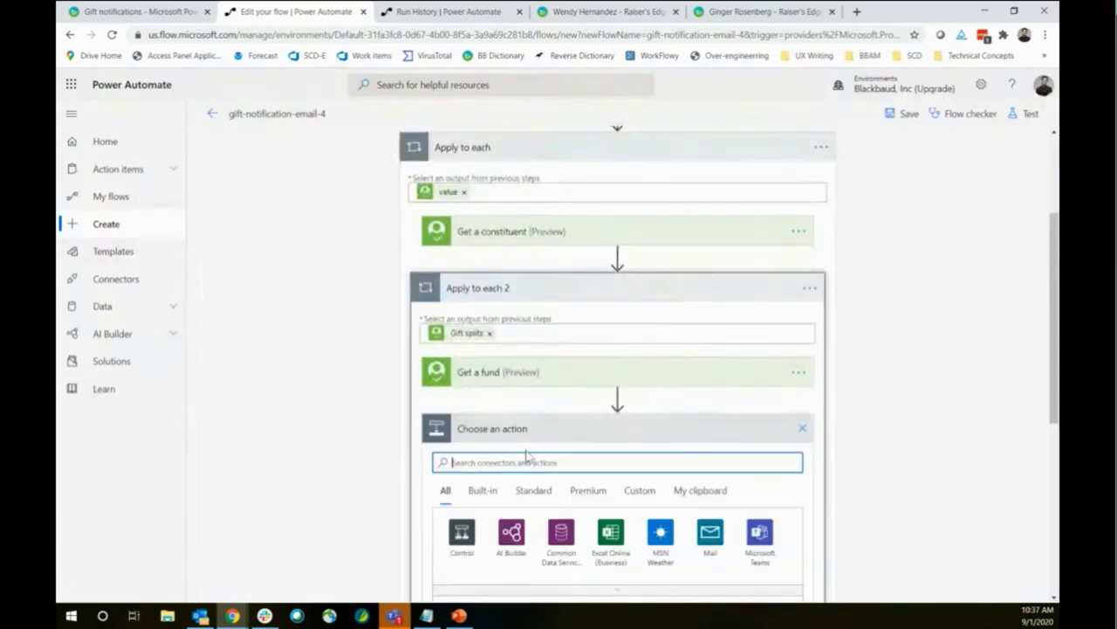
pyautogui.write('itch')
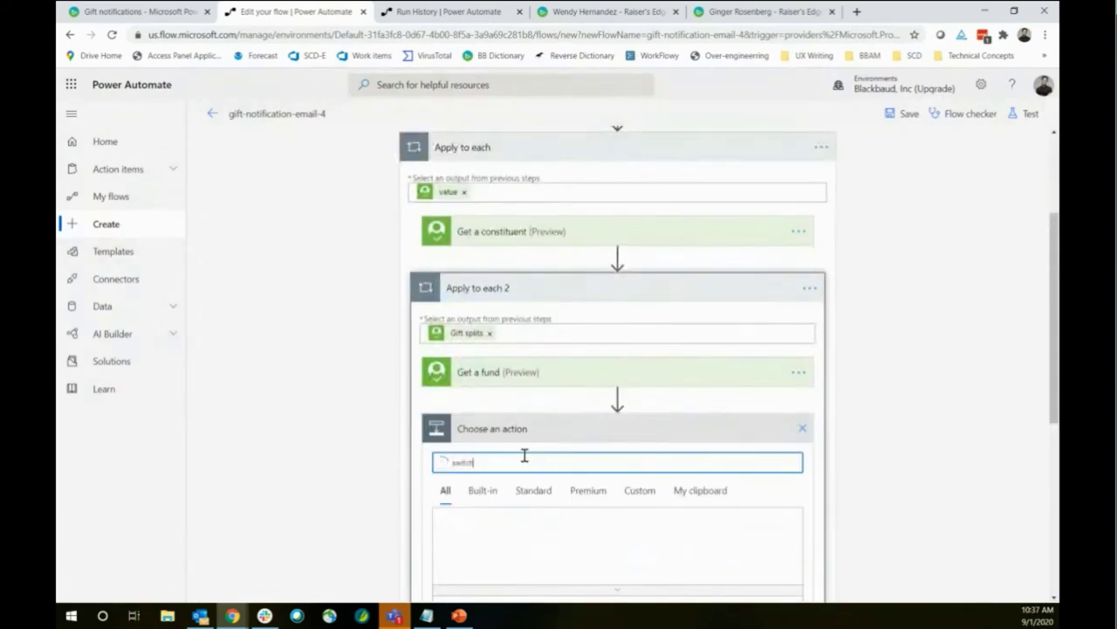
pyautogui.scroll(-2, 503, 531)
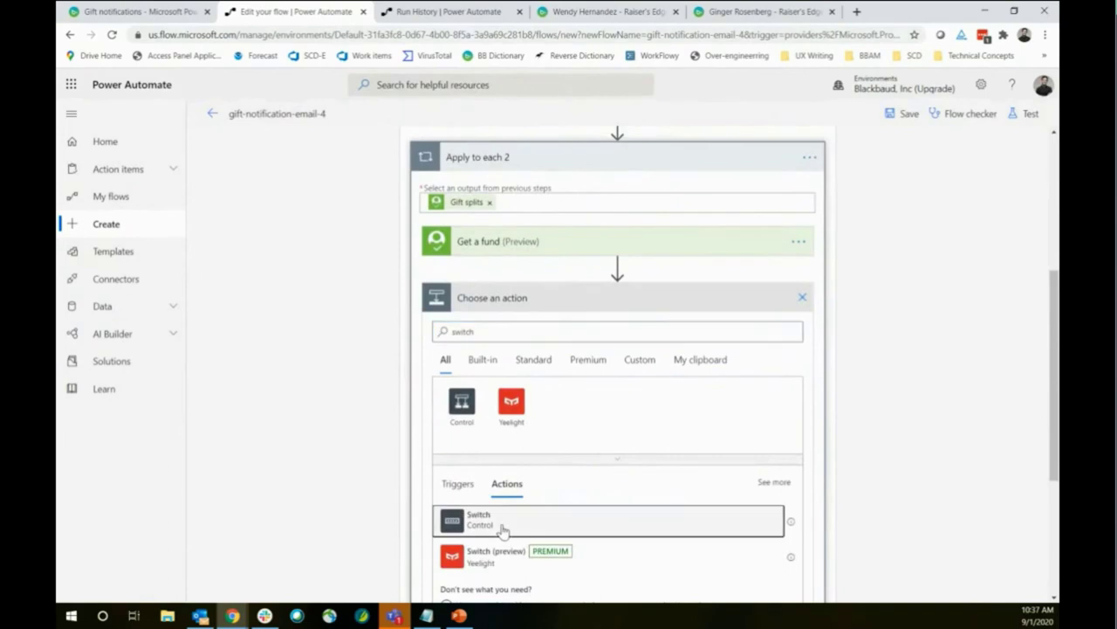
pyautogui.click(478, 519)
pyautogui.scroll(-1, 224, 254)
pyautogui.scroll(-1, 225, 254)
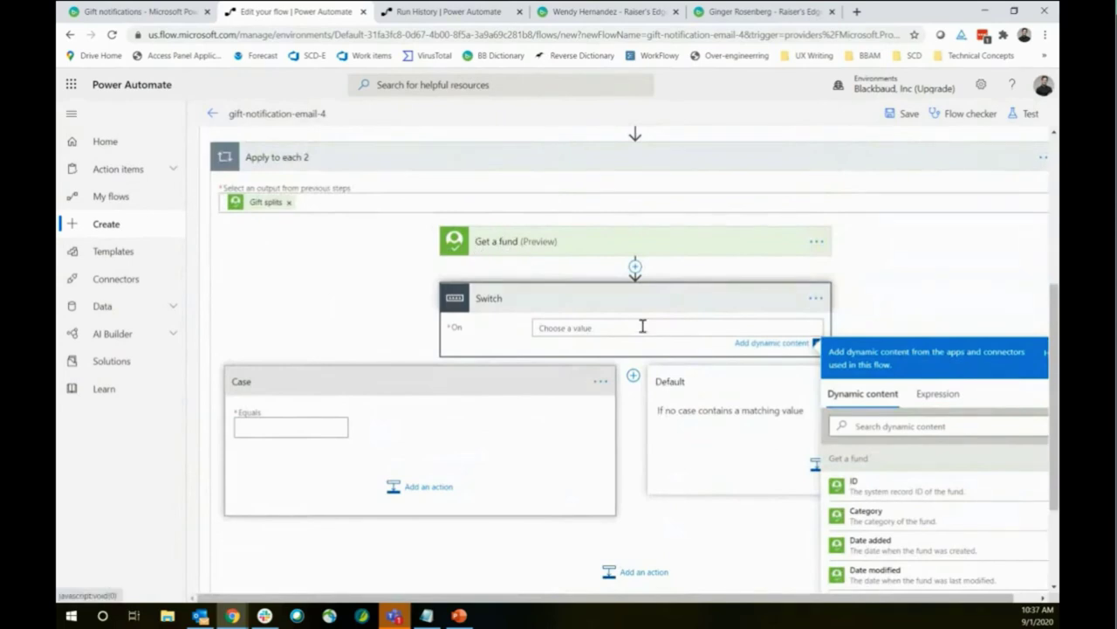
pyautogui.scroll(-4, 951, 263)
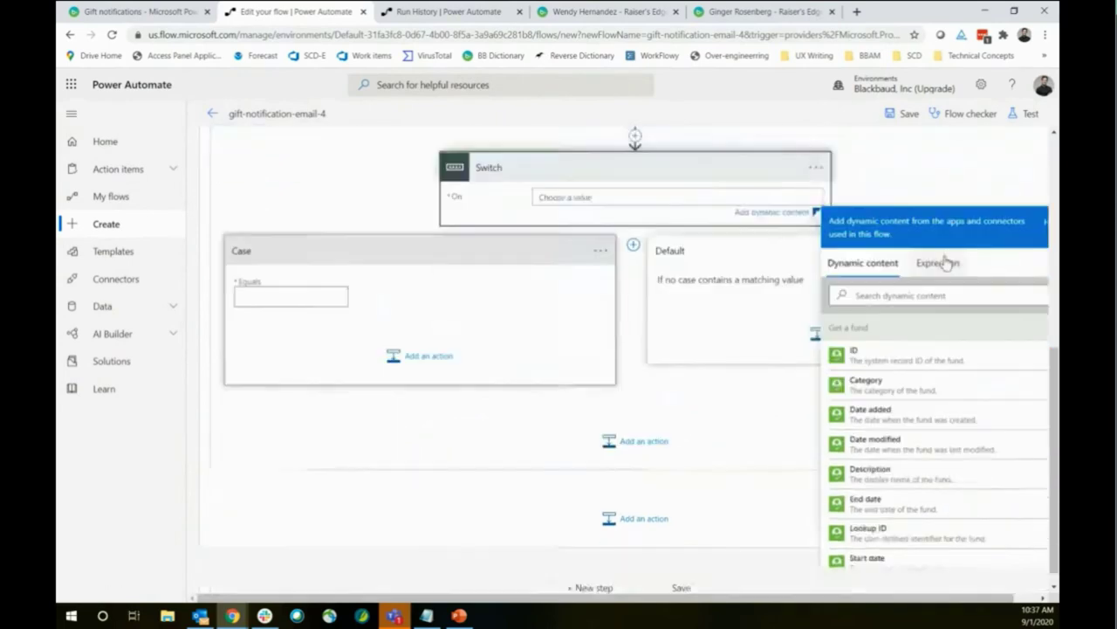
pyautogui.click(895, 539)
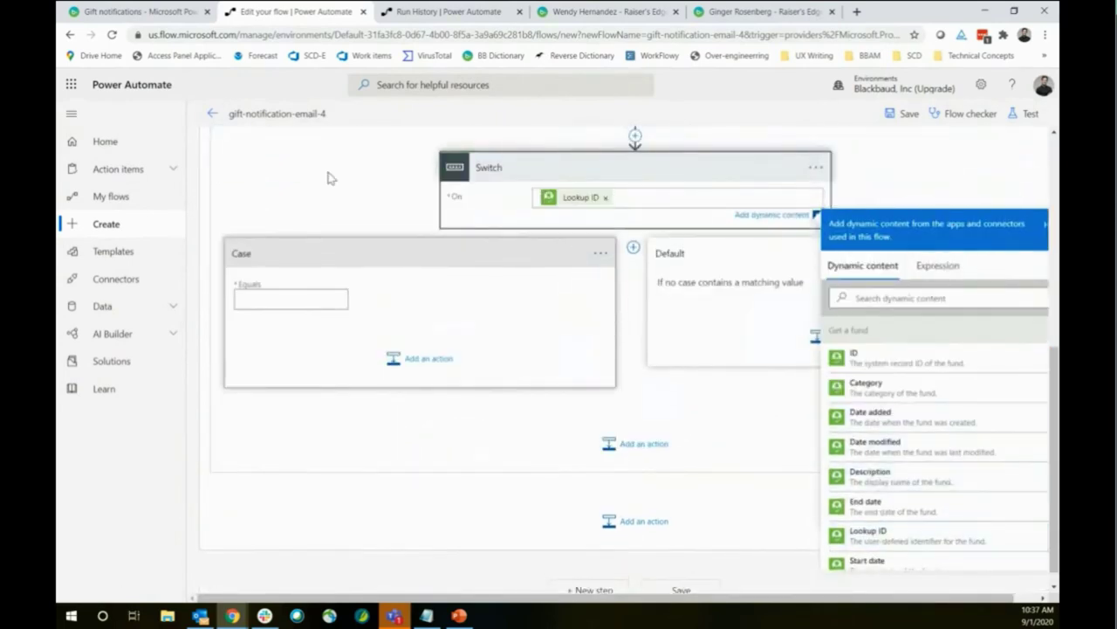
pyautogui.click(330, 179)
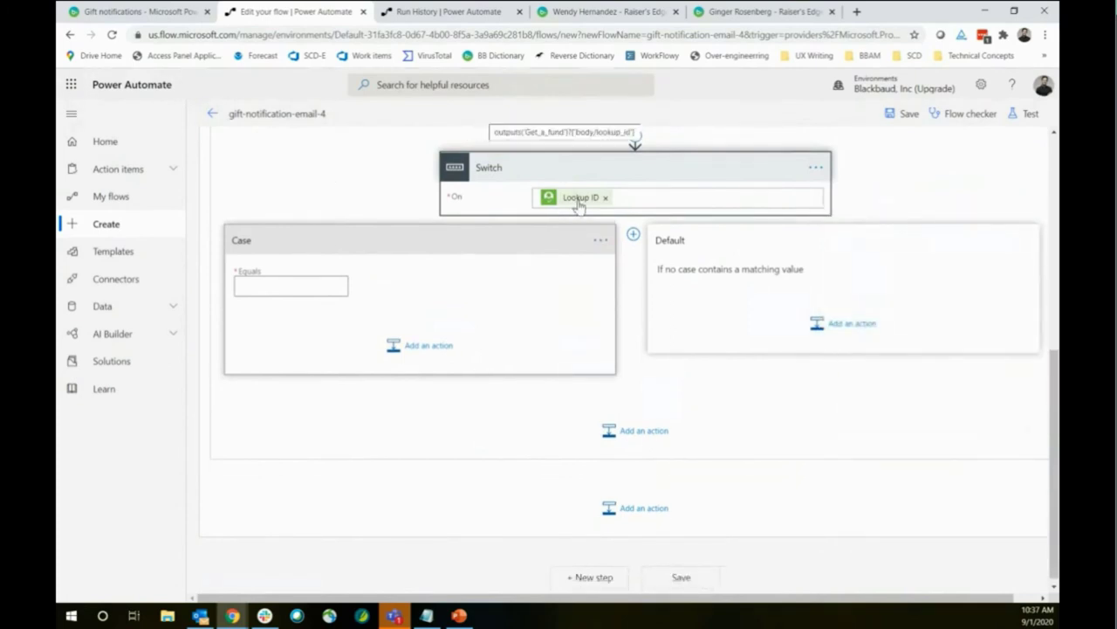
# Add a second case and set the two cases to match CAMP and SCIENCE
pyautogui.click(292, 292)
pyautogui.click(633, 234)
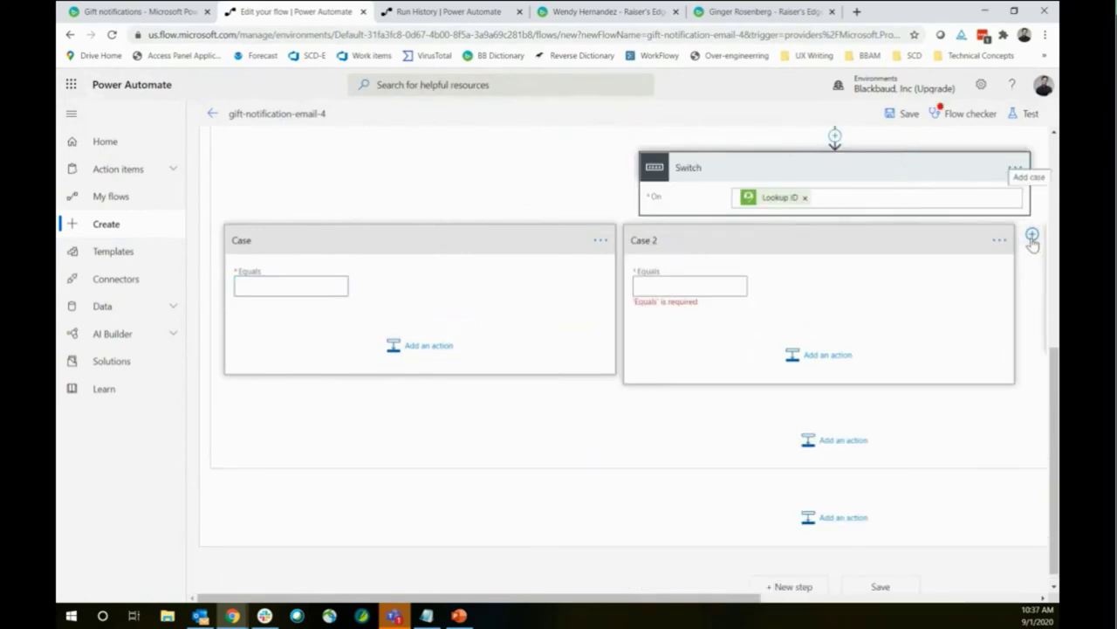
pyautogui.click(270, 289)
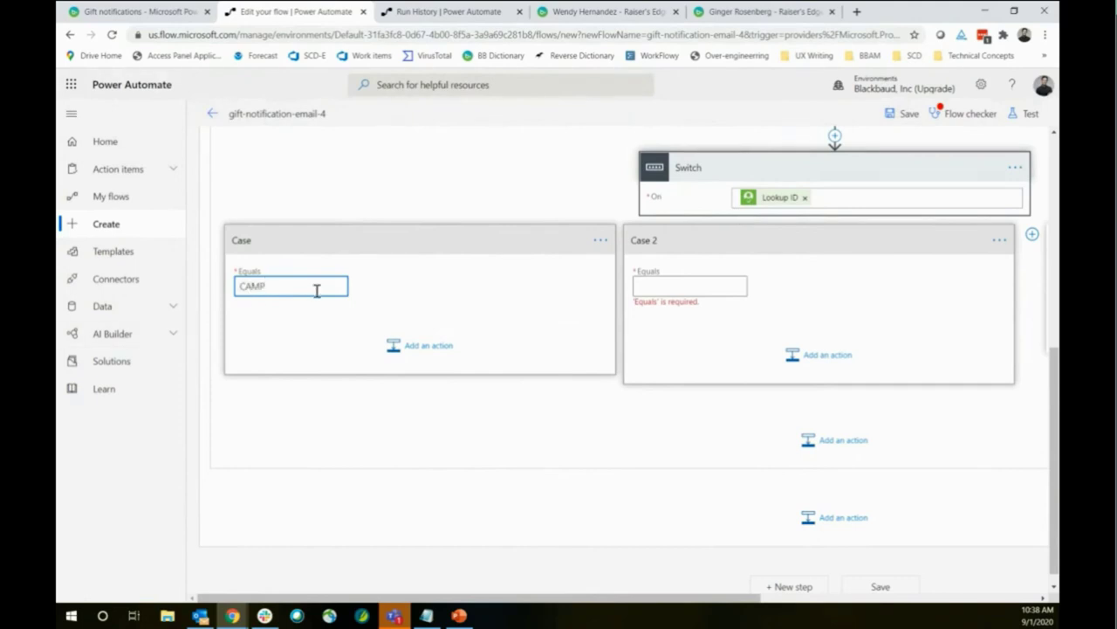
pyautogui.click(645, 281)
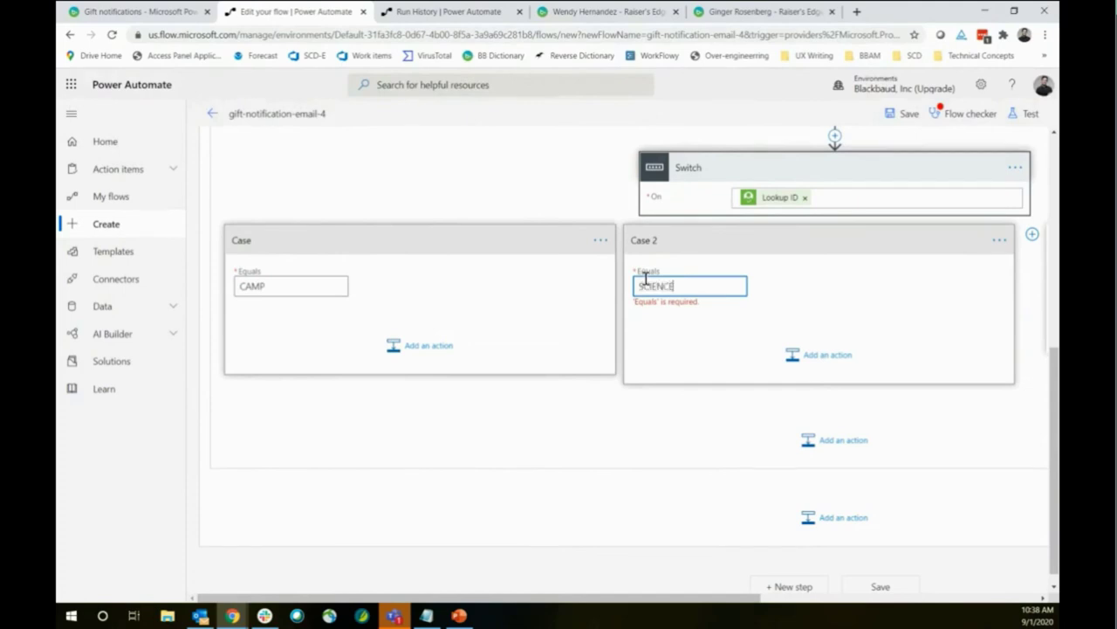
pyautogui.moveTo(515, 597); pyautogui.dragTo(498, 596)
# Add a Send an email notification (V3) action to the CAMP case, addressed to a colleague
pyautogui.click(426, 349)
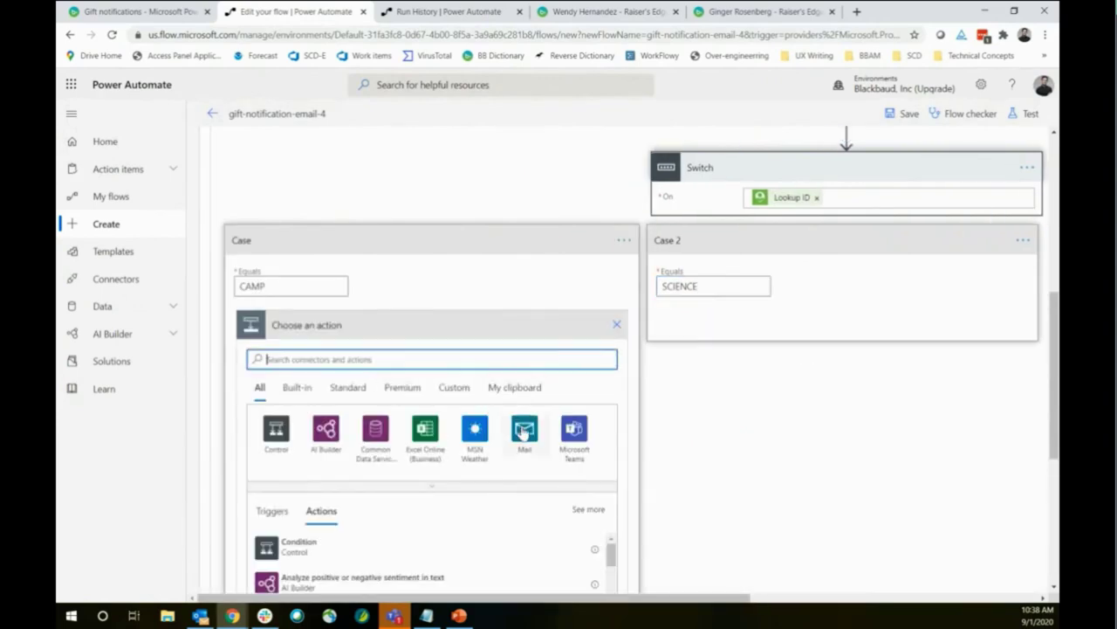
pyautogui.click(523, 433)
pyautogui.click(321, 422)
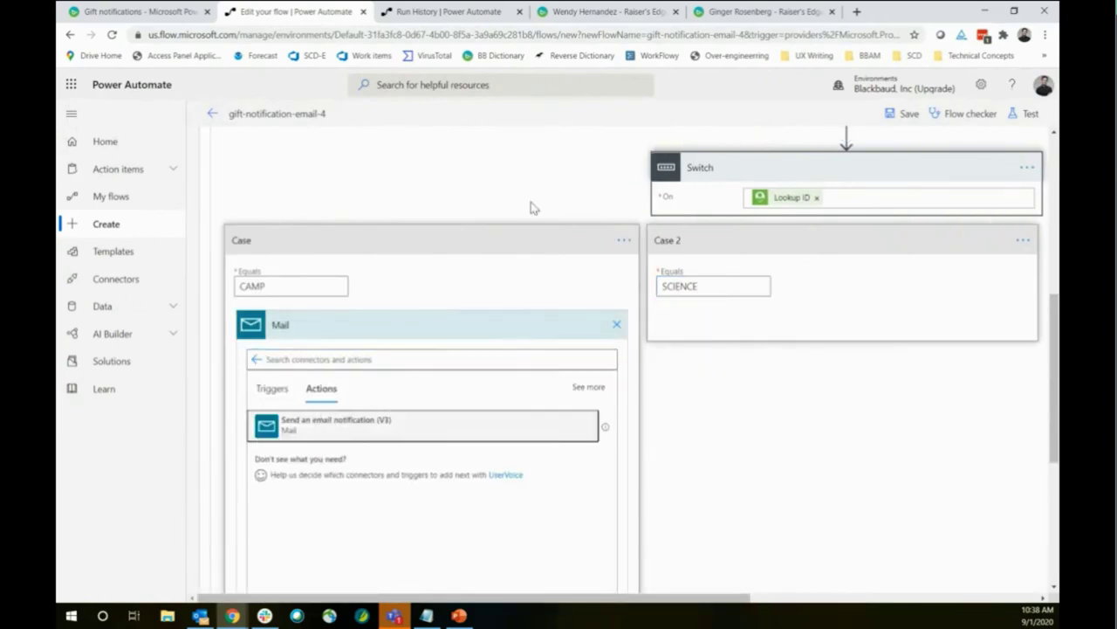
pyautogui.click(461, 357)
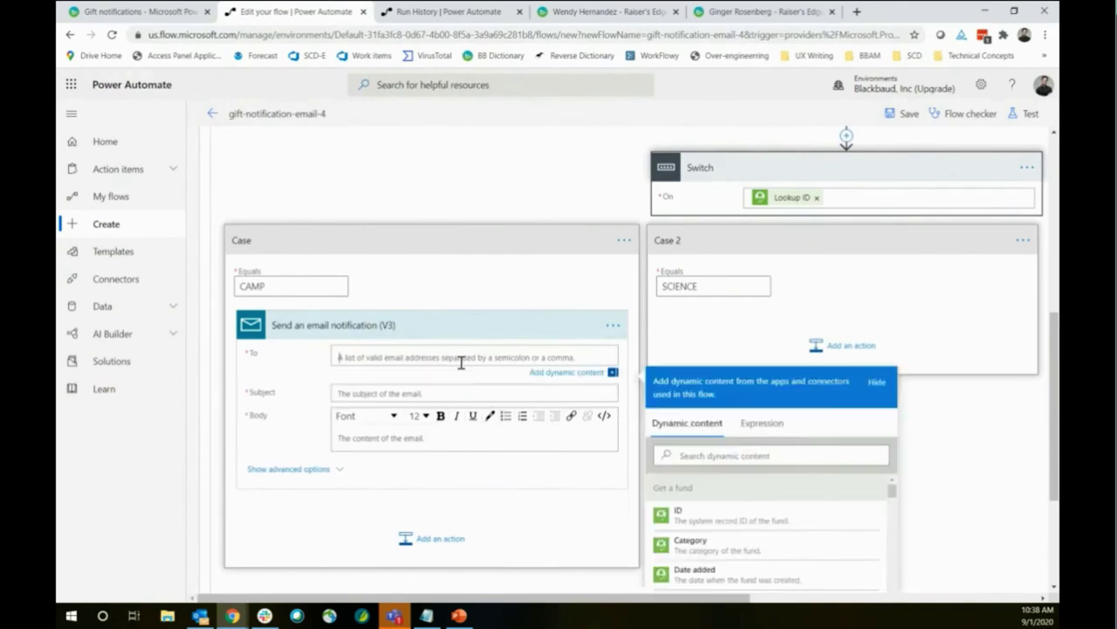
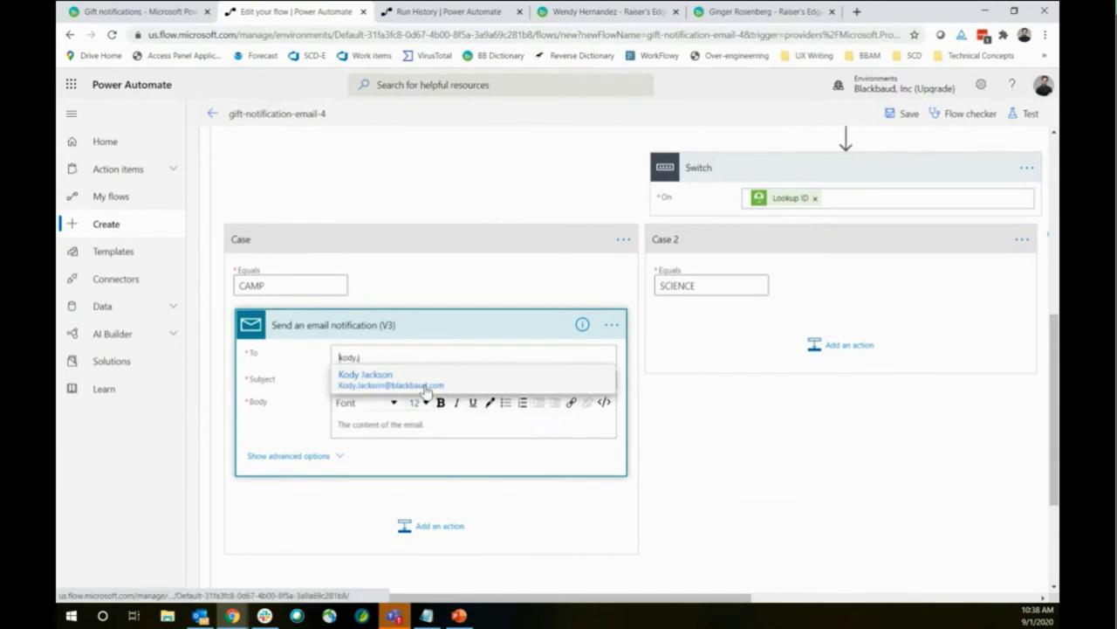
pyautogui.click(370, 385)
# Set the subject to 'The fund lookup is' plus Lookup ID, then copy the action
pyautogui.click(384, 380)
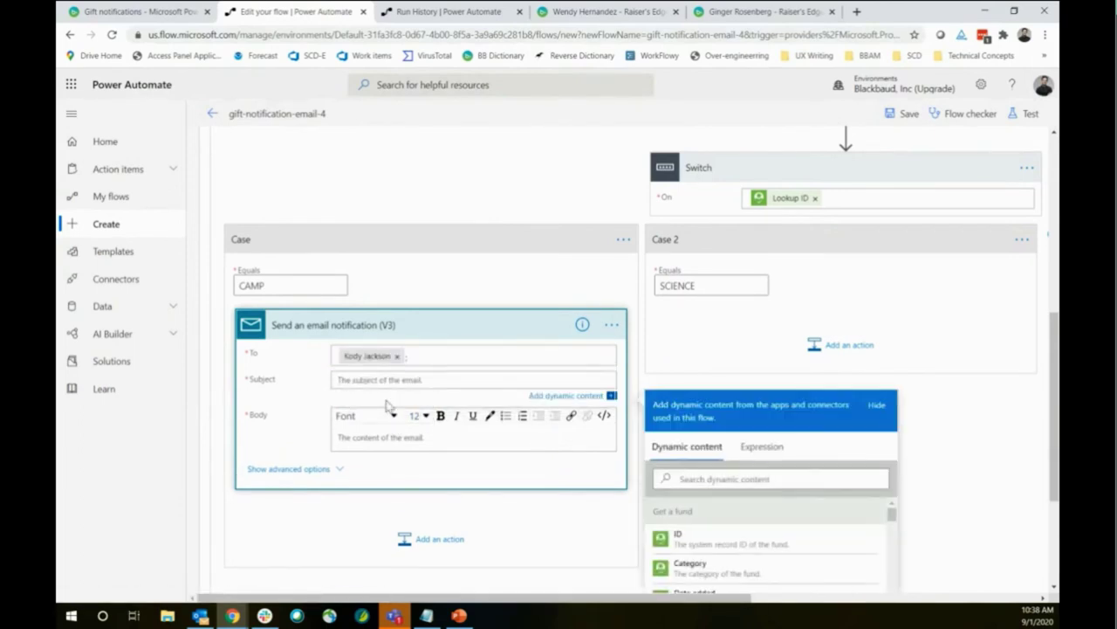
pyautogui.write('The fund lookup is')
pyautogui.scroll(-3, 798, 476)
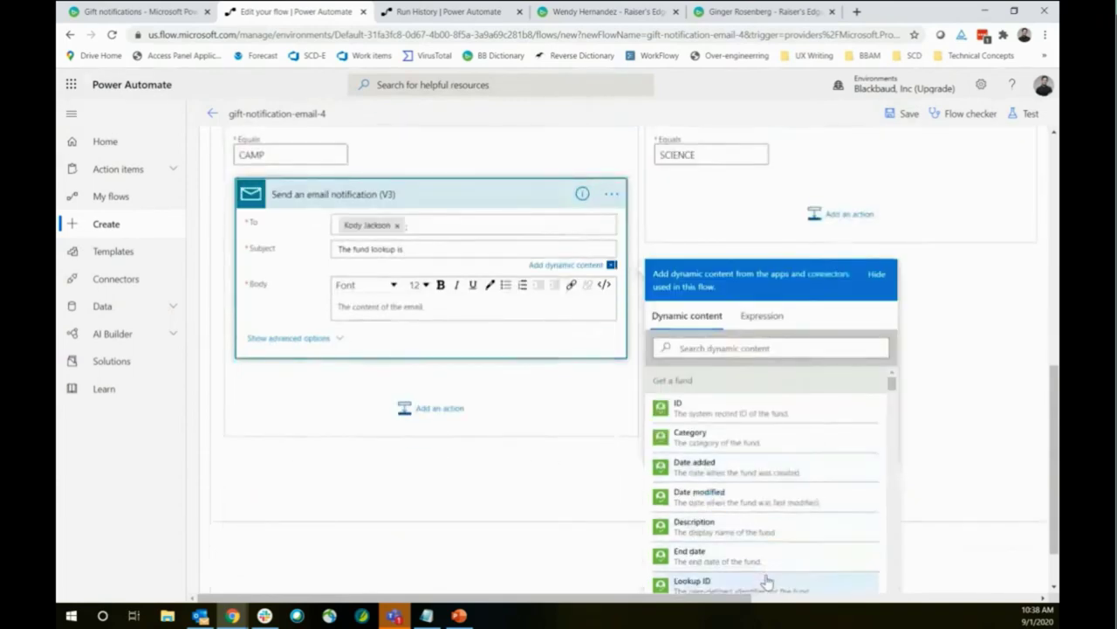
pyautogui.click(767, 582)
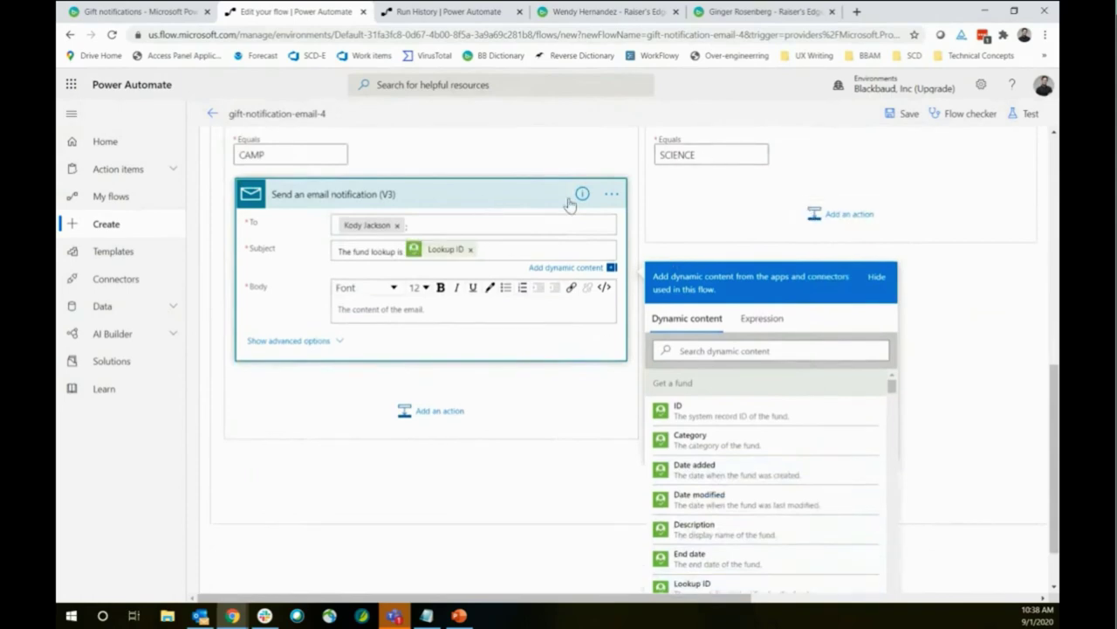
pyautogui.click(612, 194)
pyautogui.click(709, 193)
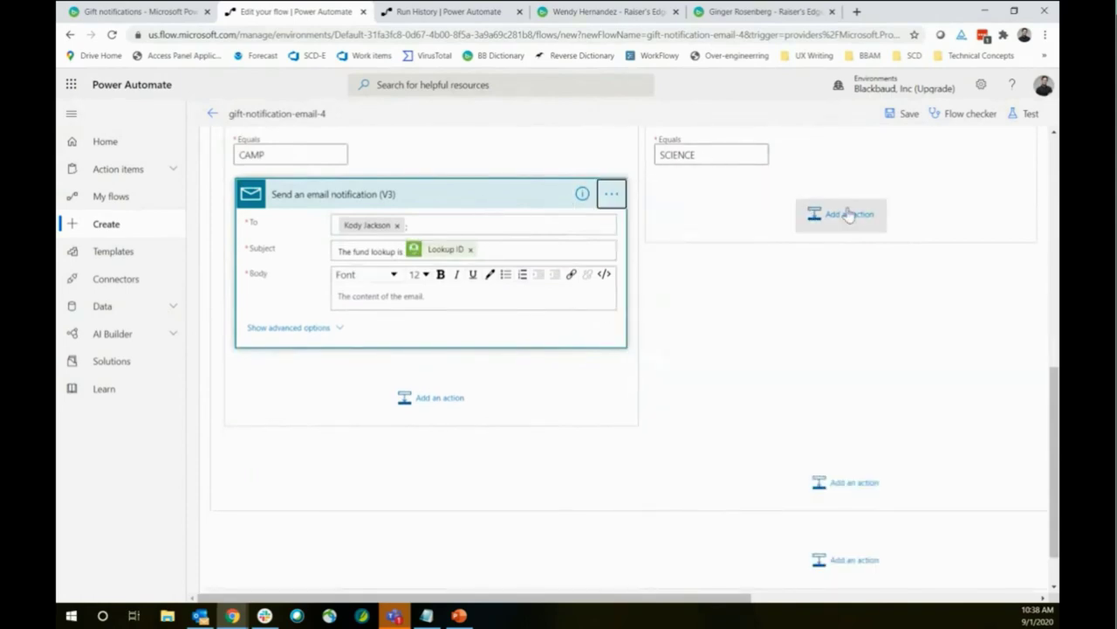
# Try pasting the copied email action into the SCIENCE case, cancelling after the paste fails
pyautogui.click(849, 216)
pyautogui.click(935, 254)
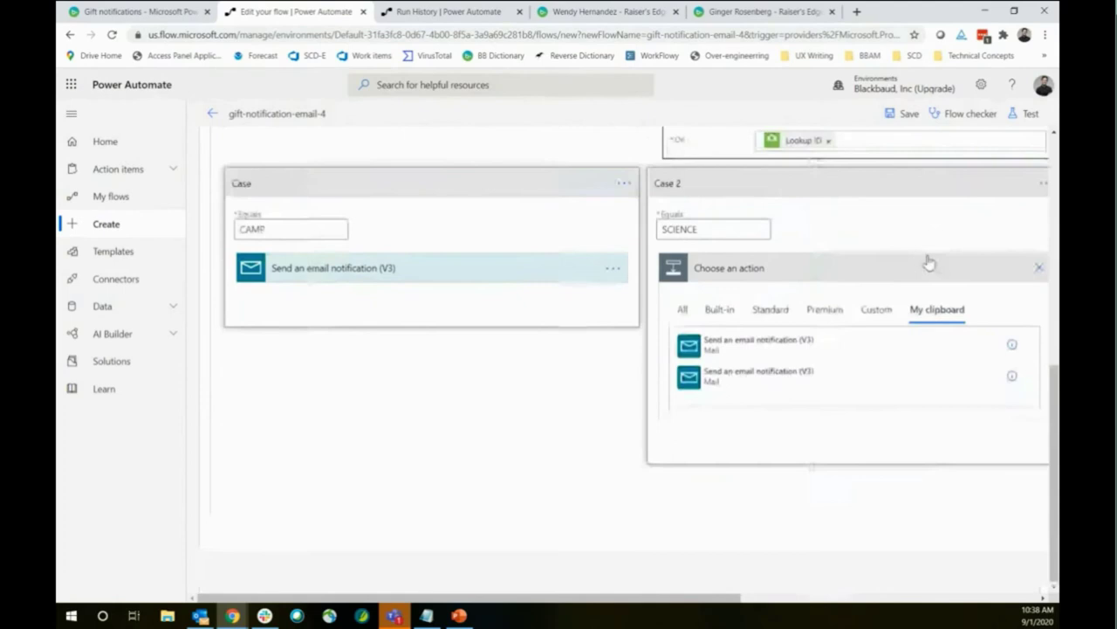
pyautogui.click(739, 356)
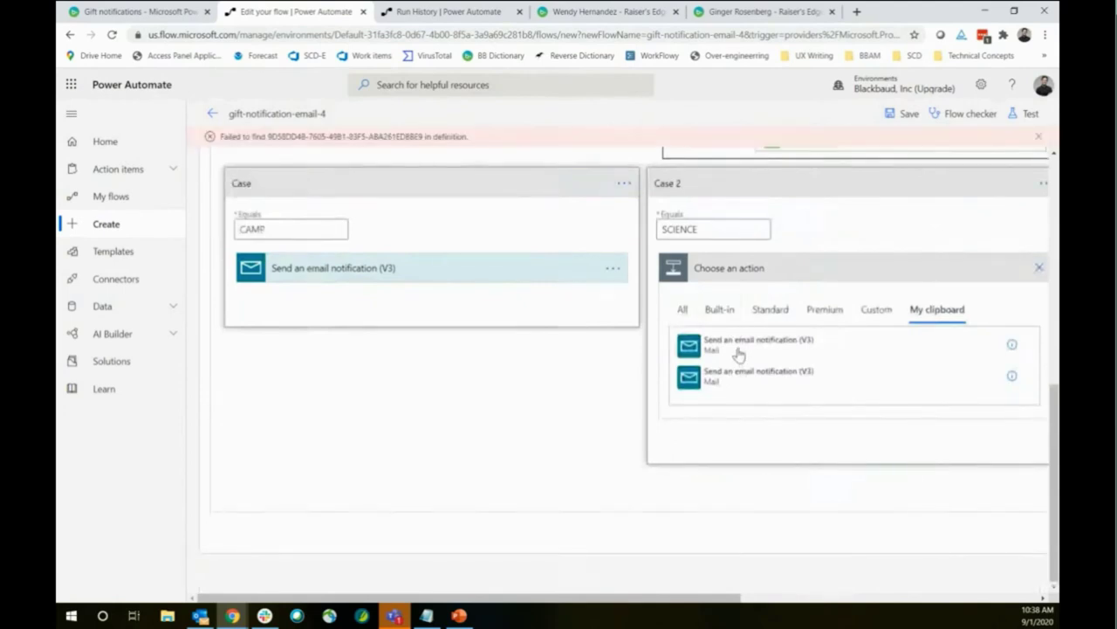
pyautogui.click(1038, 140)
pyautogui.click(1039, 267)
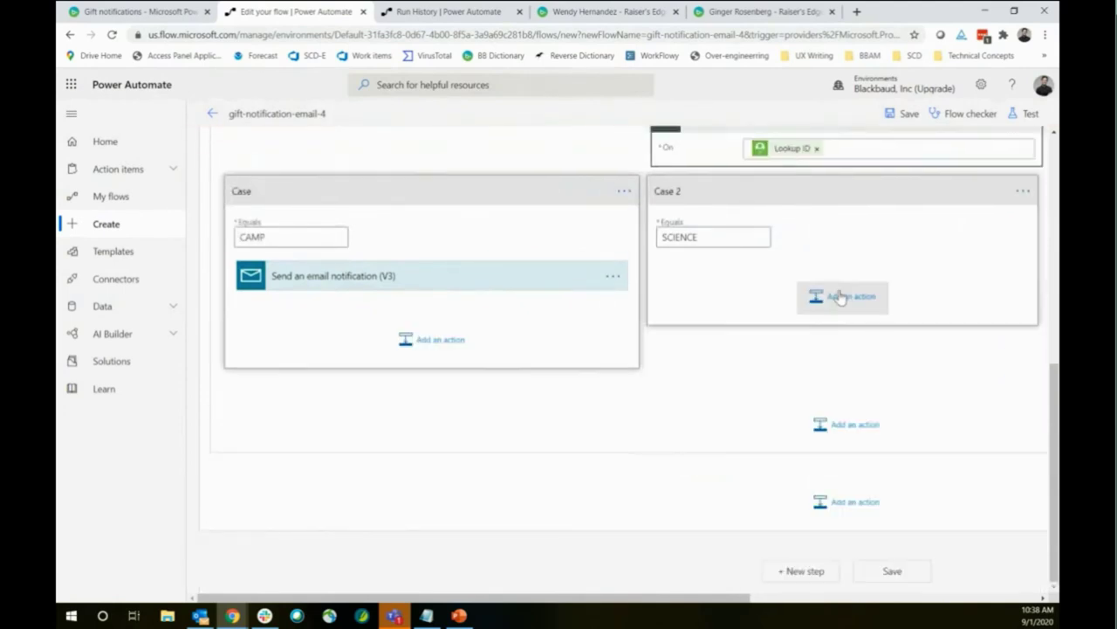
# Add a Send an email notification (V3) action to the SCIENCE case, addressed to a colleague
pyautogui.click(839, 298)
pyautogui.click(947, 379)
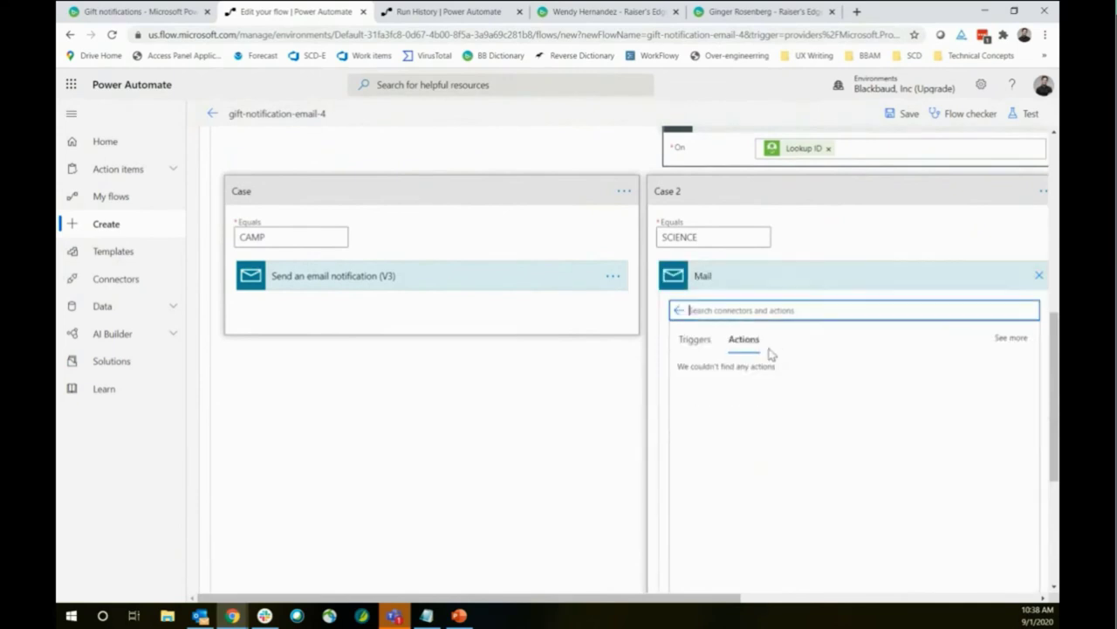
pyautogui.click(751, 371)
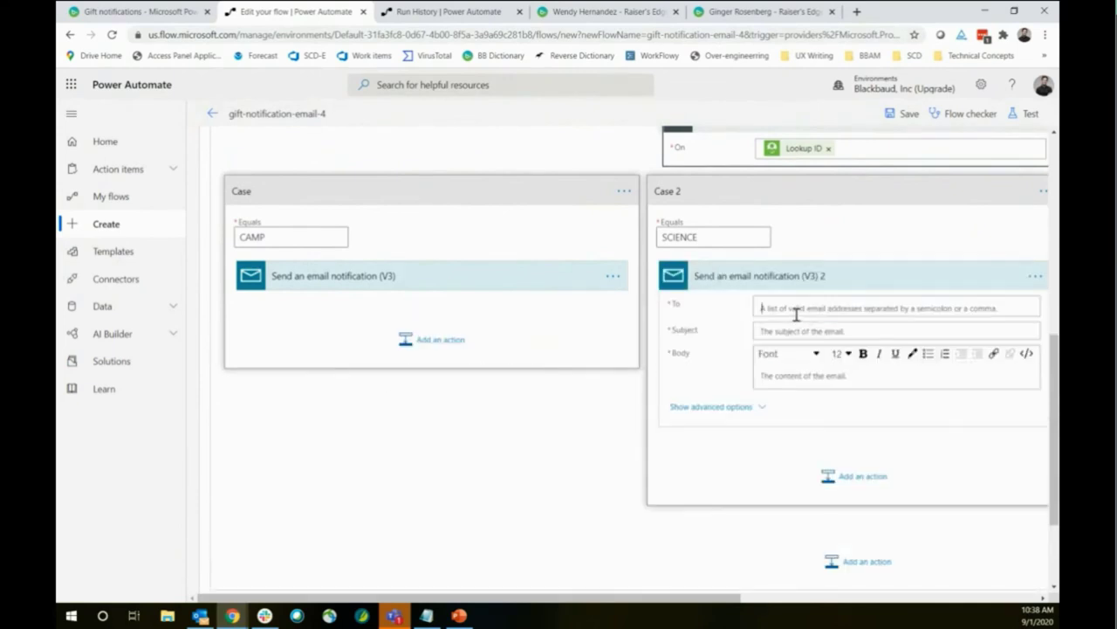
pyautogui.click(796, 313)
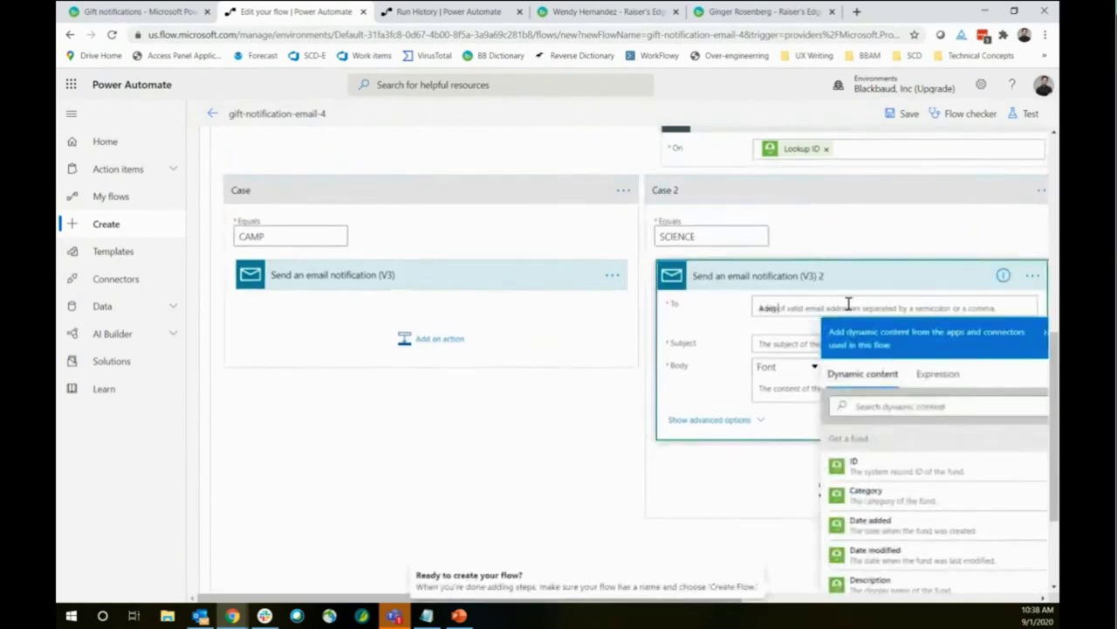
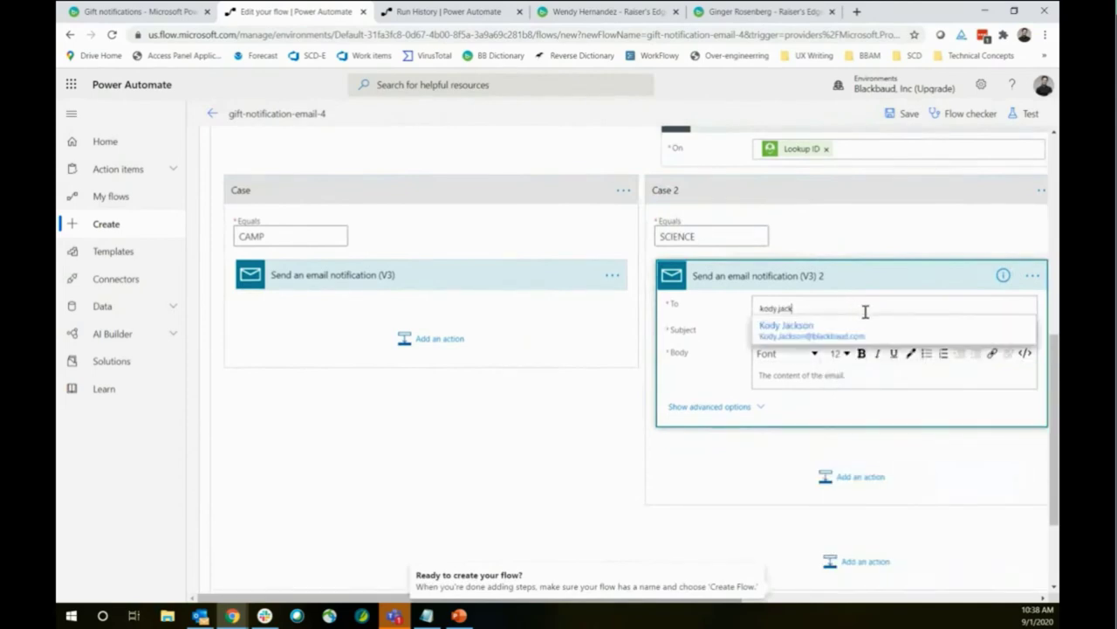
pyautogui.click(859, 330)
# Set the SCIENCE email subject to 'The fund lookup should be Science', without Lookup ID
pyautogui.click(786, 329)
pyautogui.write('The fund lookup is')
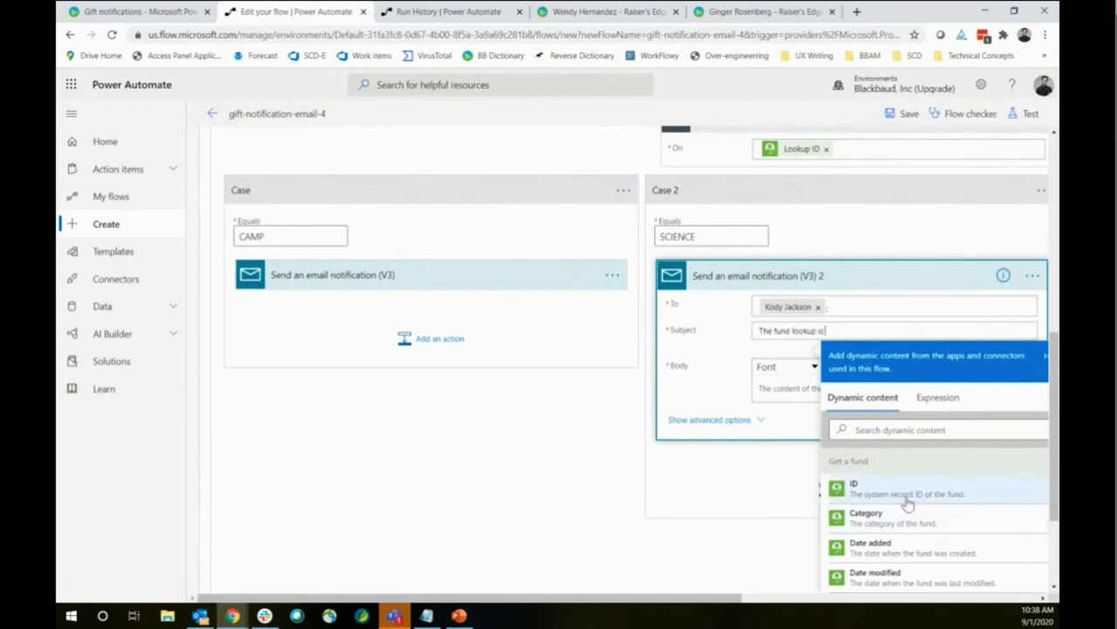
pyautogui.scroll(-3, 908, 498)
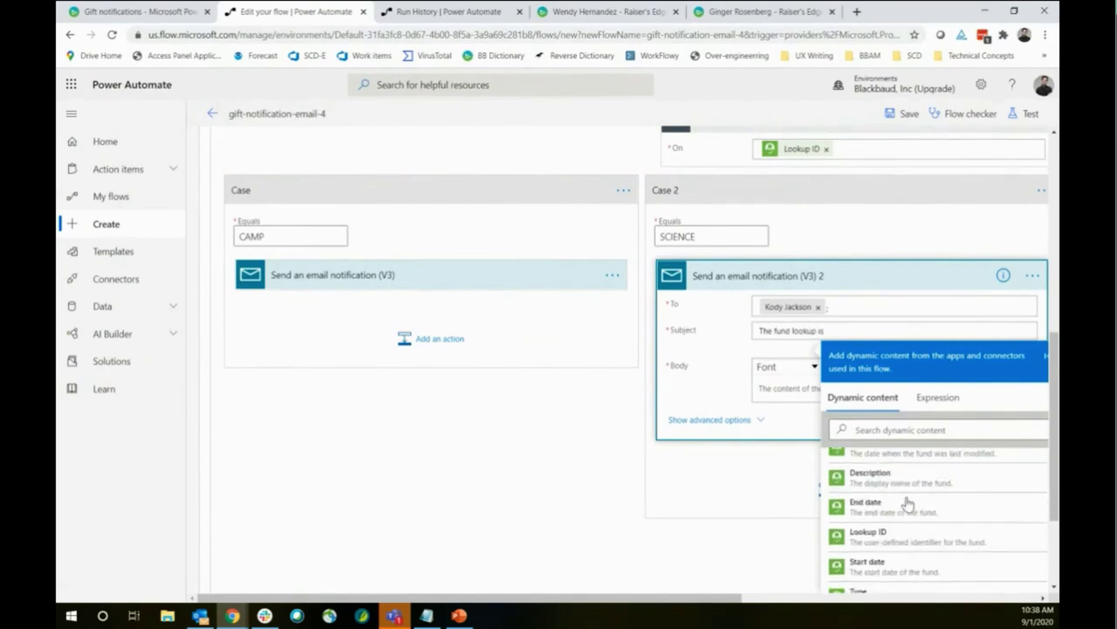
pyautogui.click(869, 471)
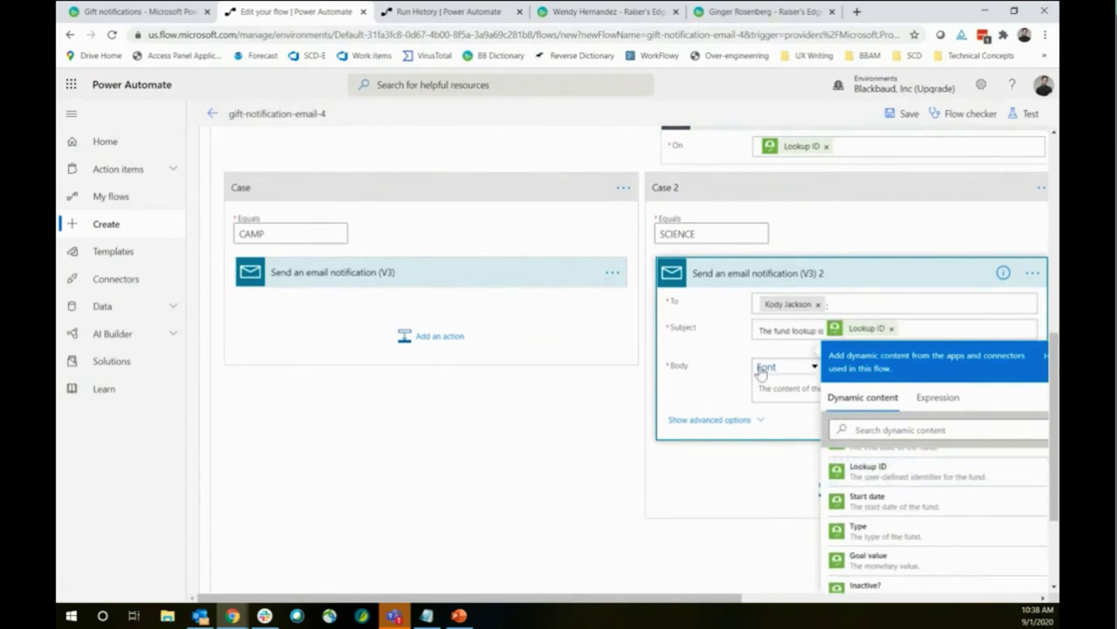
pyautogui.click(788, 389)
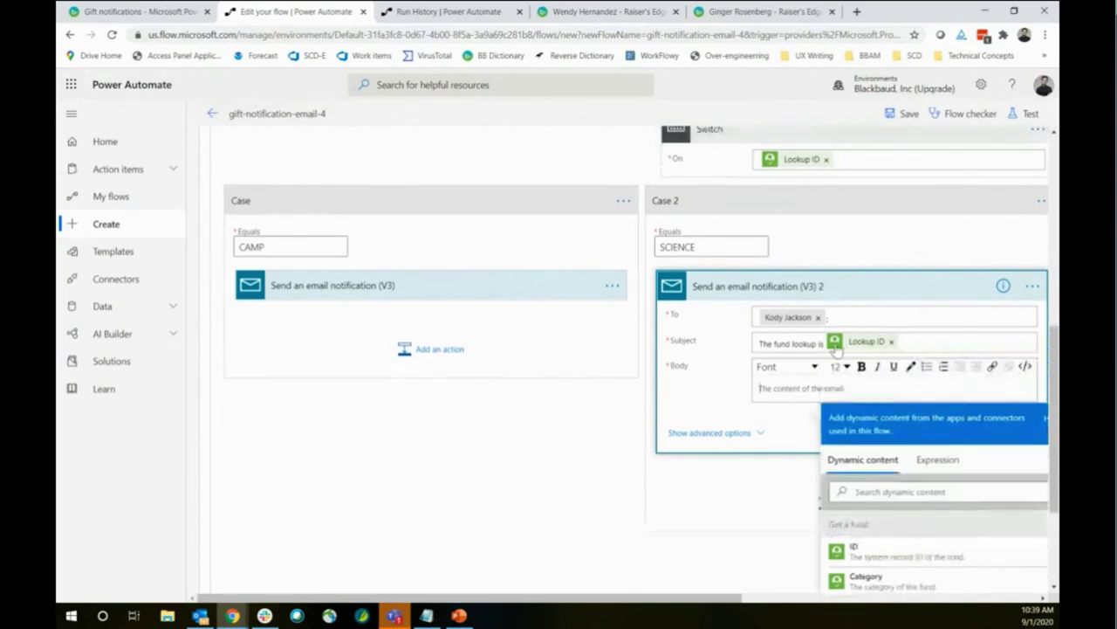
pyautogui.click(908, 340)
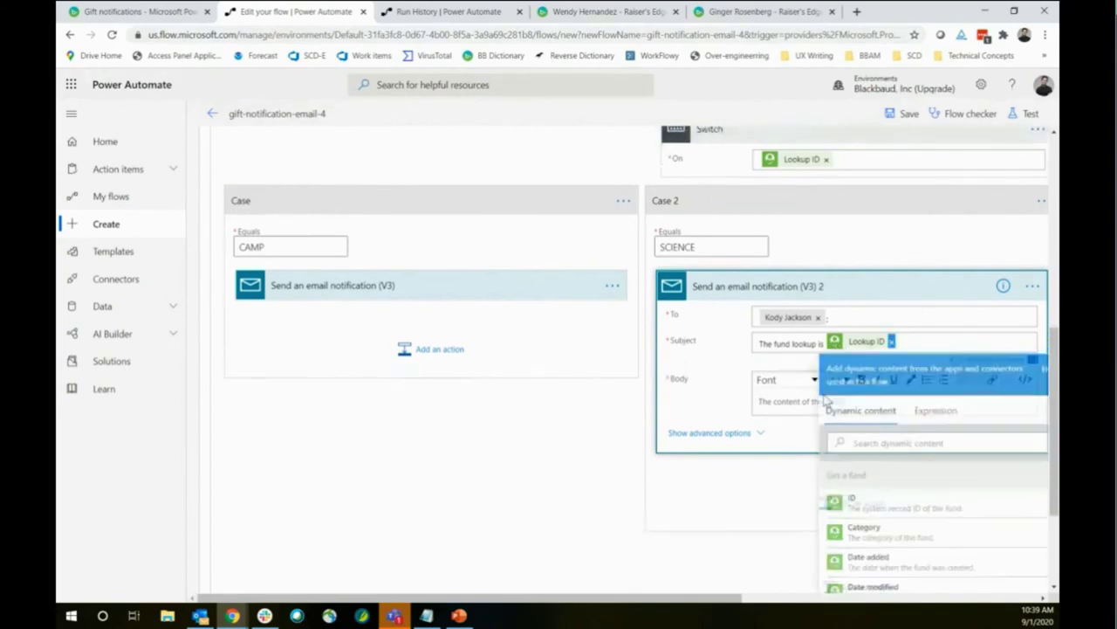
pyautogui.click(891, 341)
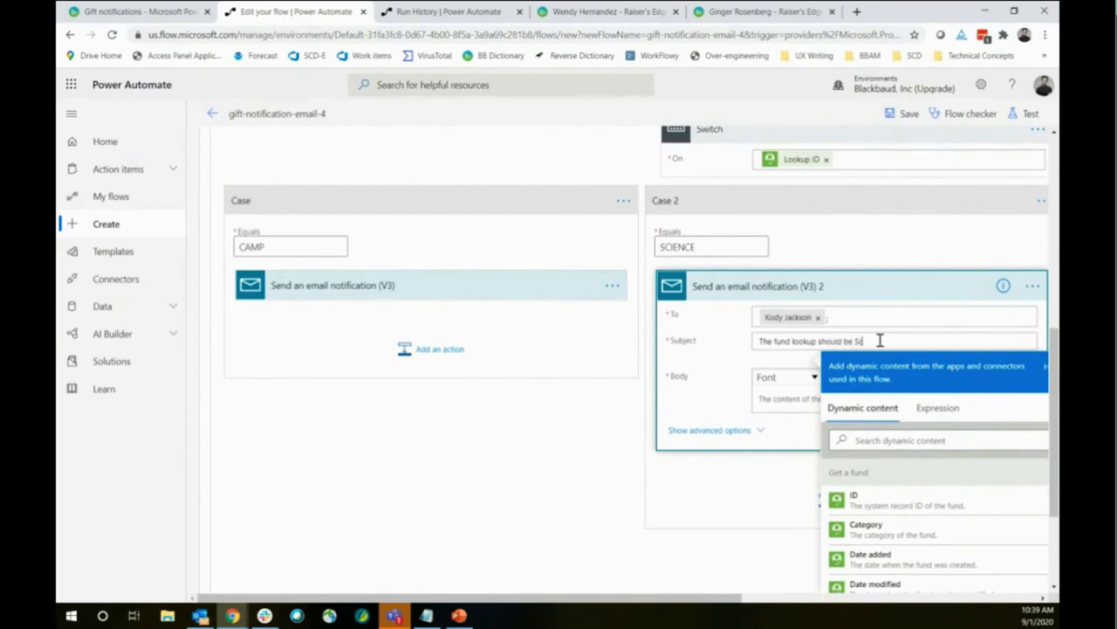
# Put the fund's Lookup ID into the SCIENCE email body
pyautogui.click(767, 400)
pyautogui.scroll(-2, 921, 559)
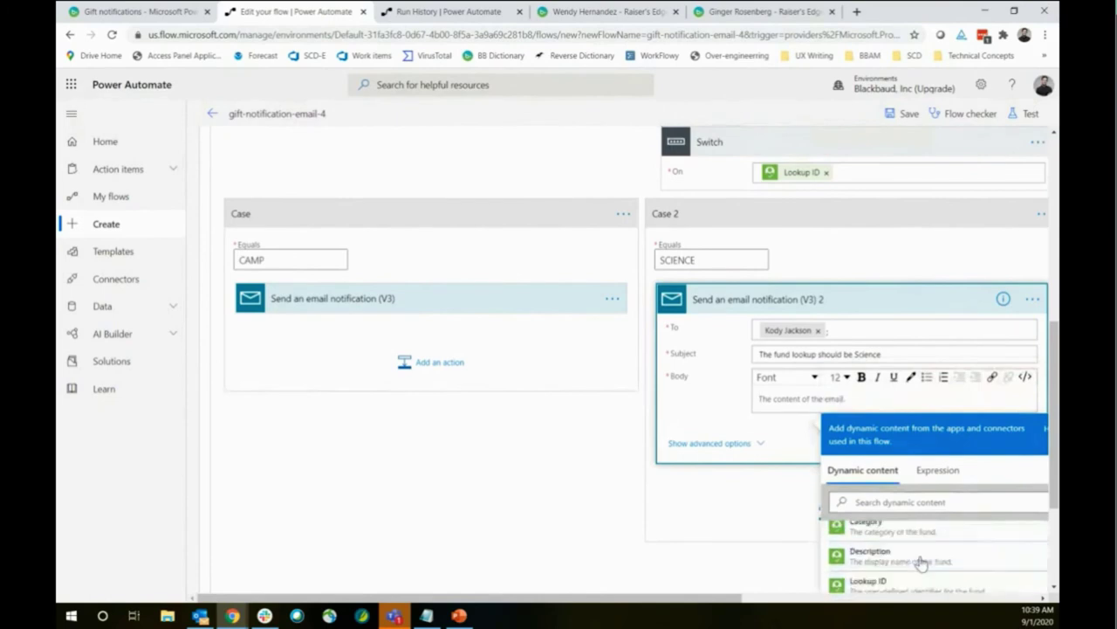
pyautogui.click(927, 585)
pyautogui.click(358, 306)
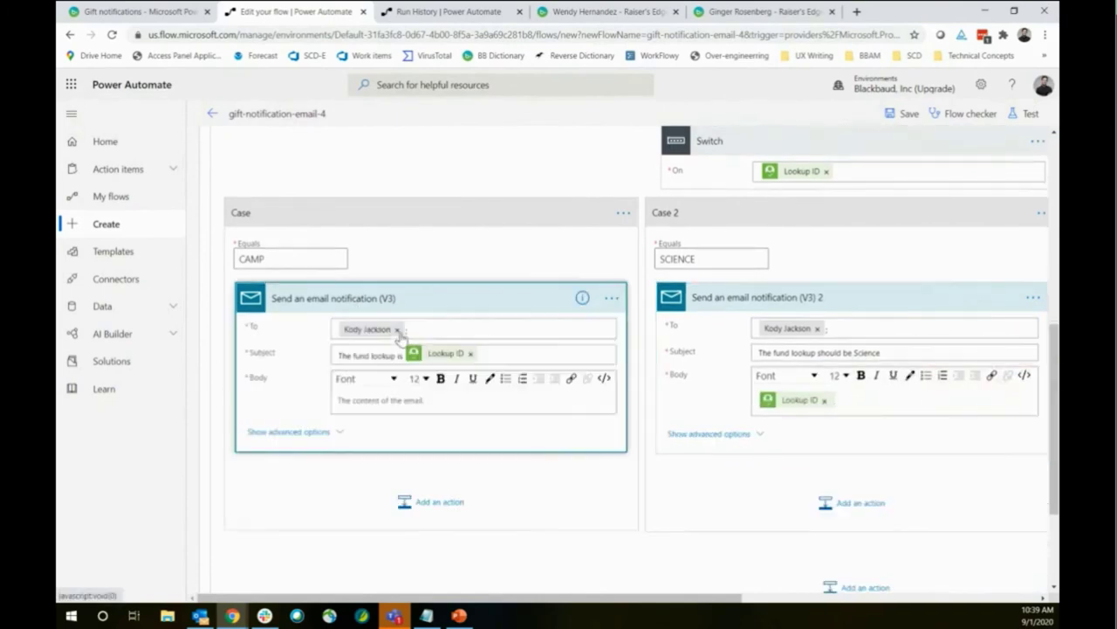
# Change the CAMP email subject to 'The fund lookup should be CAMP' with Lookup ID in the body
pyautogui.click(469, 352)
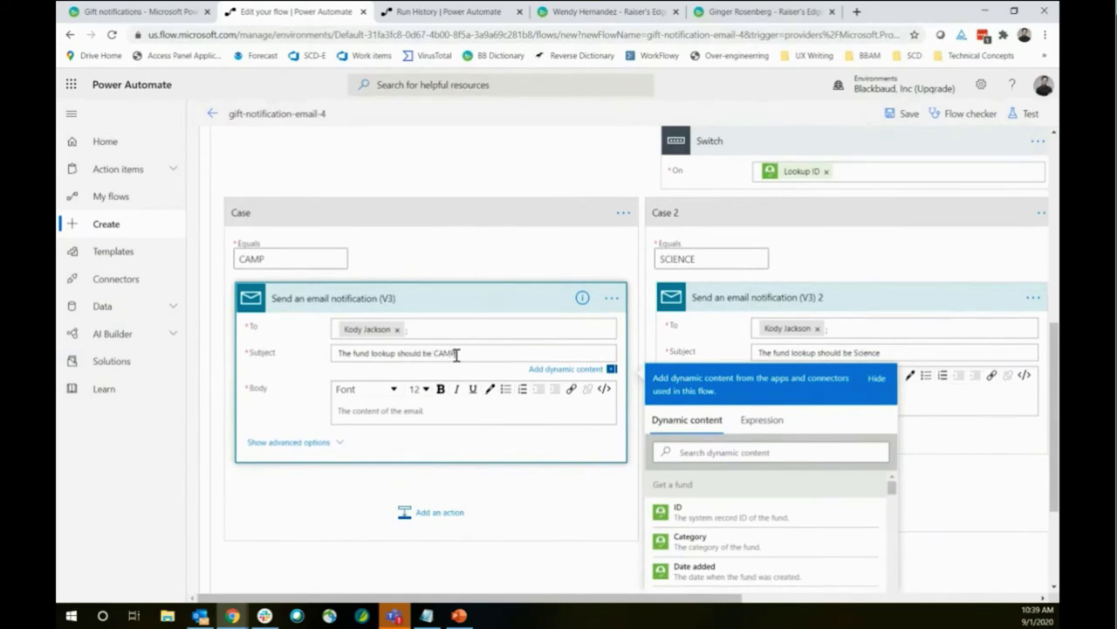
pyautogui.click(468, 409)
pyautogui.scroll(-3, 742, 458)
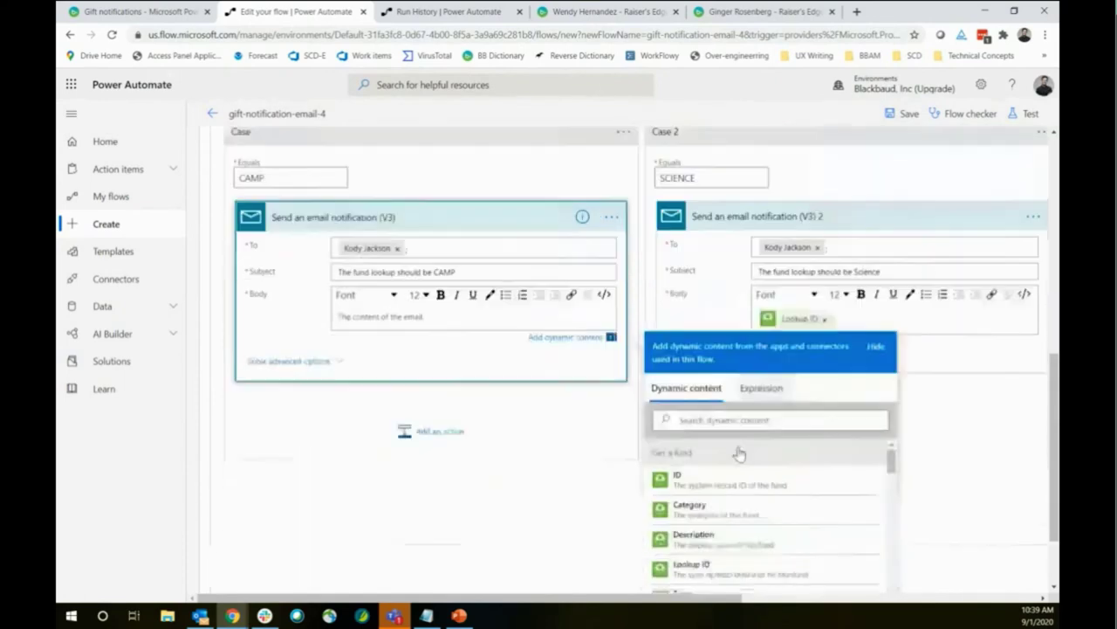
pyautogui.click(698, 471)
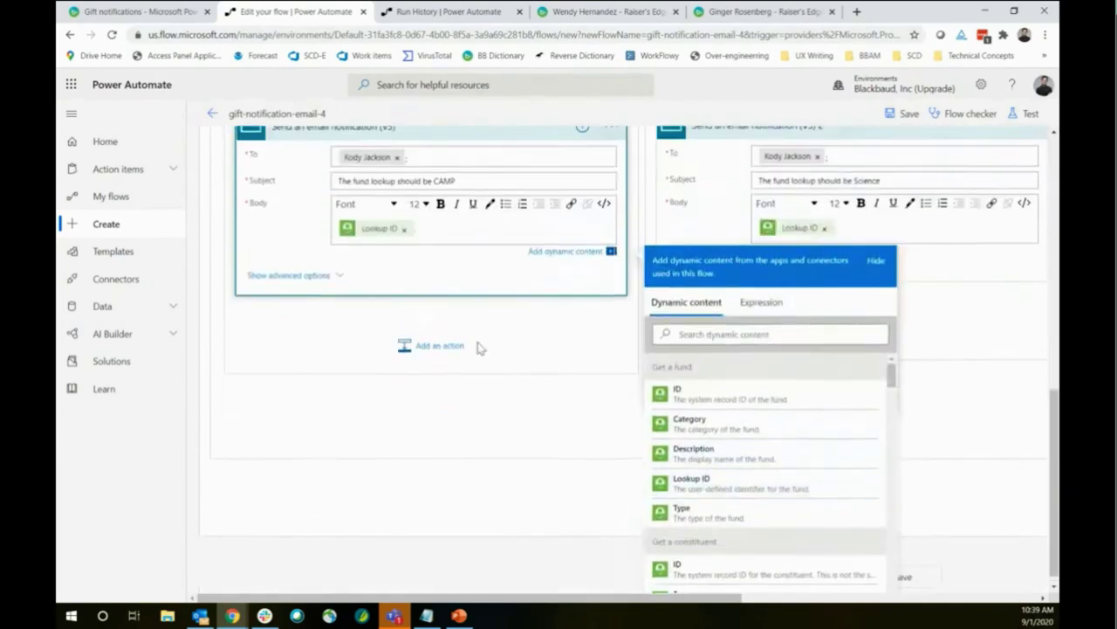
pyautogui.scroll(1, 603, 166)
pyautogui.scroll(2, 594, 175)
pyautogui.click(574, 186)
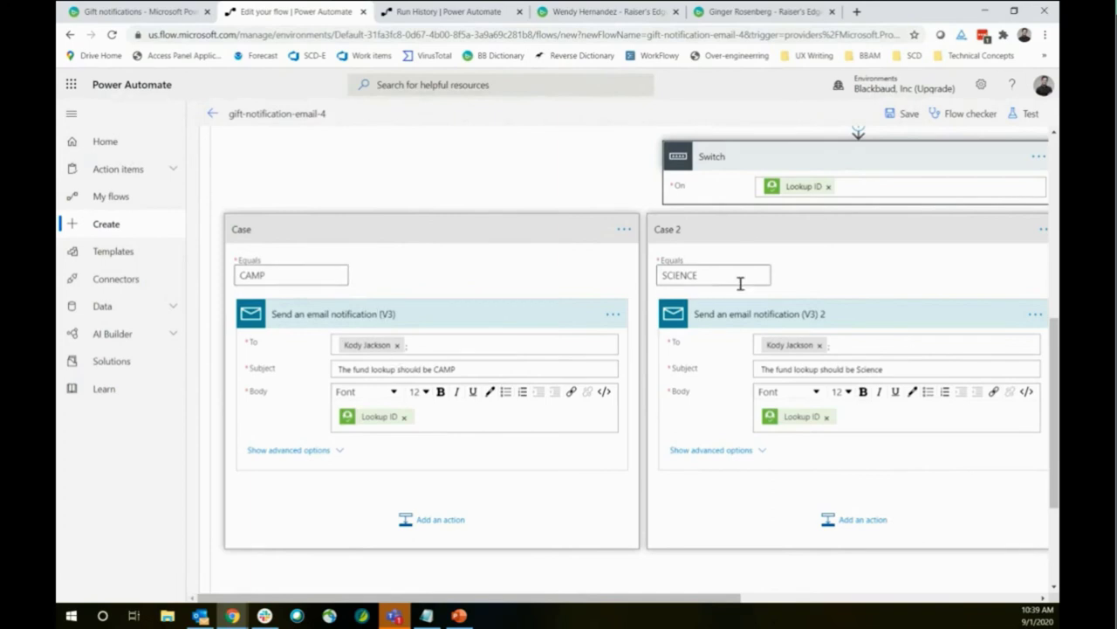
# Save gift-notification-email-4 and start a test run with the manual trigger option
pyautogui.moveTo(690, 605); pyautogui.dragTo(976, 600)
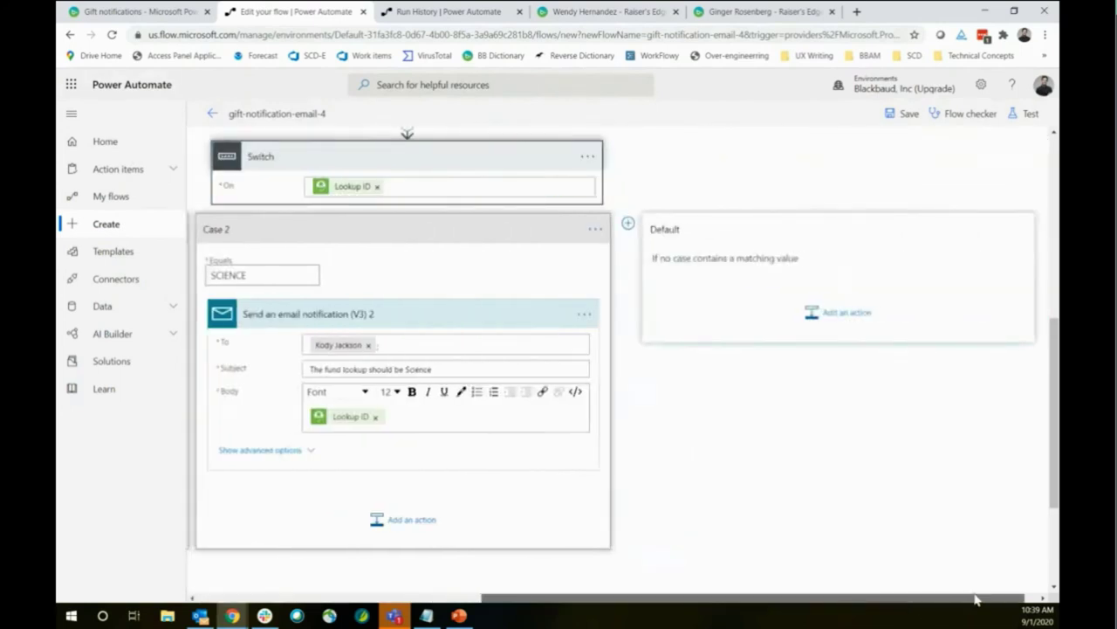
pyautogui.click(72, 114)
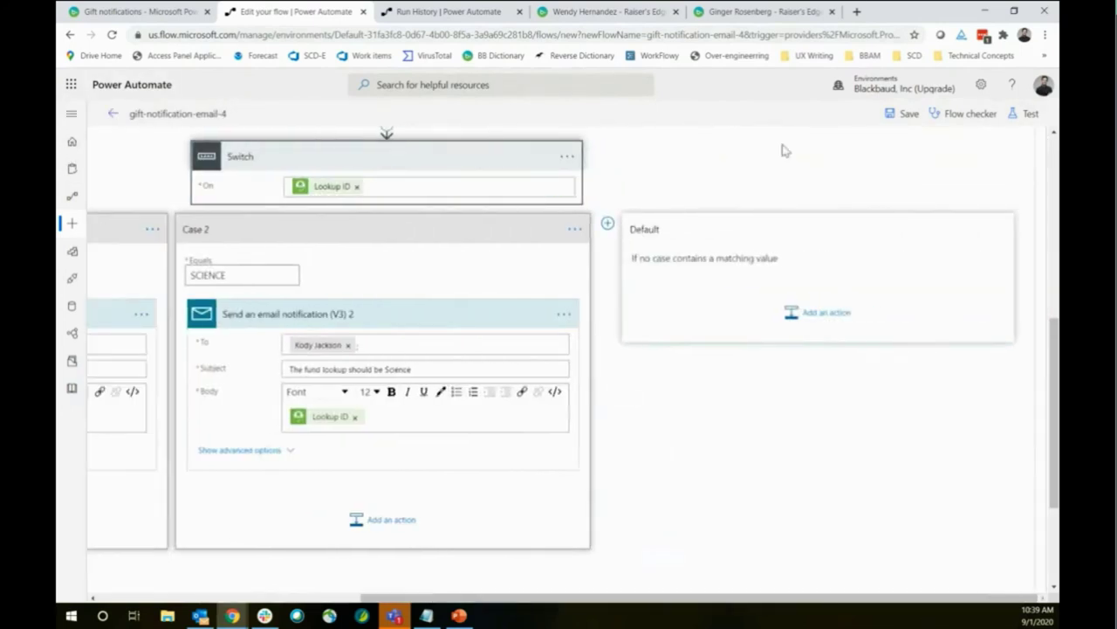
pyautogui.click(1024, 116)
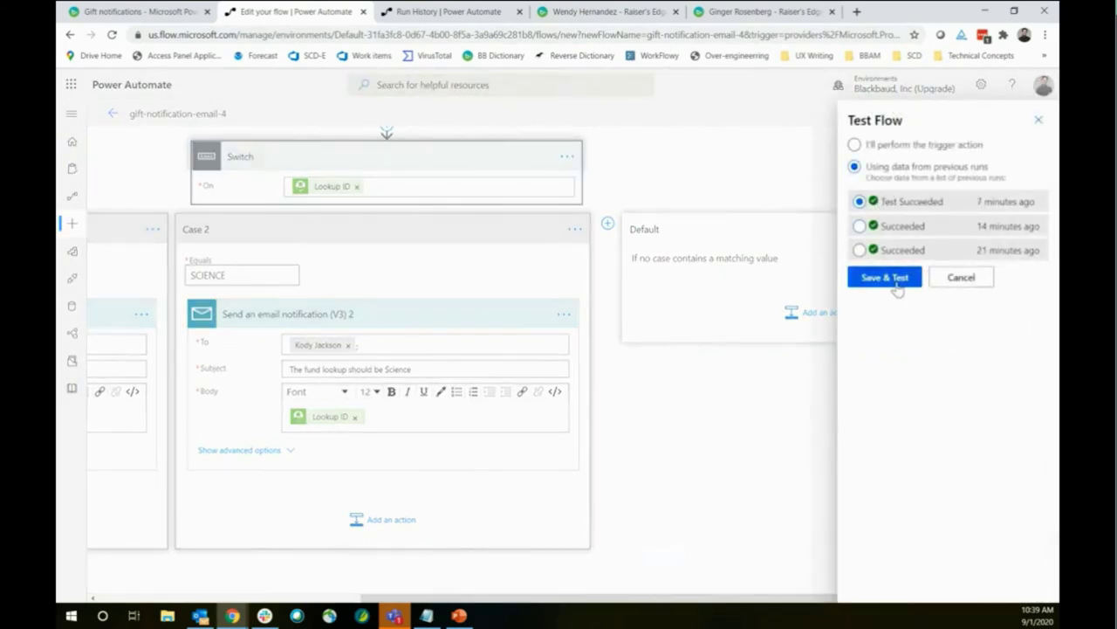
pyautogui.click(855, 145)
pyautogui.click(890, 202)
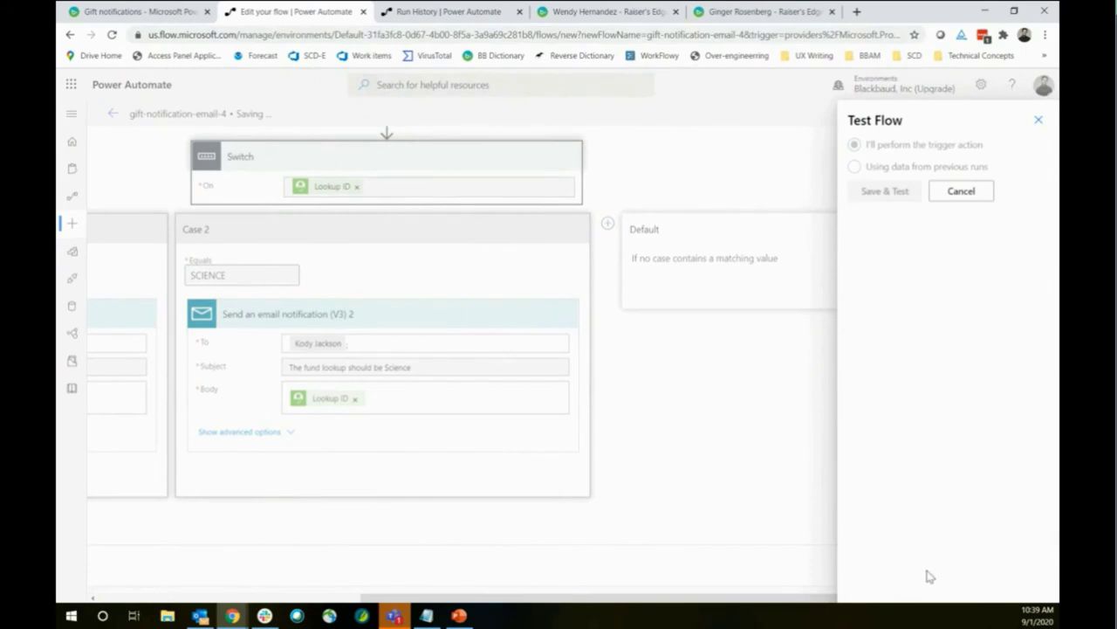
pyautogui.click(899, 584)
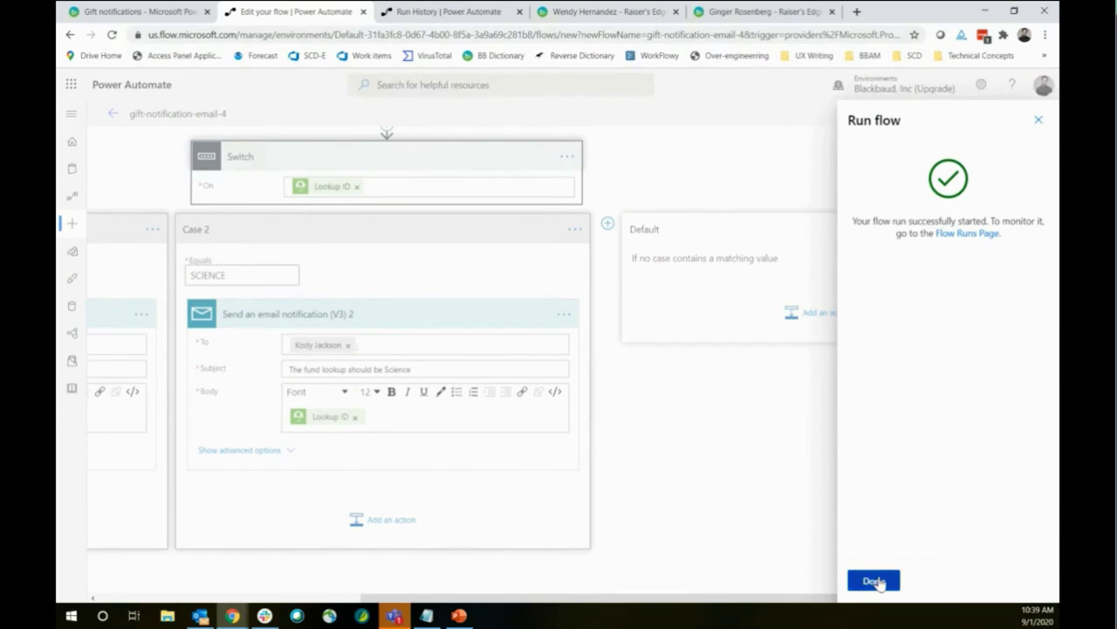
pyautogui.click(874, 581)
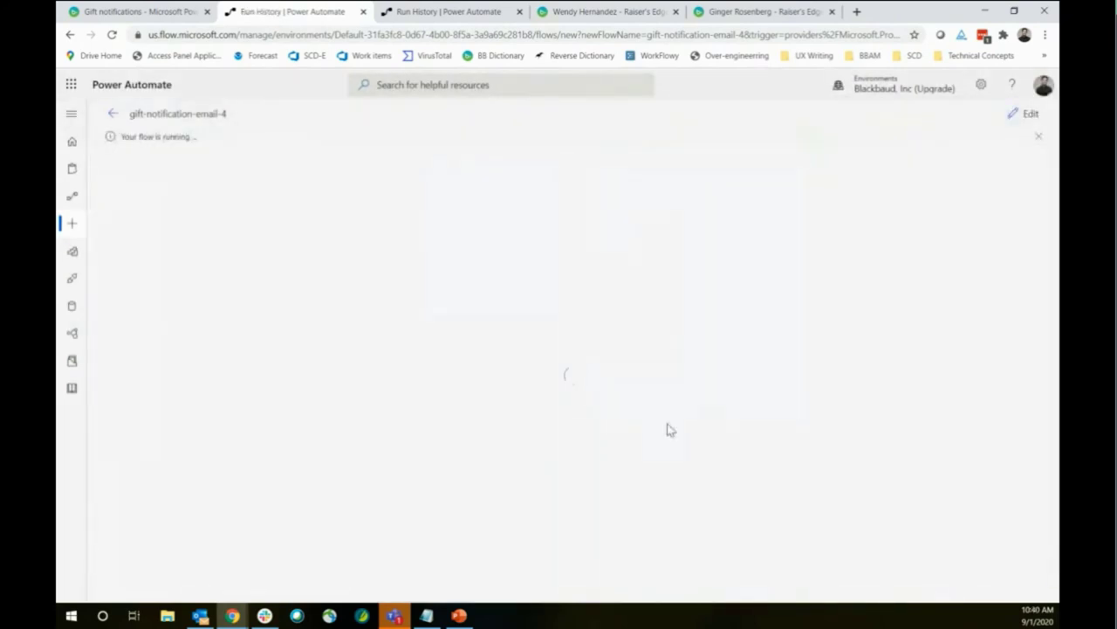
# Once the run succeeds, expand Apply to each to view its 6 iterations
pyautogui.moveTo(200, 617)
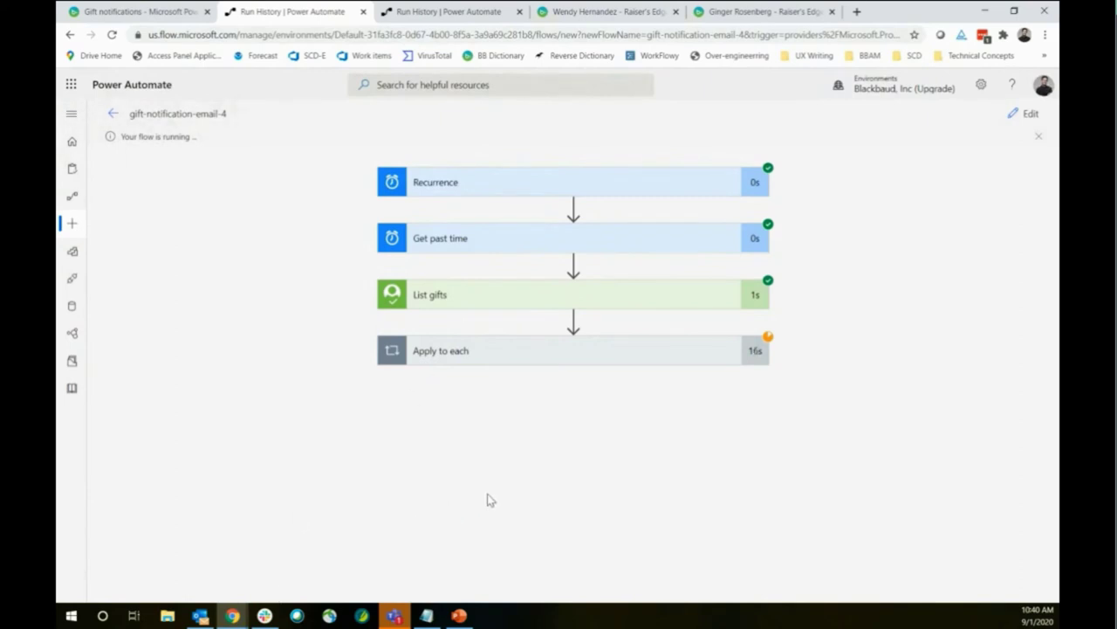
pyautogui.click(560, 353)
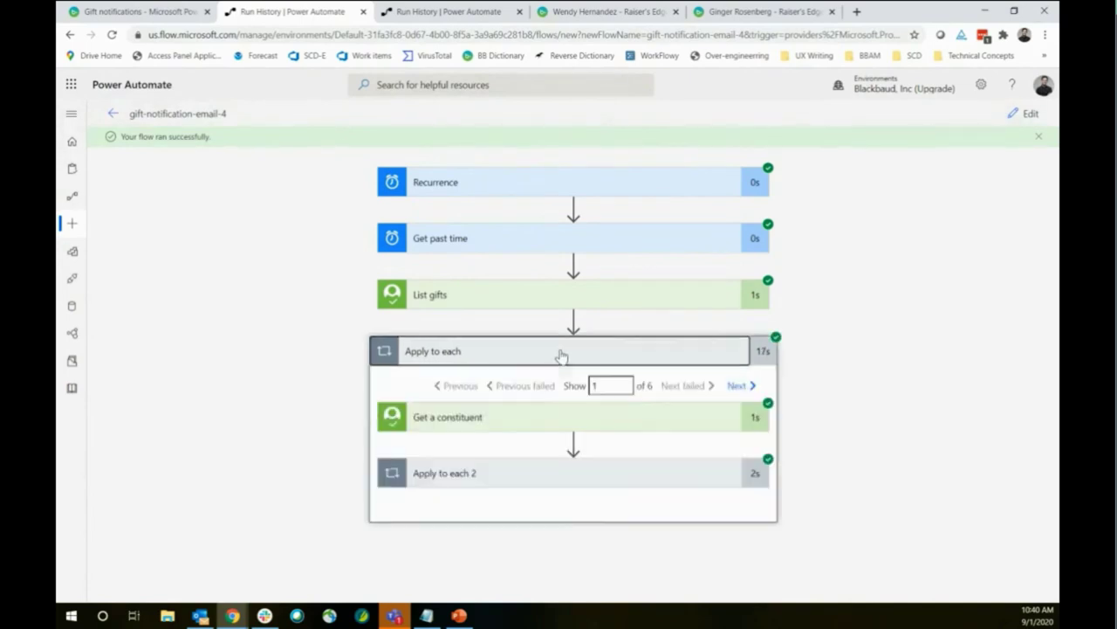
# Add a second suggested recipient to the CAMP email, discarding an unneeded new action card
pyautogui.click(1027, 113)
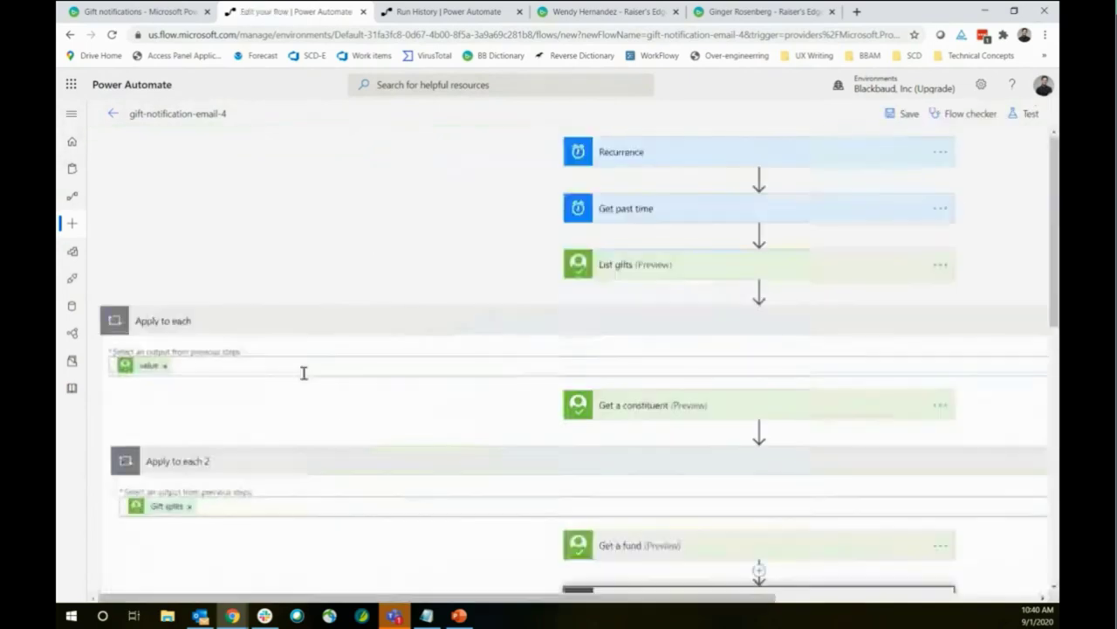
pyautogui.scroll(-5, 305, 372)
pyautogui.scroll(-1, 445, 394)
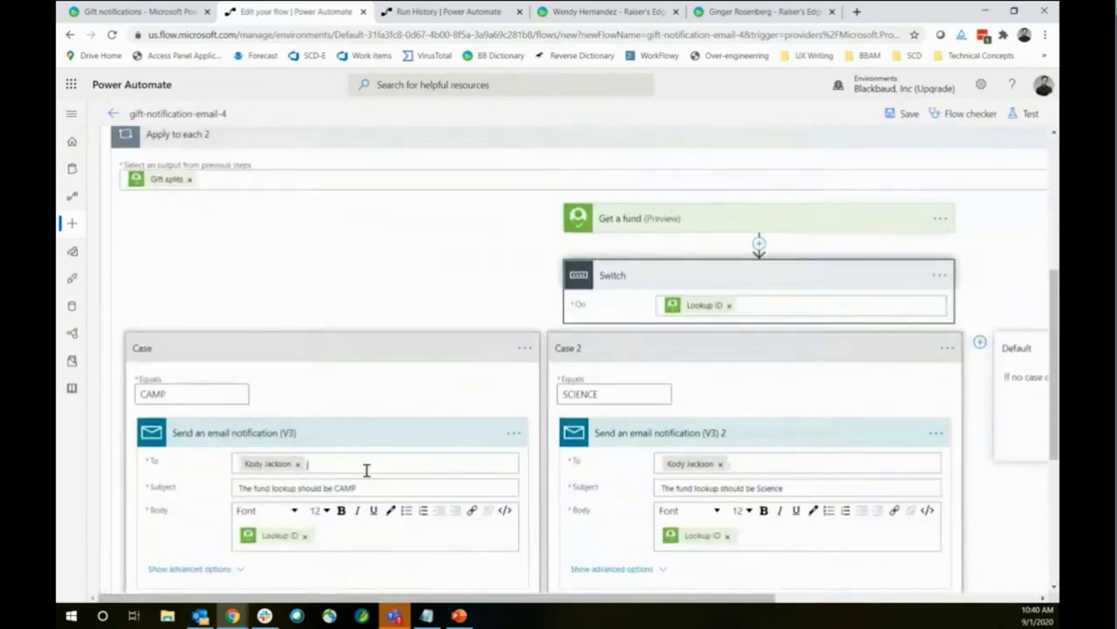
pyautogui.click(367, 470)
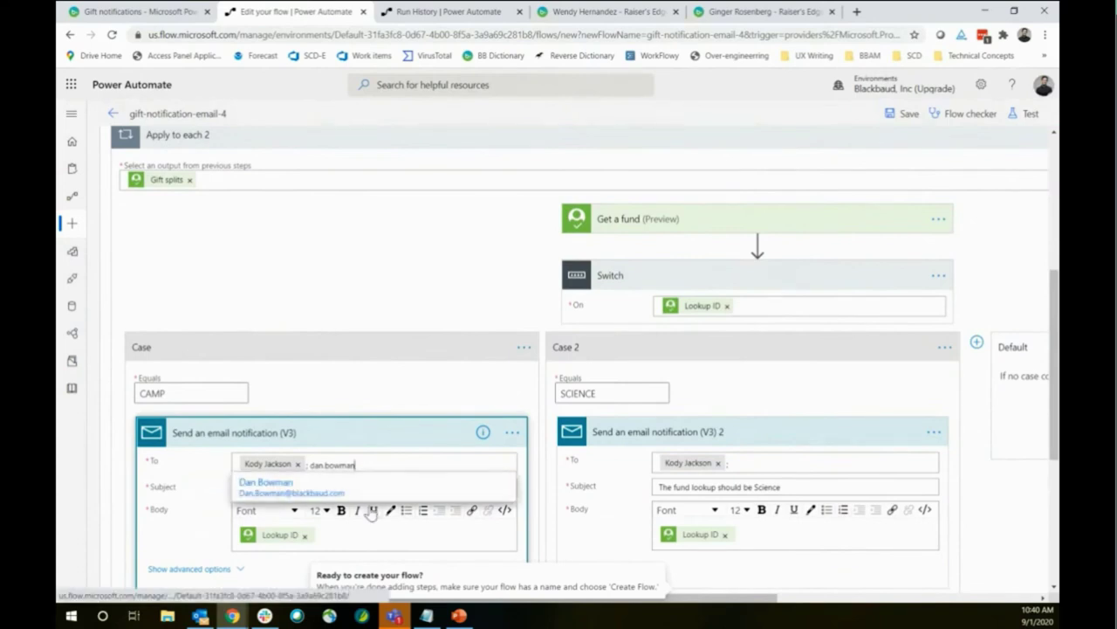
pyautogui.click(369, 490)
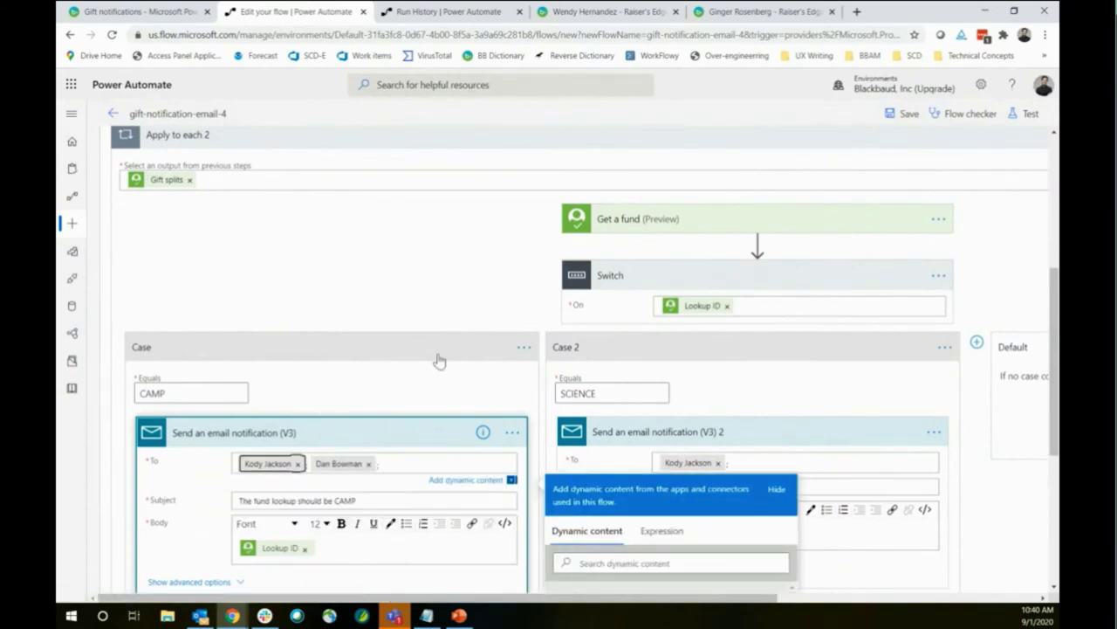
pyautogui.scroll(-3, 436, 362)
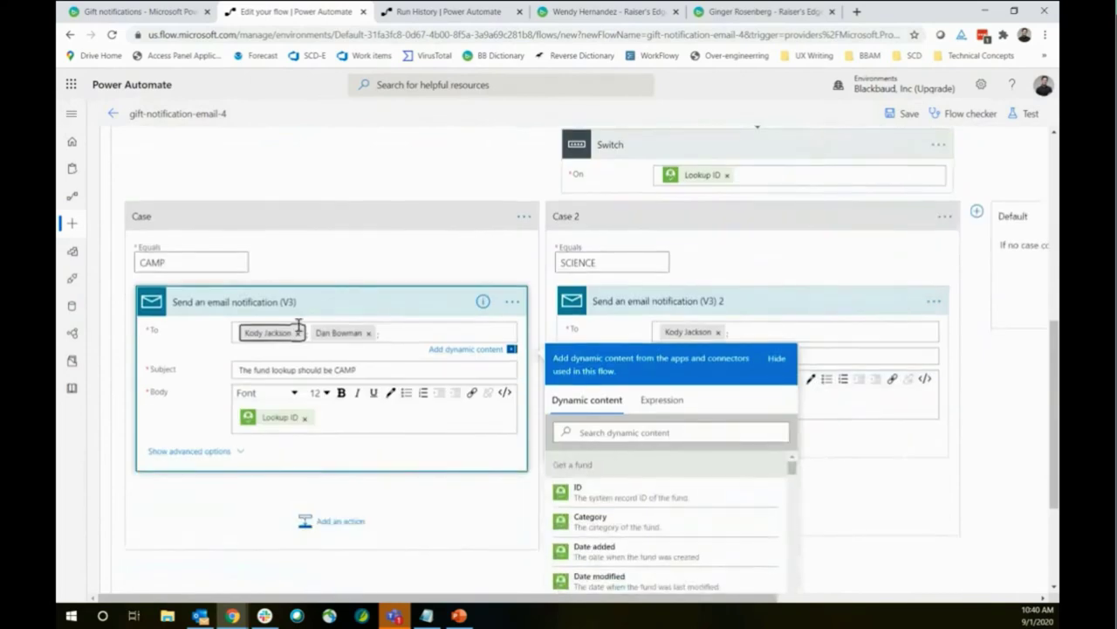
pyautogui.click(329, 533)
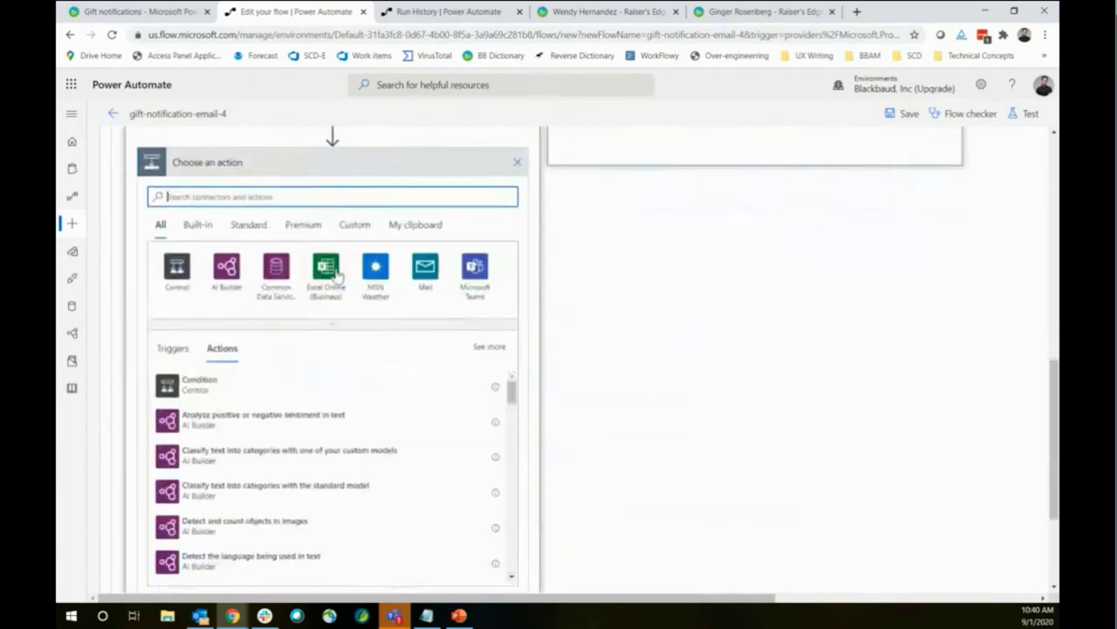
pyautogui.click(517, 162)
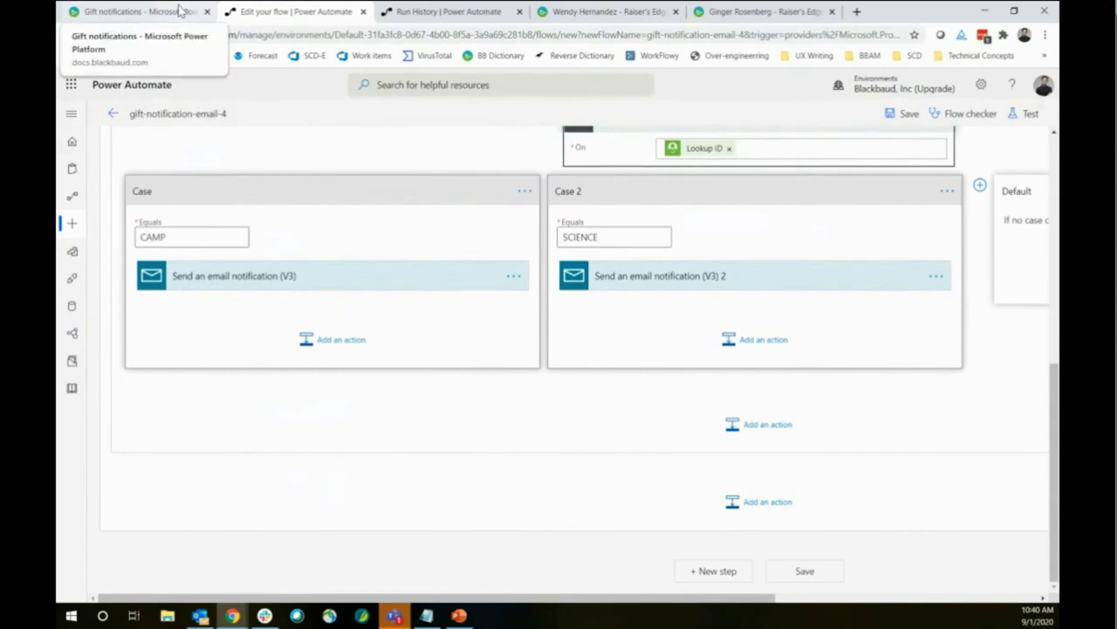
# Read through the SKY API Birthday notifications tutorial, then return to the gift notification flow editor
pyautogui.click(174, 12)
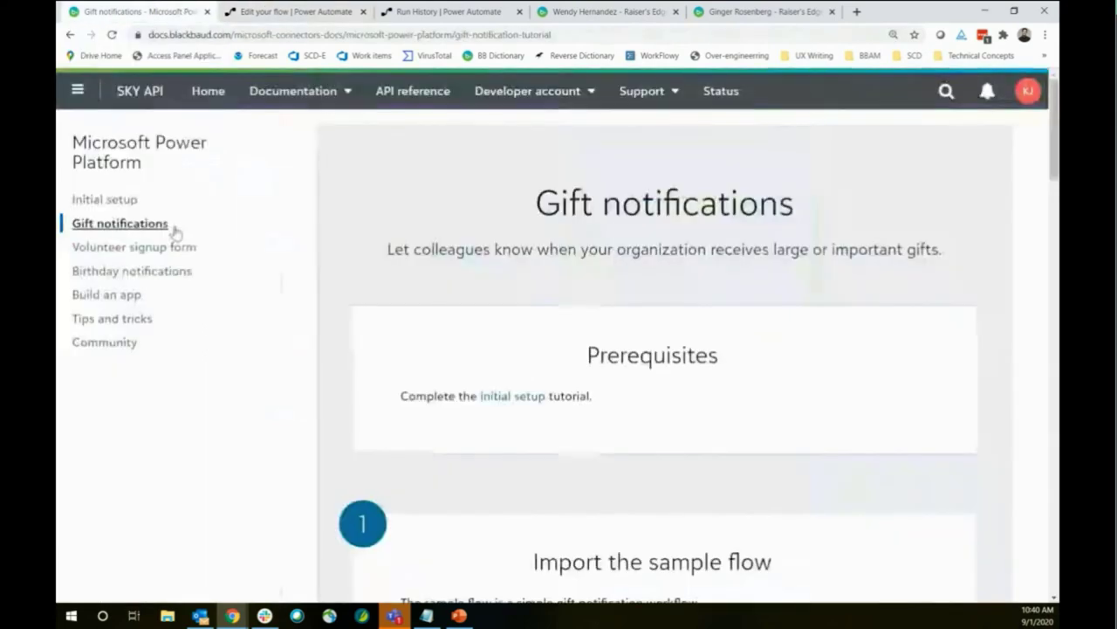
pyautogui.click(136, 272)
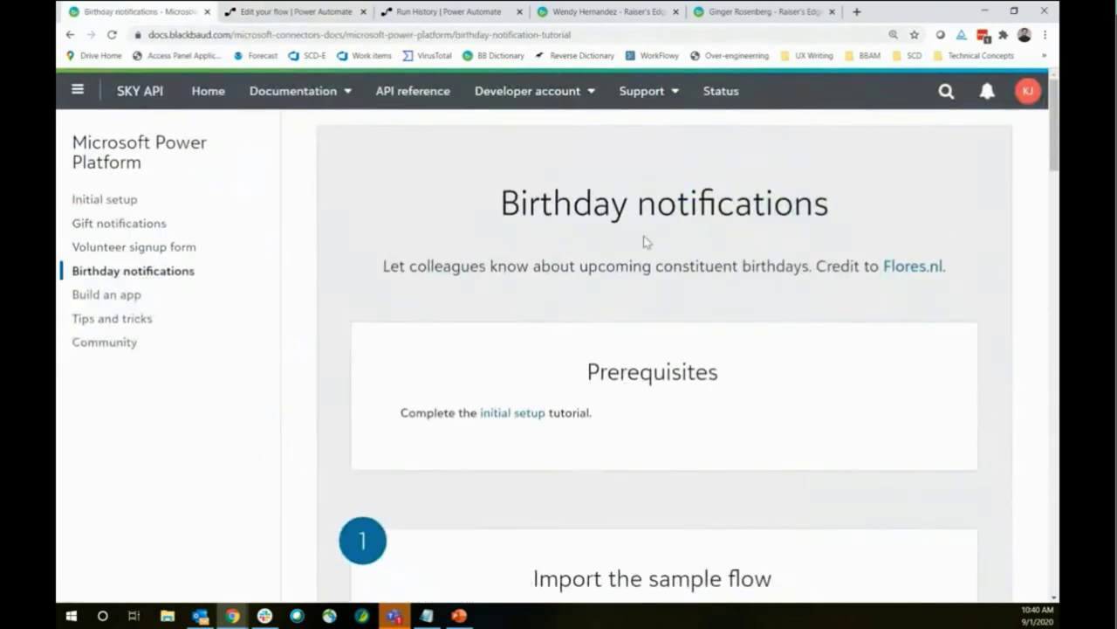
pyautogui.click(415, 36)
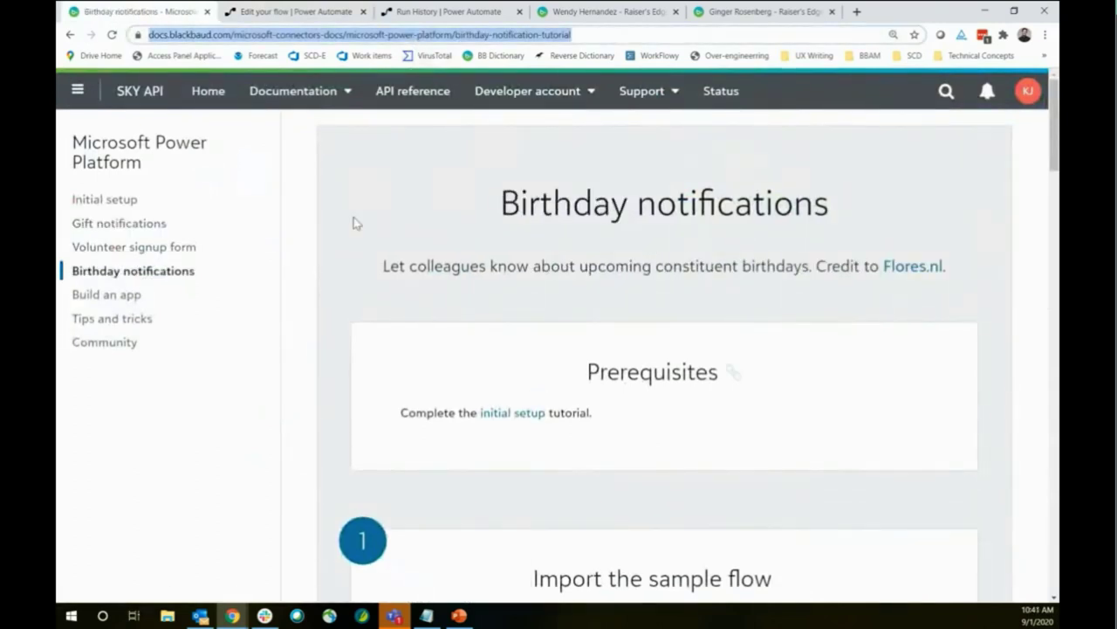
pyautogui.click(615, 38)
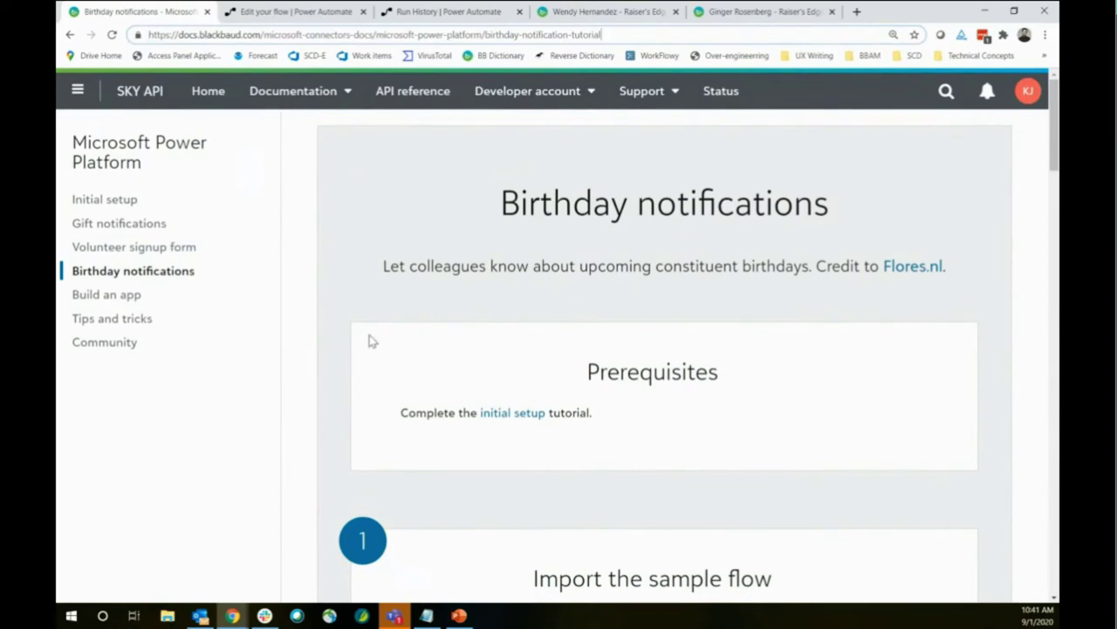
pyautogui.scroll(-15, 432, 453)
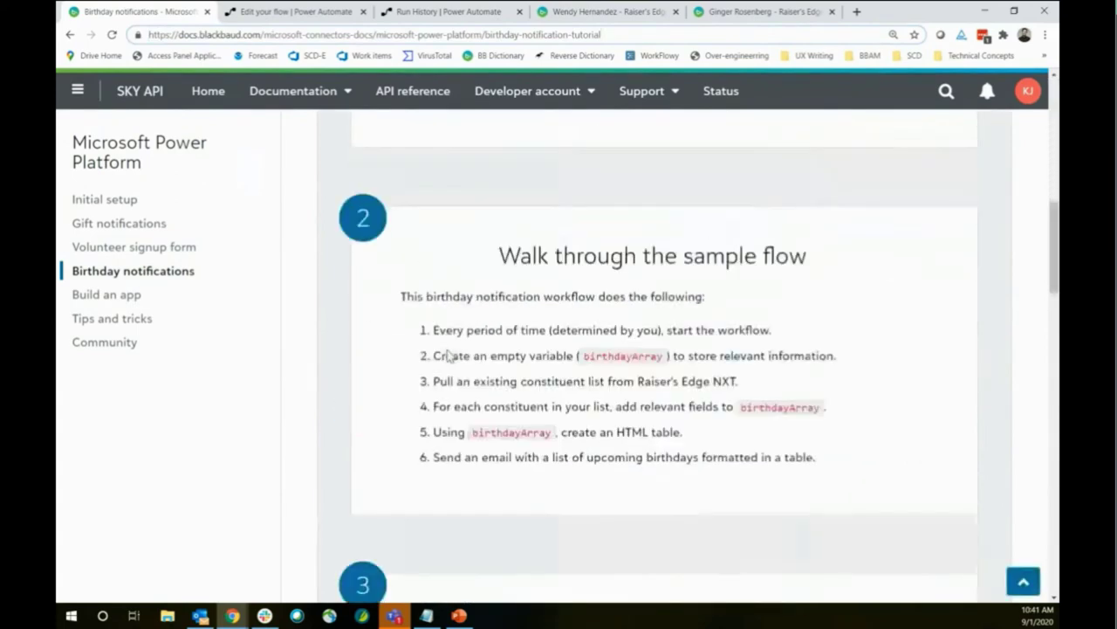
pyautogui.scroll(-5, 441, 349)
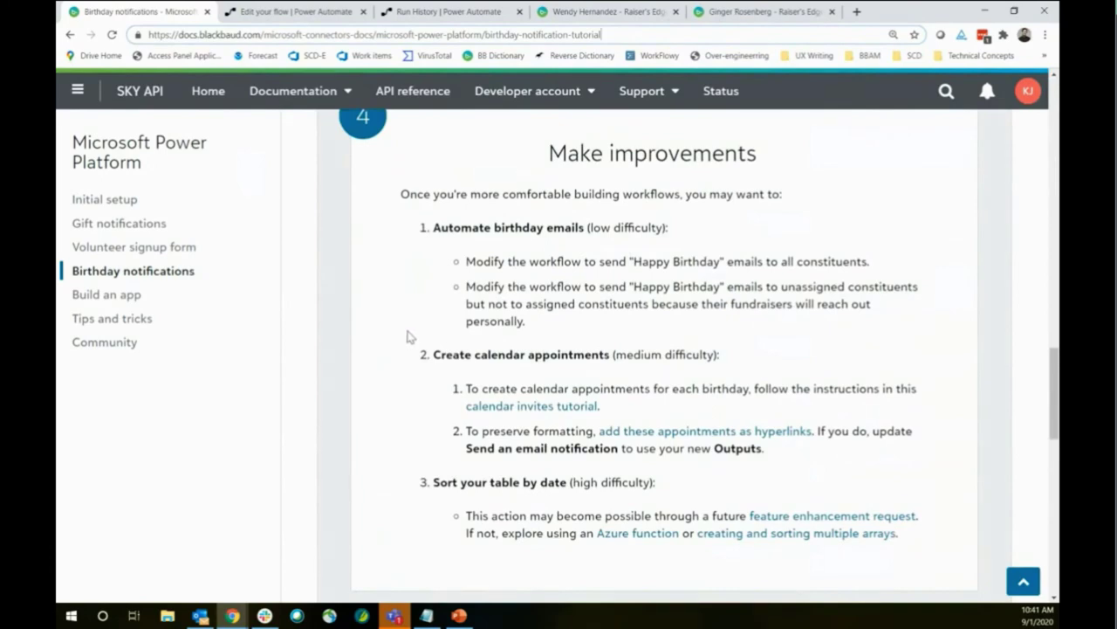
pyautogui.scroll(6, 407, 337)
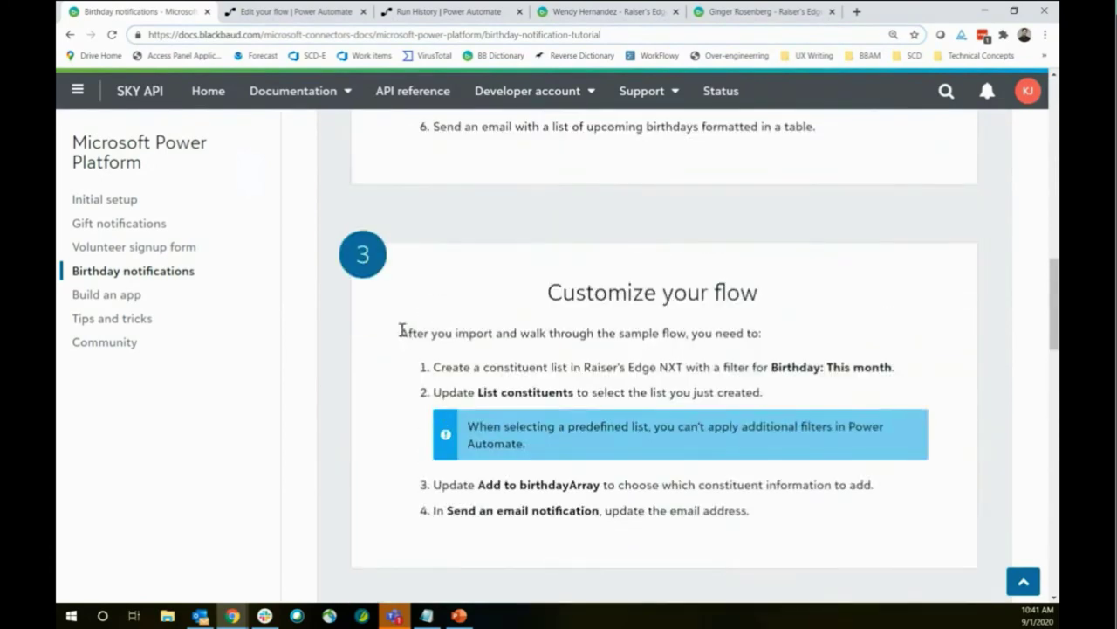
pyautogui.scroll(8, 400, 335)
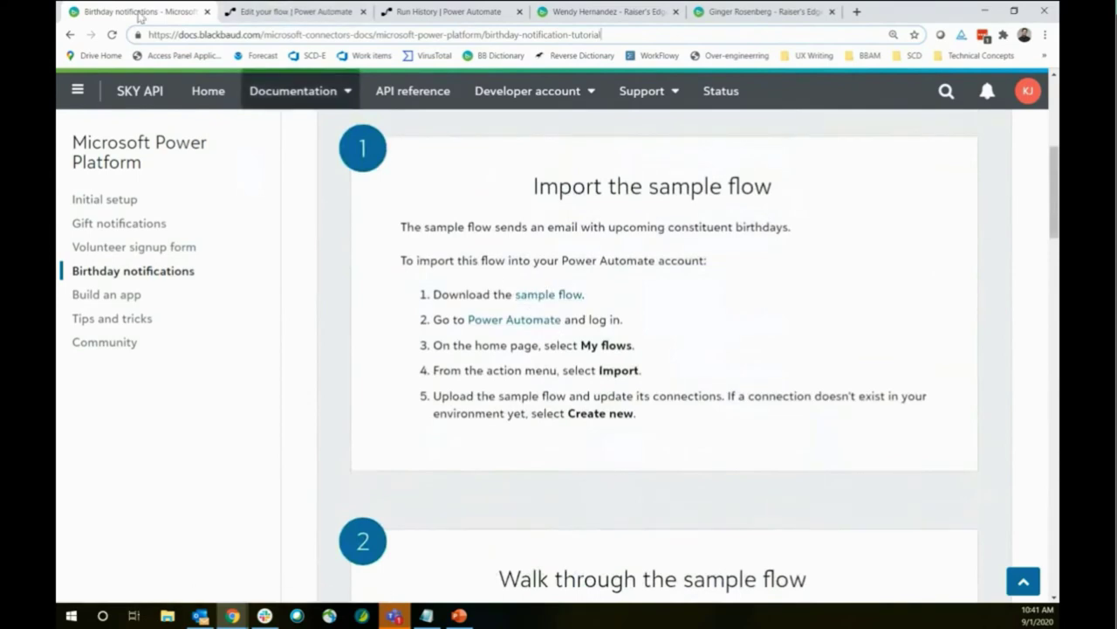
pyautogui.click(316, 11)
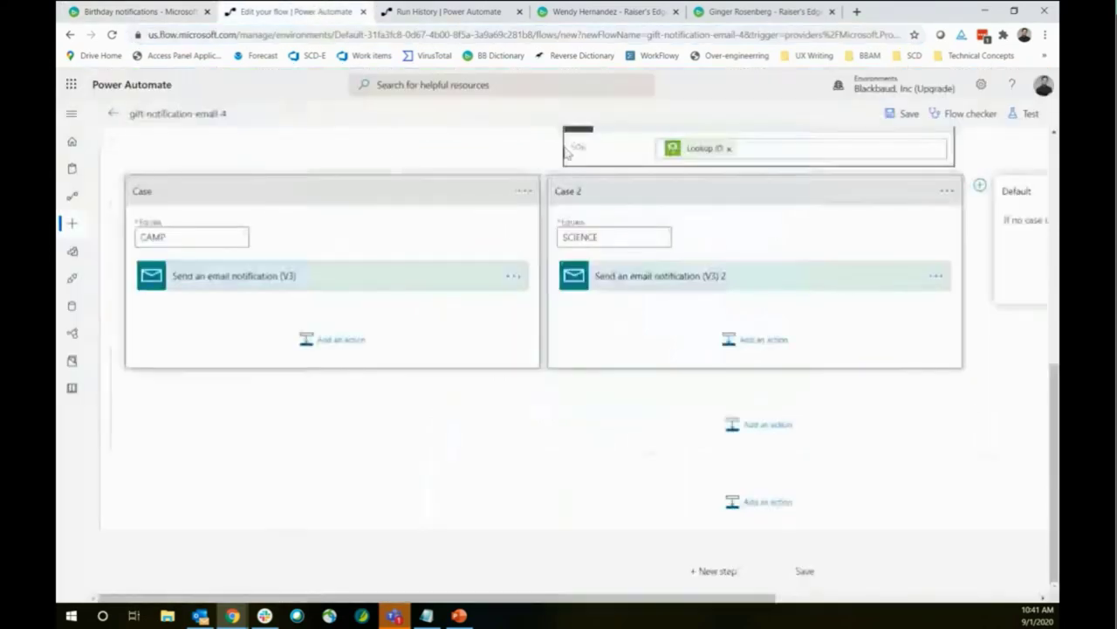
# Open My flows in a new tab and open the Birthday List - 2 flow for editing
pyautogui.rightClick(75, 226)
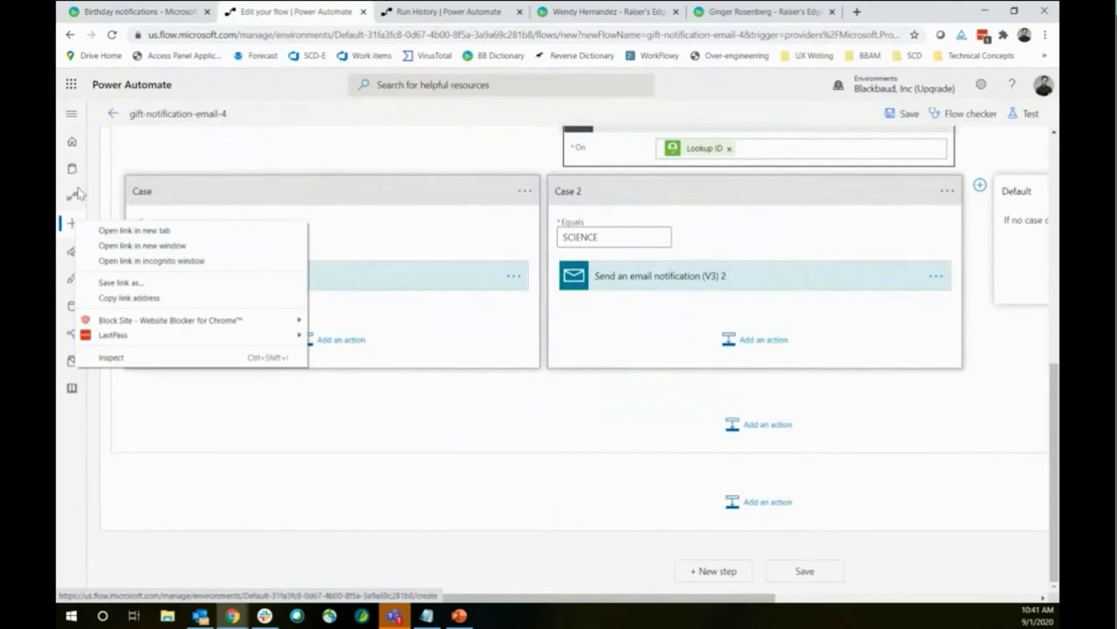
pyautogui.rightClick(76, 202)
pyautogui.click(136, 208)
pyautogui.click(415, 12)
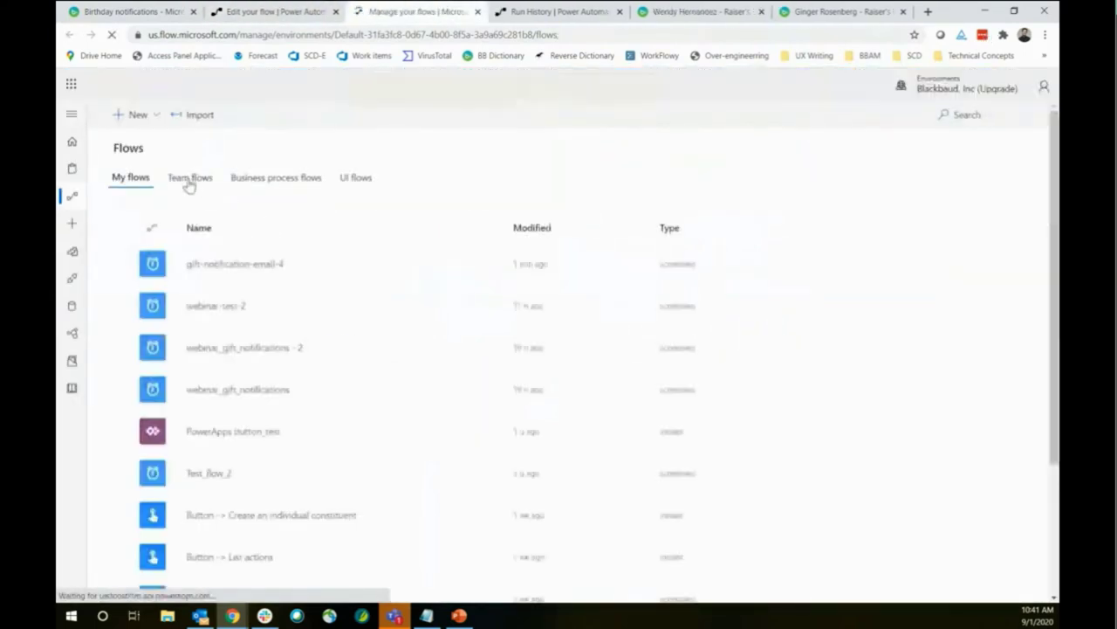
pyautogui.scroll(-3, 252, 351)
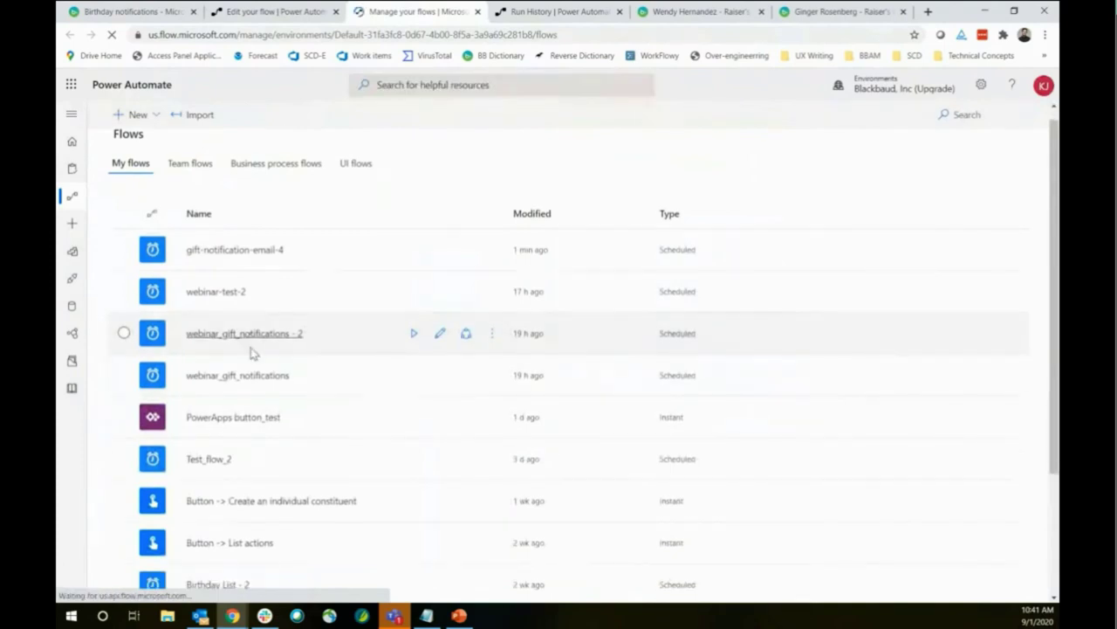
pyautogui.click(230, 416)
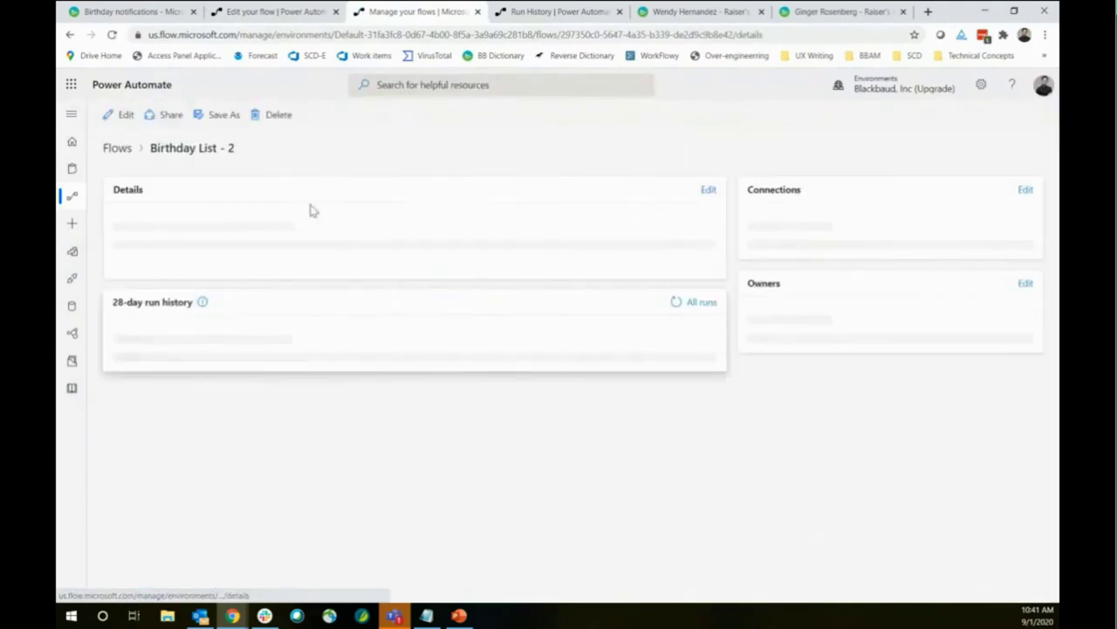
pyautogui.click(124, 115)
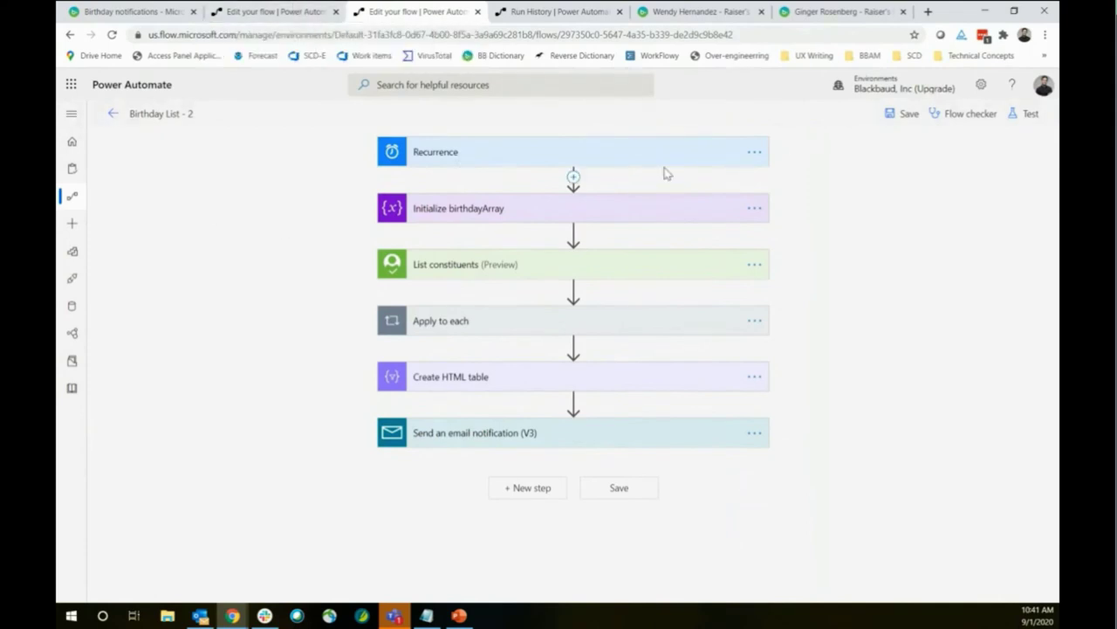
# Expand Initialize birthdayArray, Apply to each and Add to birthdayArray, then return to the Birthday notifications tutorial
pyautogui.click(505, 213)
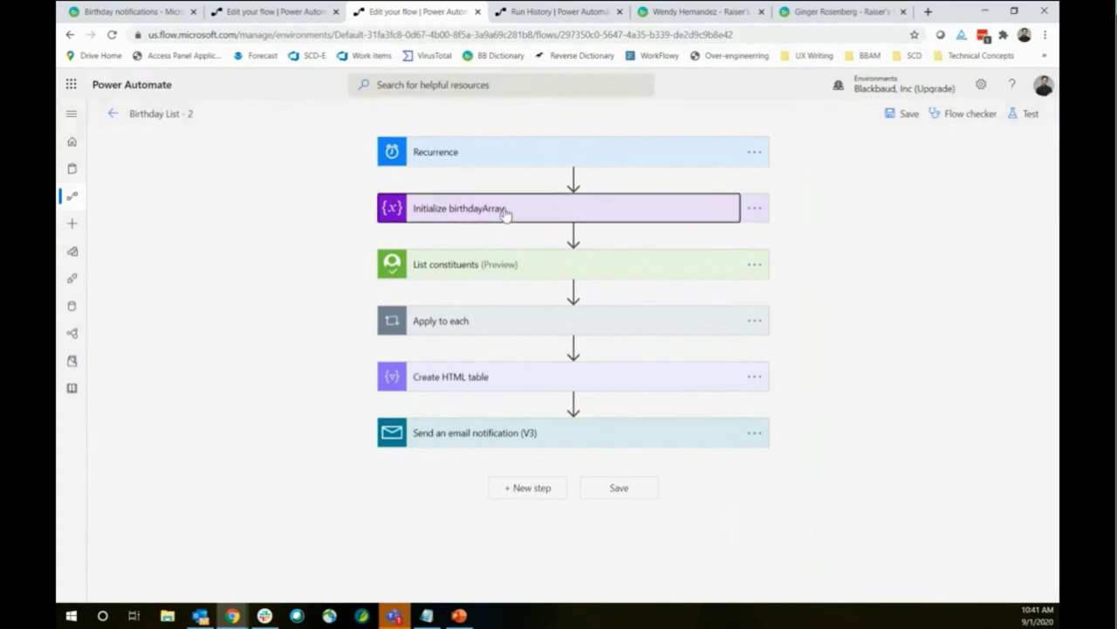
pyautogui.click(505, 214)
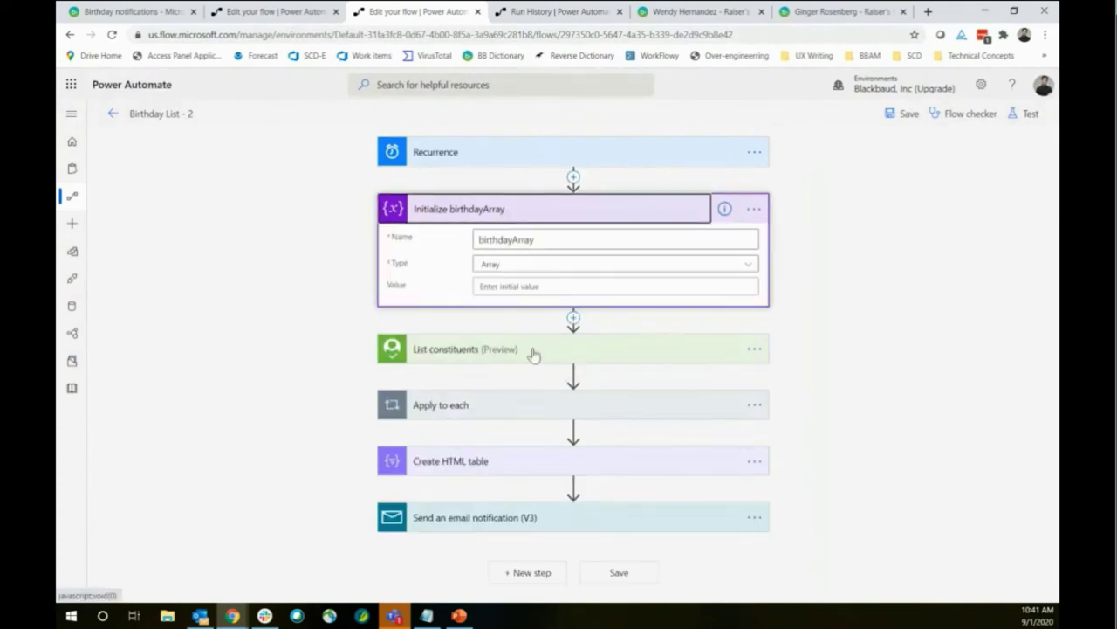
pyautogui.click(515, 408)
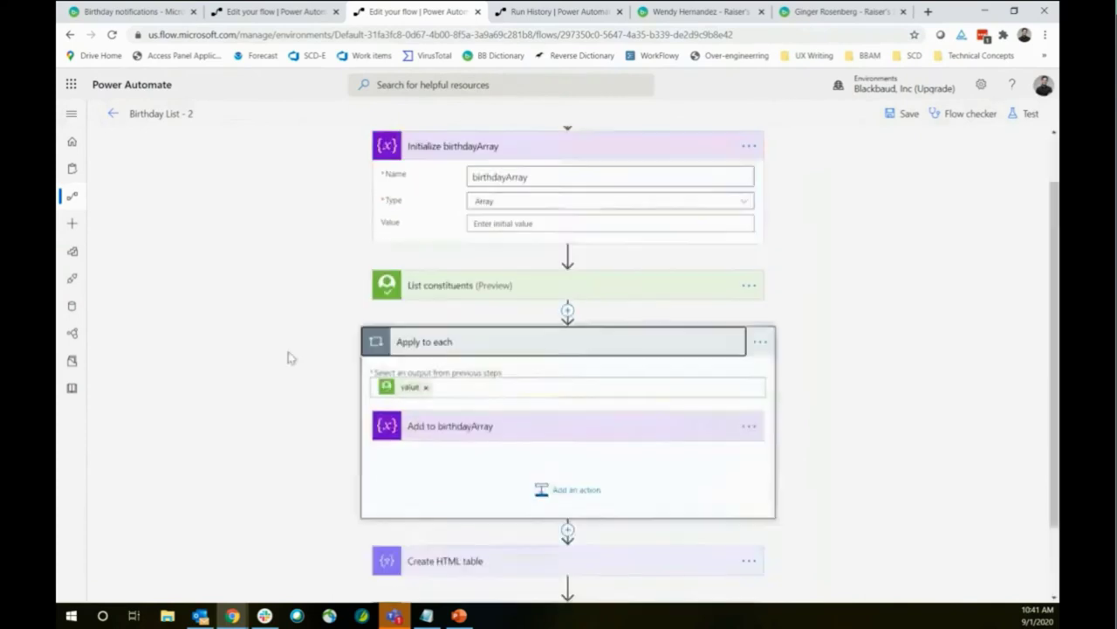
pyautogui.click(467, 426)
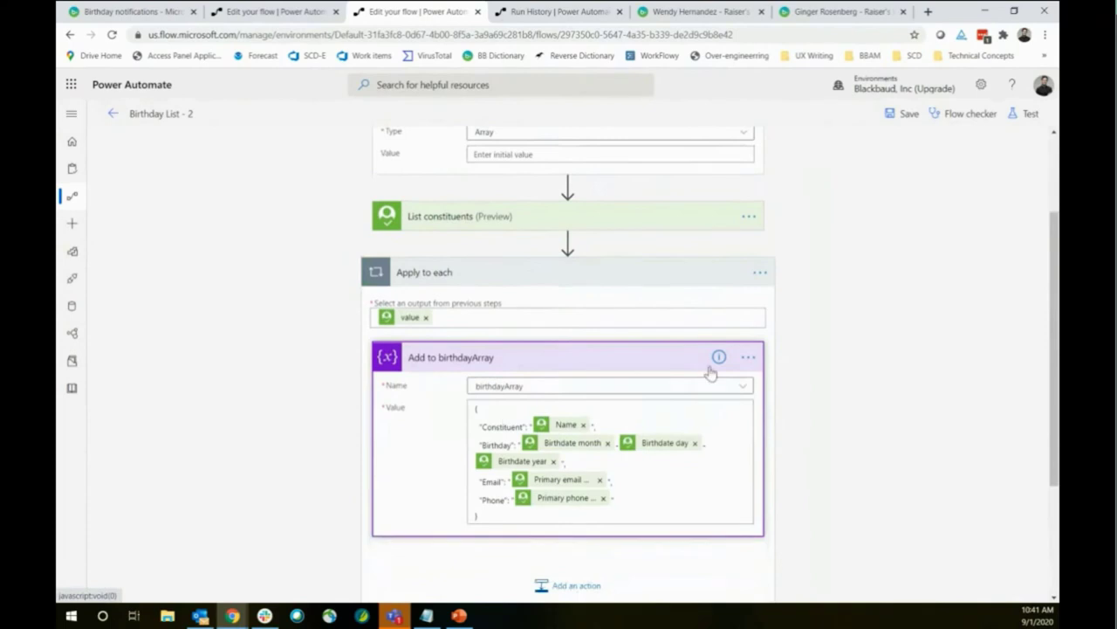
pyautogui.scroll(-3, 843, 354)
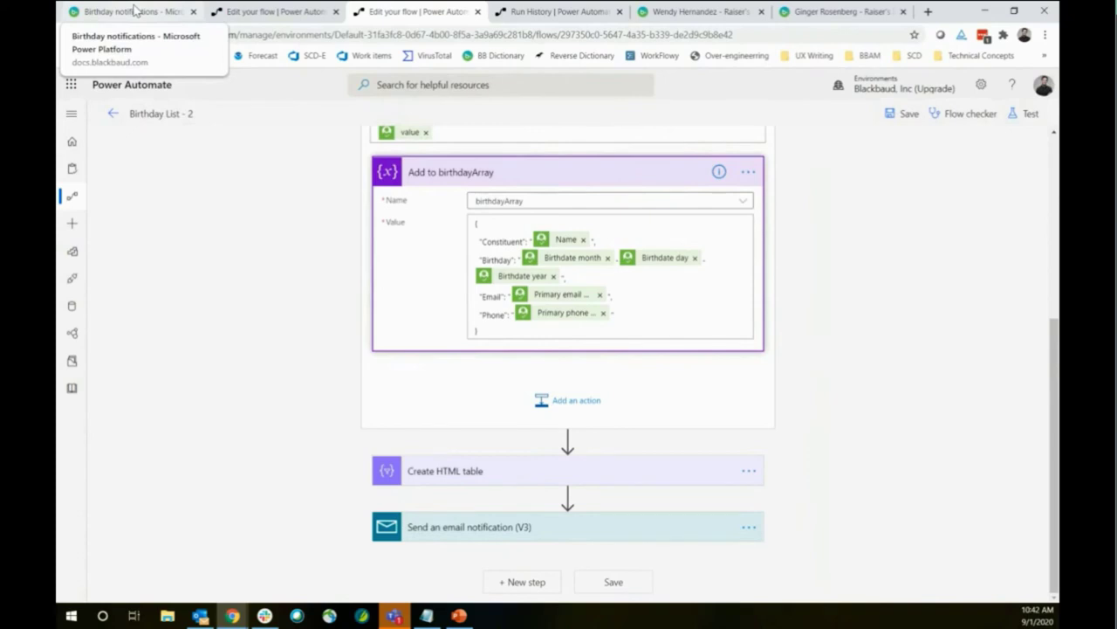
pyautogui.click(135, 11)
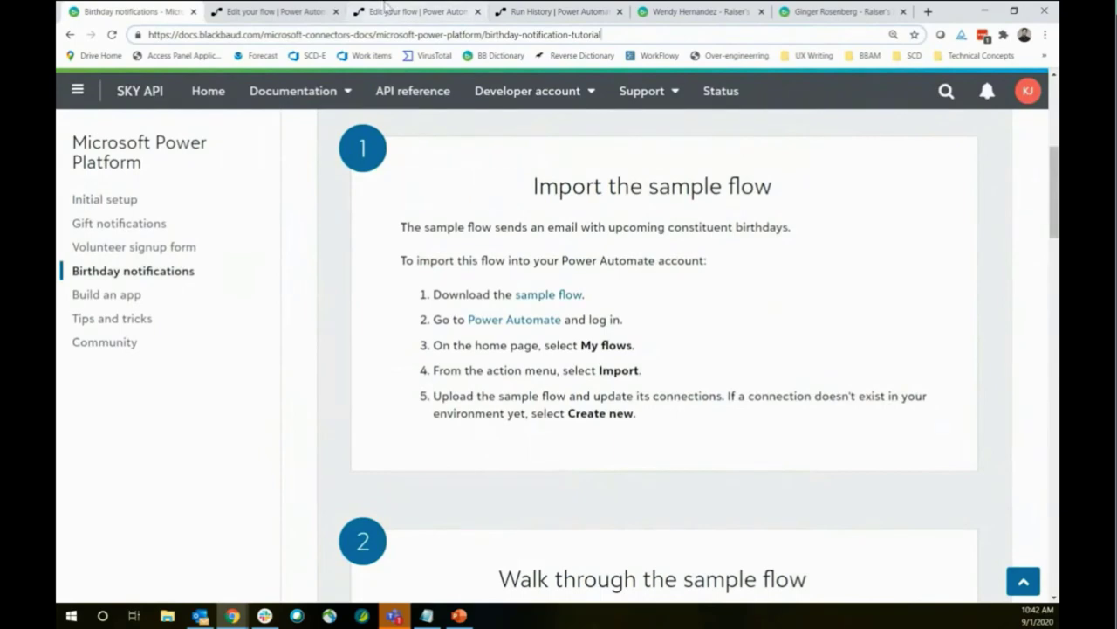
# Read the CAMP and Science fund lookup notification emails in Outlook, then minimize Outlook
pyautogui.click(200, 615)
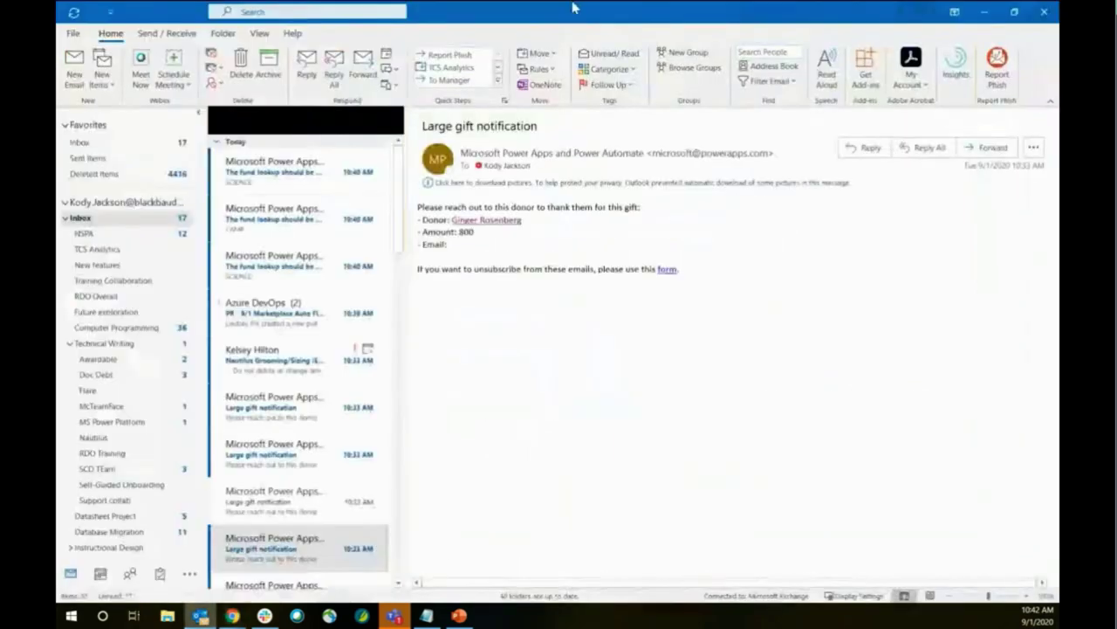
pyautogui.click(295, 186)
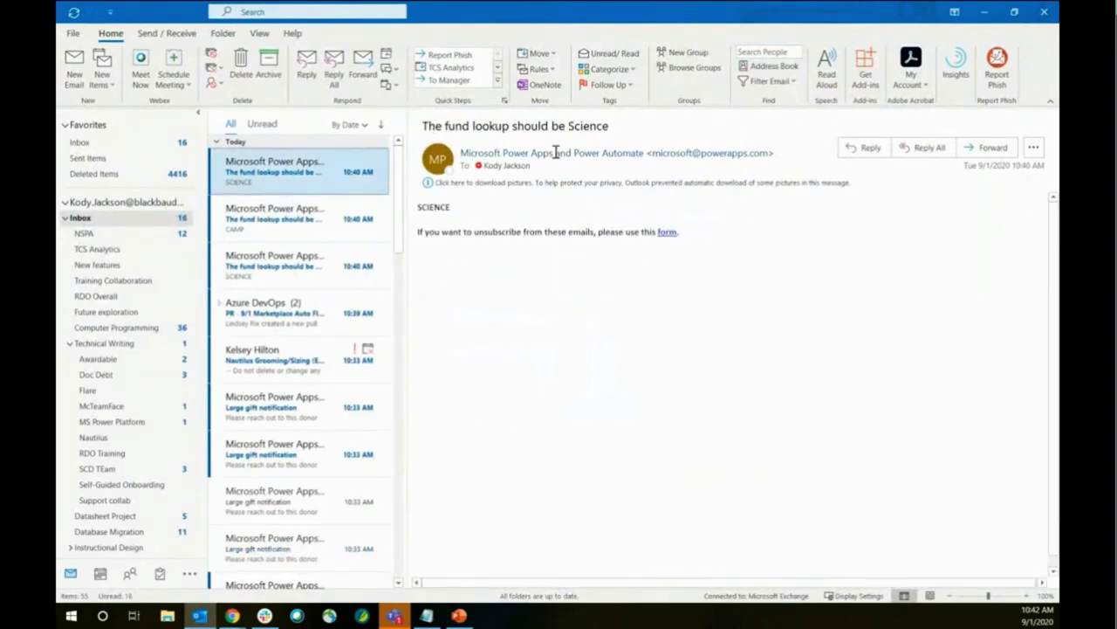
pyautogui.click(288, 219)
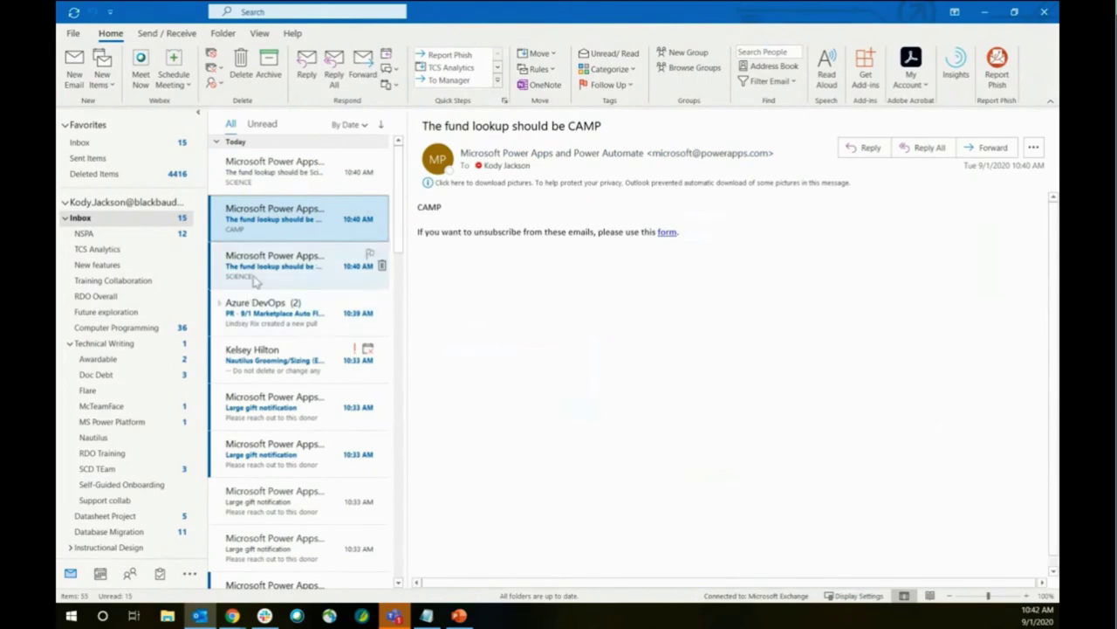
pyautogui.click(290, 262)
pyautogui.click(984, 12)
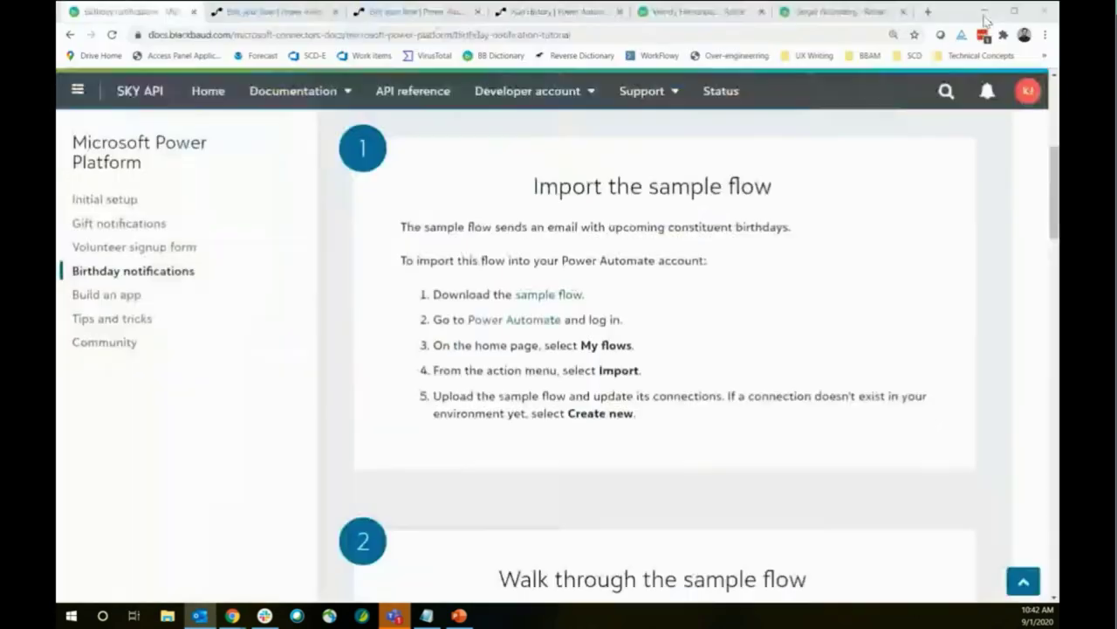
# Open the most recent successful run of gift-notification-email-4
pyautogui.click(303, 10)
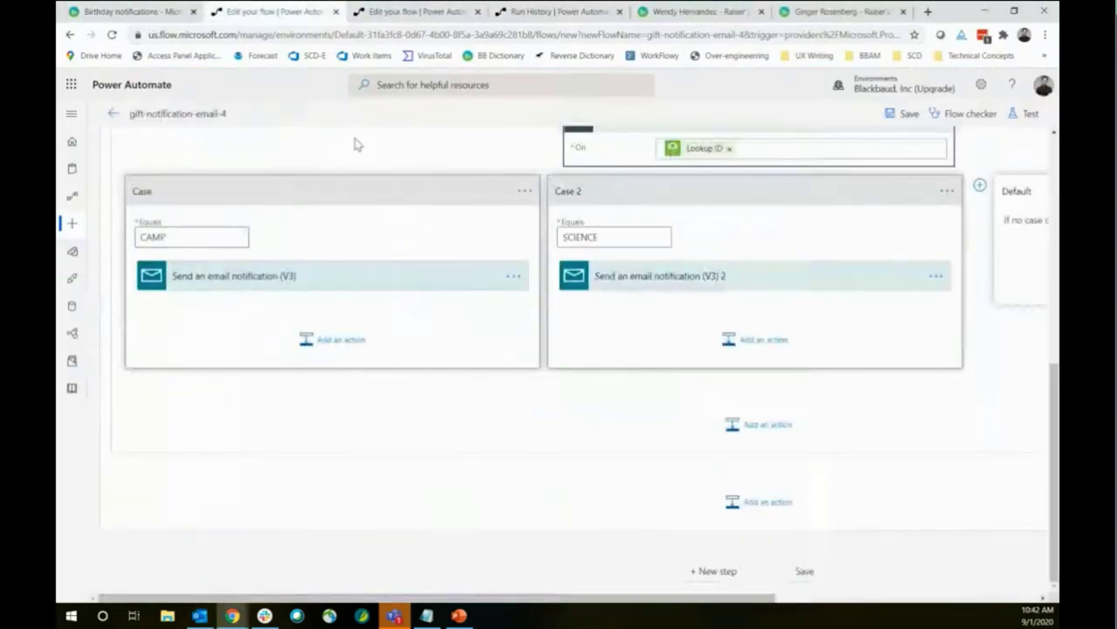
pyautogui.click(532, 12)
pyautogui.click(212, 113)
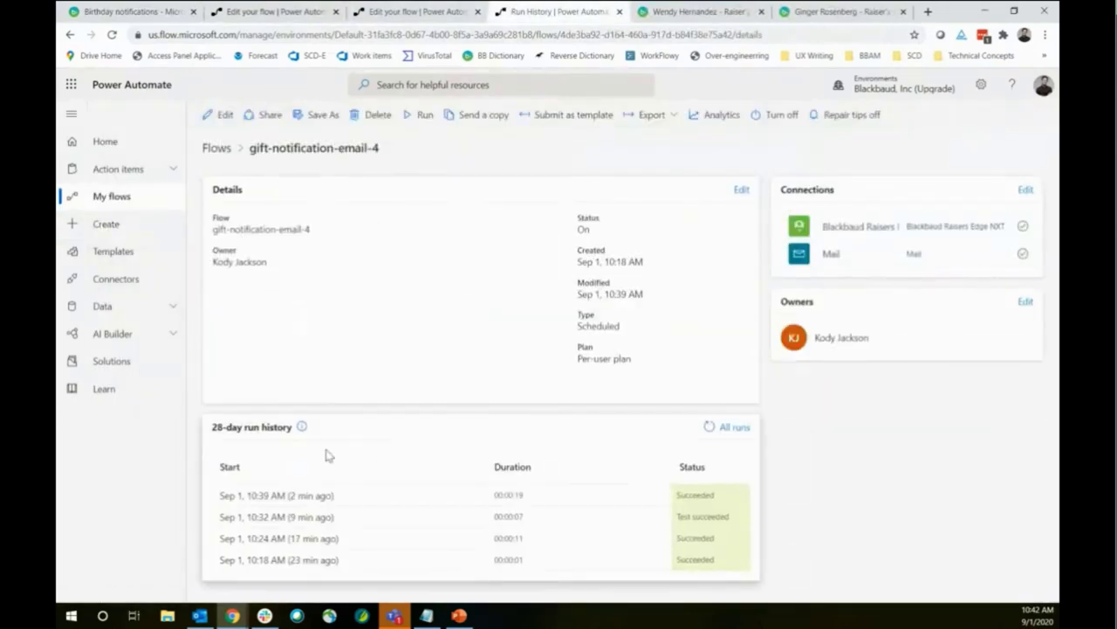
pyautogui.click(316, 497)
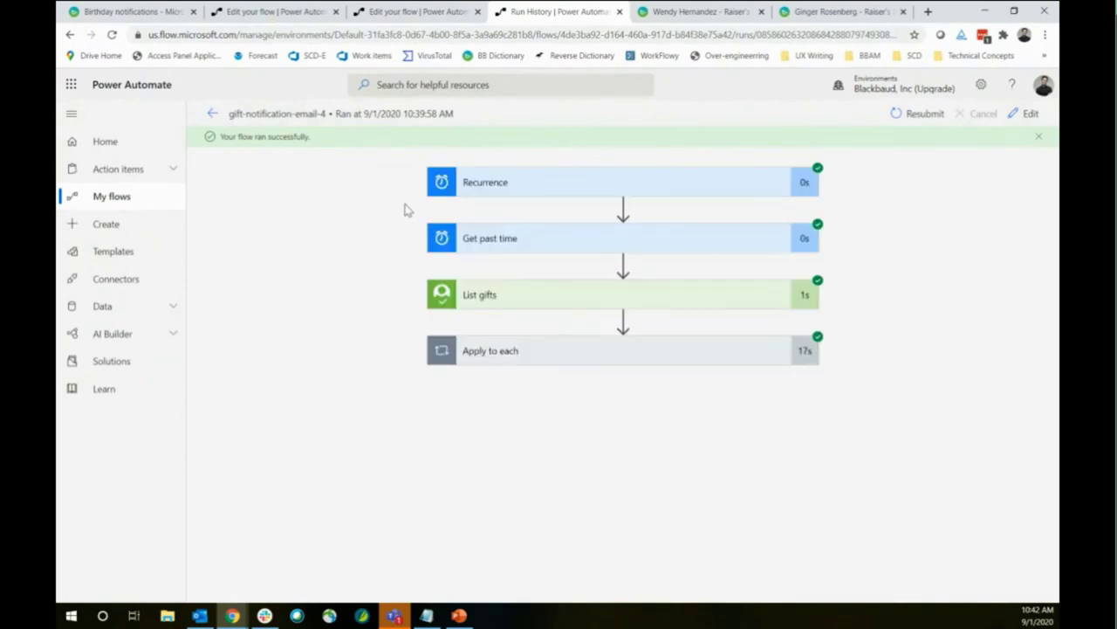
# Expand both Apply to each loops and the Switch, inspecting the Default case taken for LIBRARY
pyautogui.click(571, 350)
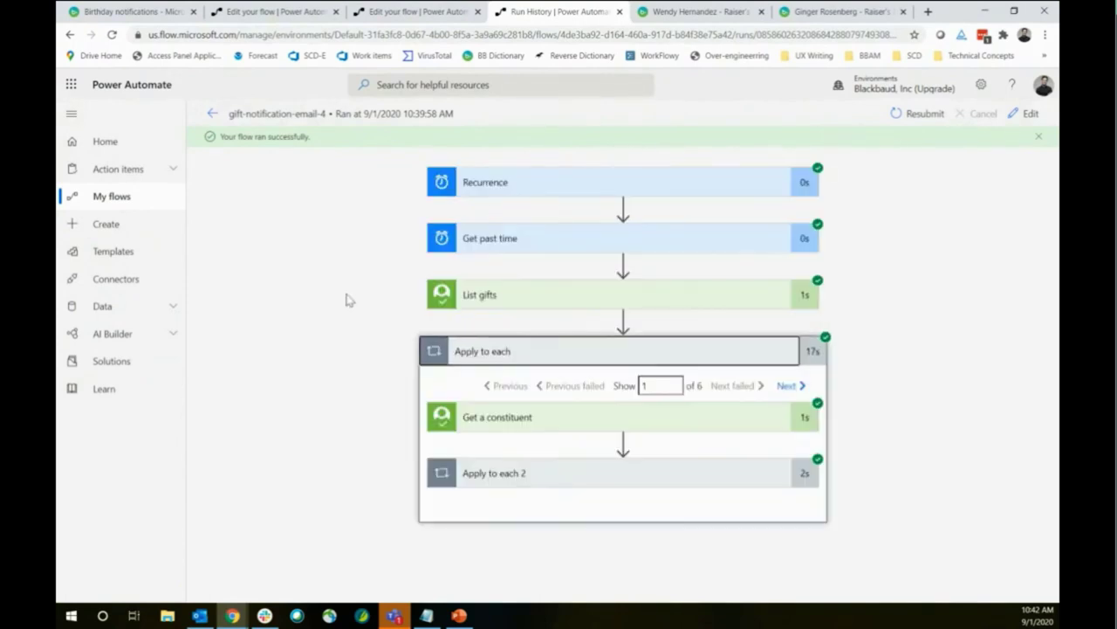
pyautogui.click(557, 472)
pyautogui.scroll(-2, 349, 371)
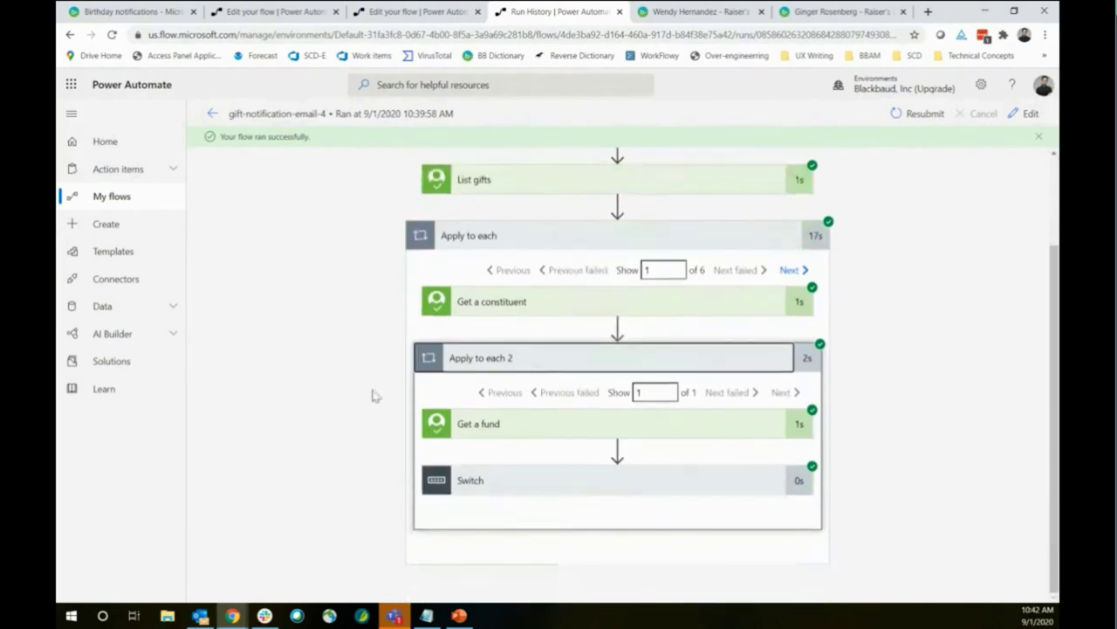
pyautogui.click(502, 485)
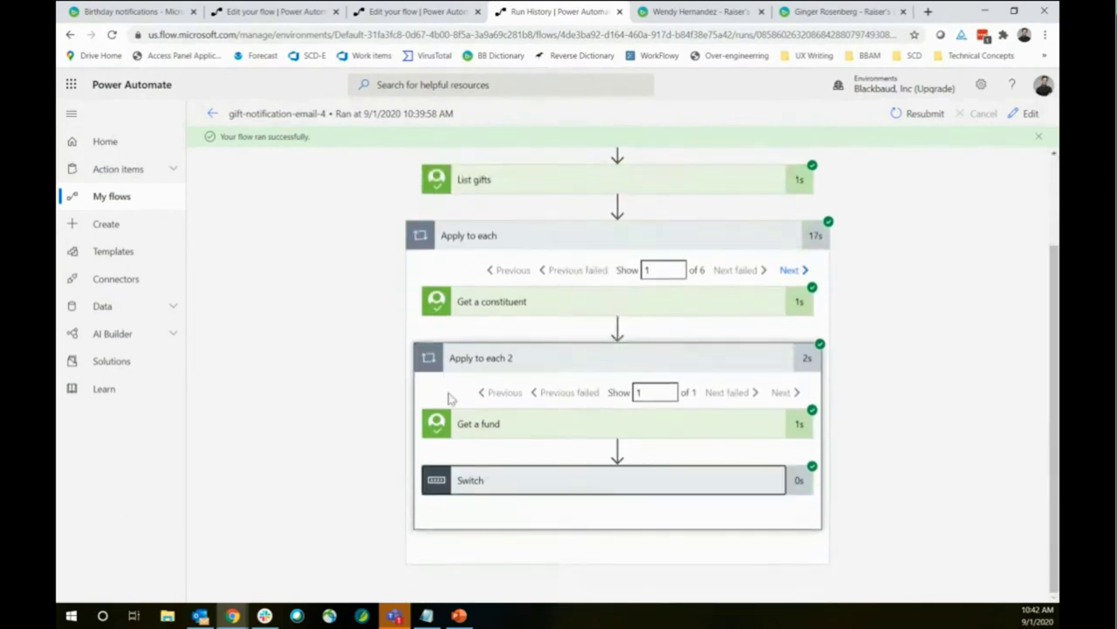
pyautogui.scroll(2, 487, 275)
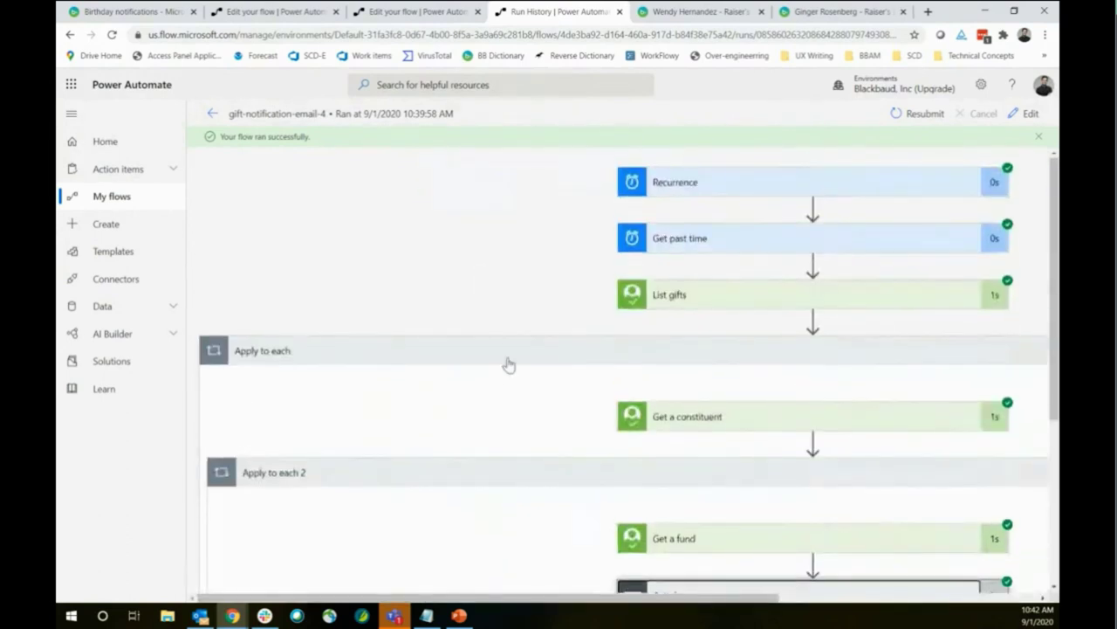
pyautogui.scroll(-3, 506, 336)
pyautogui.scroll(-1, 504, 333)
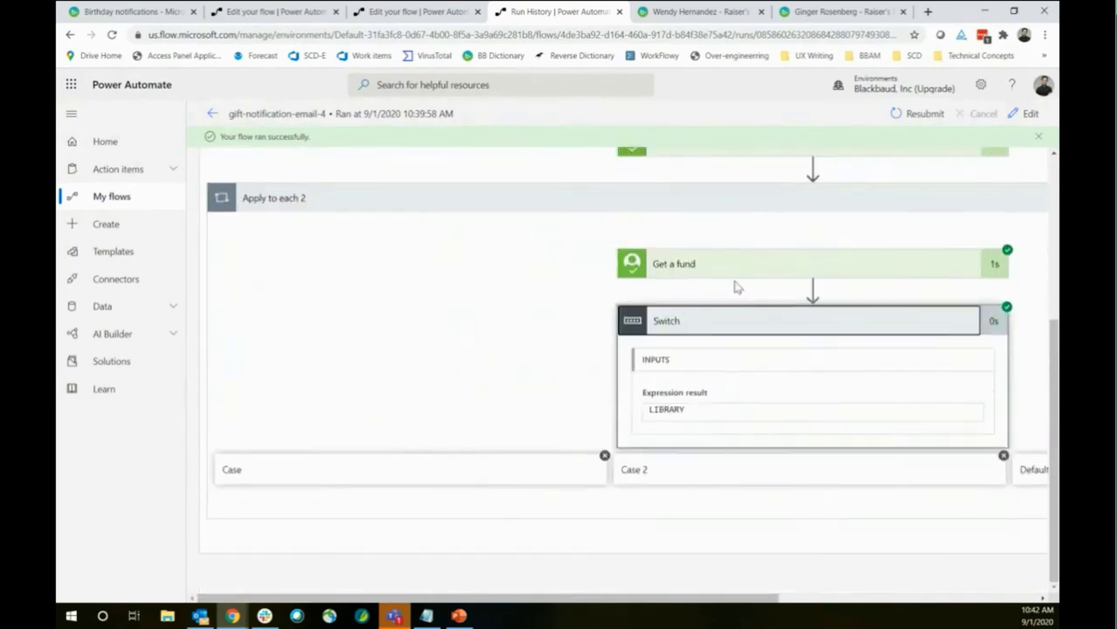
pyautogui.moveTo(583, 597); pyautogui.dragTo(834, 603)
pyautogui.moveTo(534, 609); pyautogui.dragTo(679, 591)
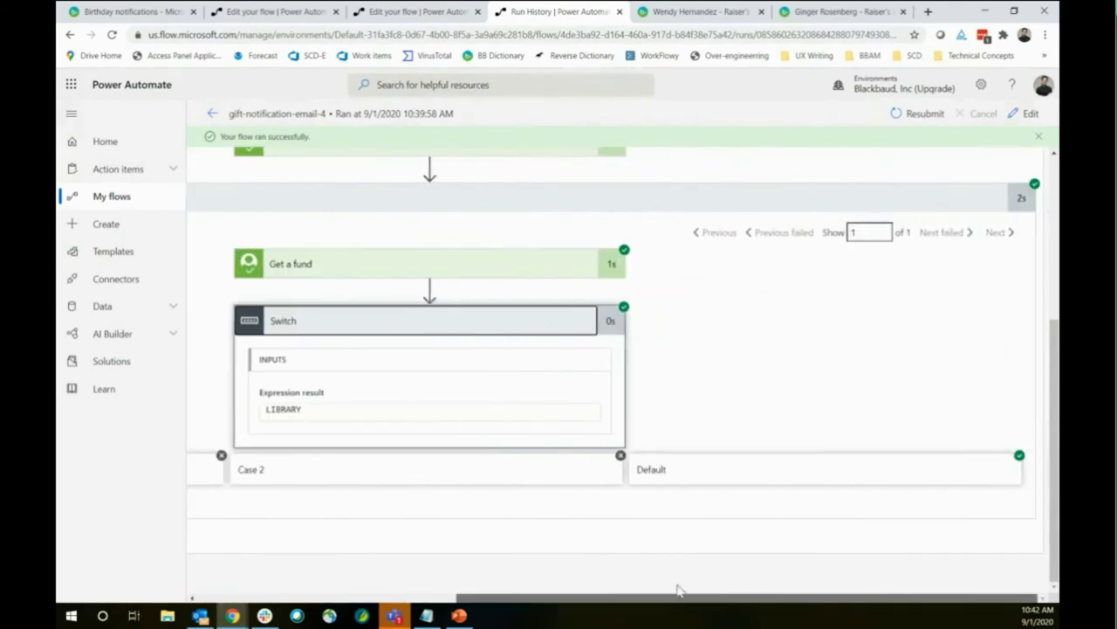
pyautogui.click(704, 482)
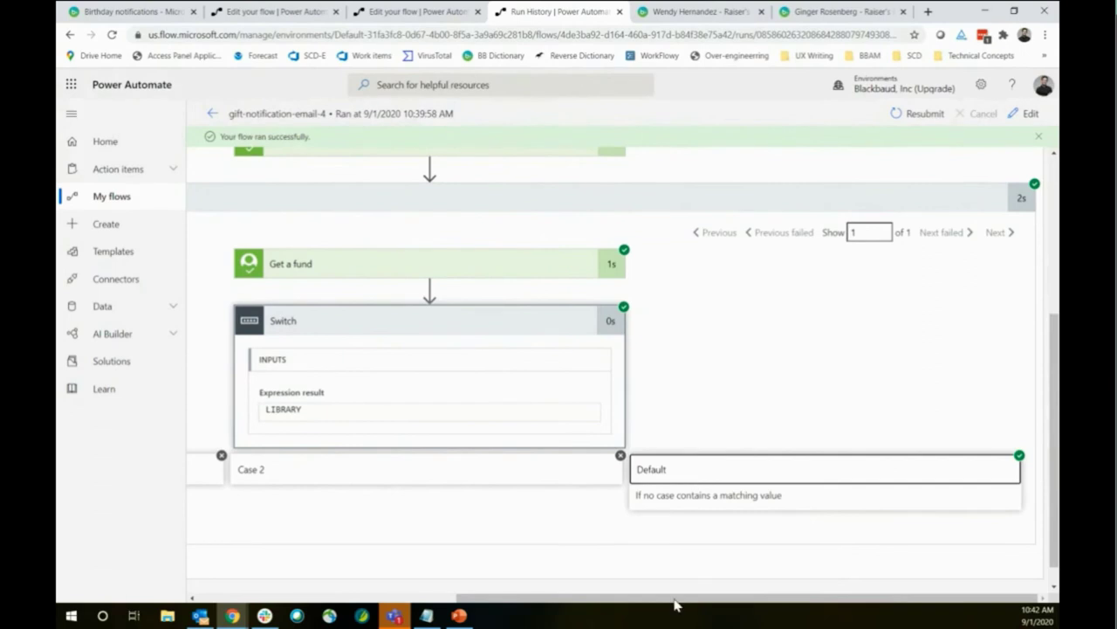
pyautogui.moveTo(675, 606); pyautogui.dragTo(570, 604)
pyautogui.scroll(2, 855, 302)
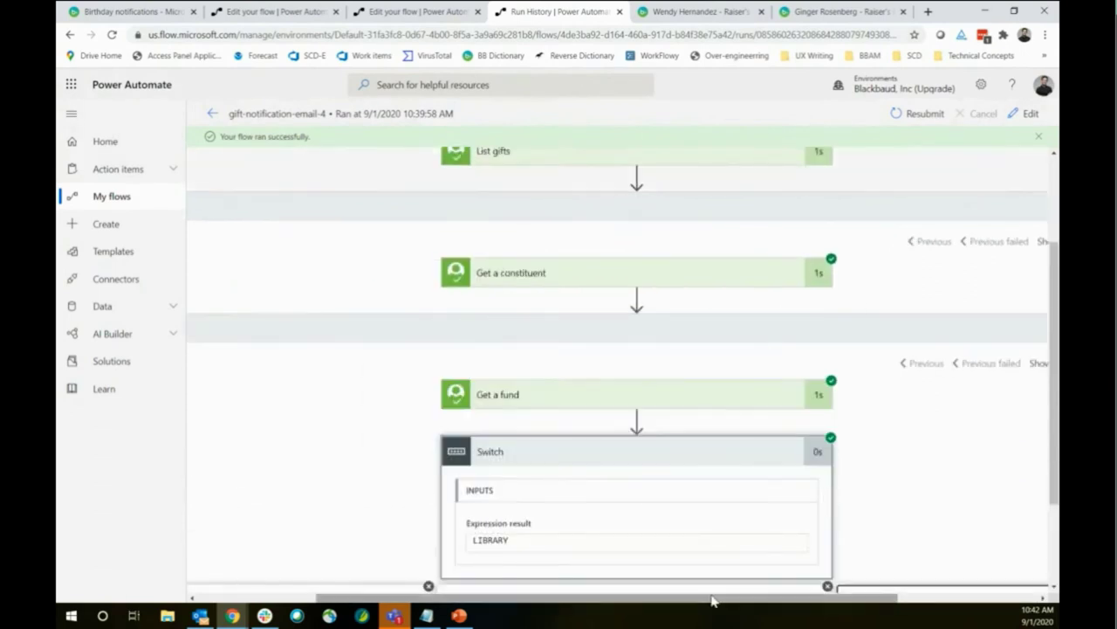
pyautogui.moveTo(770, 601); pyautogui.dragTo(874, 601)
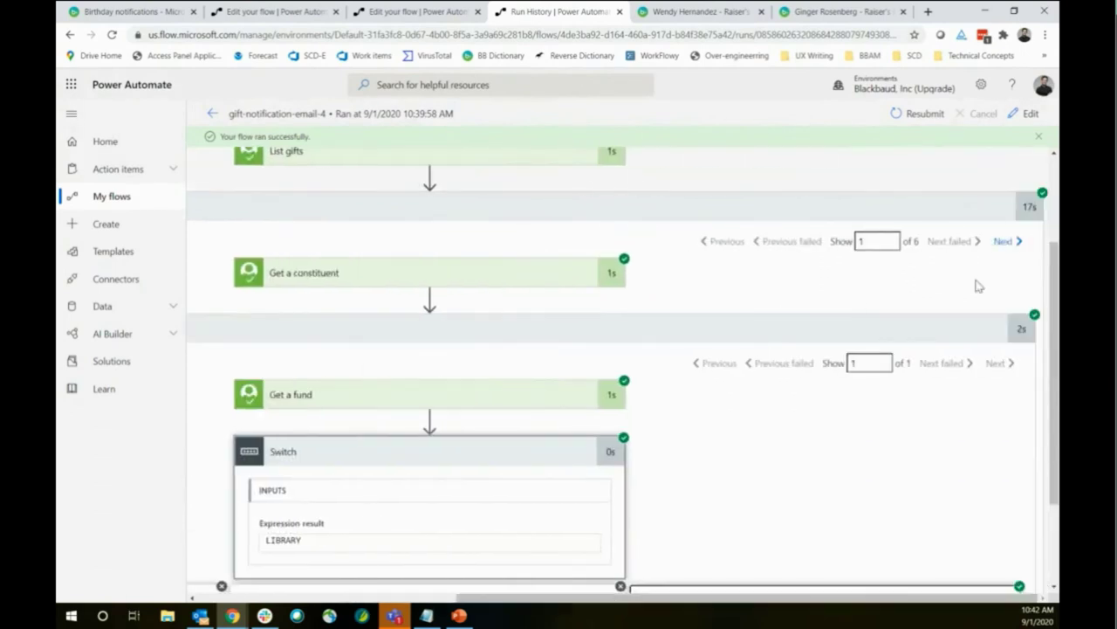
# Advance to the gift iteration whose fund is CAMP and expand the CAMP case's email action
pyautogui.click(1003, 241)
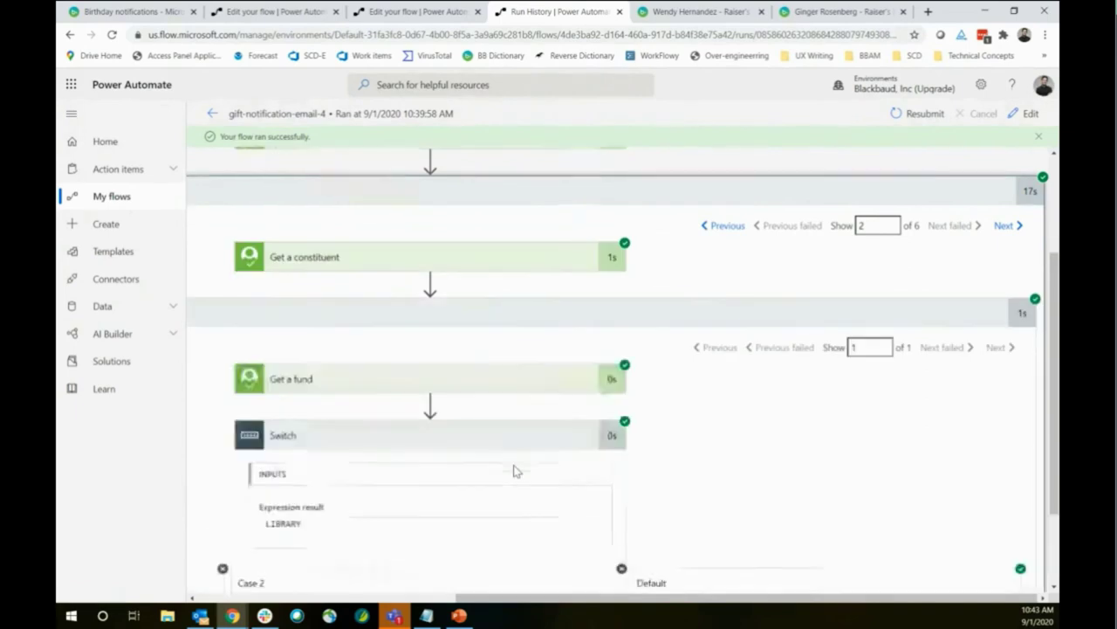
pyautogui.scroll(-2, 455, 569)
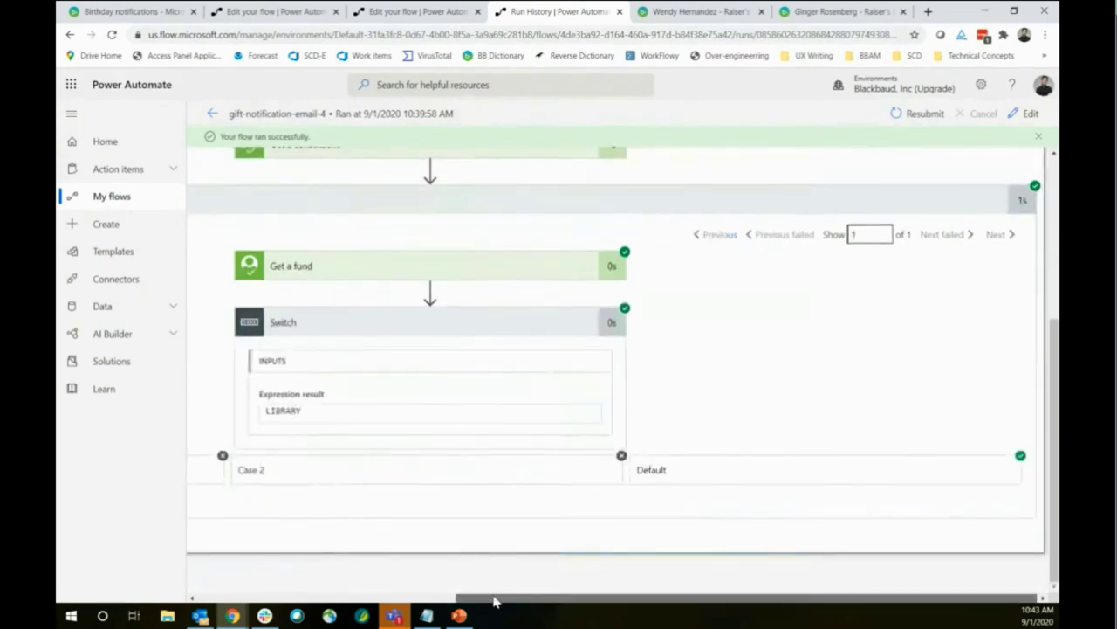
pyautogui.hscroll(-1, 492, 601)
pyautogui.hscroll(1, 519, 602)
pyautogui.scroll(2, 990, 234)
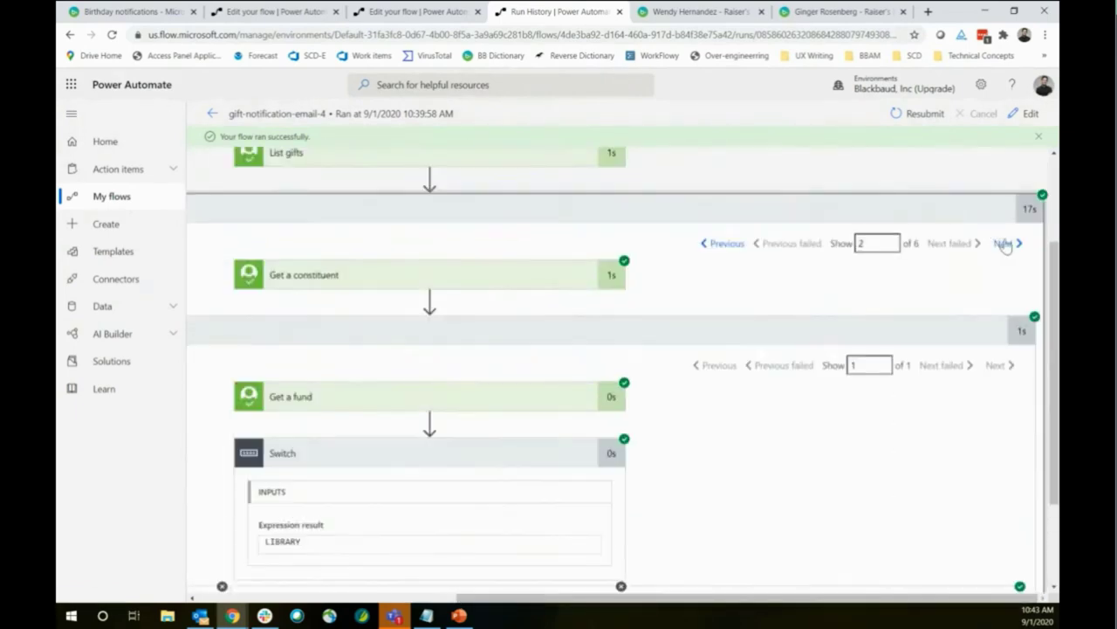
pyautogui.click(1004, 244)
pyautogui.scroll(-2, 461, 550)
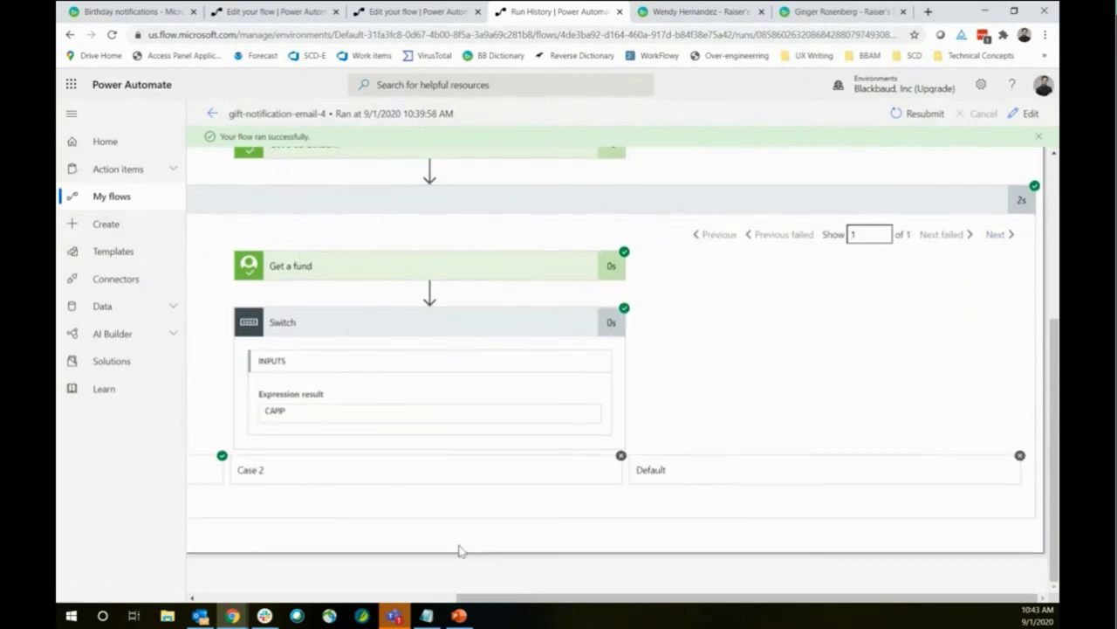
pyautogui.hscroll(-3, 489, 599)
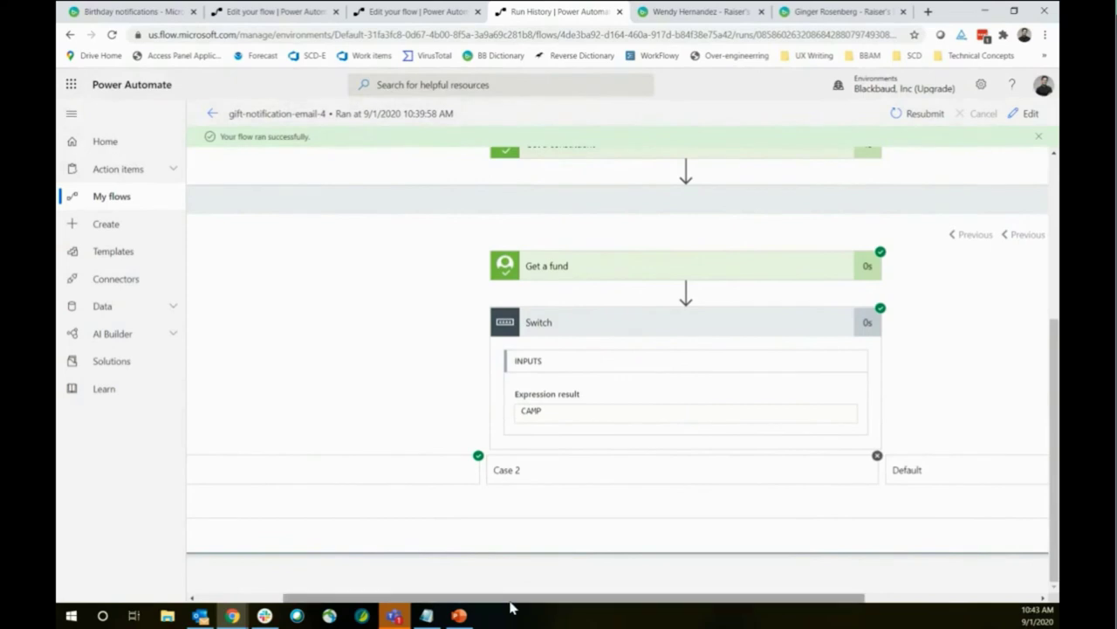
pyautogui.hscroll(-2, 512, 600)
pyautogui.click(342, 473)
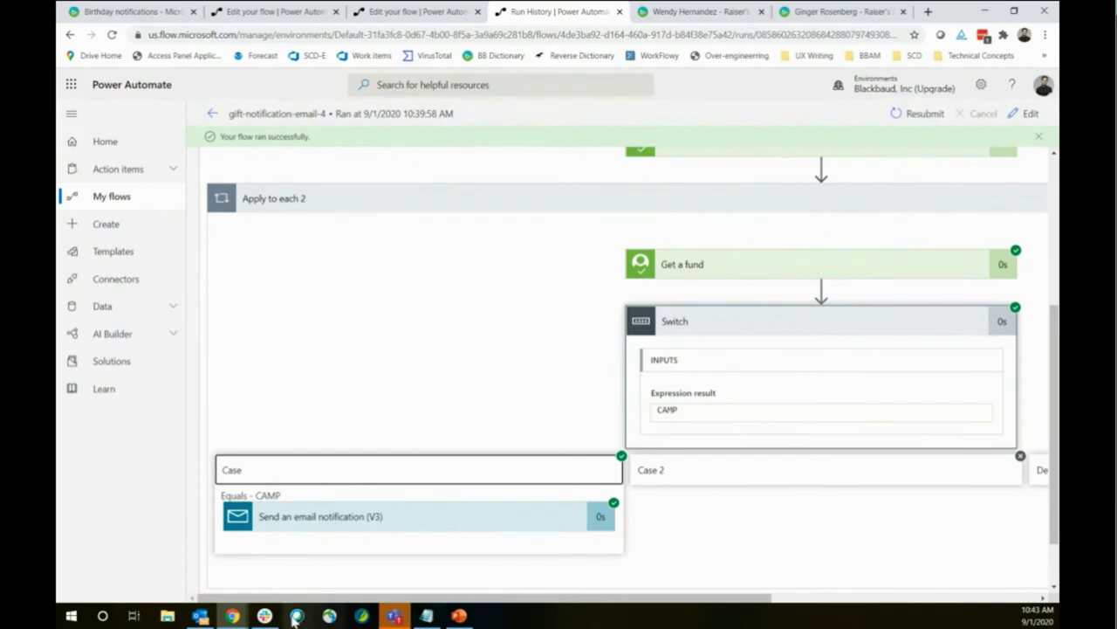
pyautogui.moveTo(234, 616)
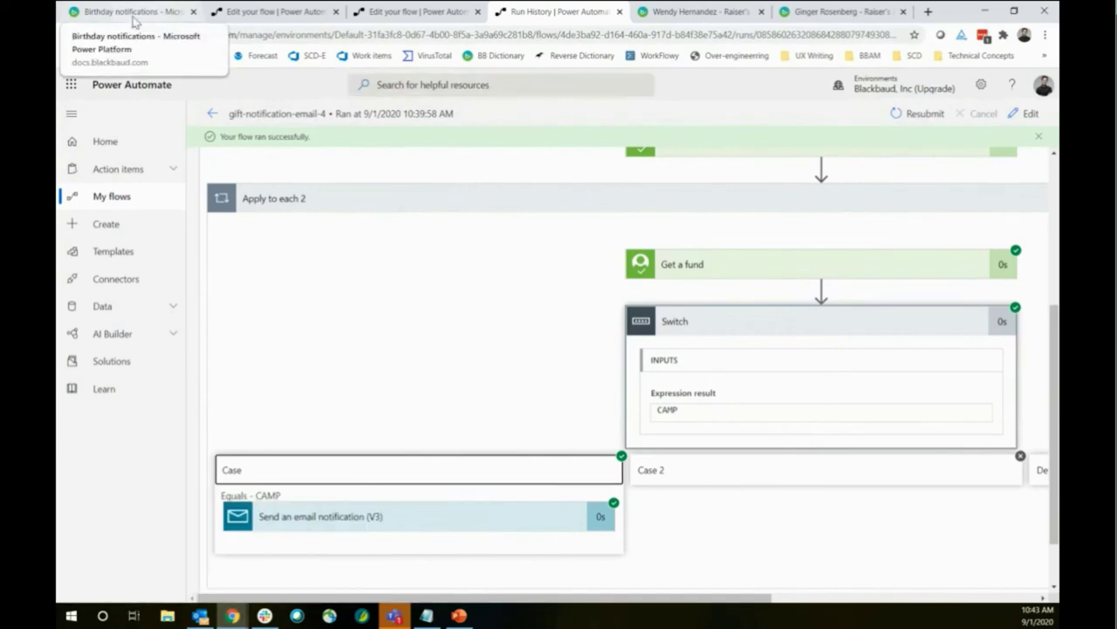
# Open the Gift notifications tutorial and scroll to its prerequisites and sample-flow import step
pyautogui.click(131, 11)
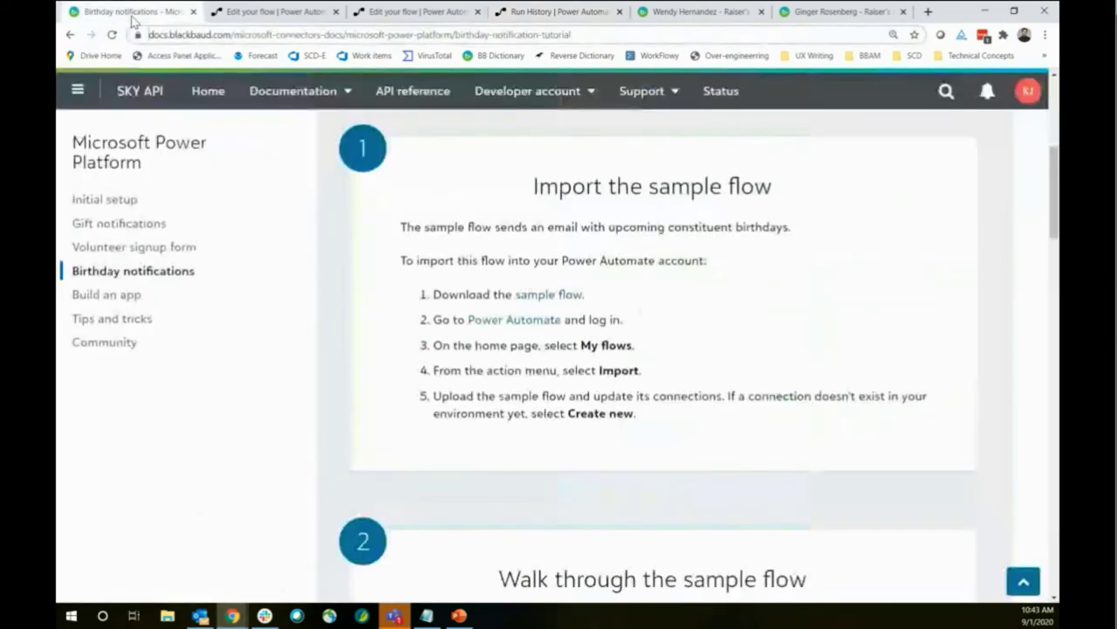
pyautogui.click(124, 225)
pyautogui.scroll(-1, 447, 332)
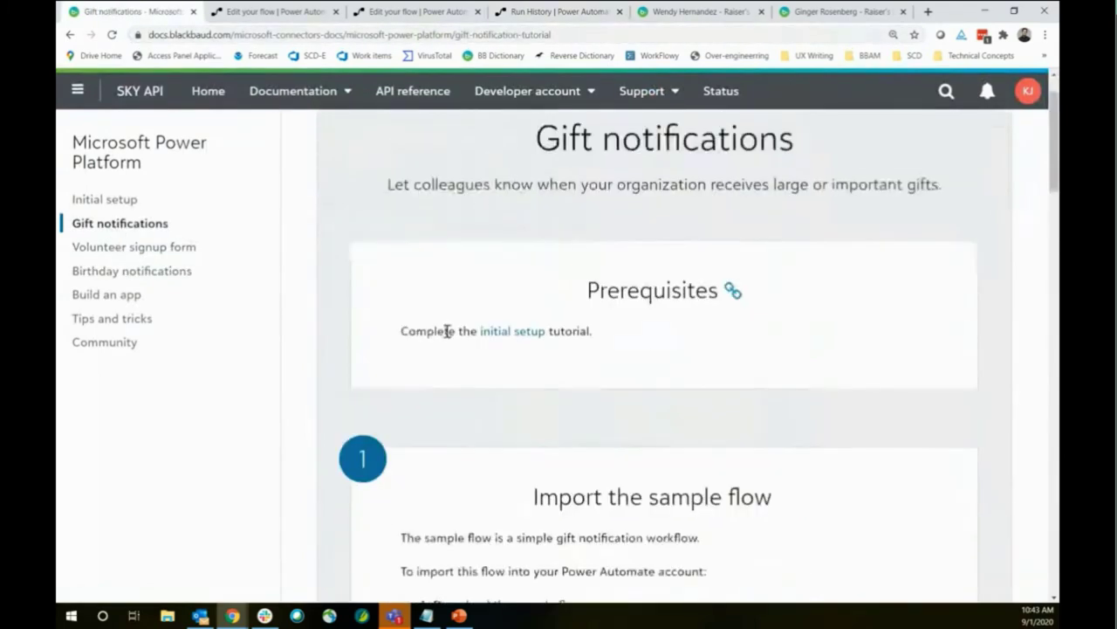
pyautogui.scroll(-1, 447, 332)
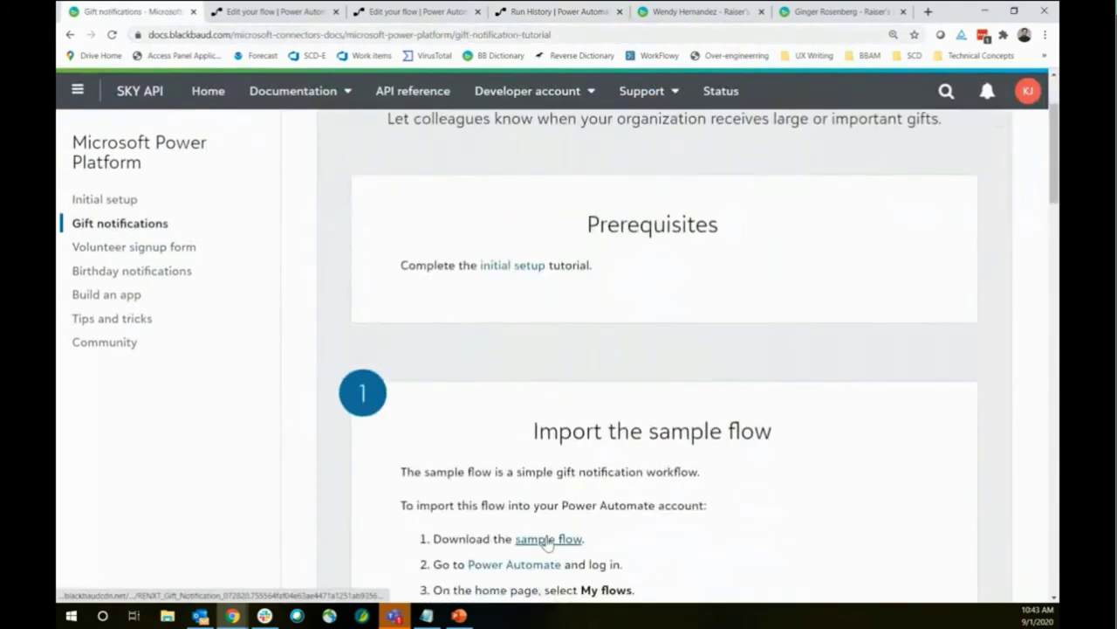